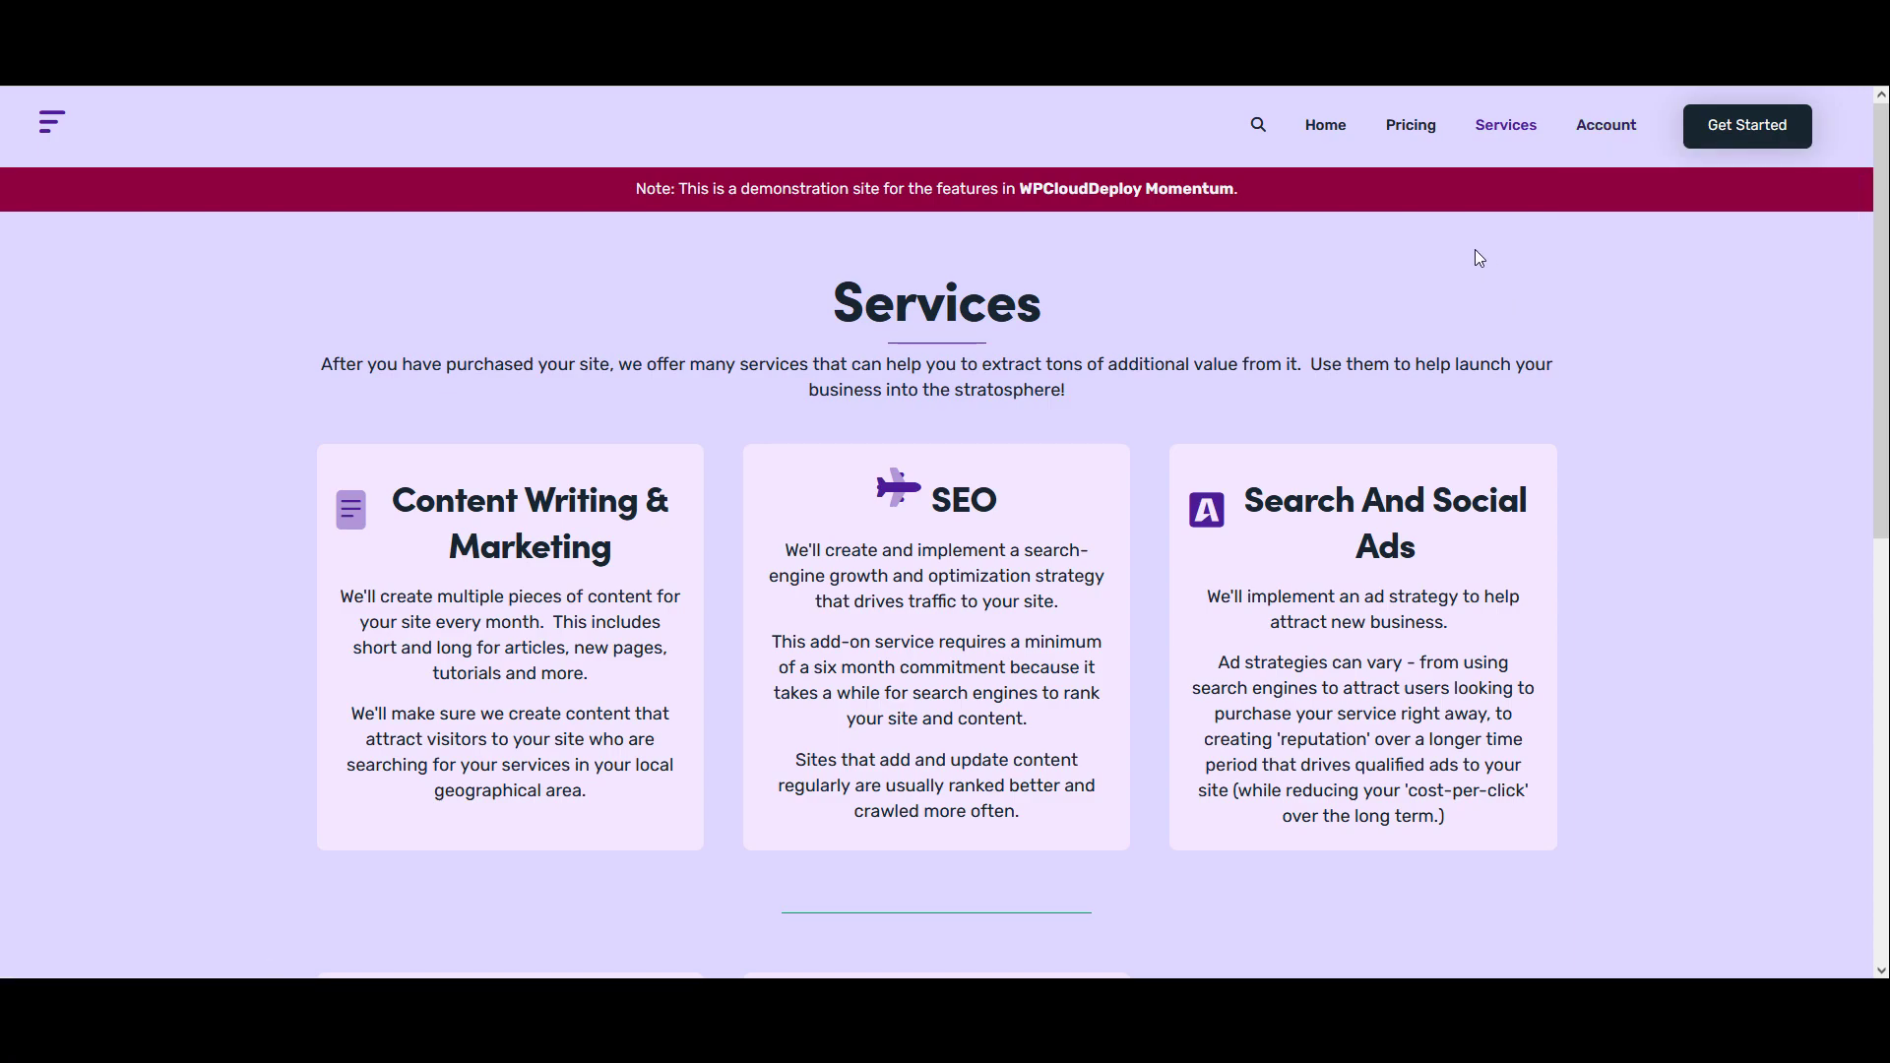
Choose the Starter plan at $49/month on the pricing page to get started
{"action": "left_click", "coordinate": [1418, 135]}
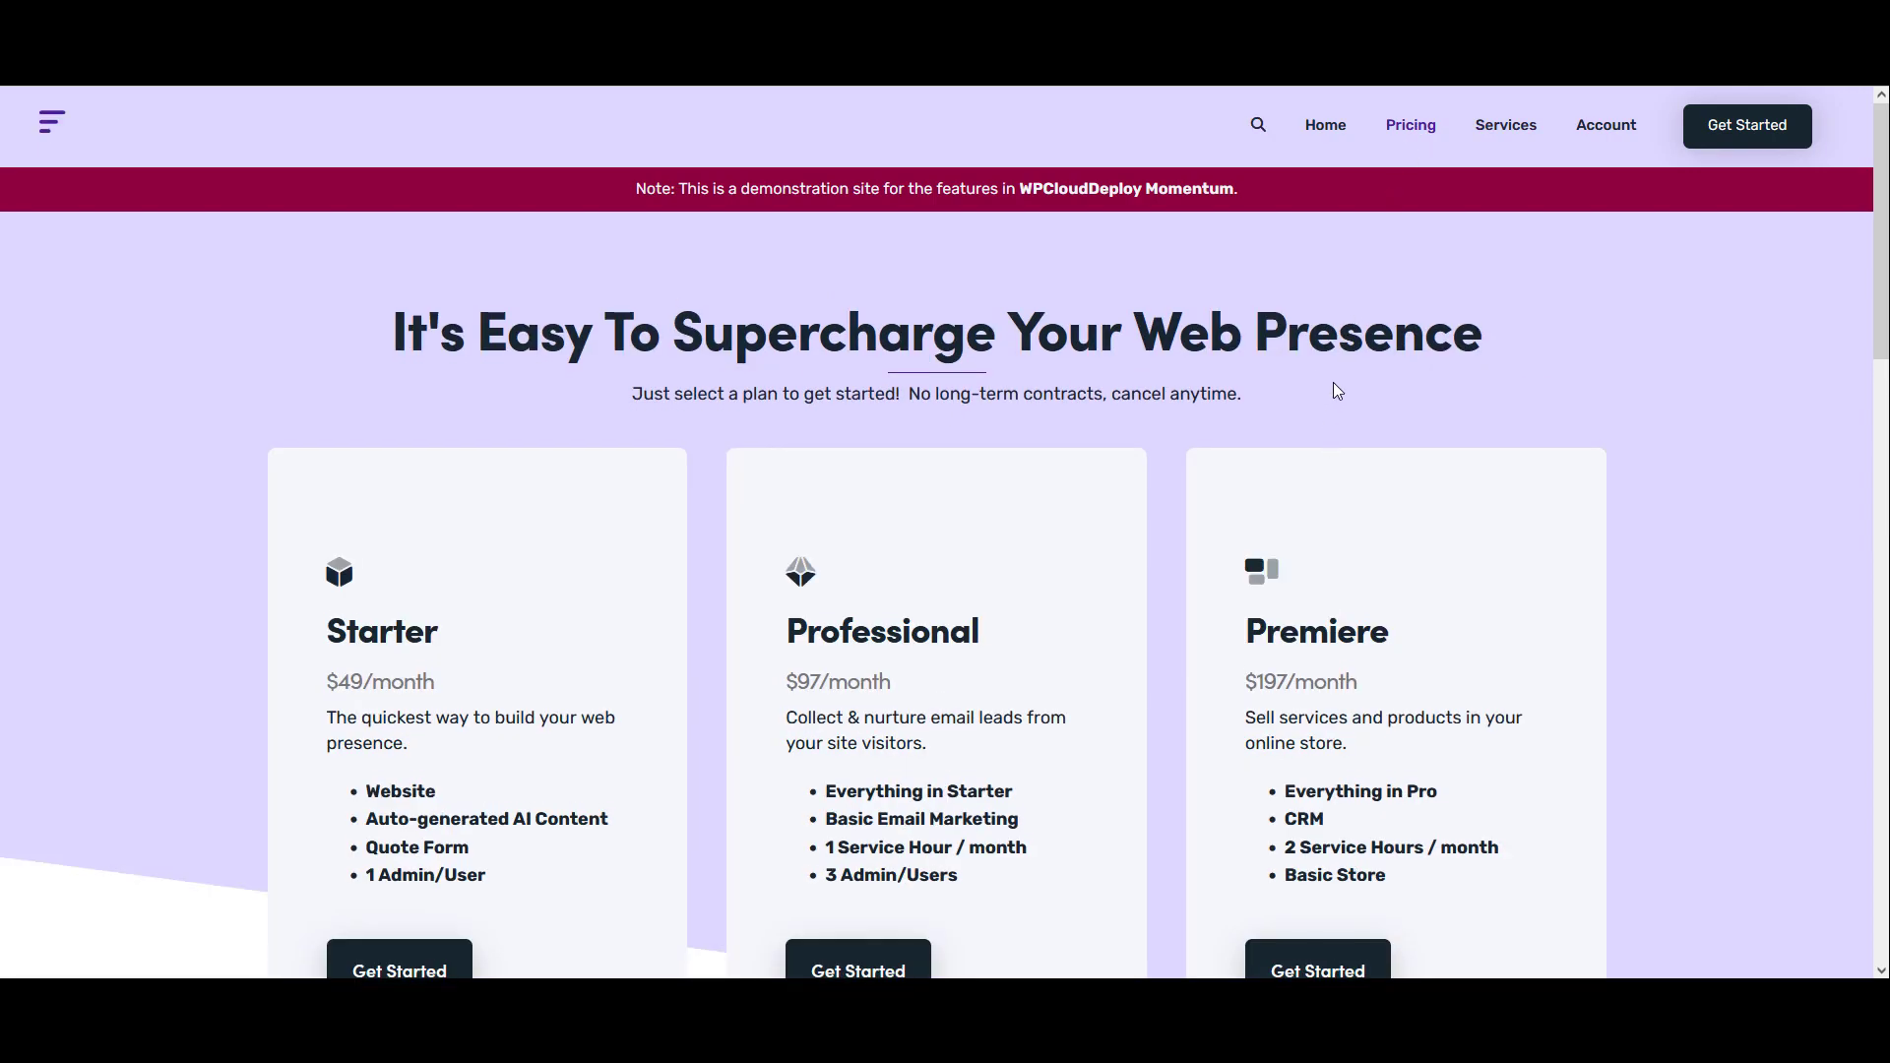
{"action": "scroll", "coordinate": [1337, 391], "scroll_direction": "down", "scroll_amount": 1}
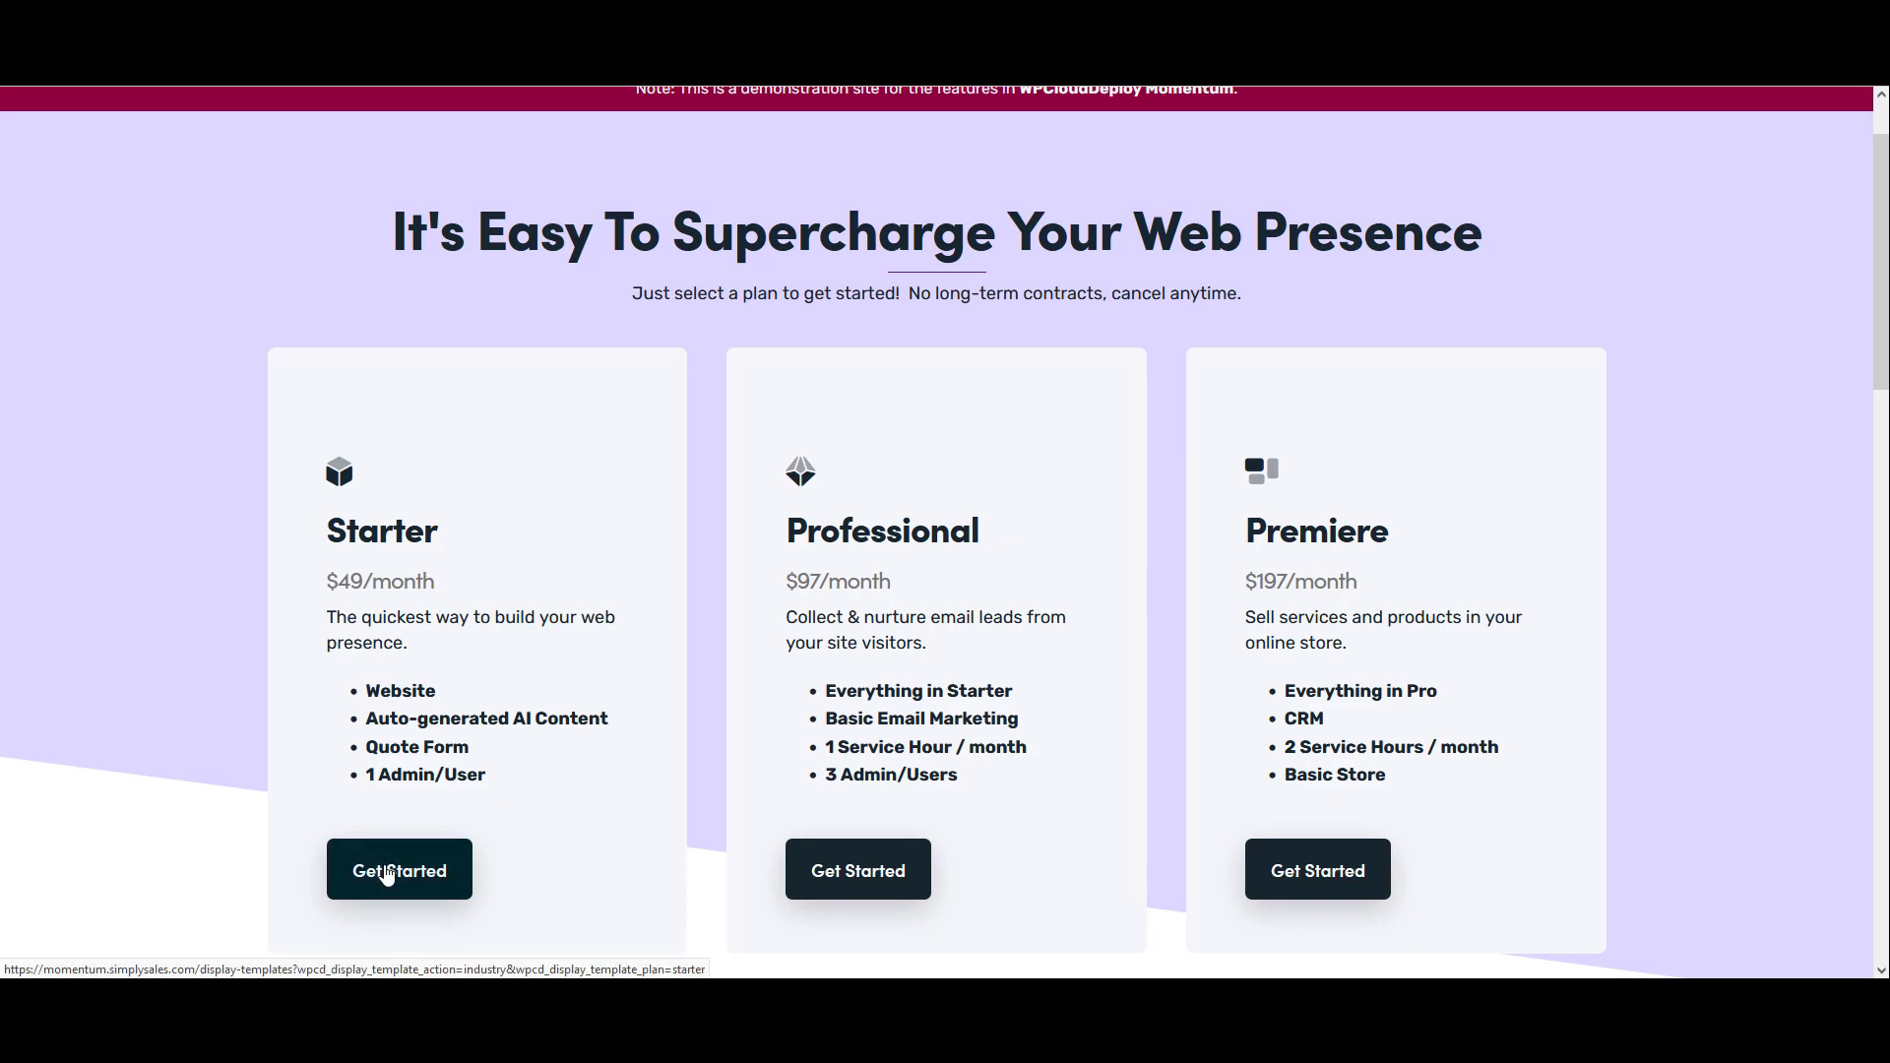
{"action": "left_click", "coordinate": [386, 873]}
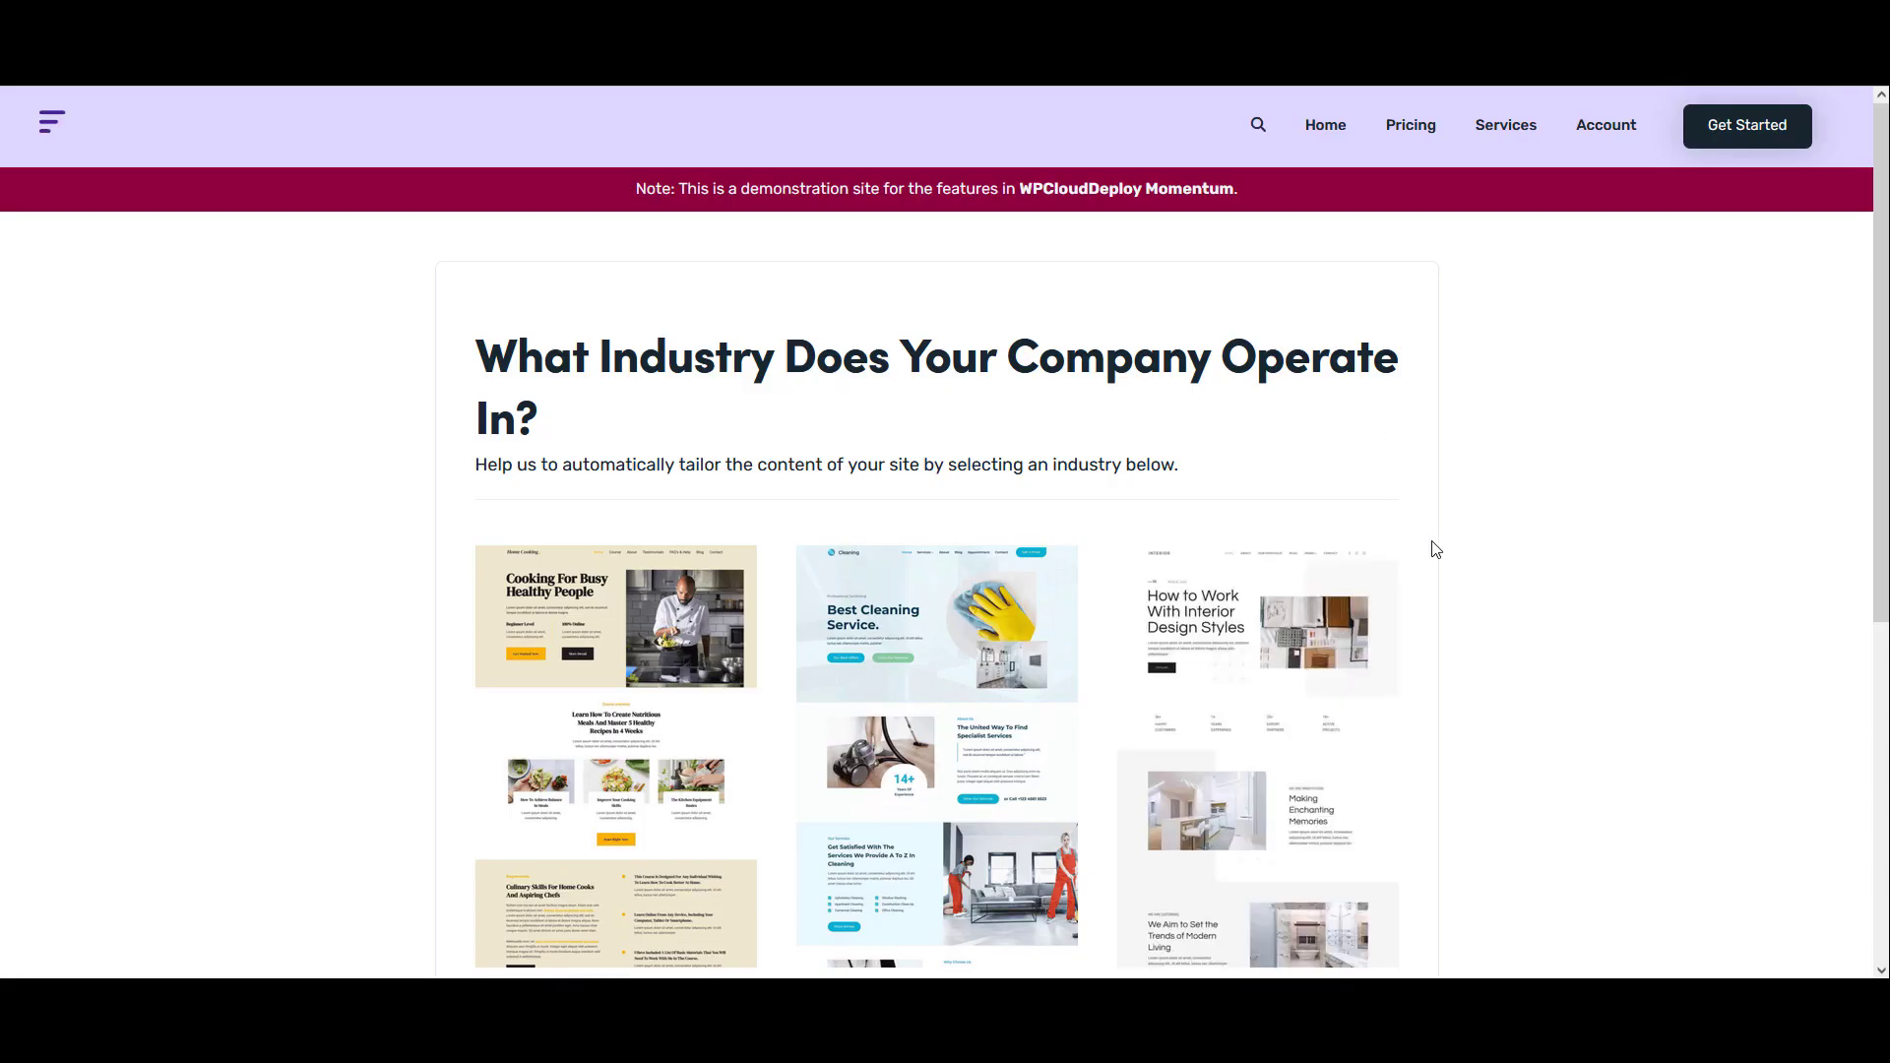
Choose the interior design industry and pick the light "How to Work With Interior Design Styles" template for the new site
{"action": "scroll", "coordinate": [1565, 593], "scroll_direction": "down", "scroll_amount": 1}
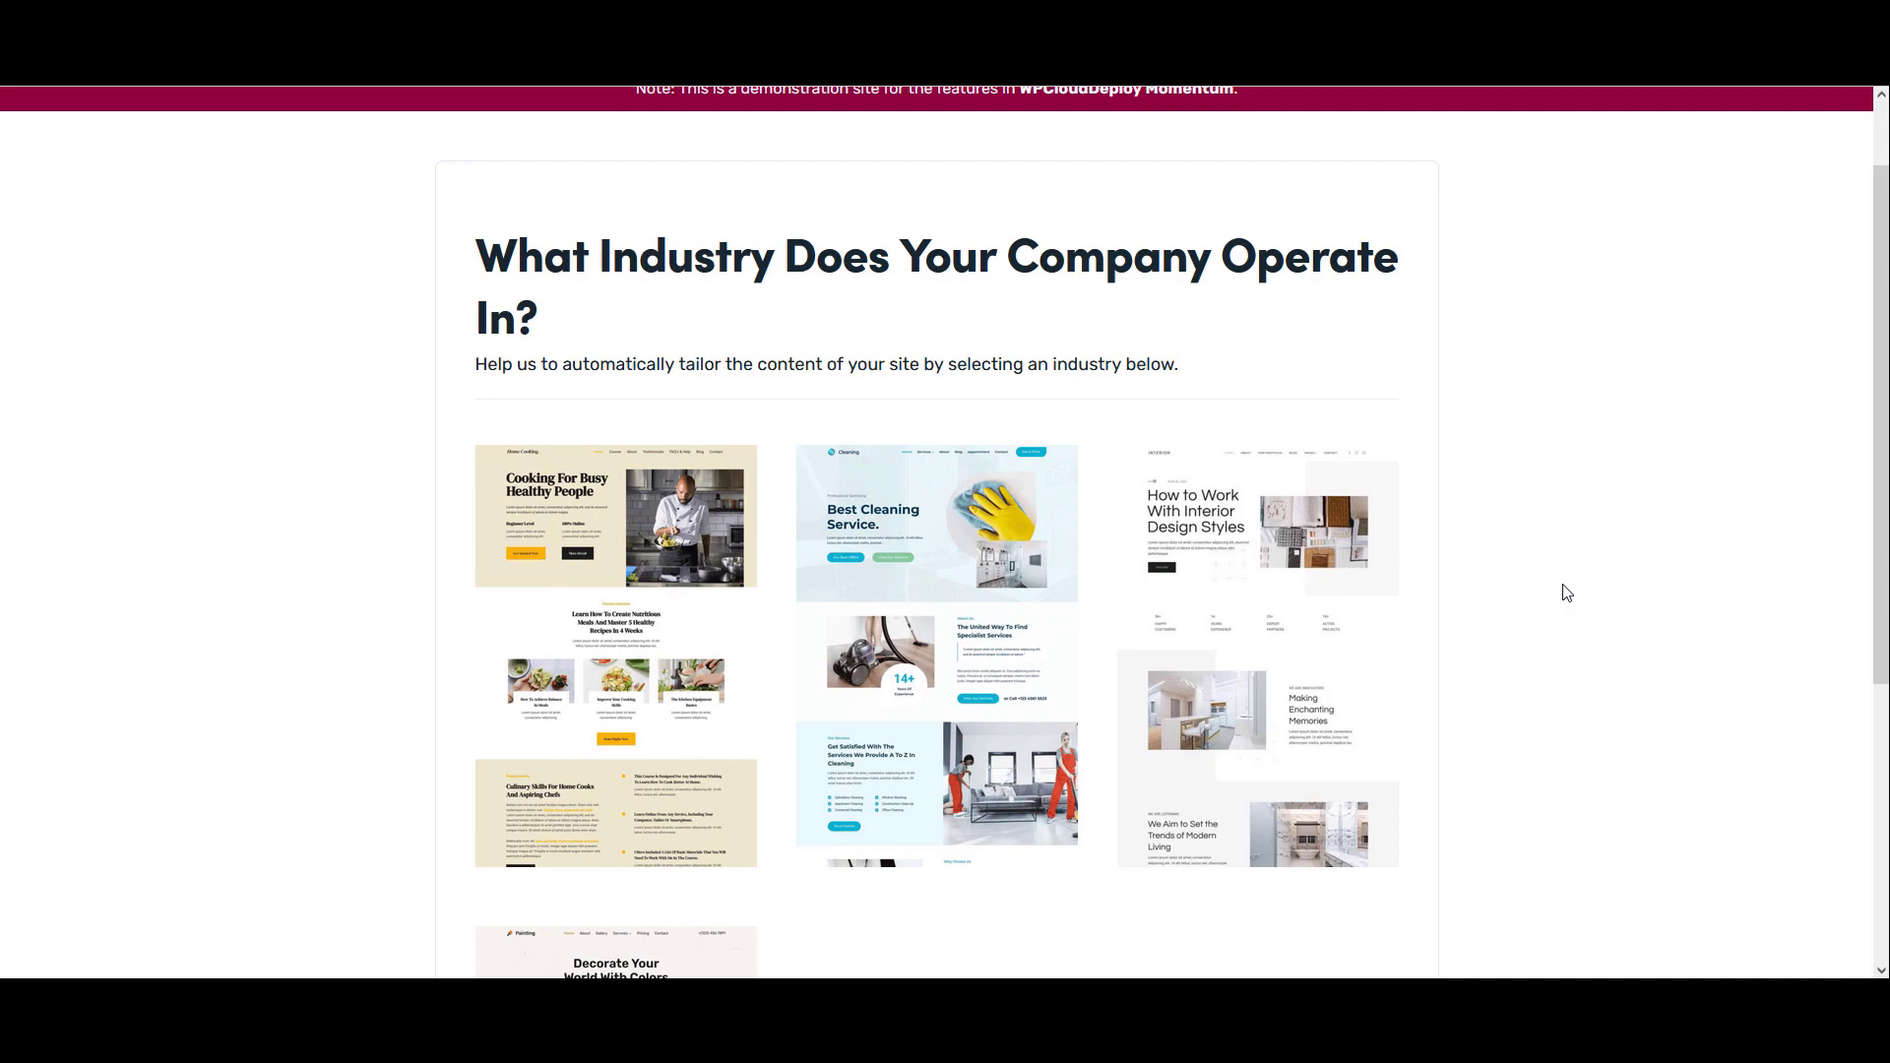
{"action": "scroll", "coordinate": [1512, 535], "scroll_direction": "down", "scroll_amount": 5}
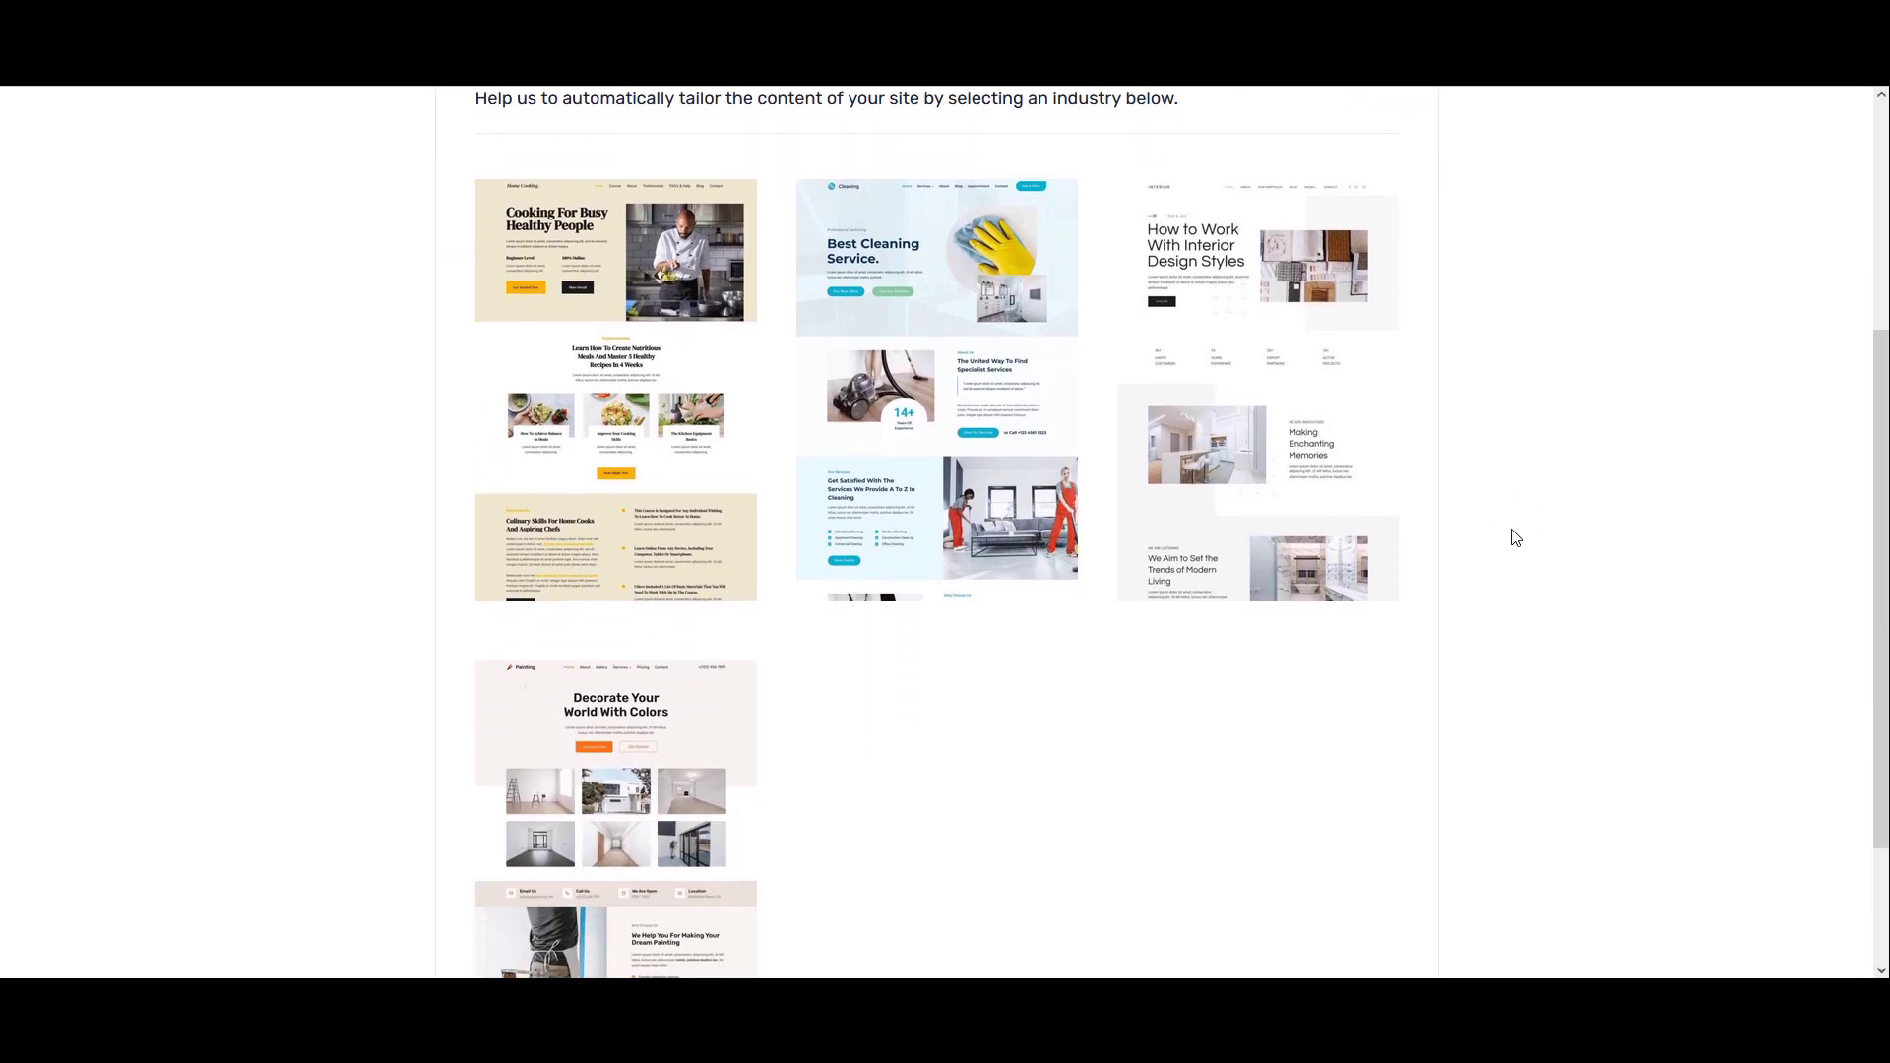
{"action": "scroll", "coordinate": [1510, 534], "scroll_direction": "up", "scroll_amount": 5}
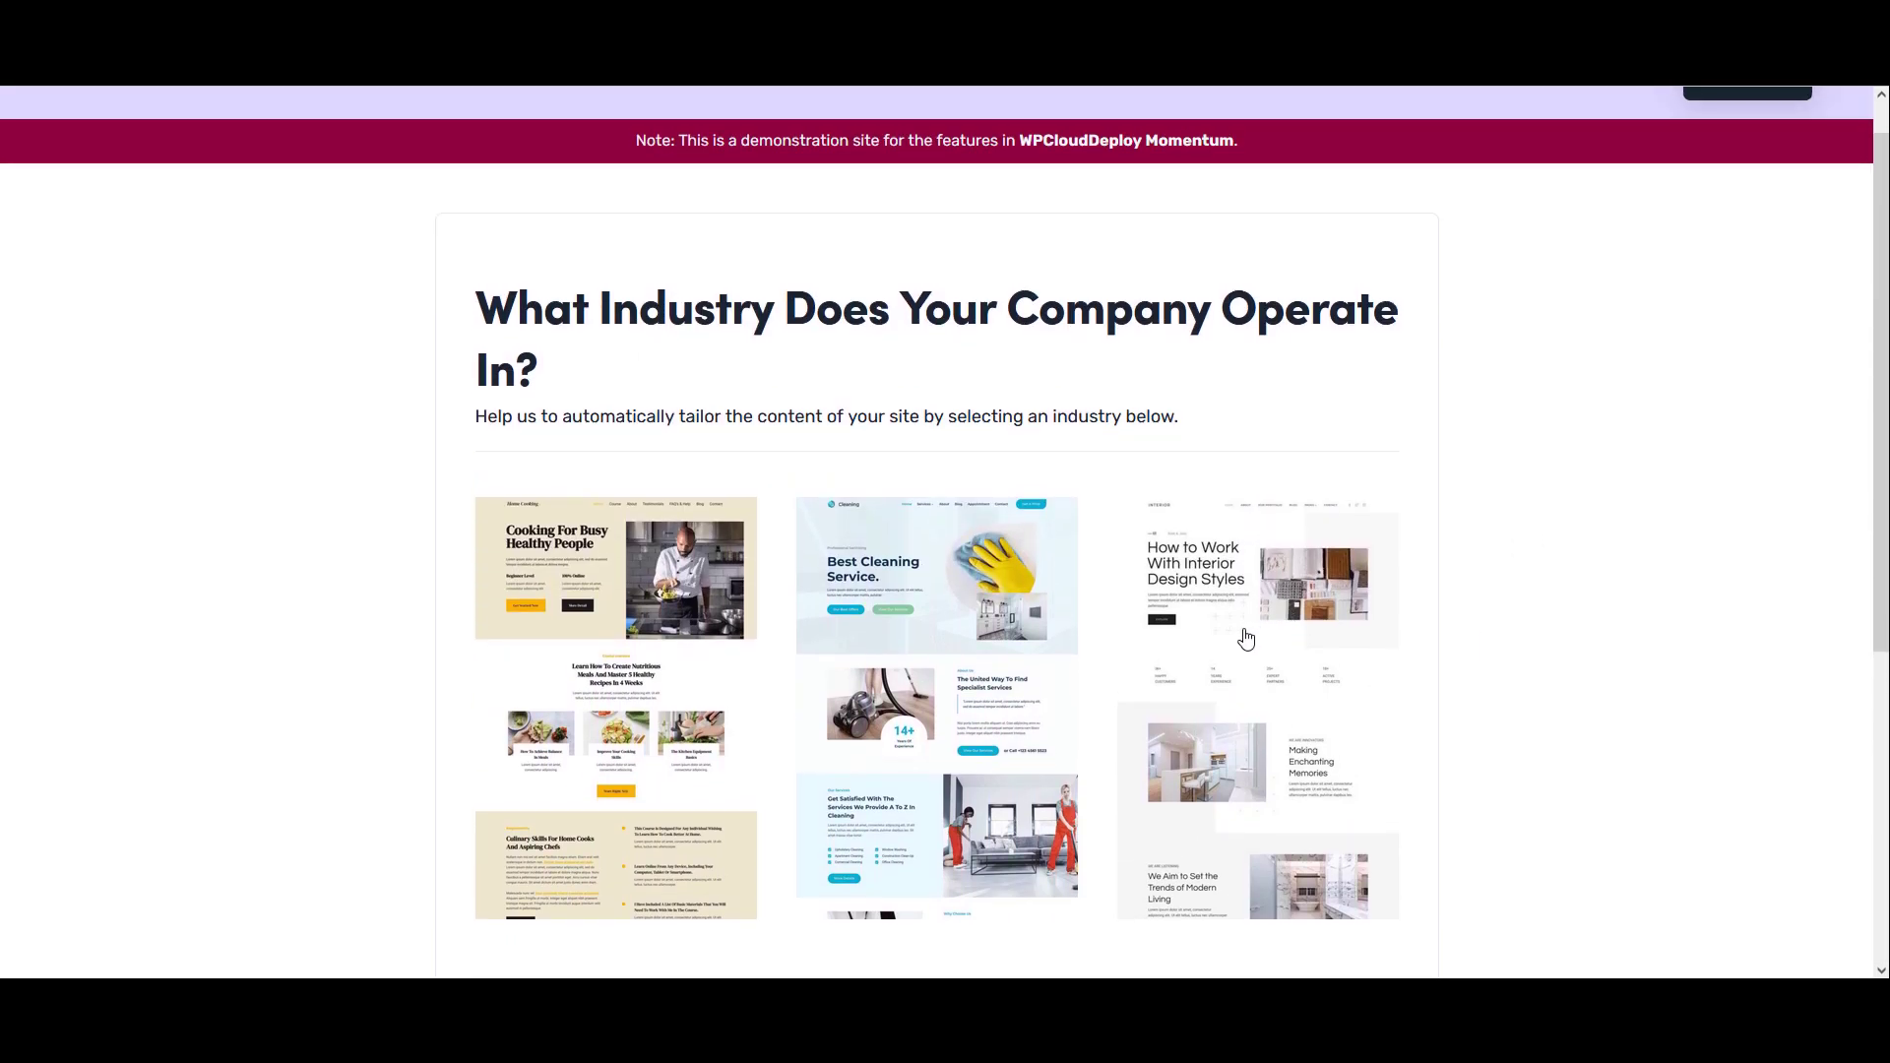
{"action": "left_click", "coordinate": [1245, 640]}
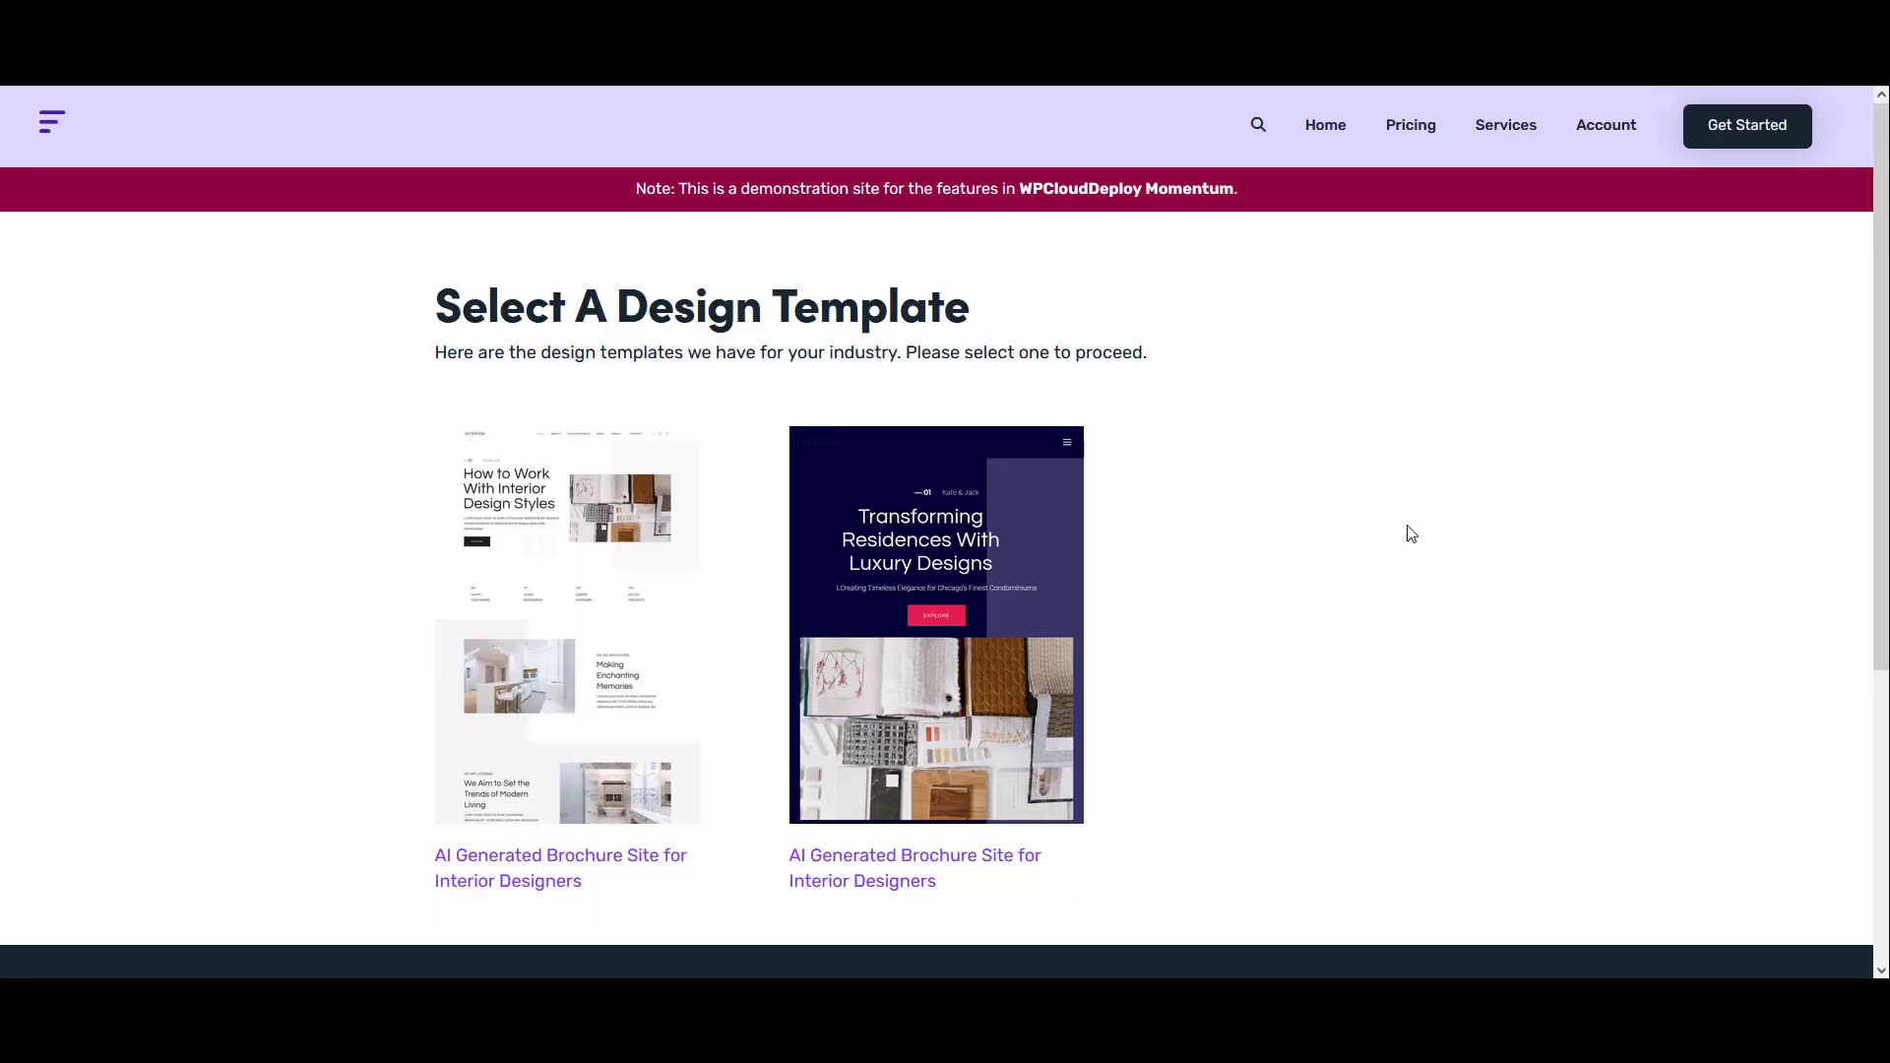
{"action": "scroll", "coordinate": [1411, 533], "scroll_direction": "down", "scroll_amount": 1}
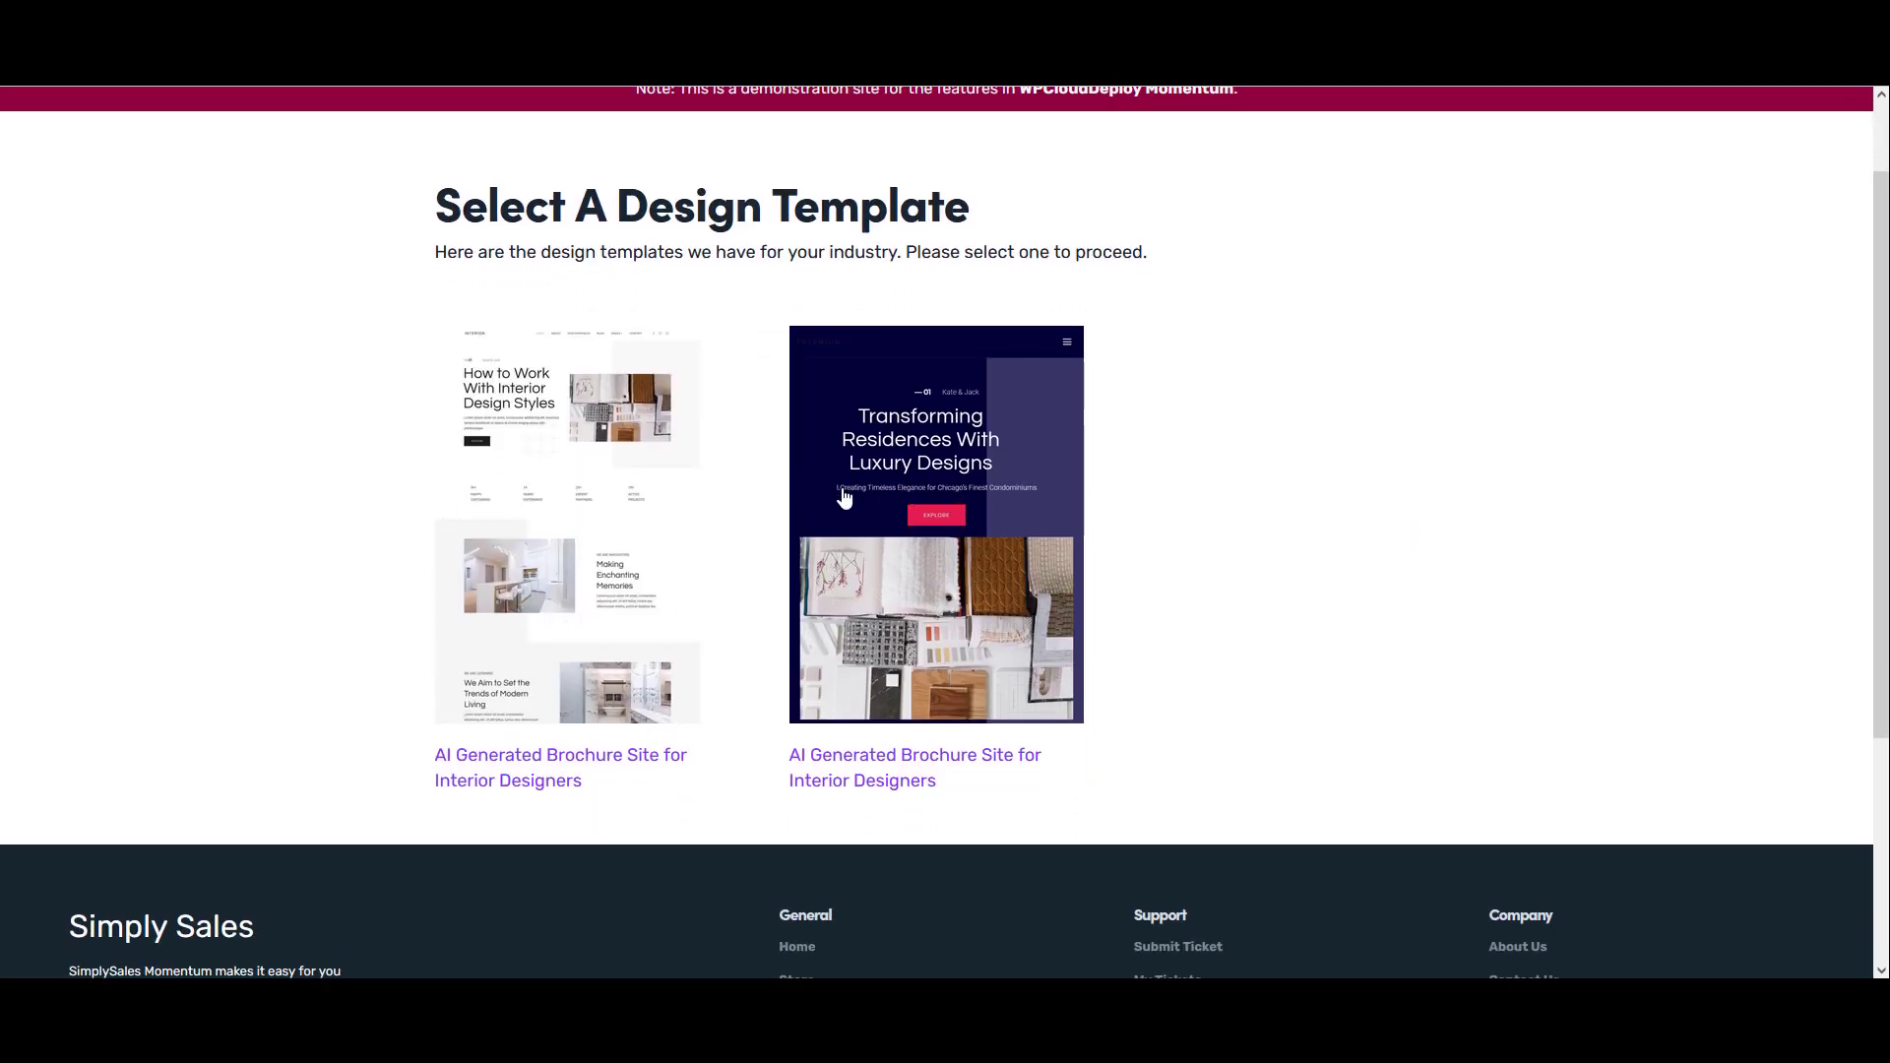
{"action": "left_click", "coordinate": [564, 481]}
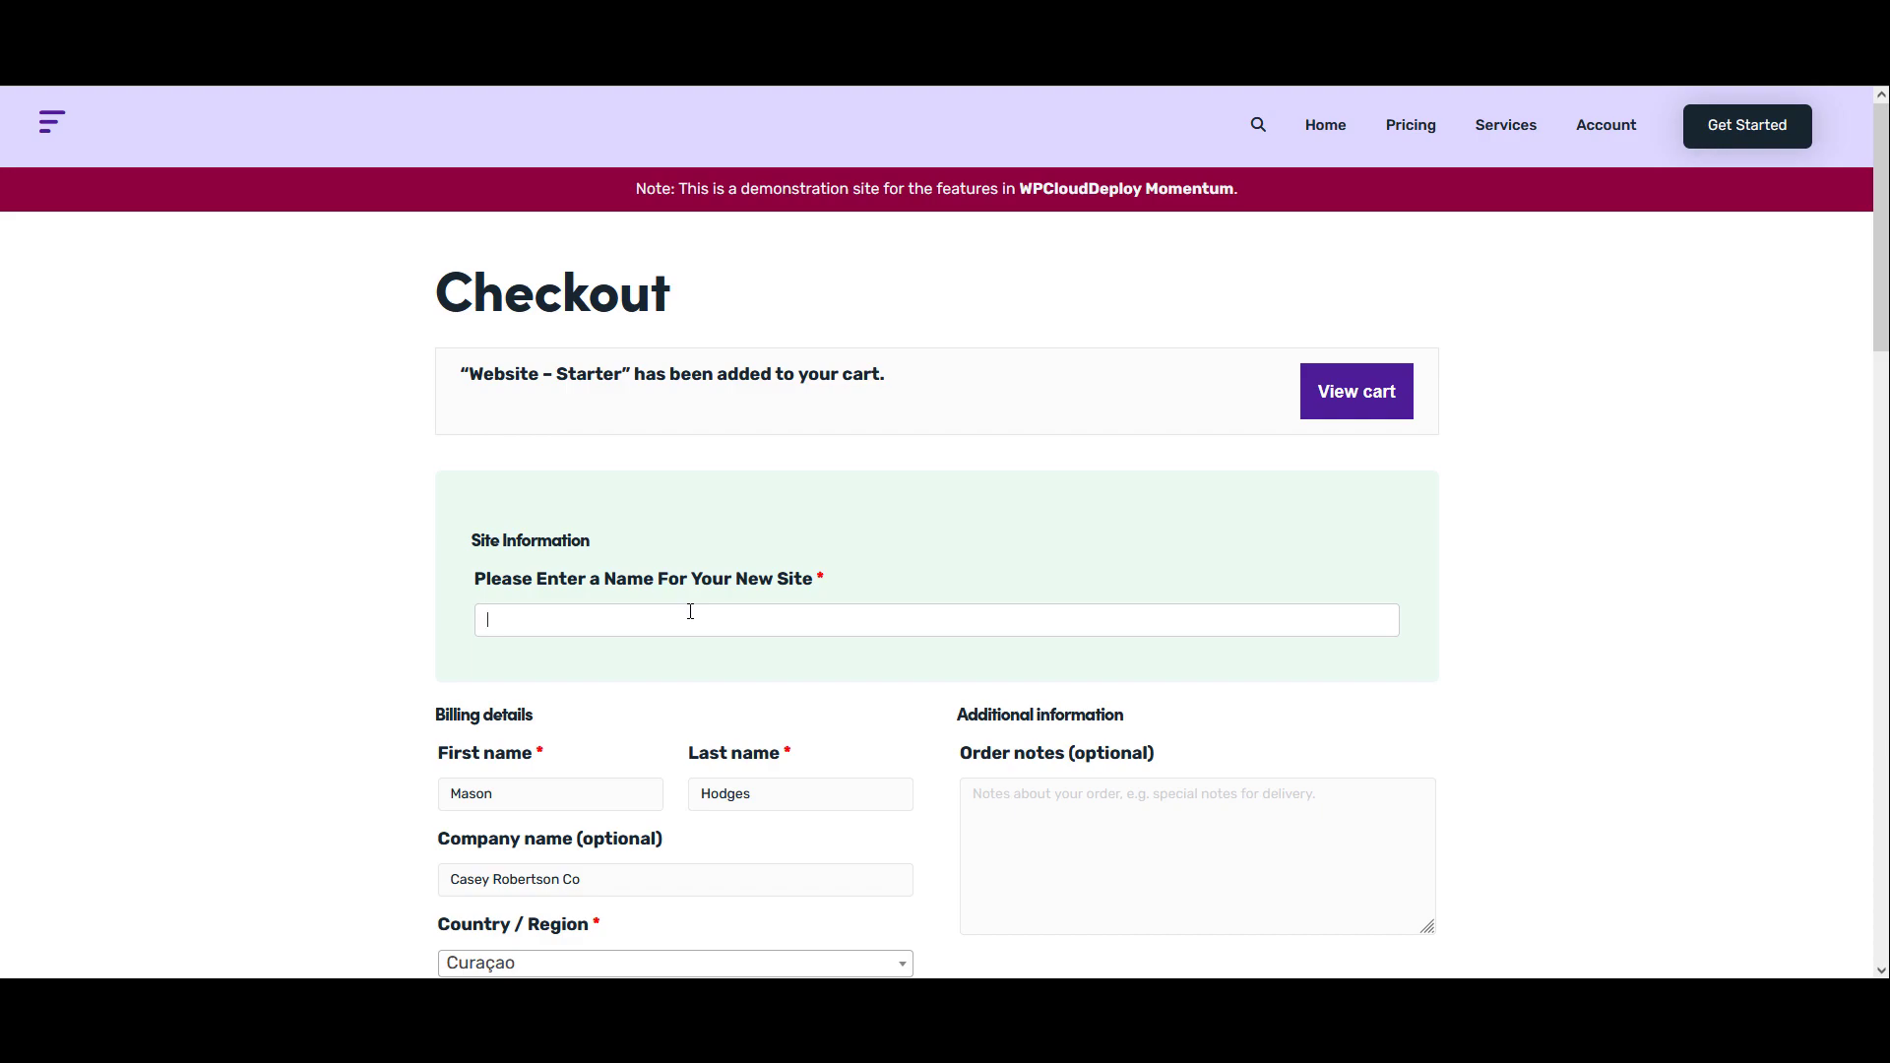
Name the new site testmom20 at checkout and sign up using the saved Visa card
{"action": "type", "text": "estmom20"}
{"action": "scroll", "coordinate": [864, 645], "scroll_direction": "down", "scroll_amount": 10}
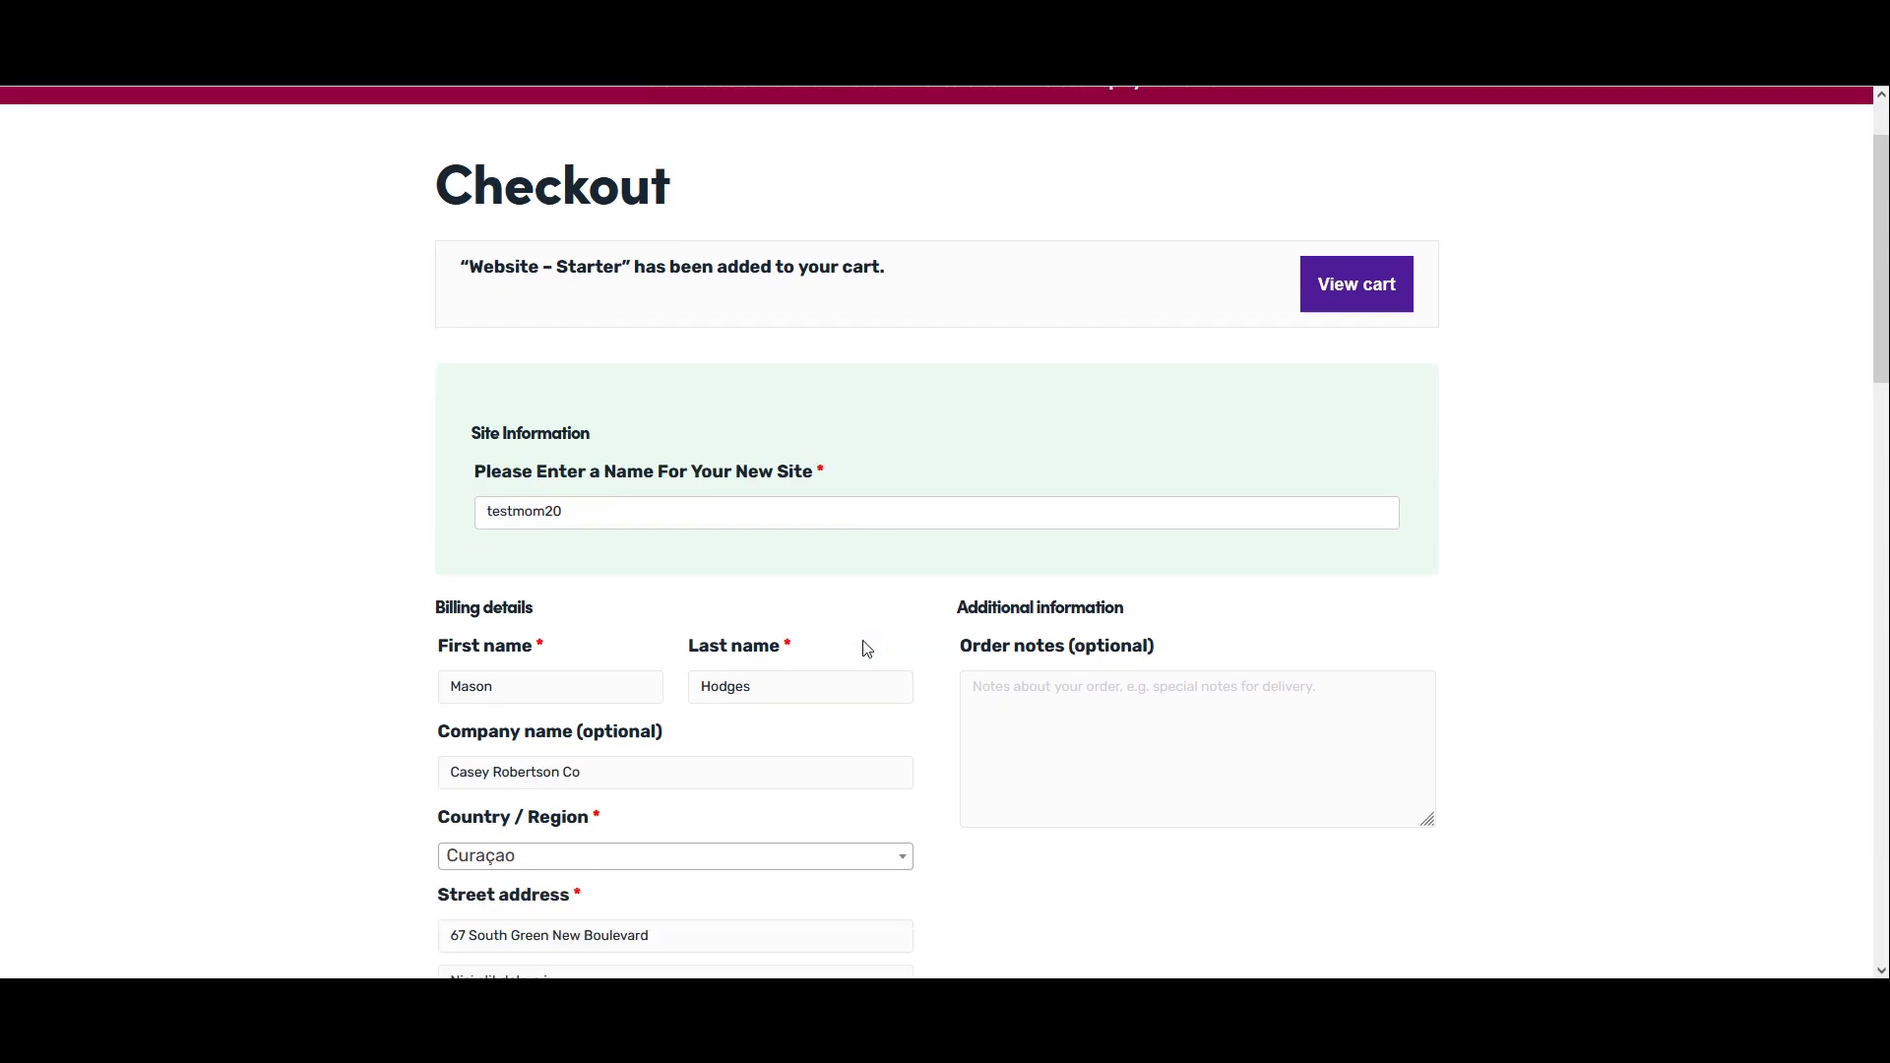
{"action": "scroll", "coordinate": [866, 594], "scroll_direction": "down", "scroll_amount": 6}
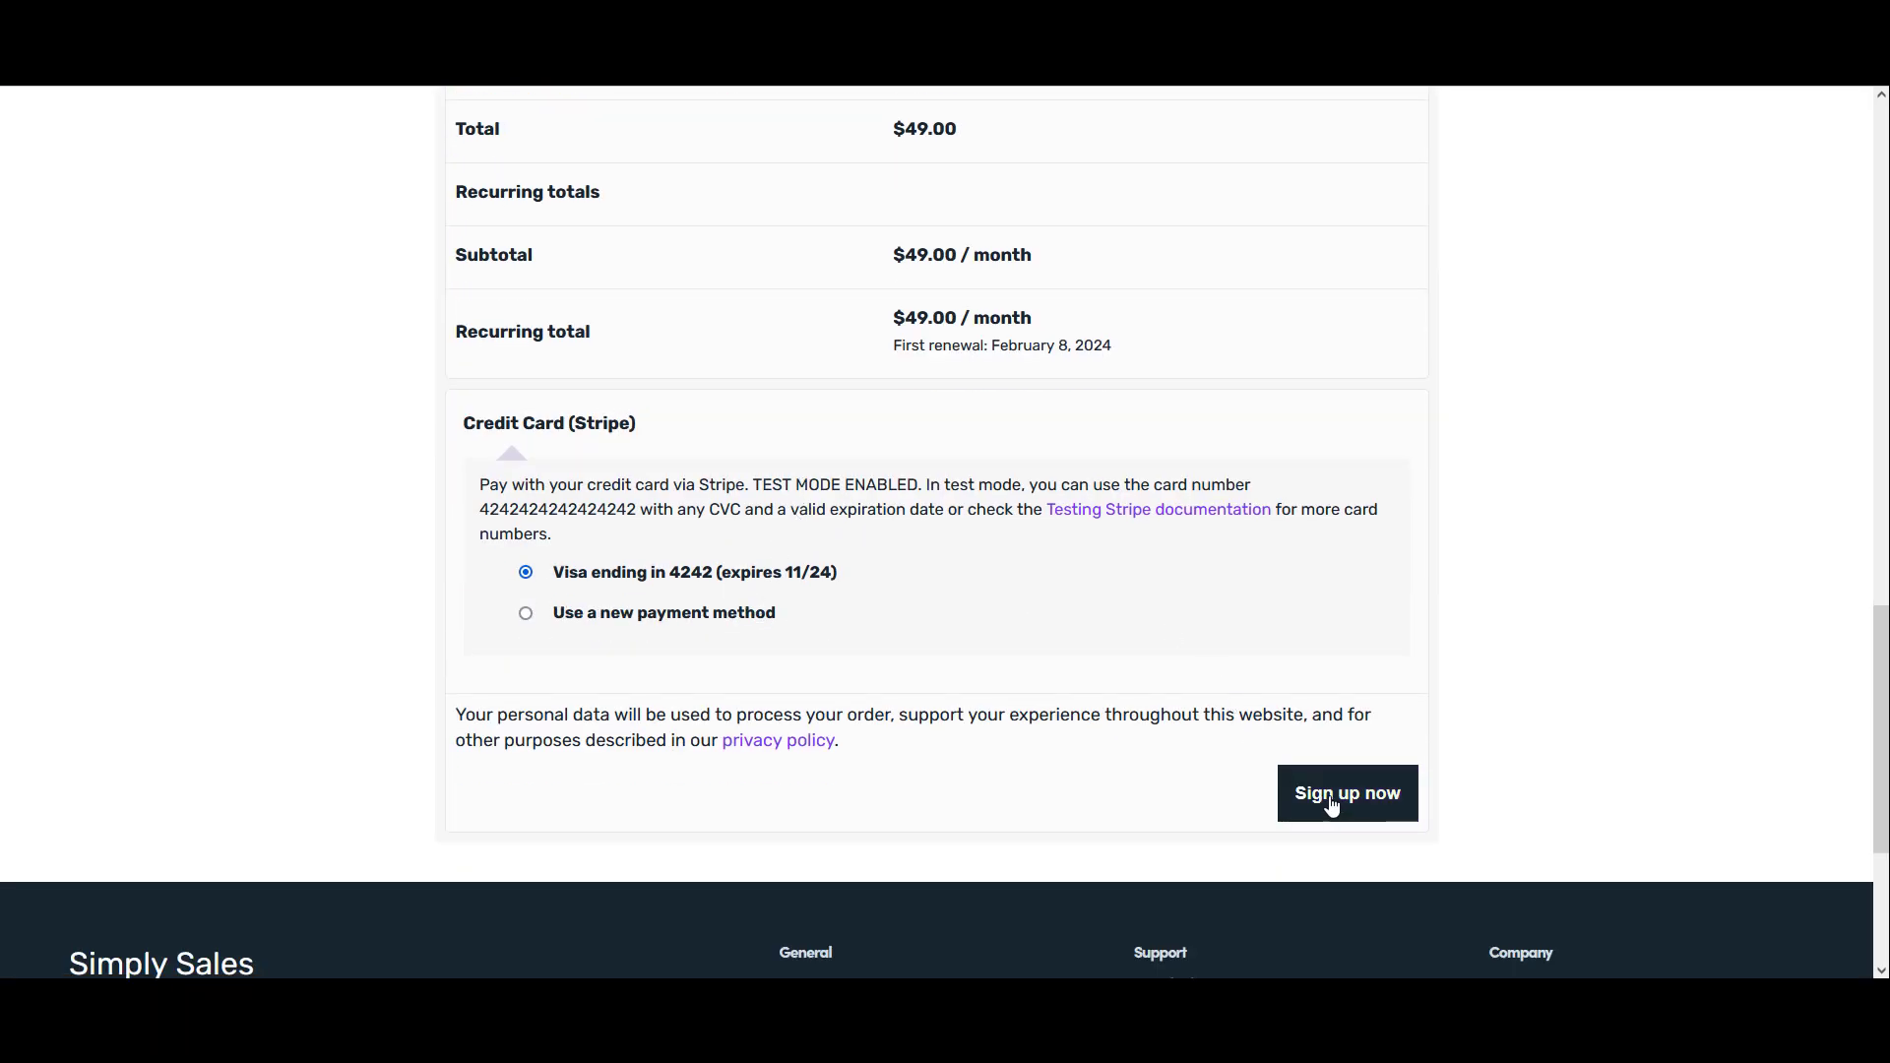
{"action": "left_click", "coordinate": [1335, 812]}
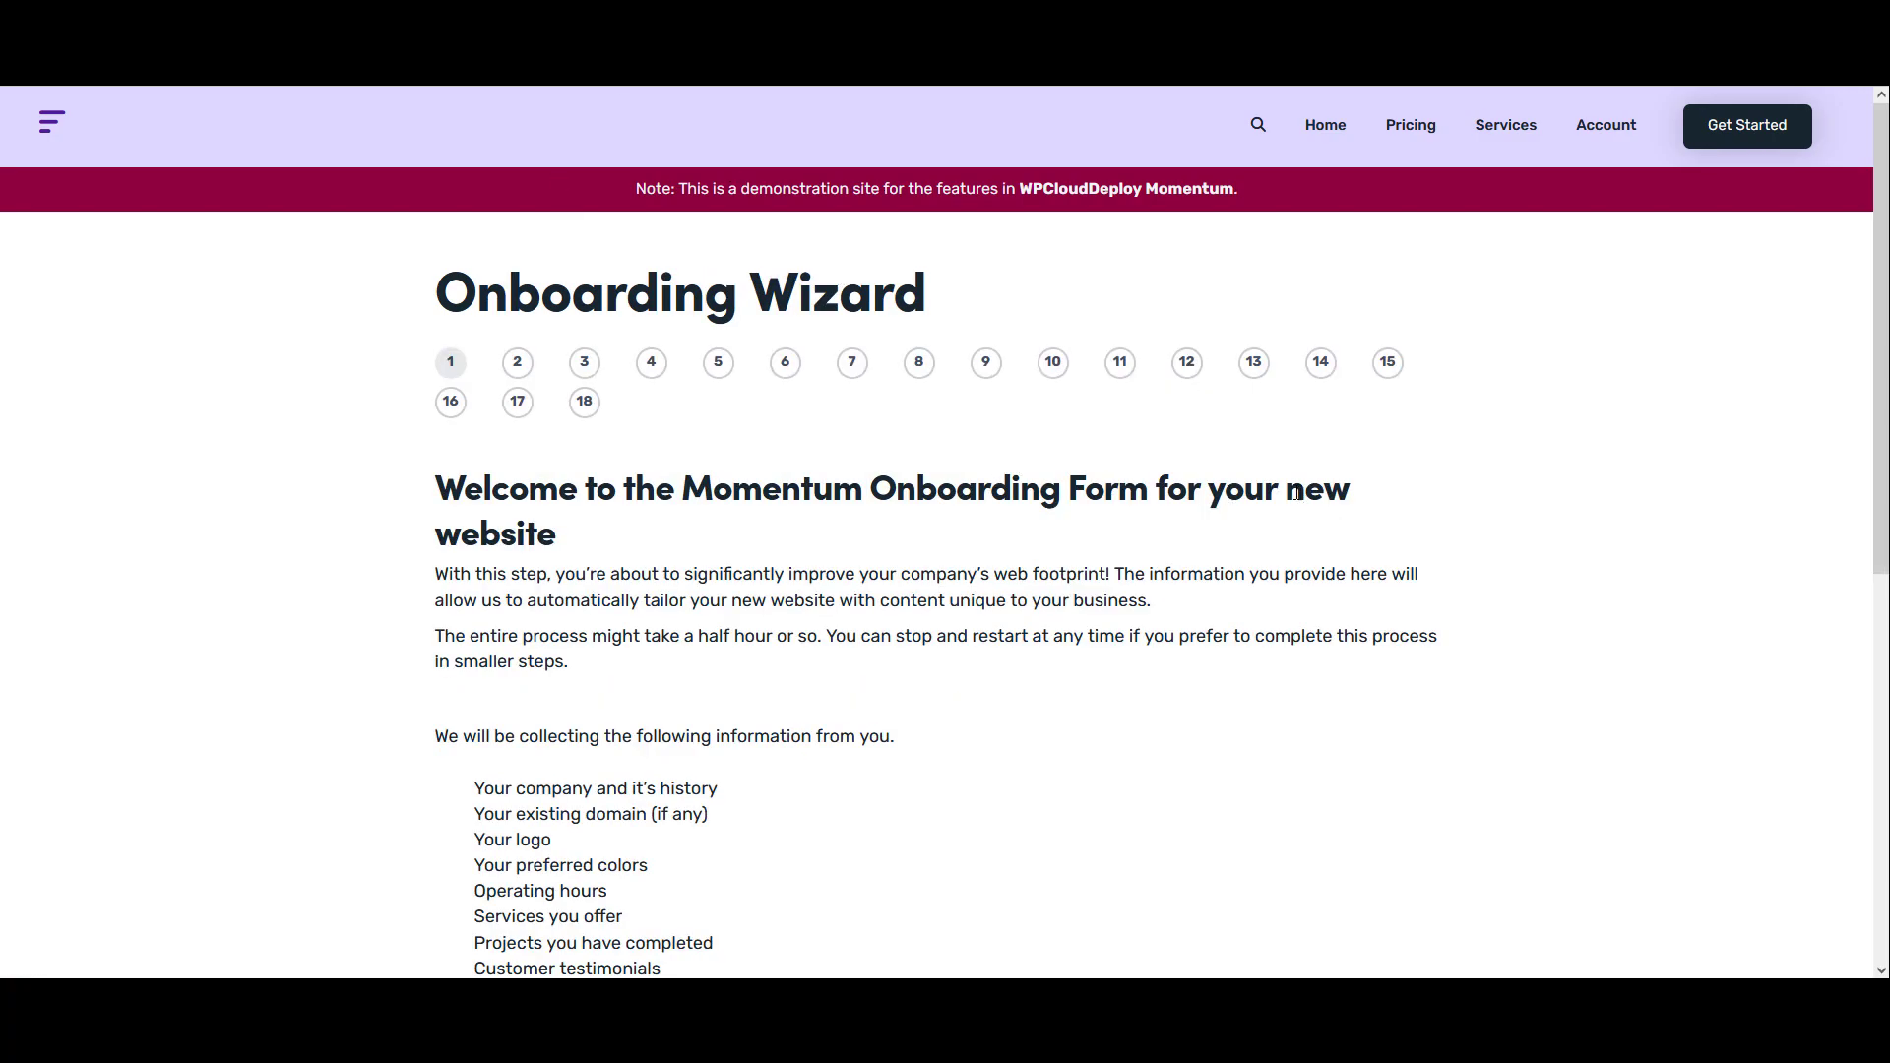
Start the onboarding wizard and submit Chicago Interior Design Inc. as the company name
{"action": "scroll", "coordinate": [1289, 492], "scroll_direction": "down", "scroll_amount": 4}
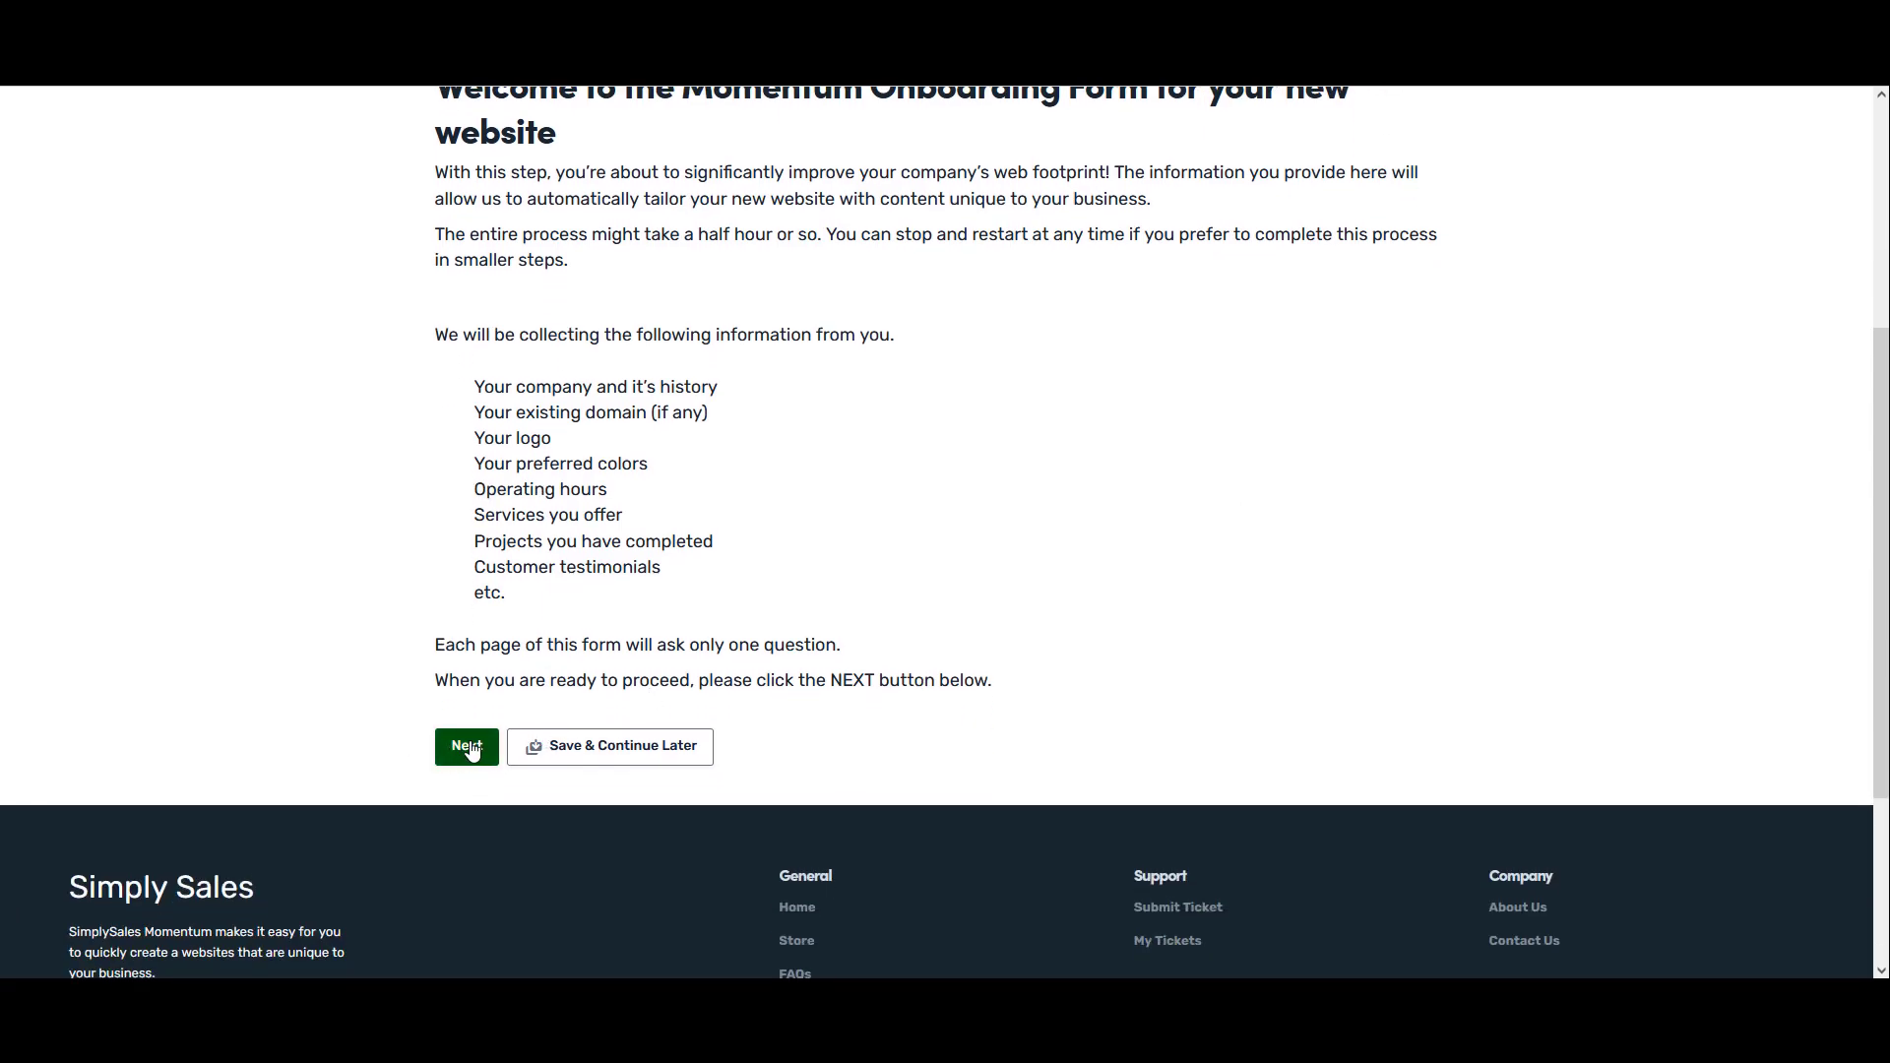
{"action": "left_click", "coordinate": [471, 750]}
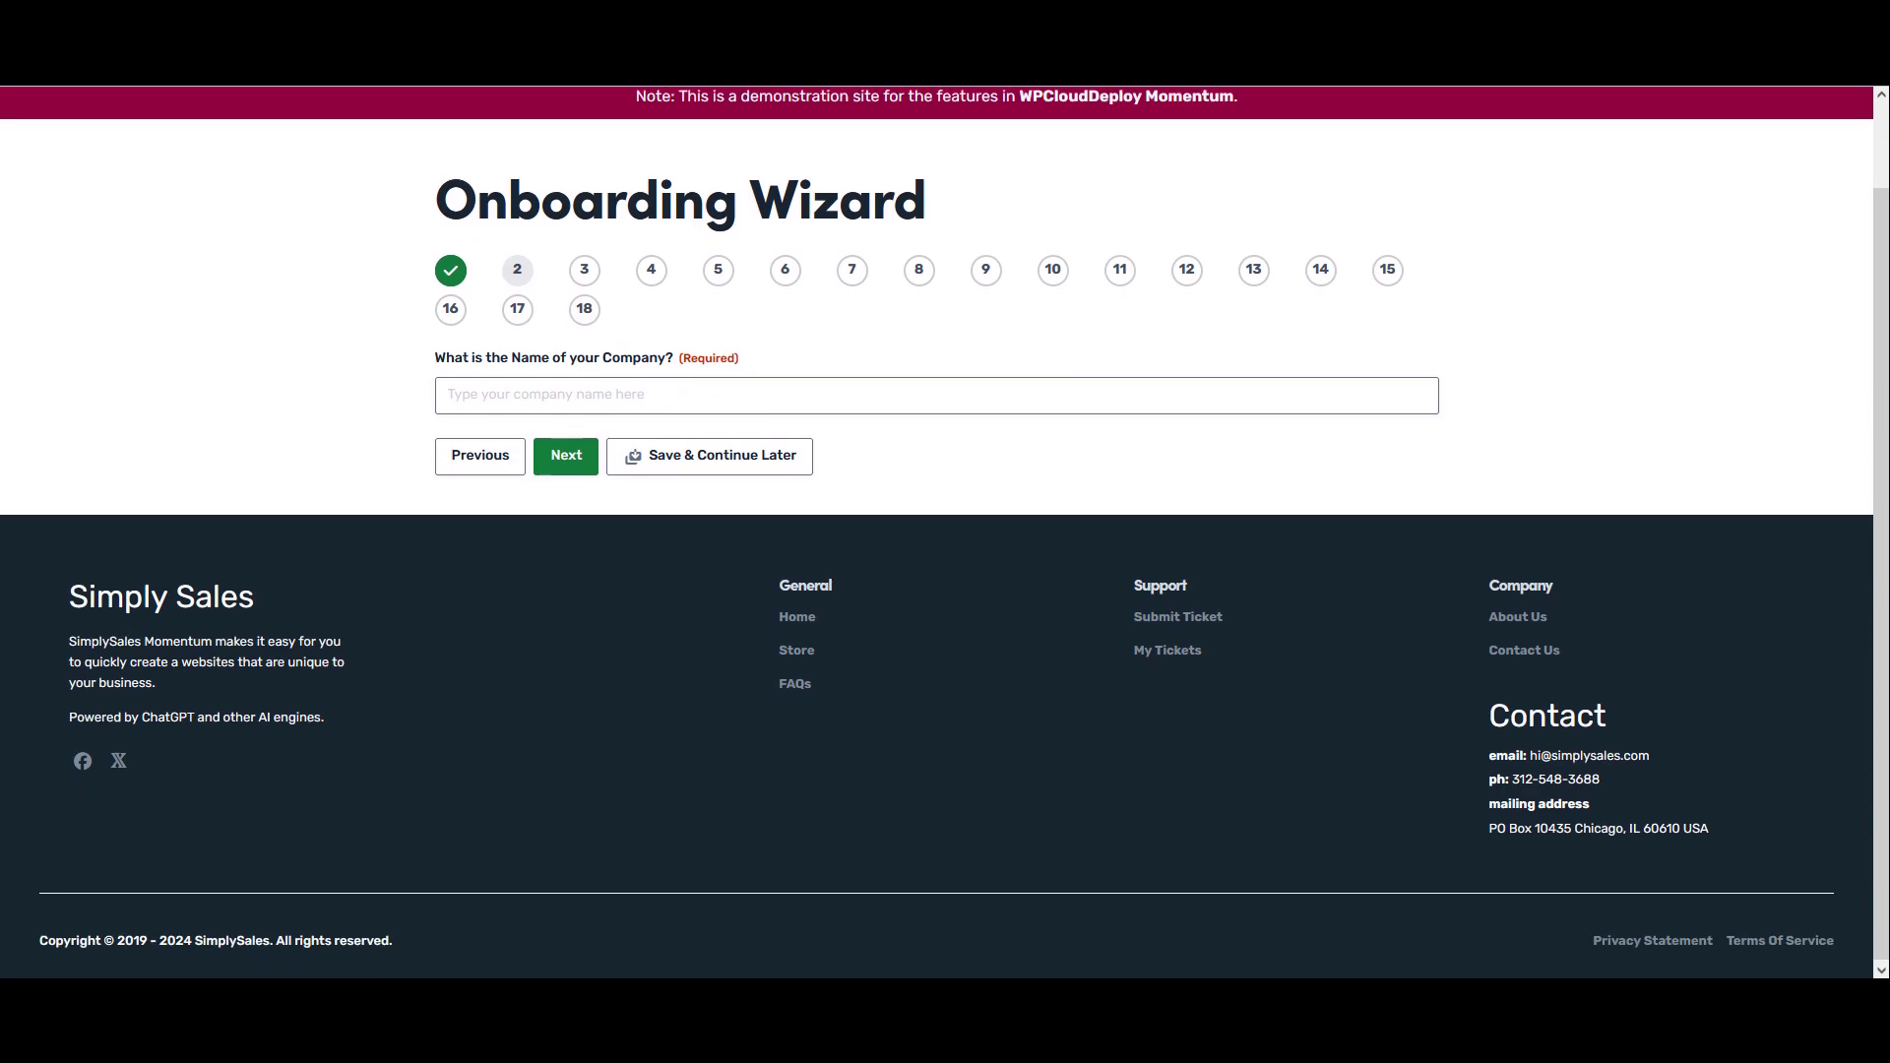
{"action": "left_click", "coordinate": [602, 387]}
{"action": "type", "text": "Chicago Interior Design Inc."}
{"action": "left_click", "coordinate": [566, 454]}
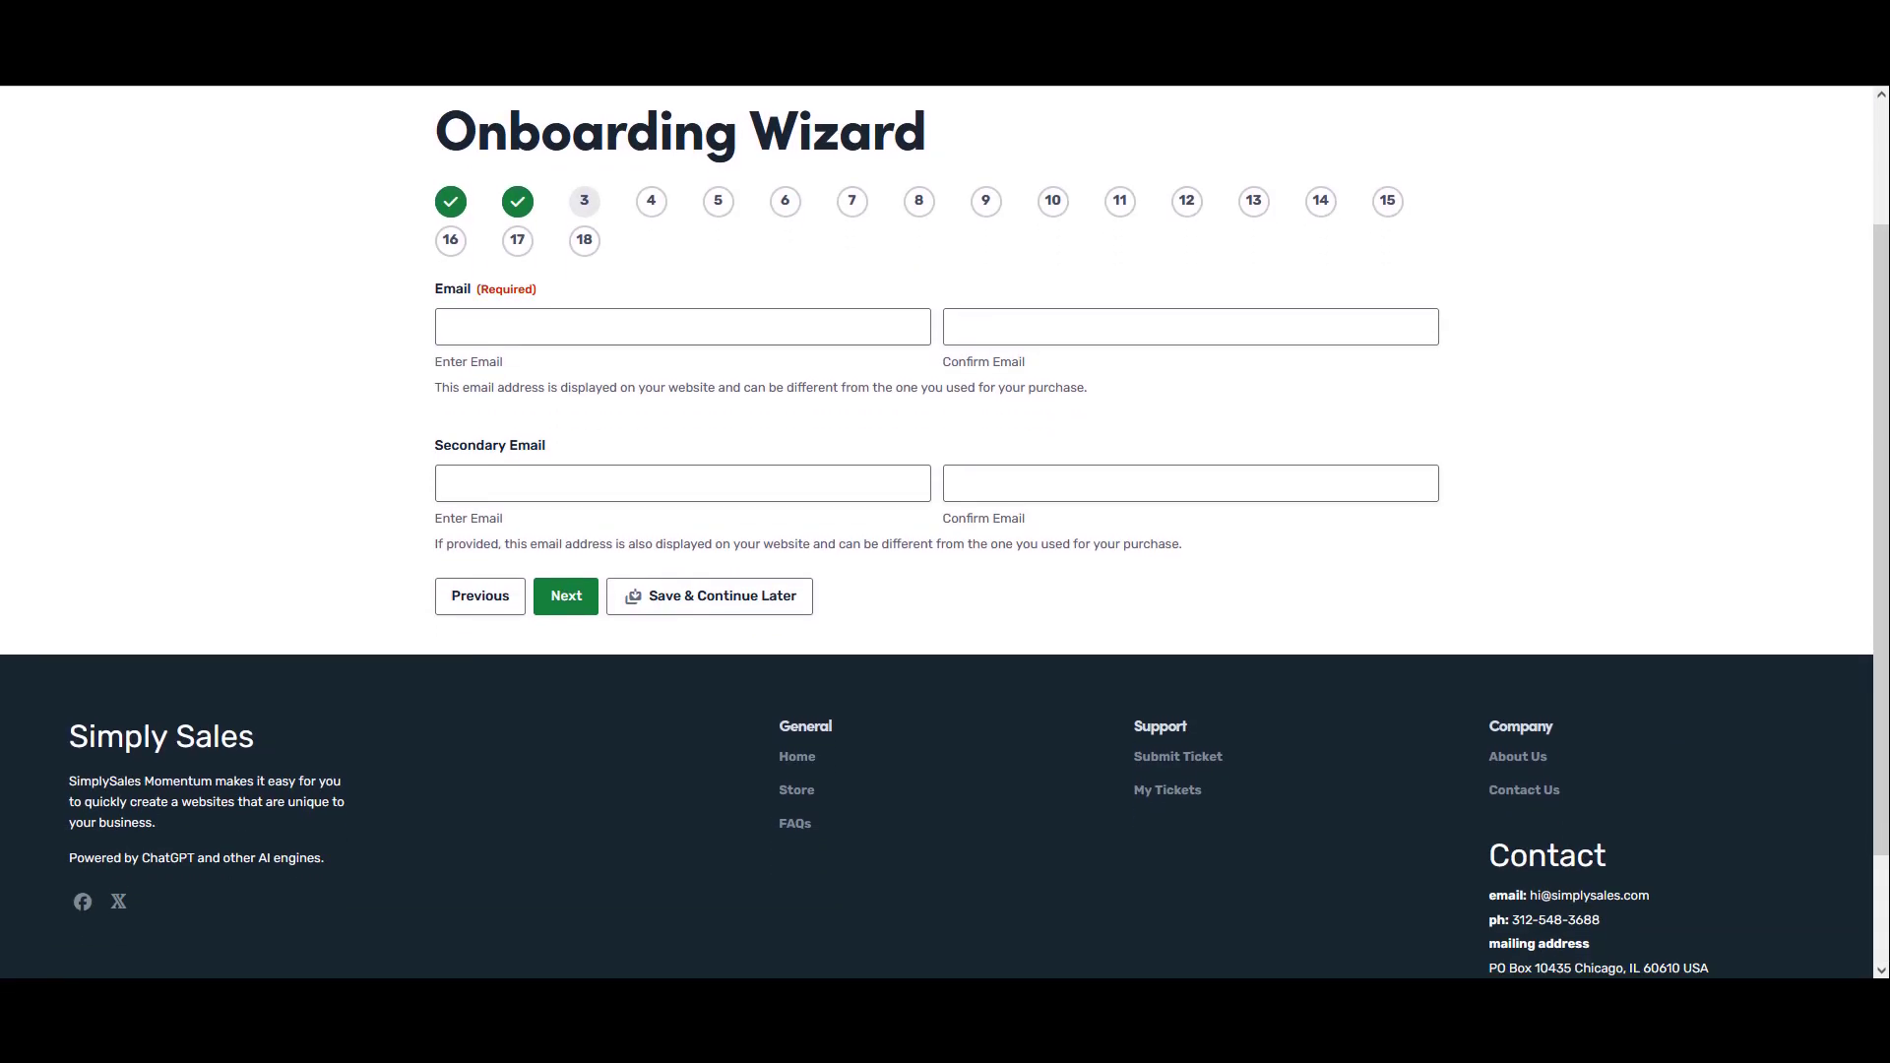
Fill in and confirm the company's primary and secondary email addresses, and continue to the company description
{"action": "left_click", "coordinate": [582, 325]}
{"action": "key", "text": "ctrl+v"}
{"action": "left_click", "coordinate": [974, 335]}
{"action": "key", "text": "ctrl+v"}
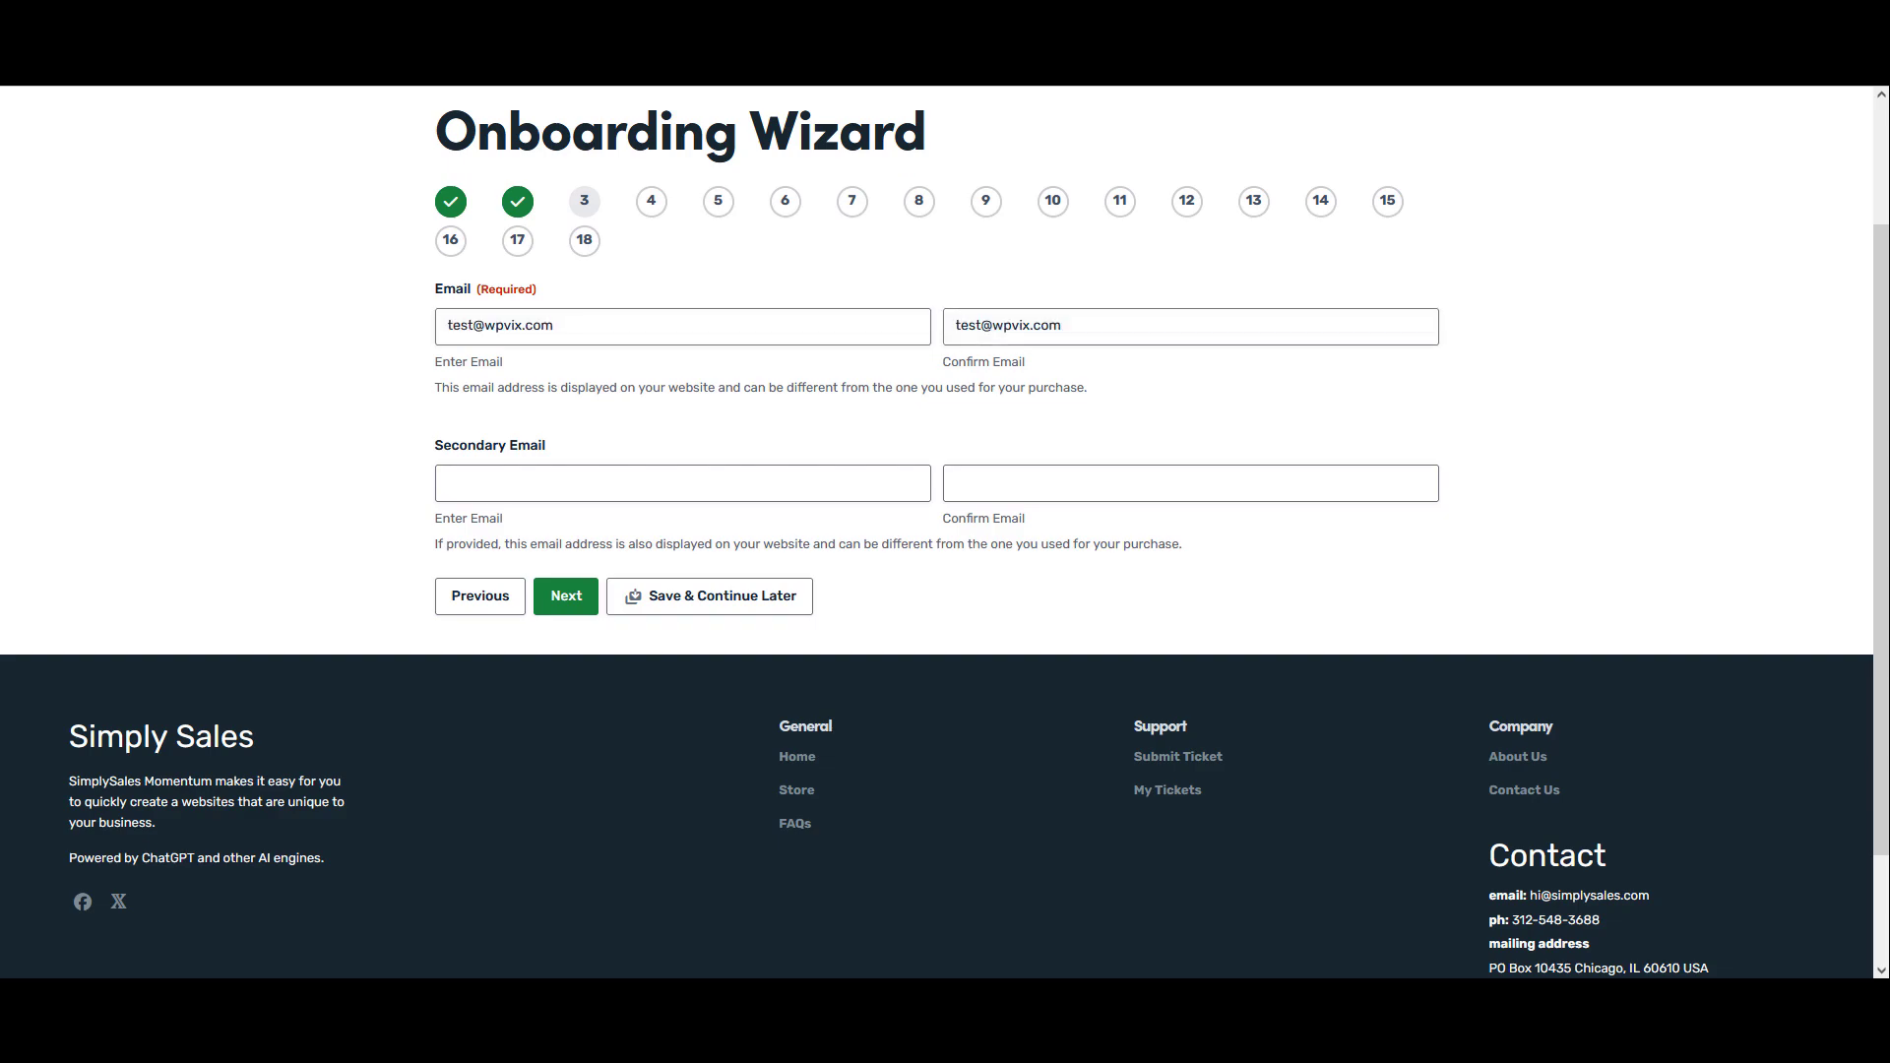
{"action": "left_click", "coordinate": [665, 489]}
{"action": "key", "text": "ctrl+v"}
{"action": "left_click", "coordinate": [955, 480]}
{"action": "key", "text": "ctrl+v"}
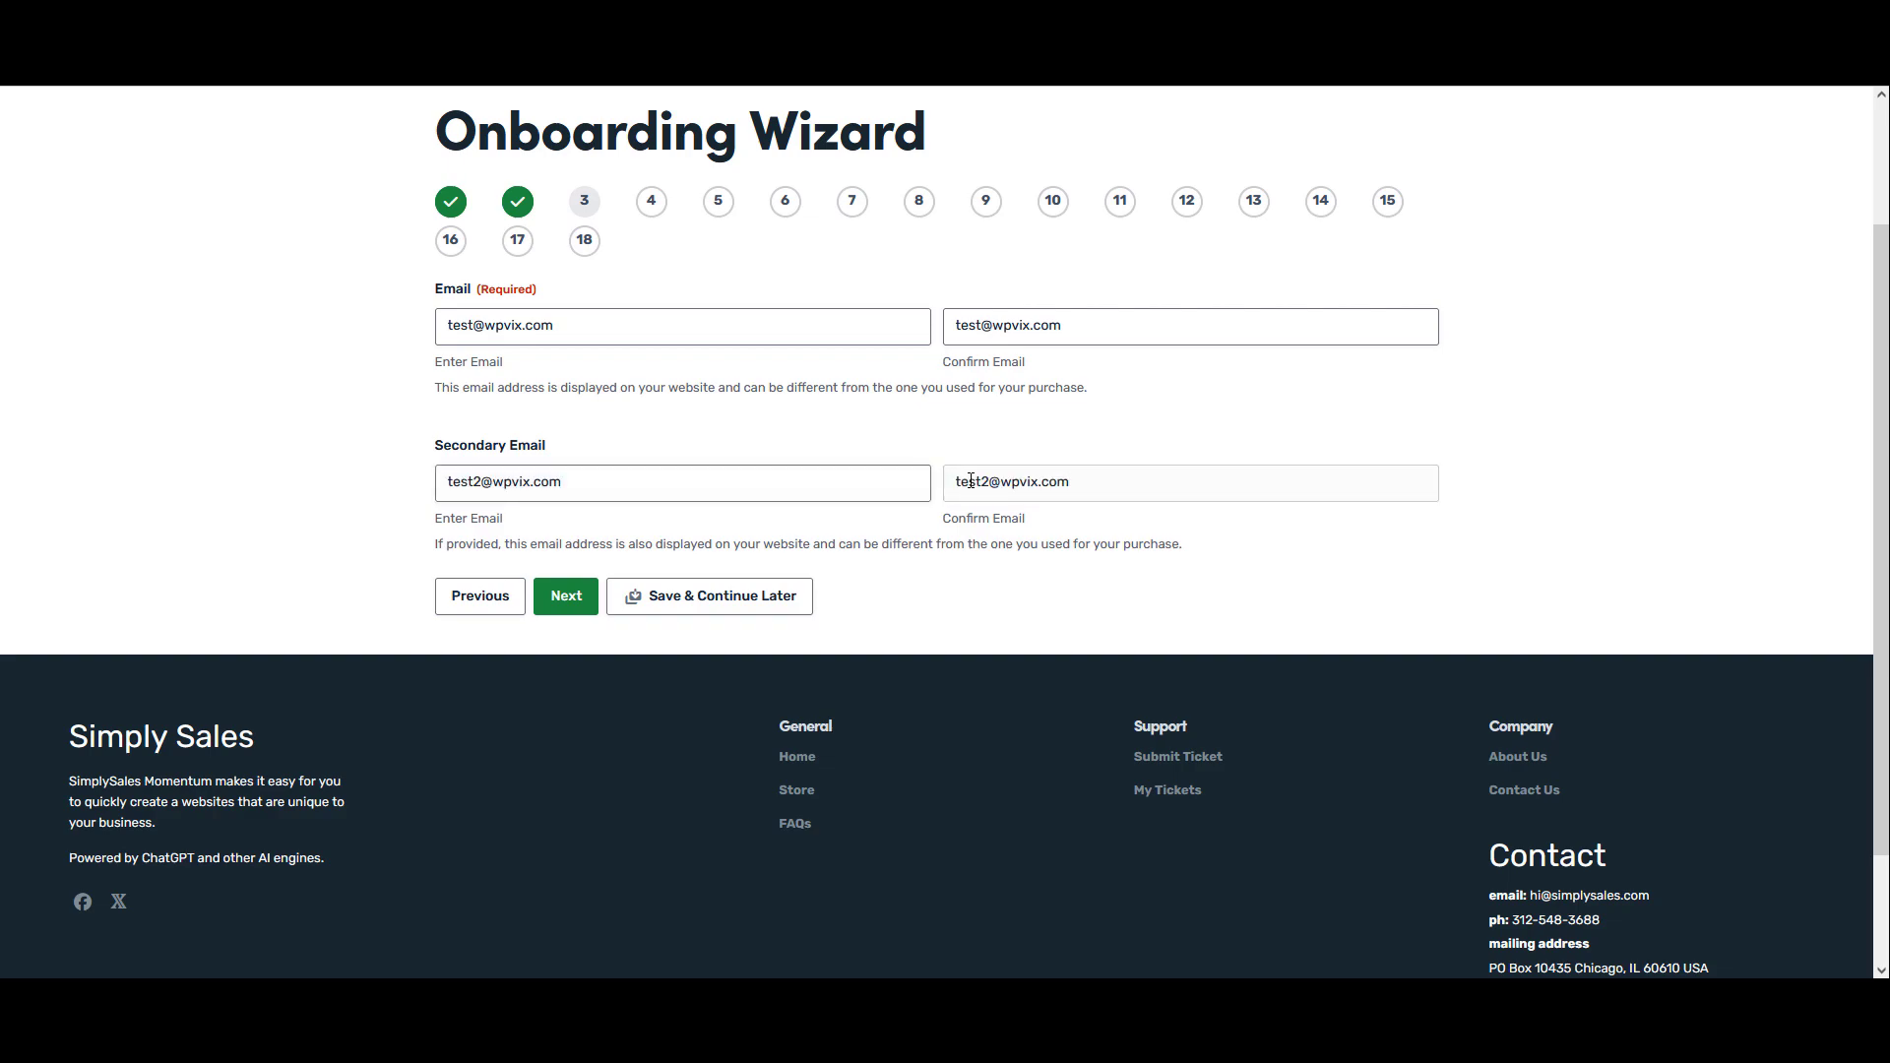
{"action": "left_click", "coordinate": [562, 607]}
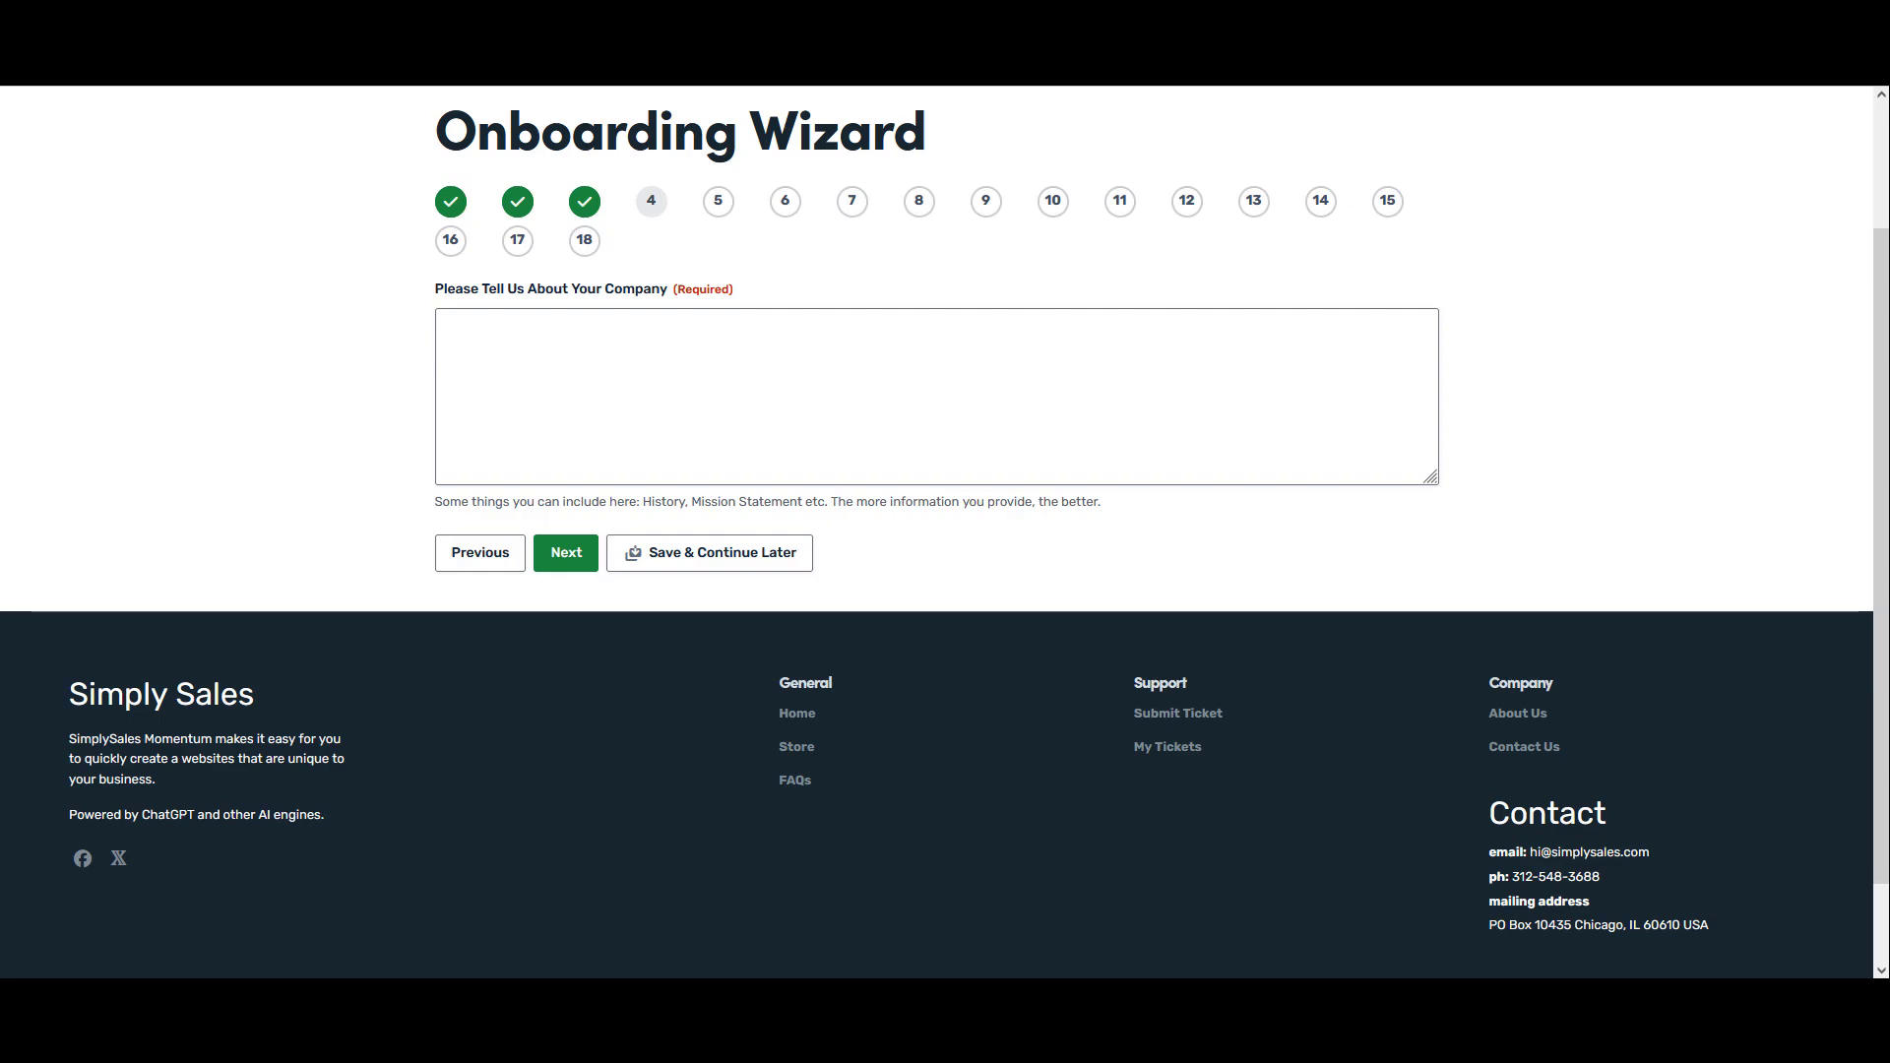
Describe the company as "The best interior design company in Chicago specializing in high-end and ultra-luxury condominiums." and continue
{"action": "left_click", "coordinate": [627, 395]}
{"action": "type", "text": "The best interior design company in Chicago specializing in high-end and ultra-luxury condominiums."}
{"action": "left_click", "coordinate": [566, 554]}
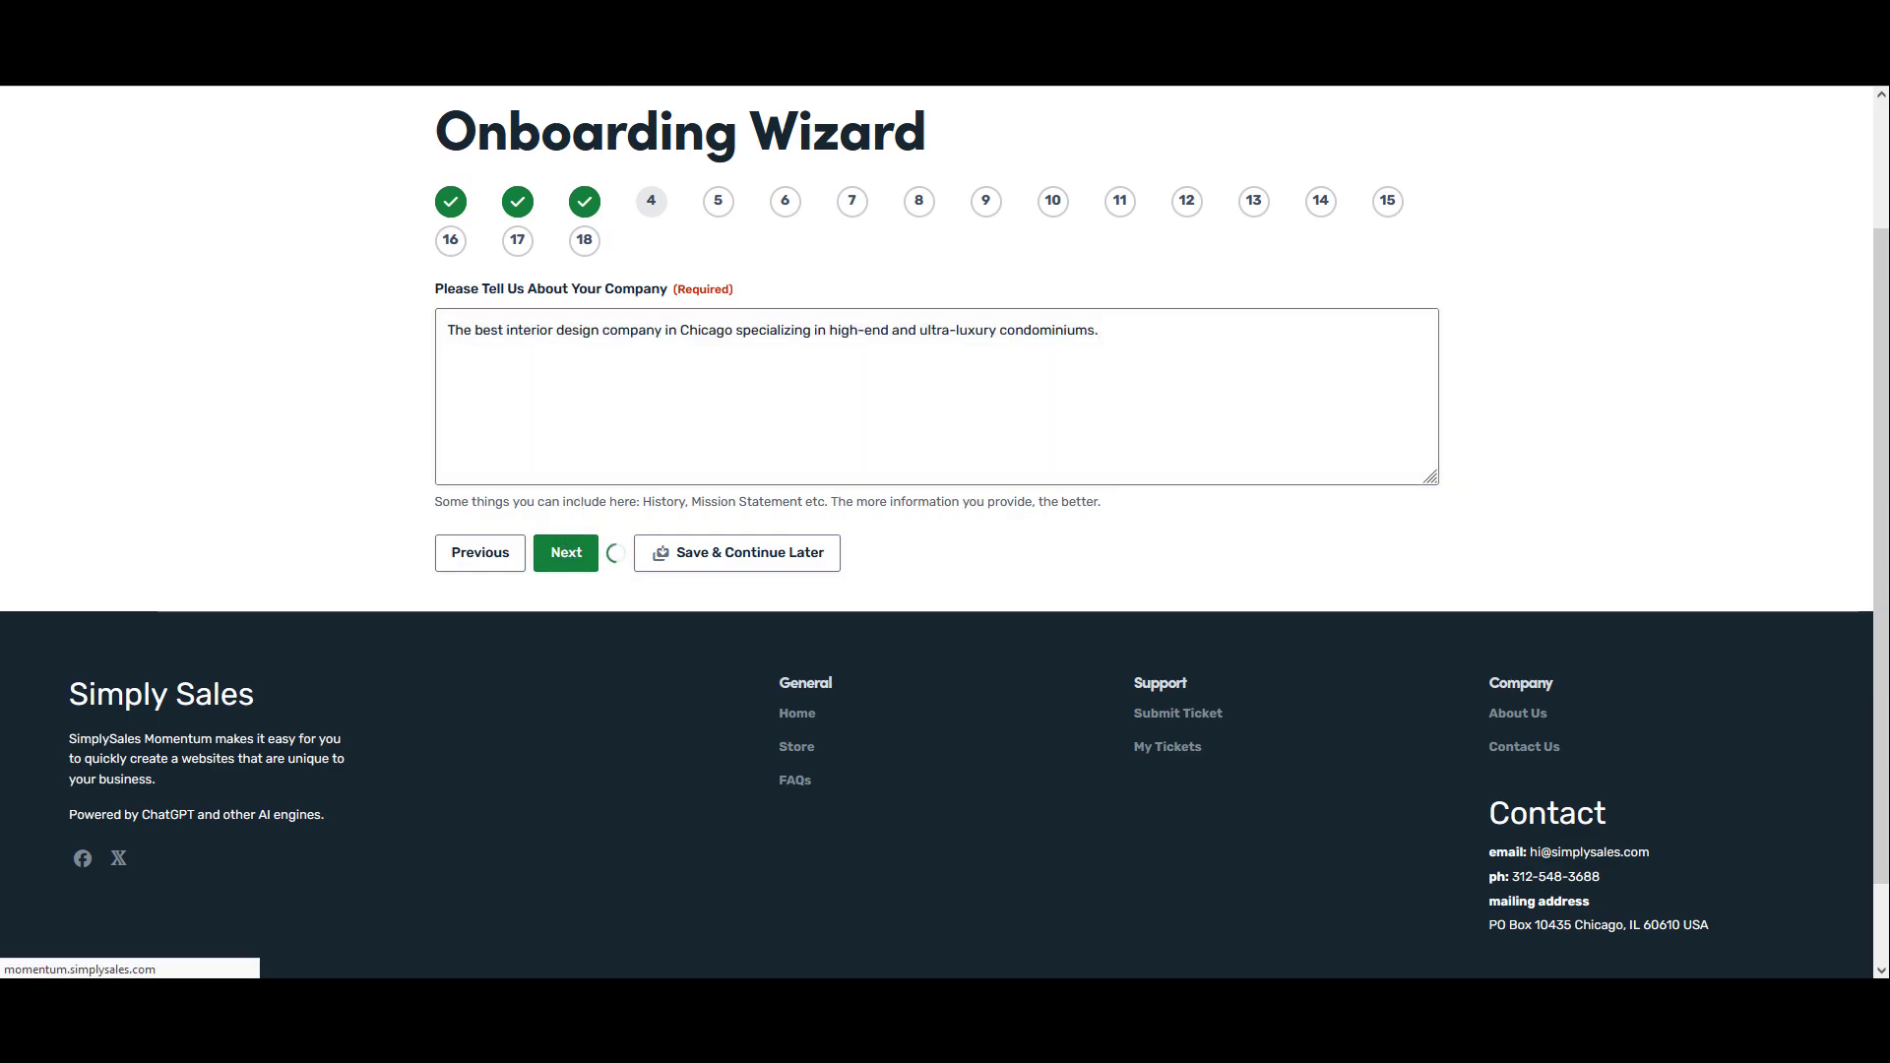
State that the company differs by selecting clients carefully, generally requiring a liquid net worth of at least 10 million dollars, and continue
{"action": "scroll", "coordinate": [641, 321], "scroll_direction": "down", "scroll_amount": 1}
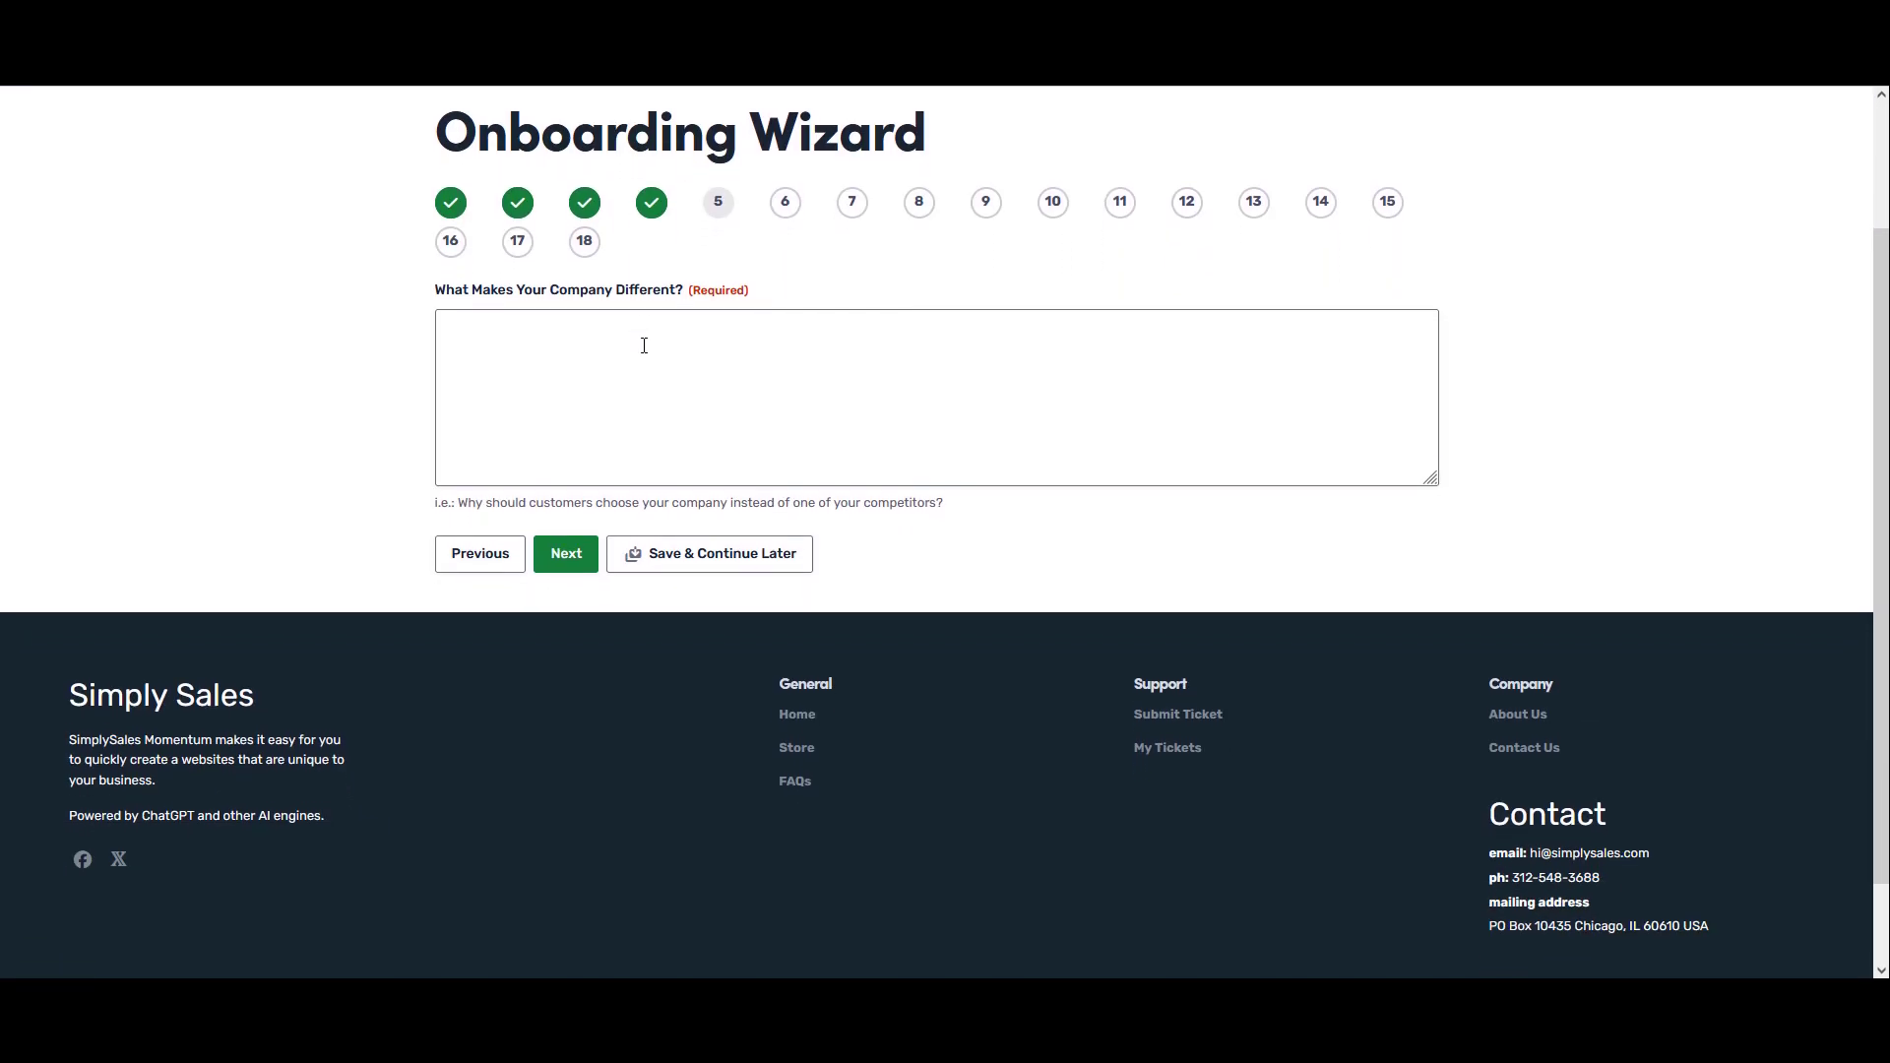
{"action": "left_click", "coordinate": [636, 375]}
{"action": "type", "text": "We are very selective in who we work with. Interior design is an art form and requires that the designer and client be in sync. Generally our clients need to have a liquid net worth of at least 10 million dollars."}
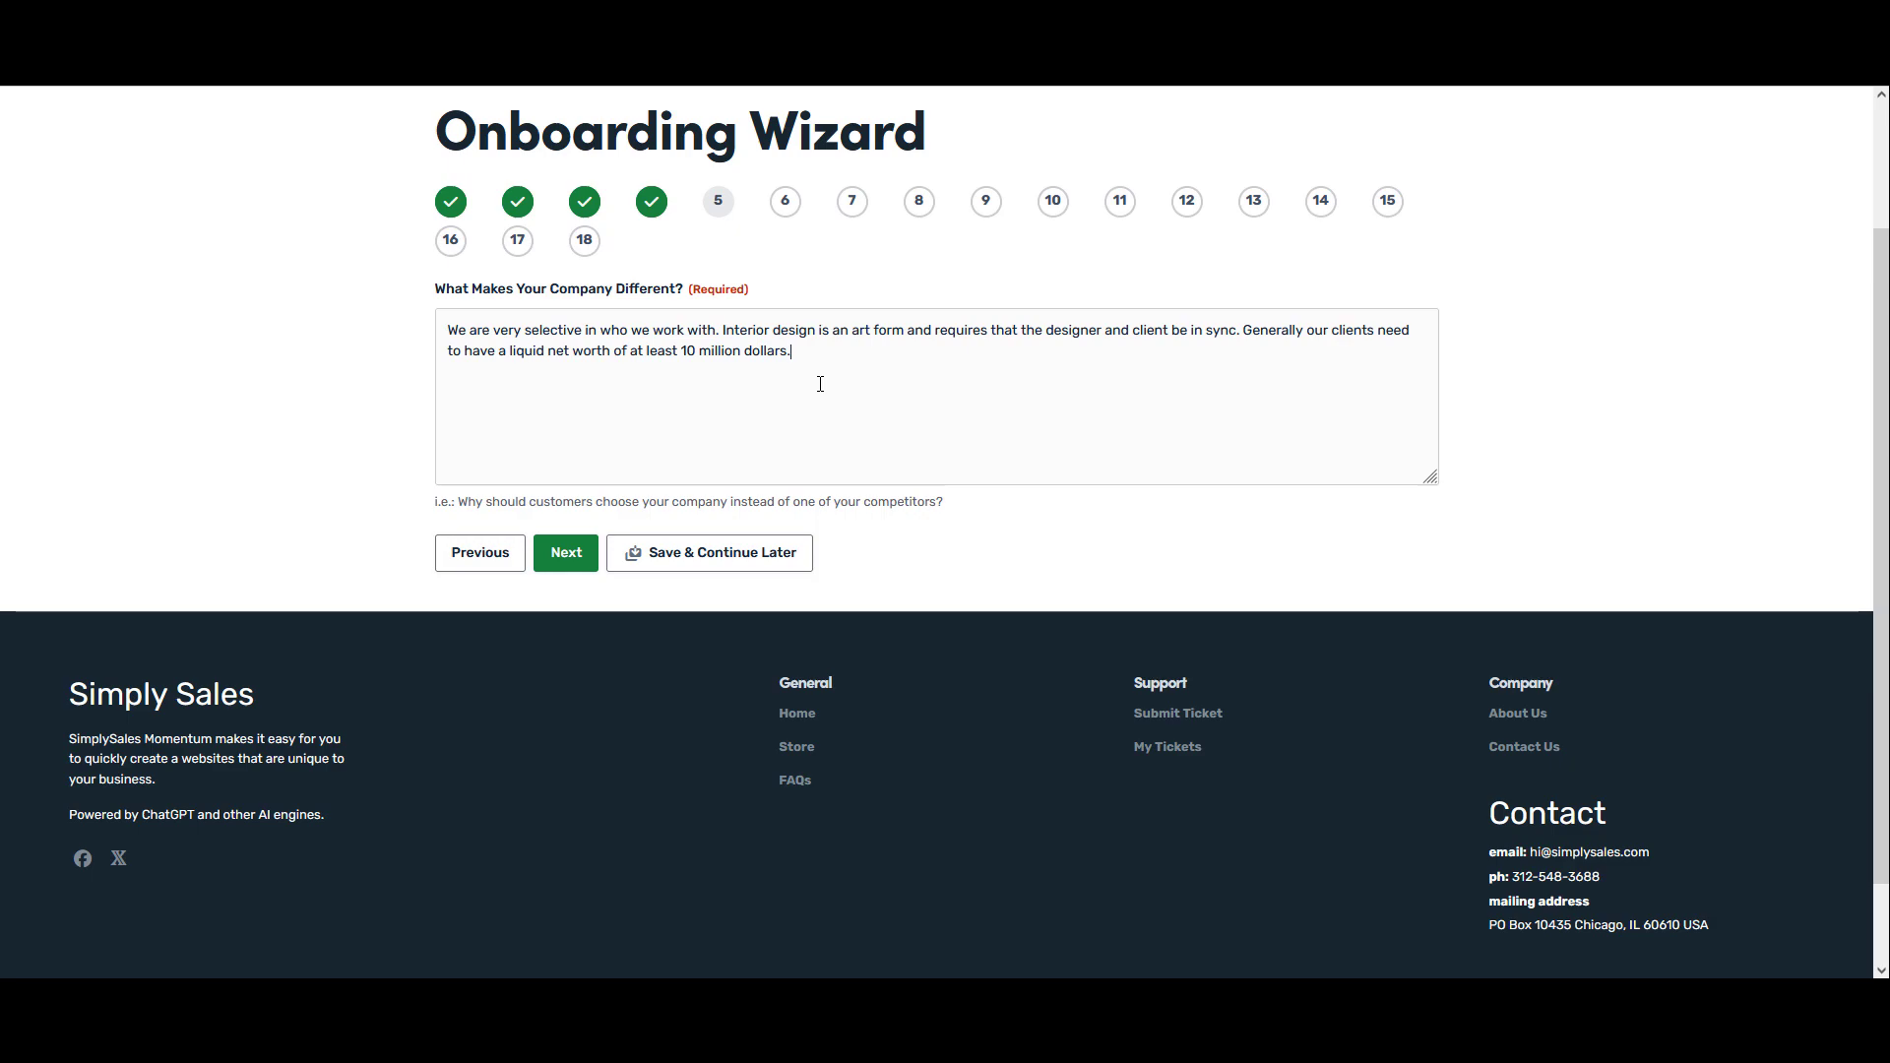
{"action": "left_click", "coordinate": [580, 560]}
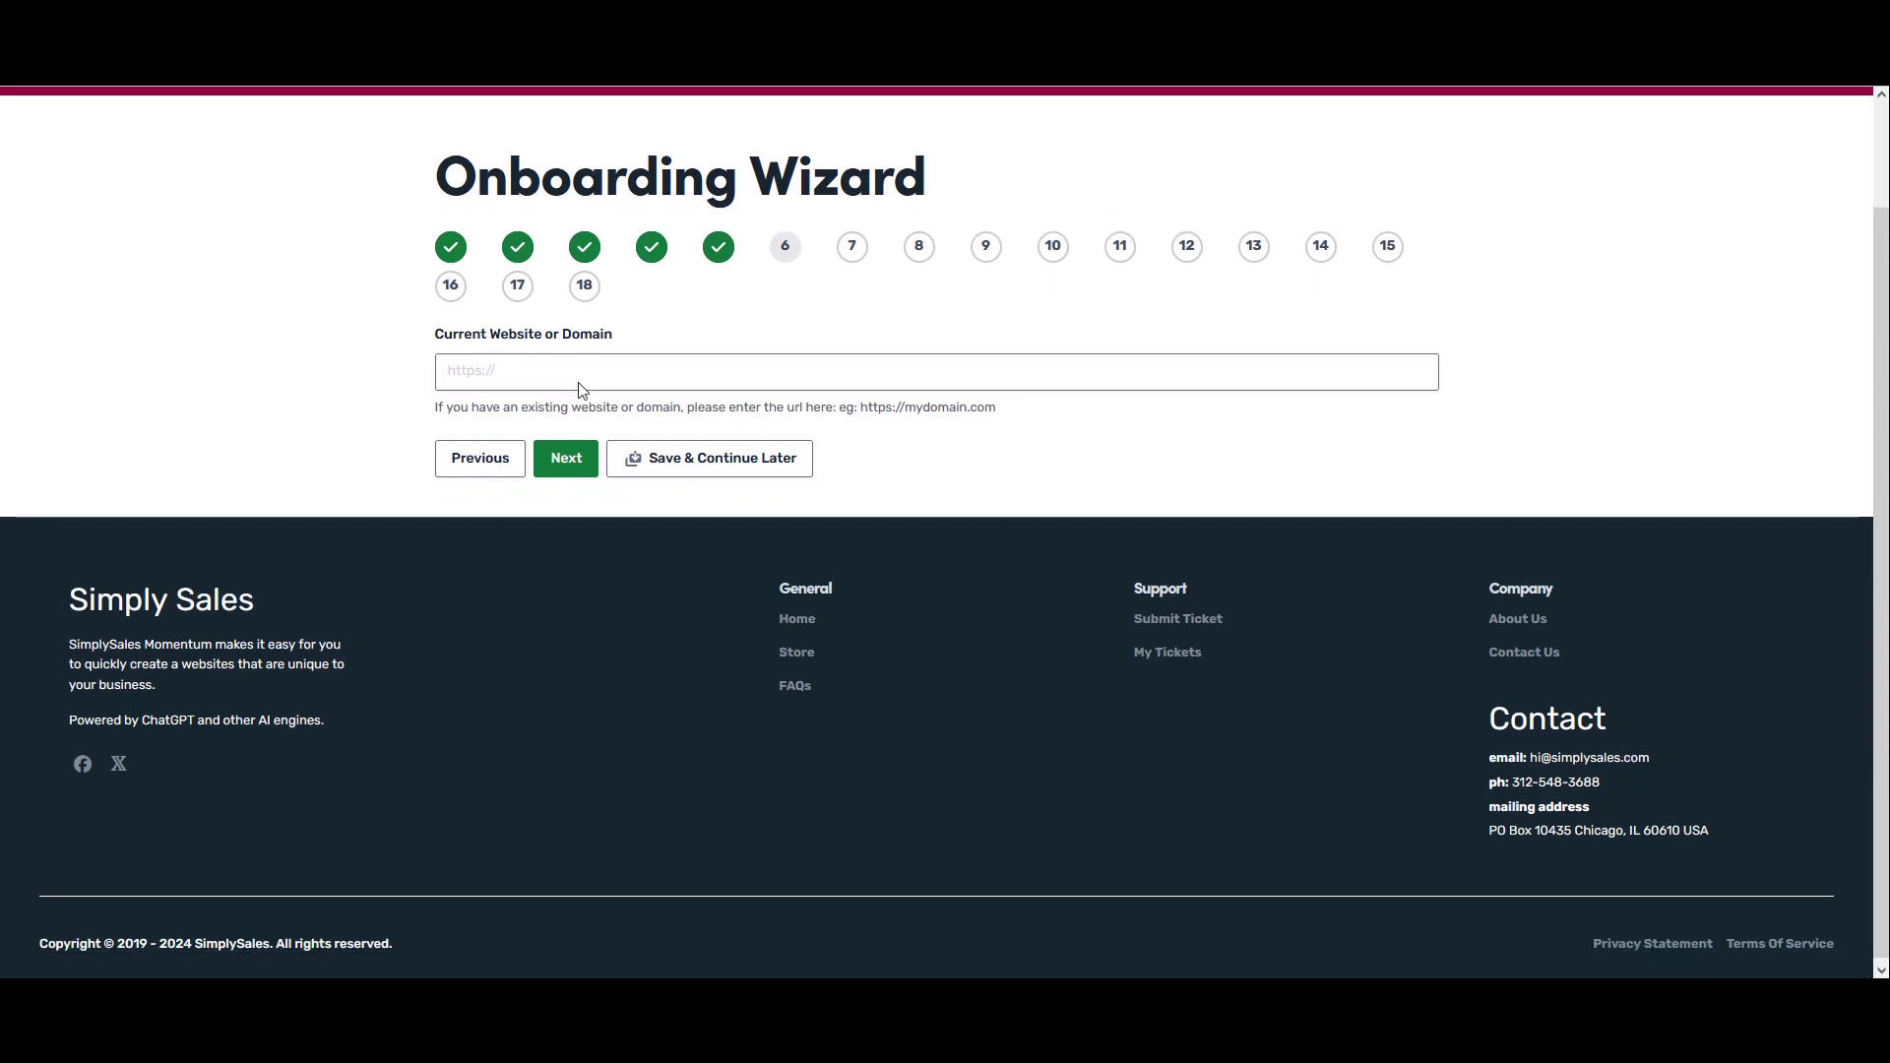
Skip the existing website and logo questions, and select Palette #5 as the site's color palette
{"action": "left_click", "coordinate": [563, 457]}
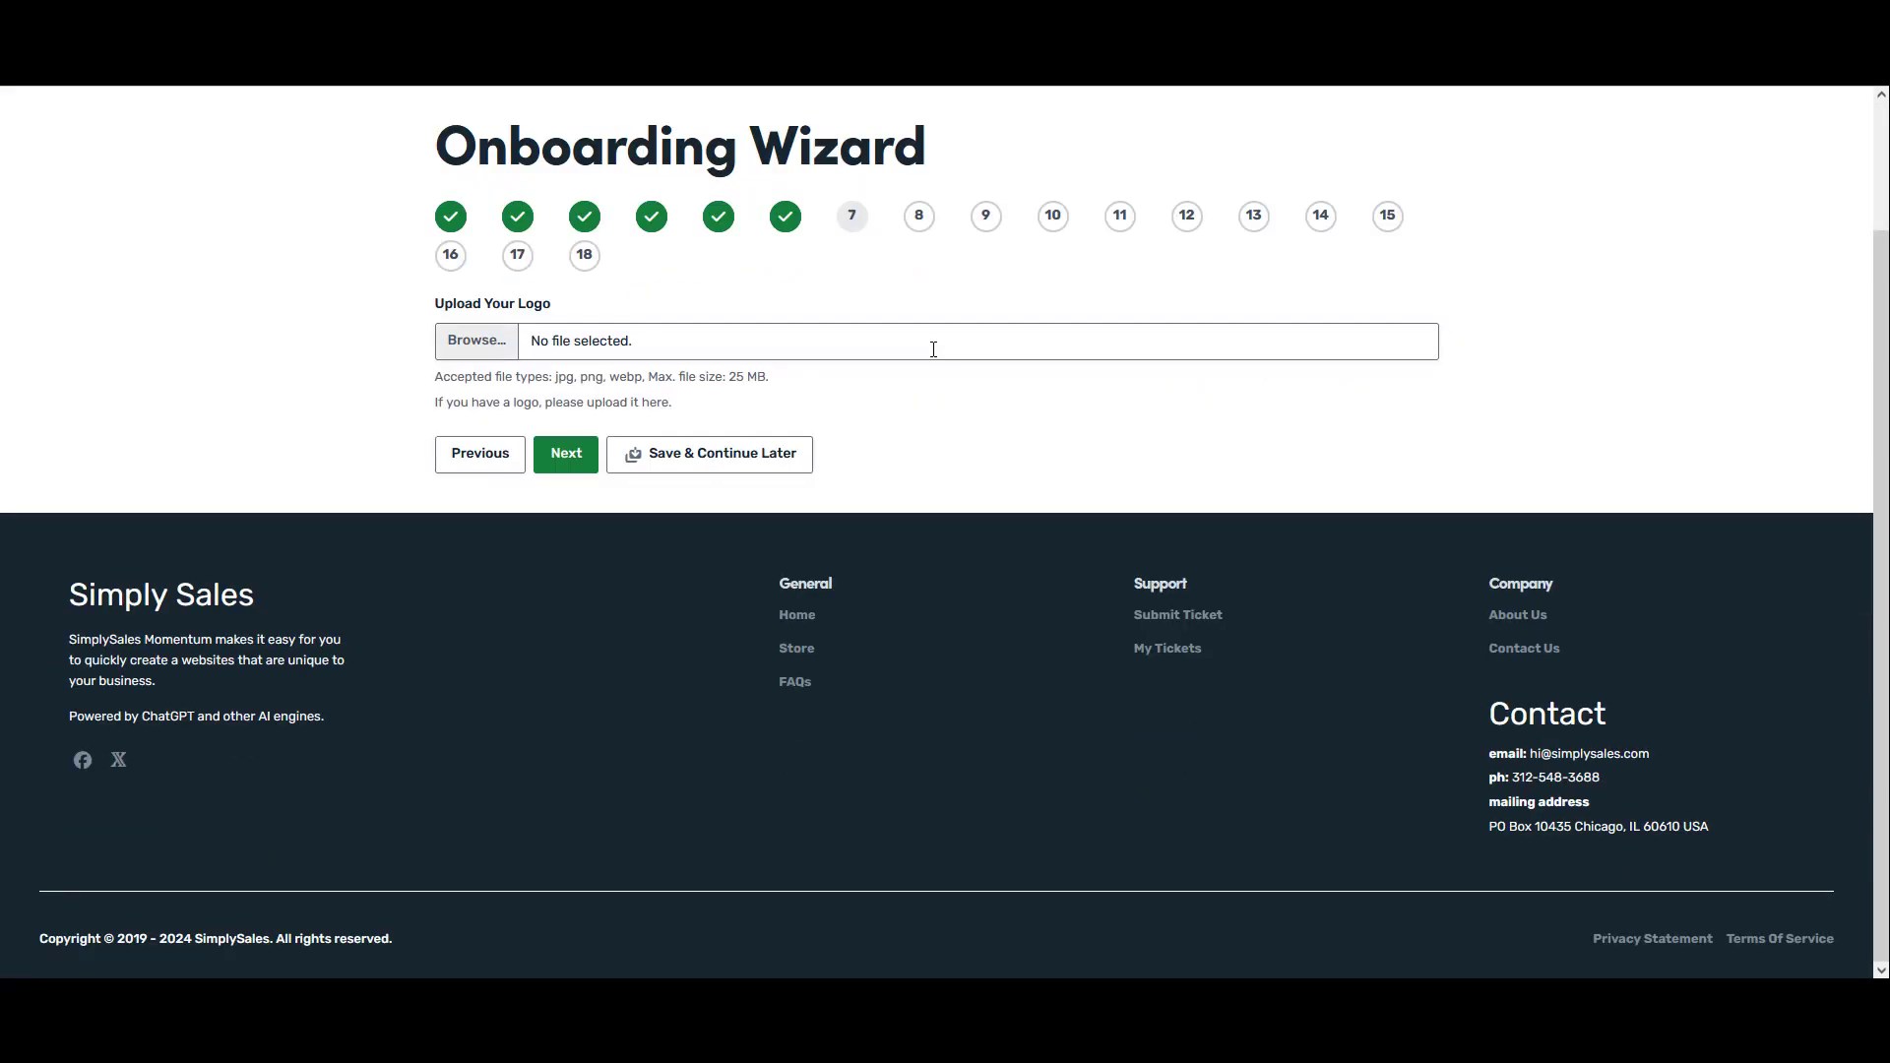
{"action": "left_click", "coordinate": [559, 452]}
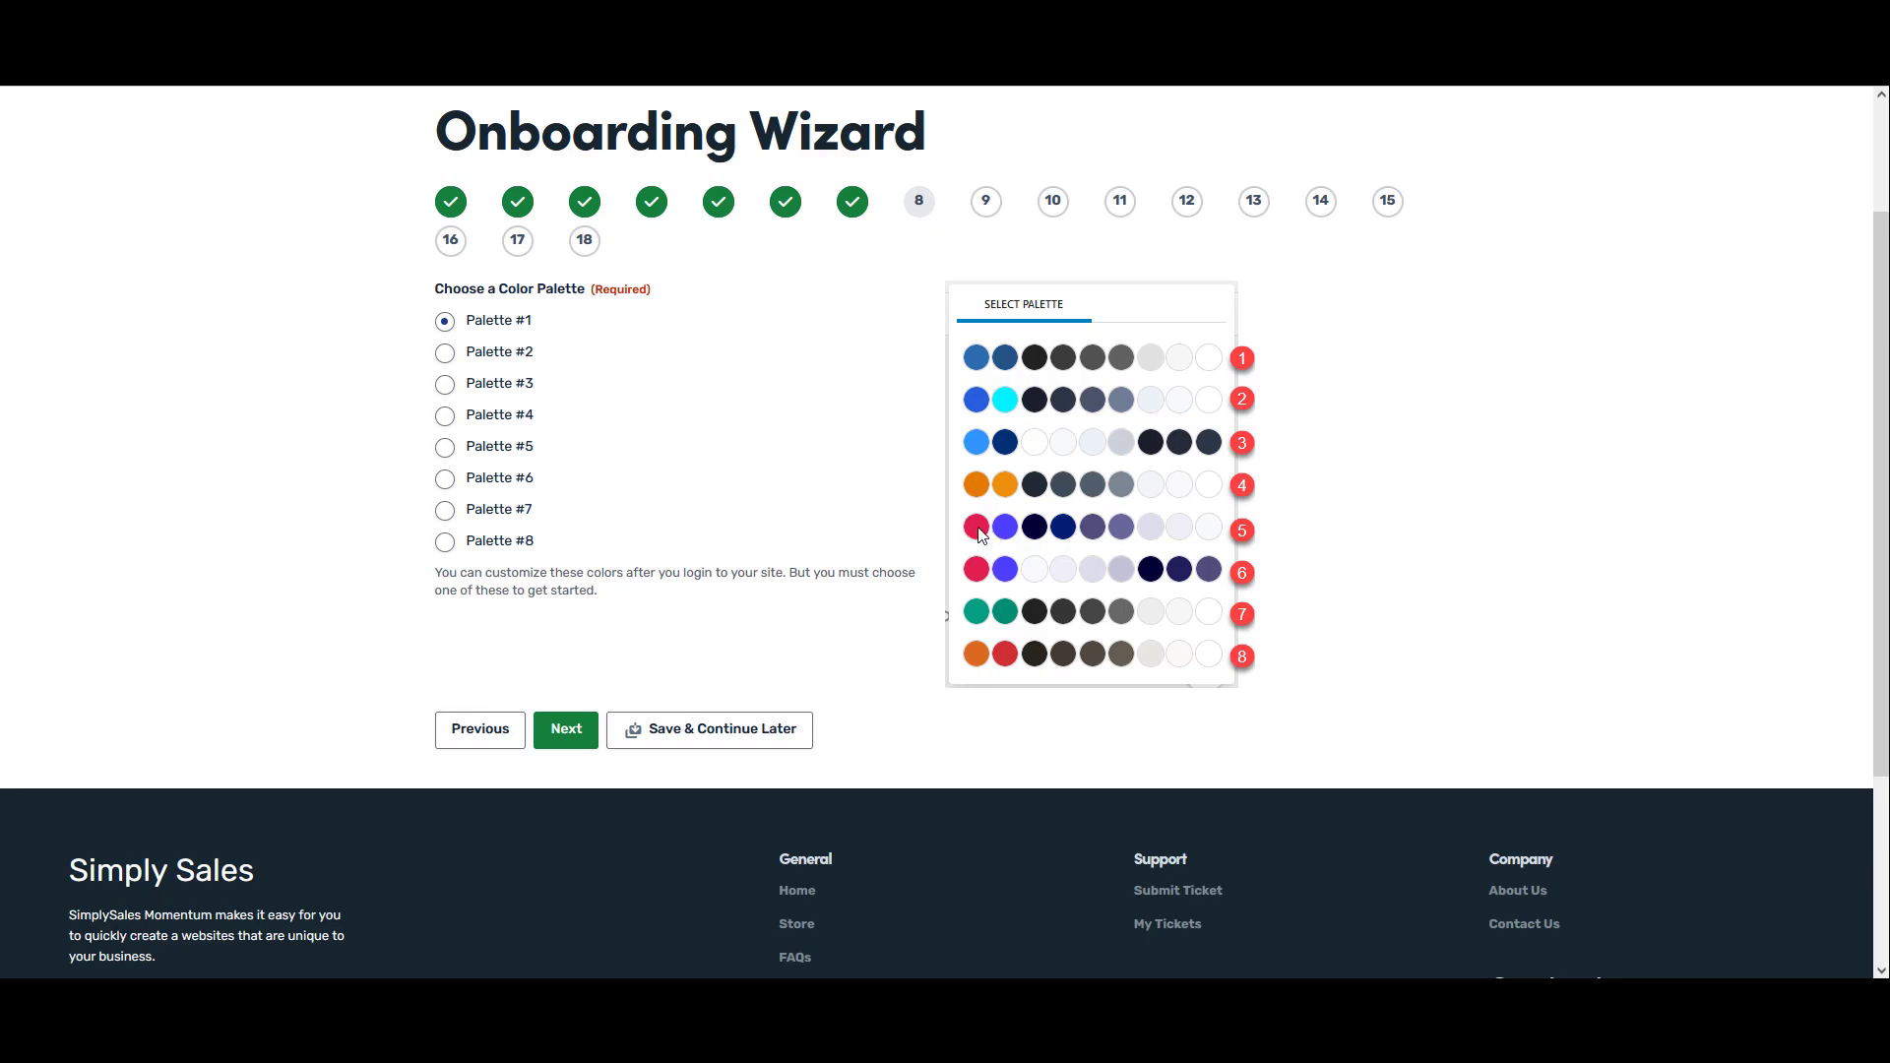
{"action": "left_click", "coordinate": [446, 450]}
{"action": "left_click", "coordinate": [563, 728]}
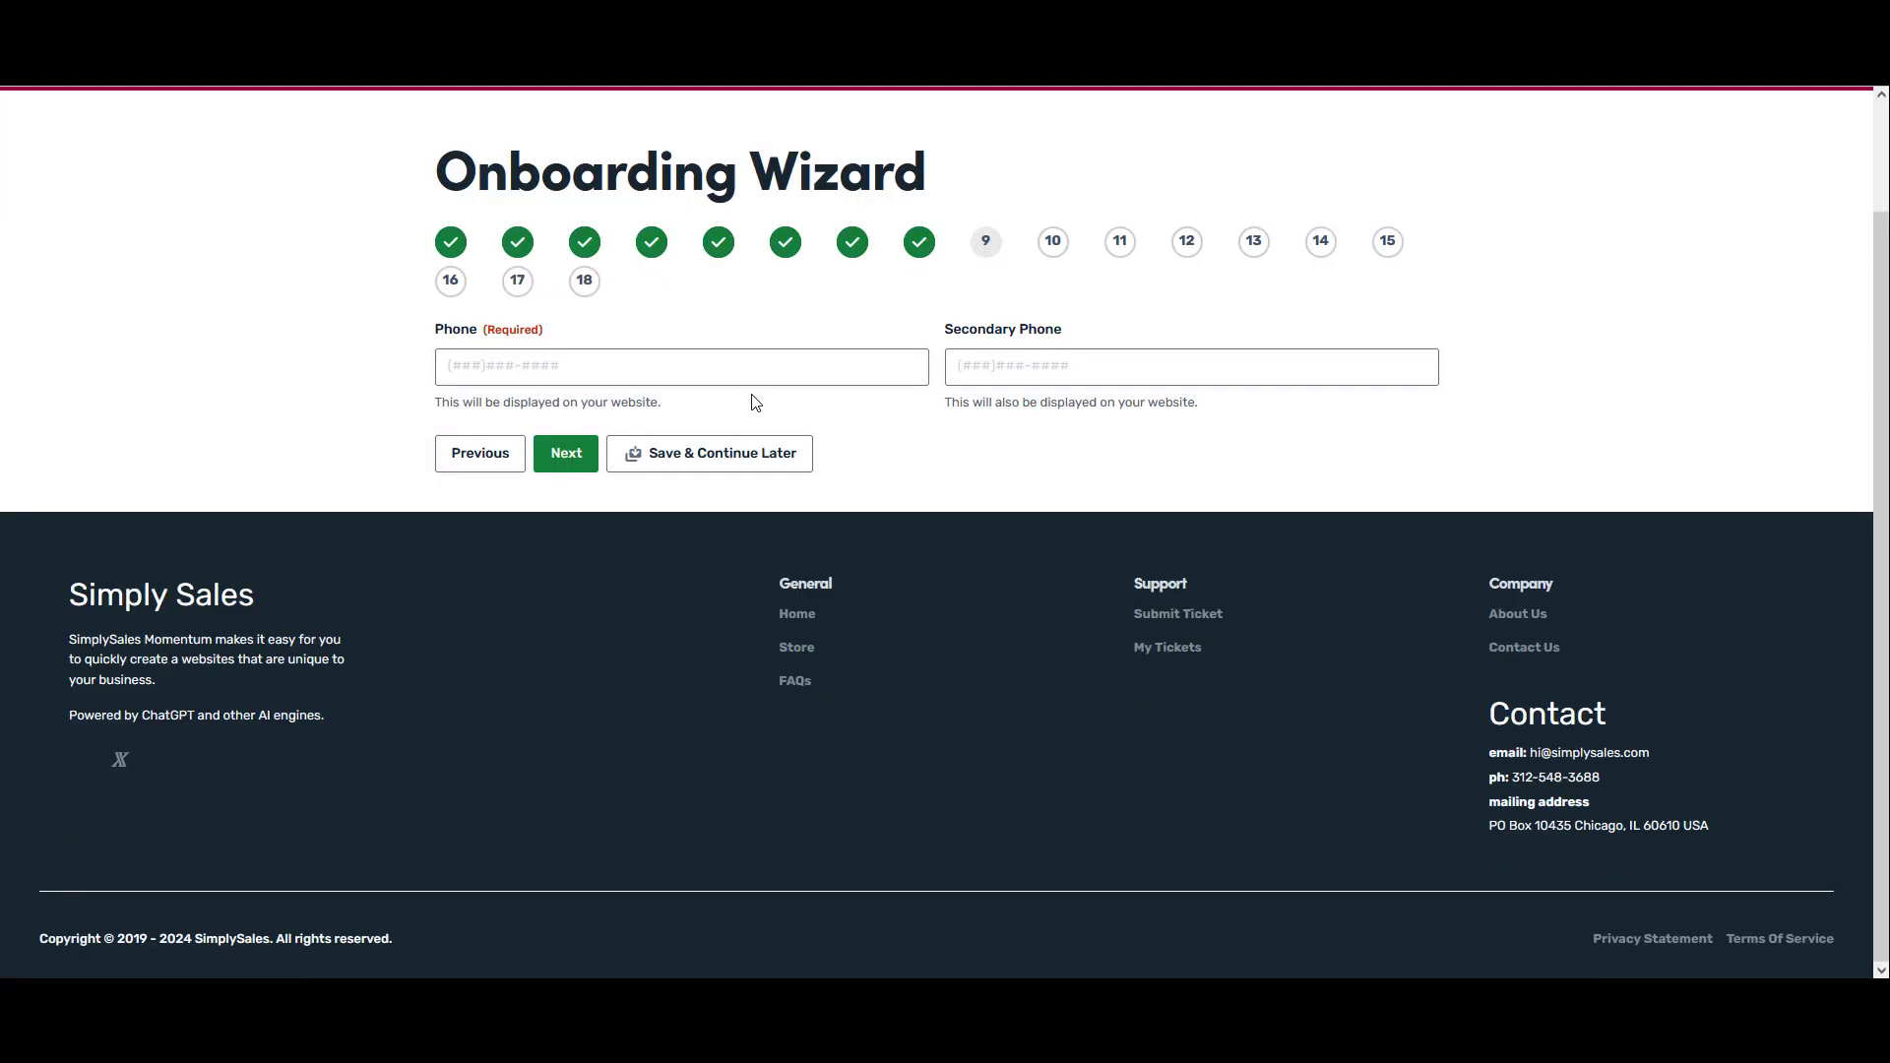
Enter the company's primary and secondary phone numbers and continue to the address page
{"action": "left_click", "coordinate": [672, 377]}
{"action": "type", "text": "2125551212"}
{"action": "key", "text": "Tab"}
{"action": "type", "text": "212) 555-1313"}
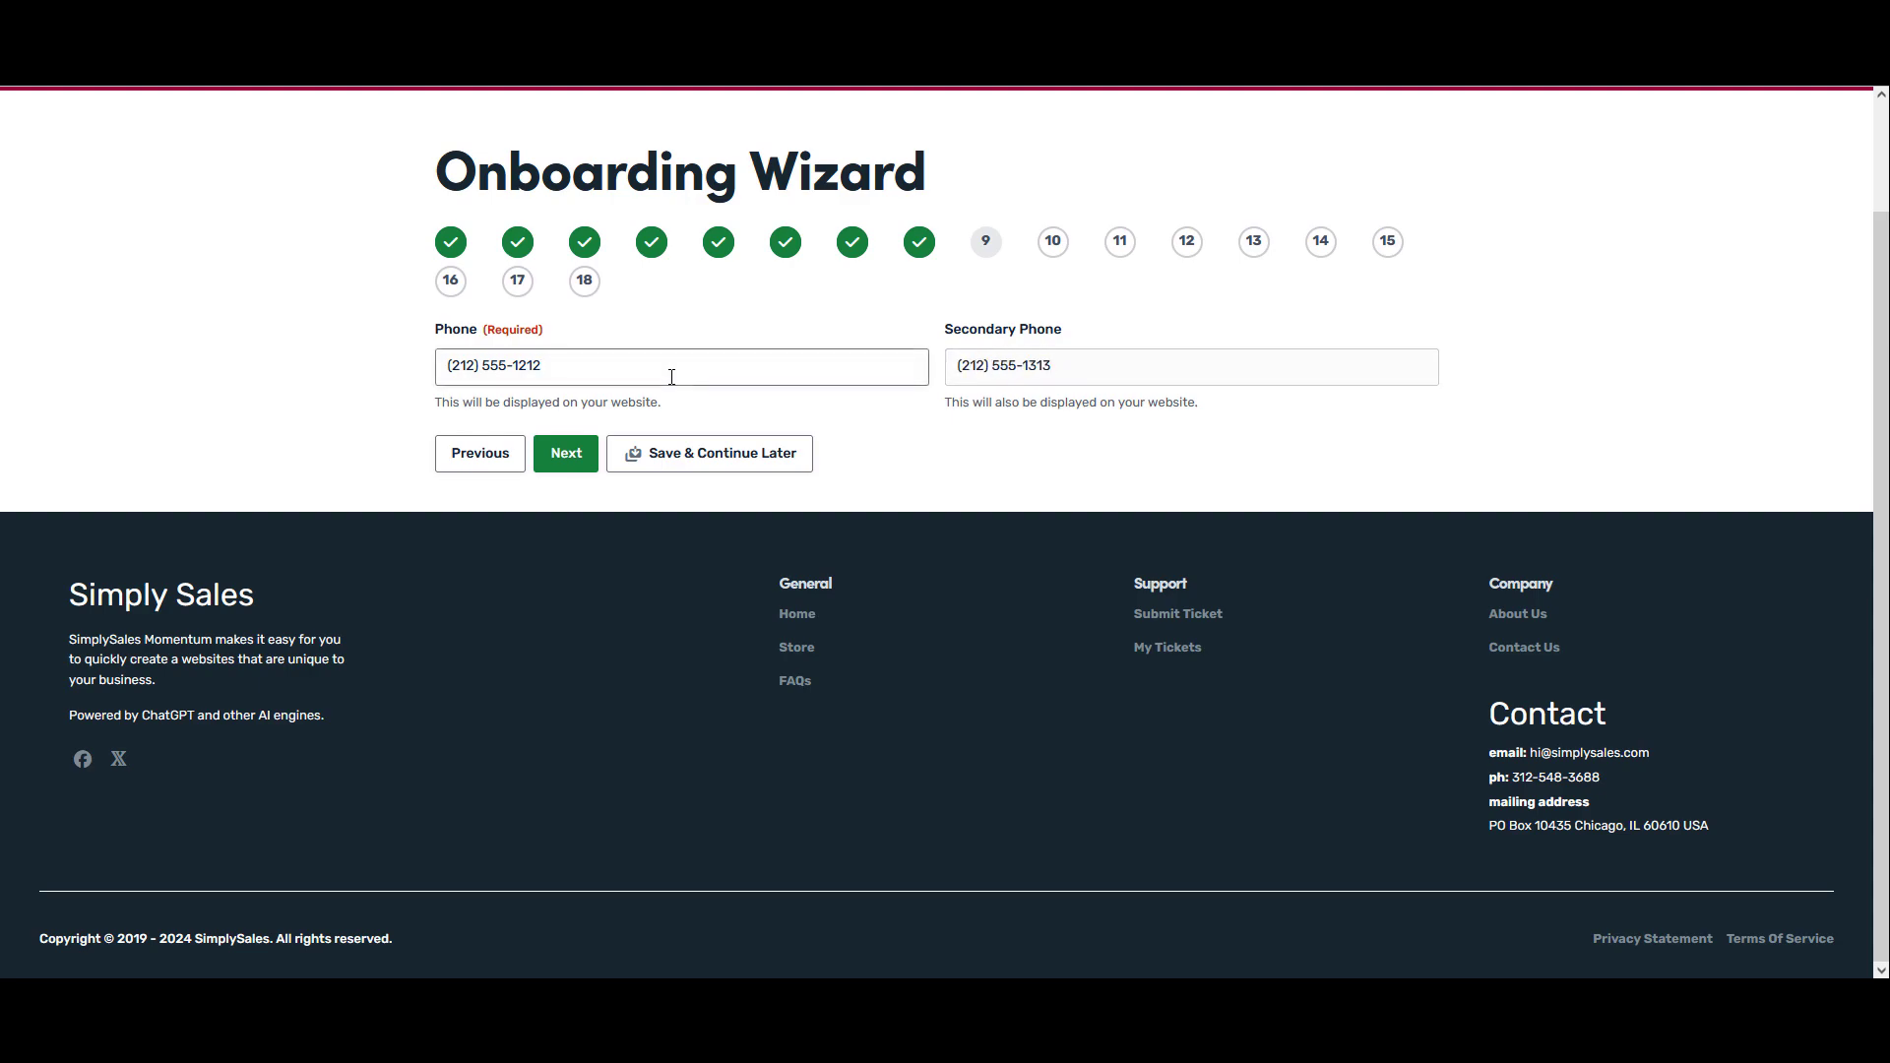
{"action": "key", "text": "Return"}
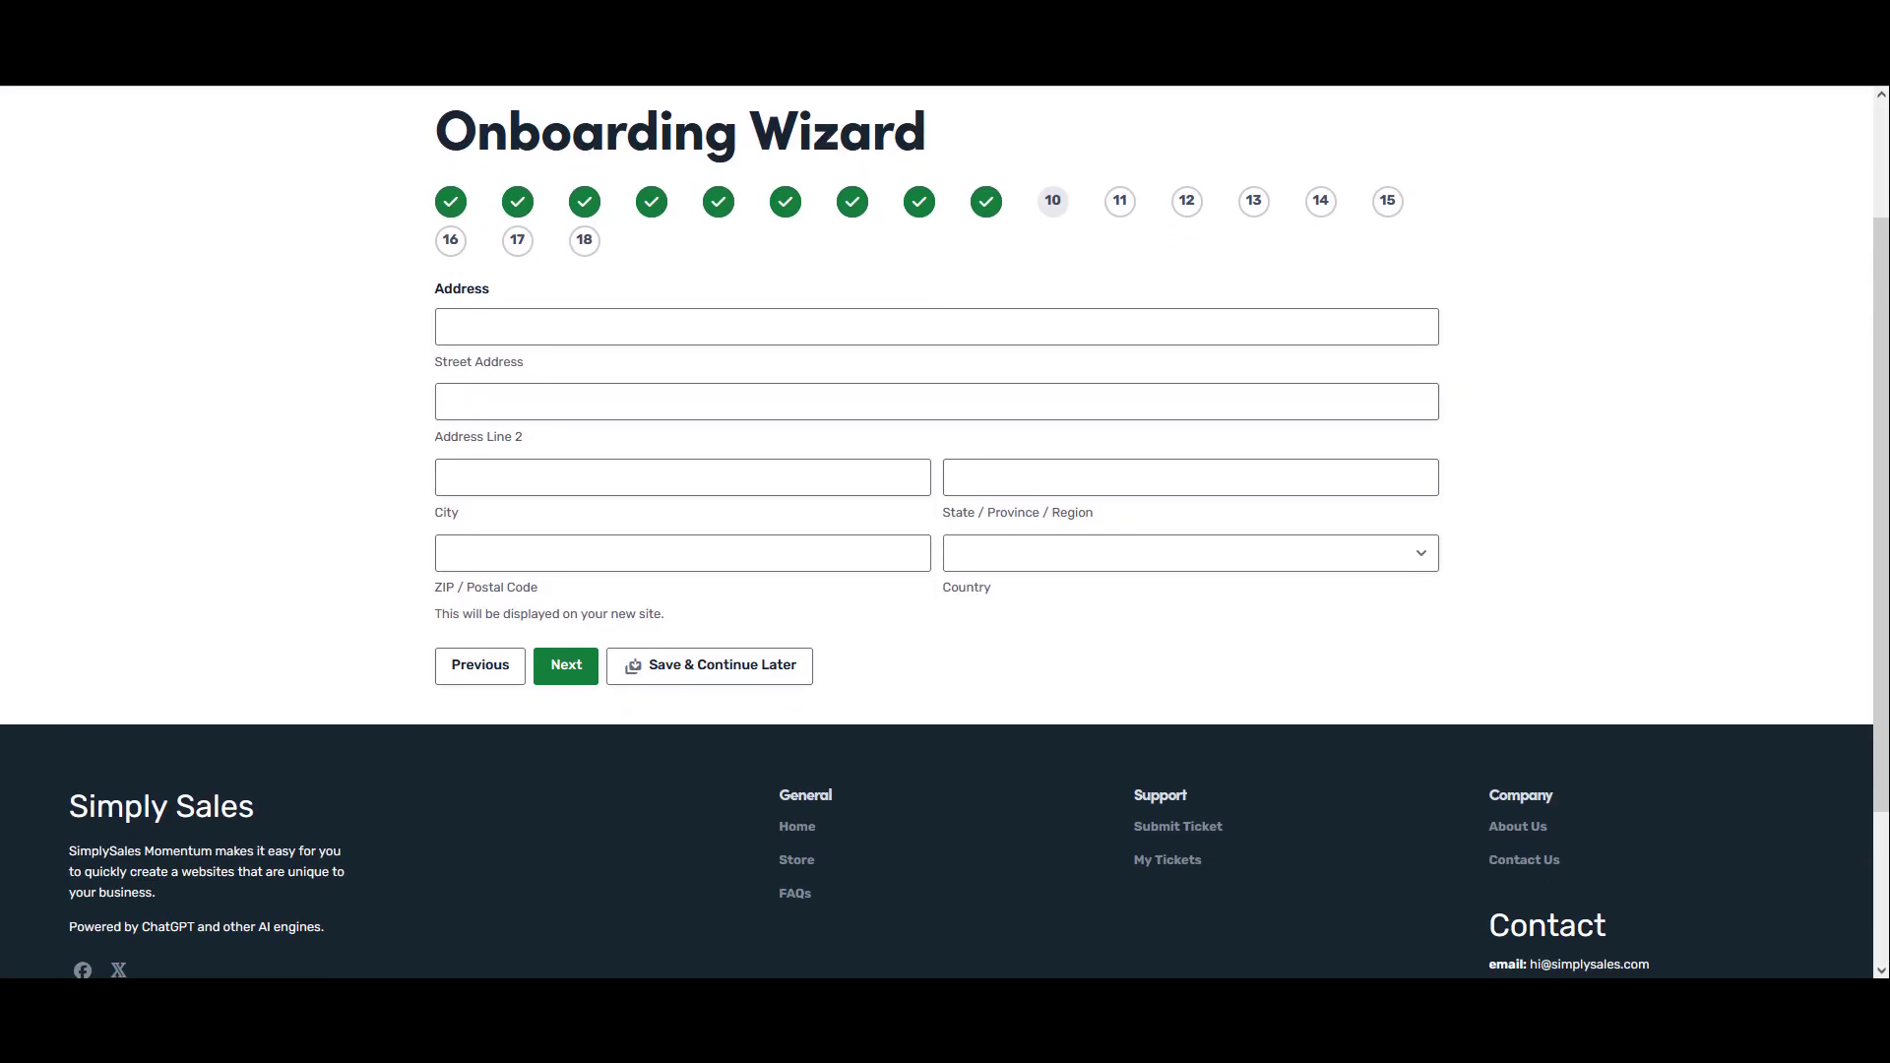
Fill in the company's street address, city, state, postal code and country, leaving the second address line empty, and continue
{"action": "left_click", "coordinate": [558, 329]}
{"action": "type", "text": "101 Test Interior Way"}
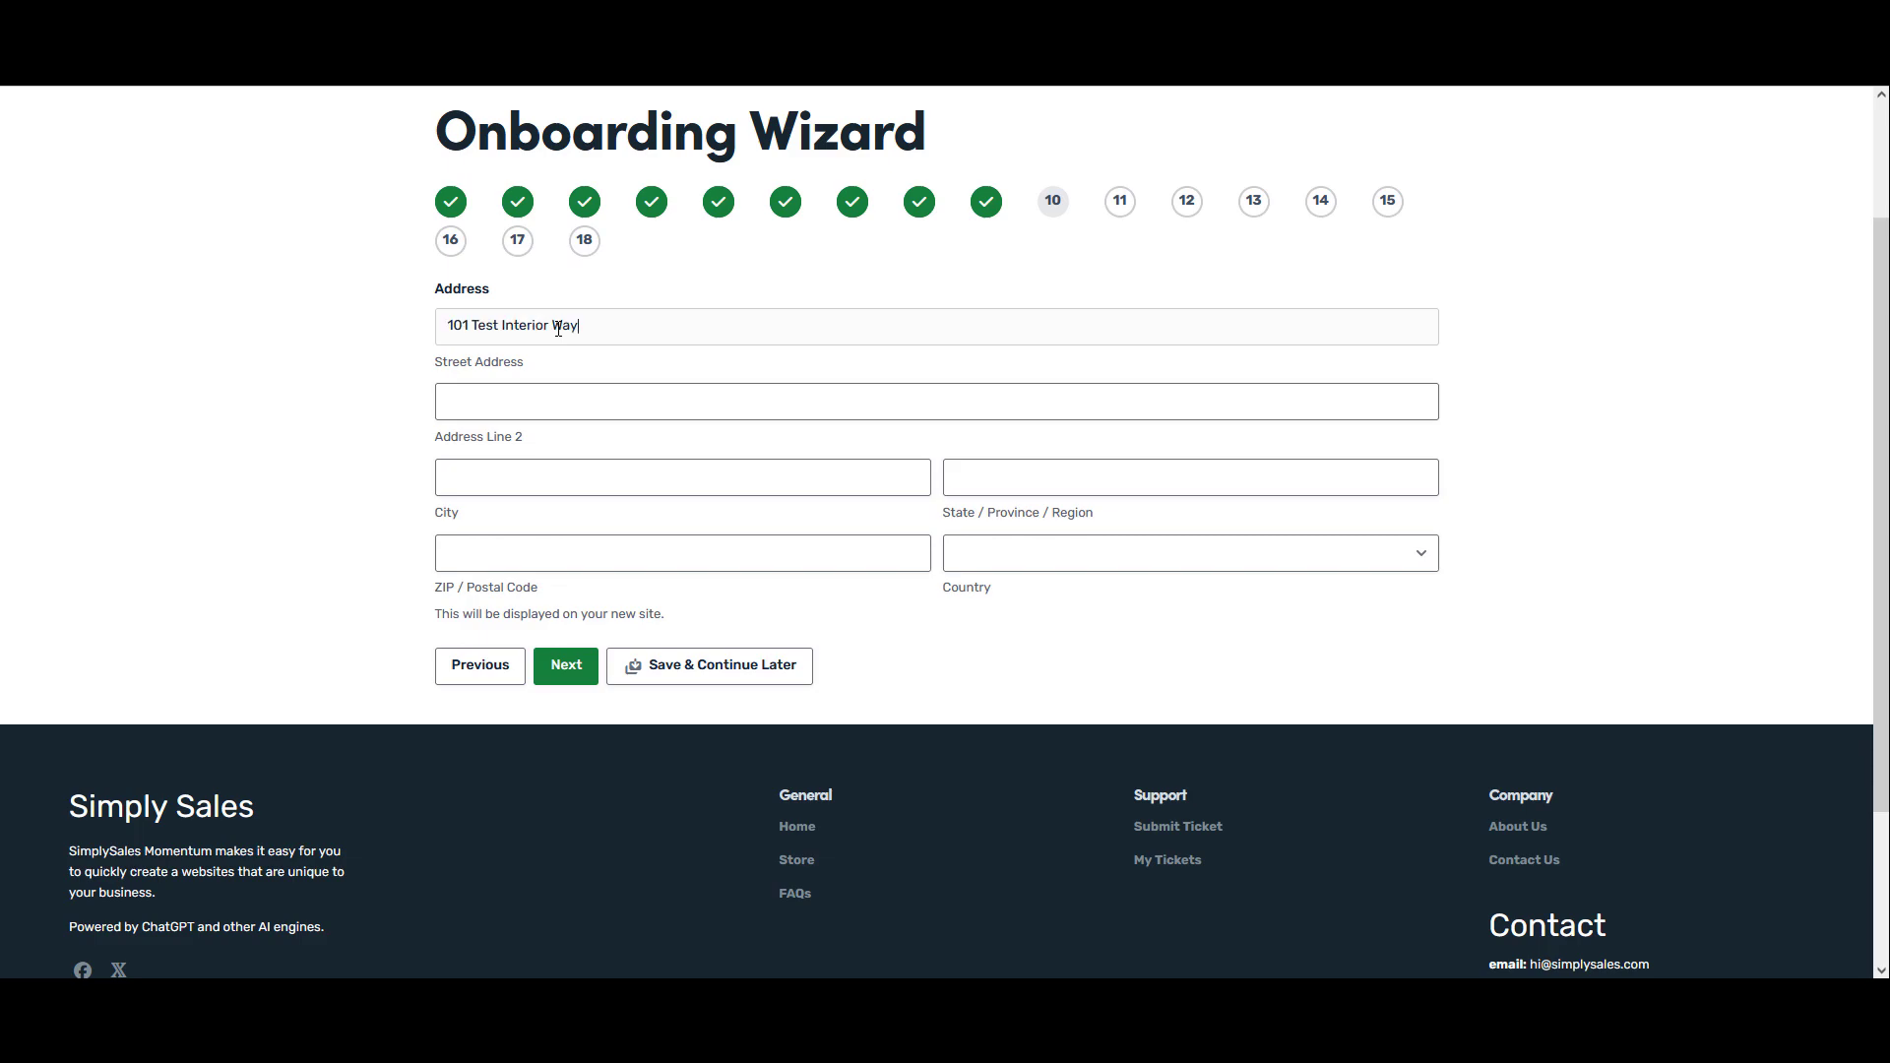
{"action": "key", "text": "Tab"}
{"action": "key", "text": "Tab"}
{"action": "type", "text": "Chicago"}
{"action": "key", "text": "Tab"}
{"action": "type", "text": "IL"}
{"action": "key", "text": "Tab"}
{"action": "type", "text": "12345"}
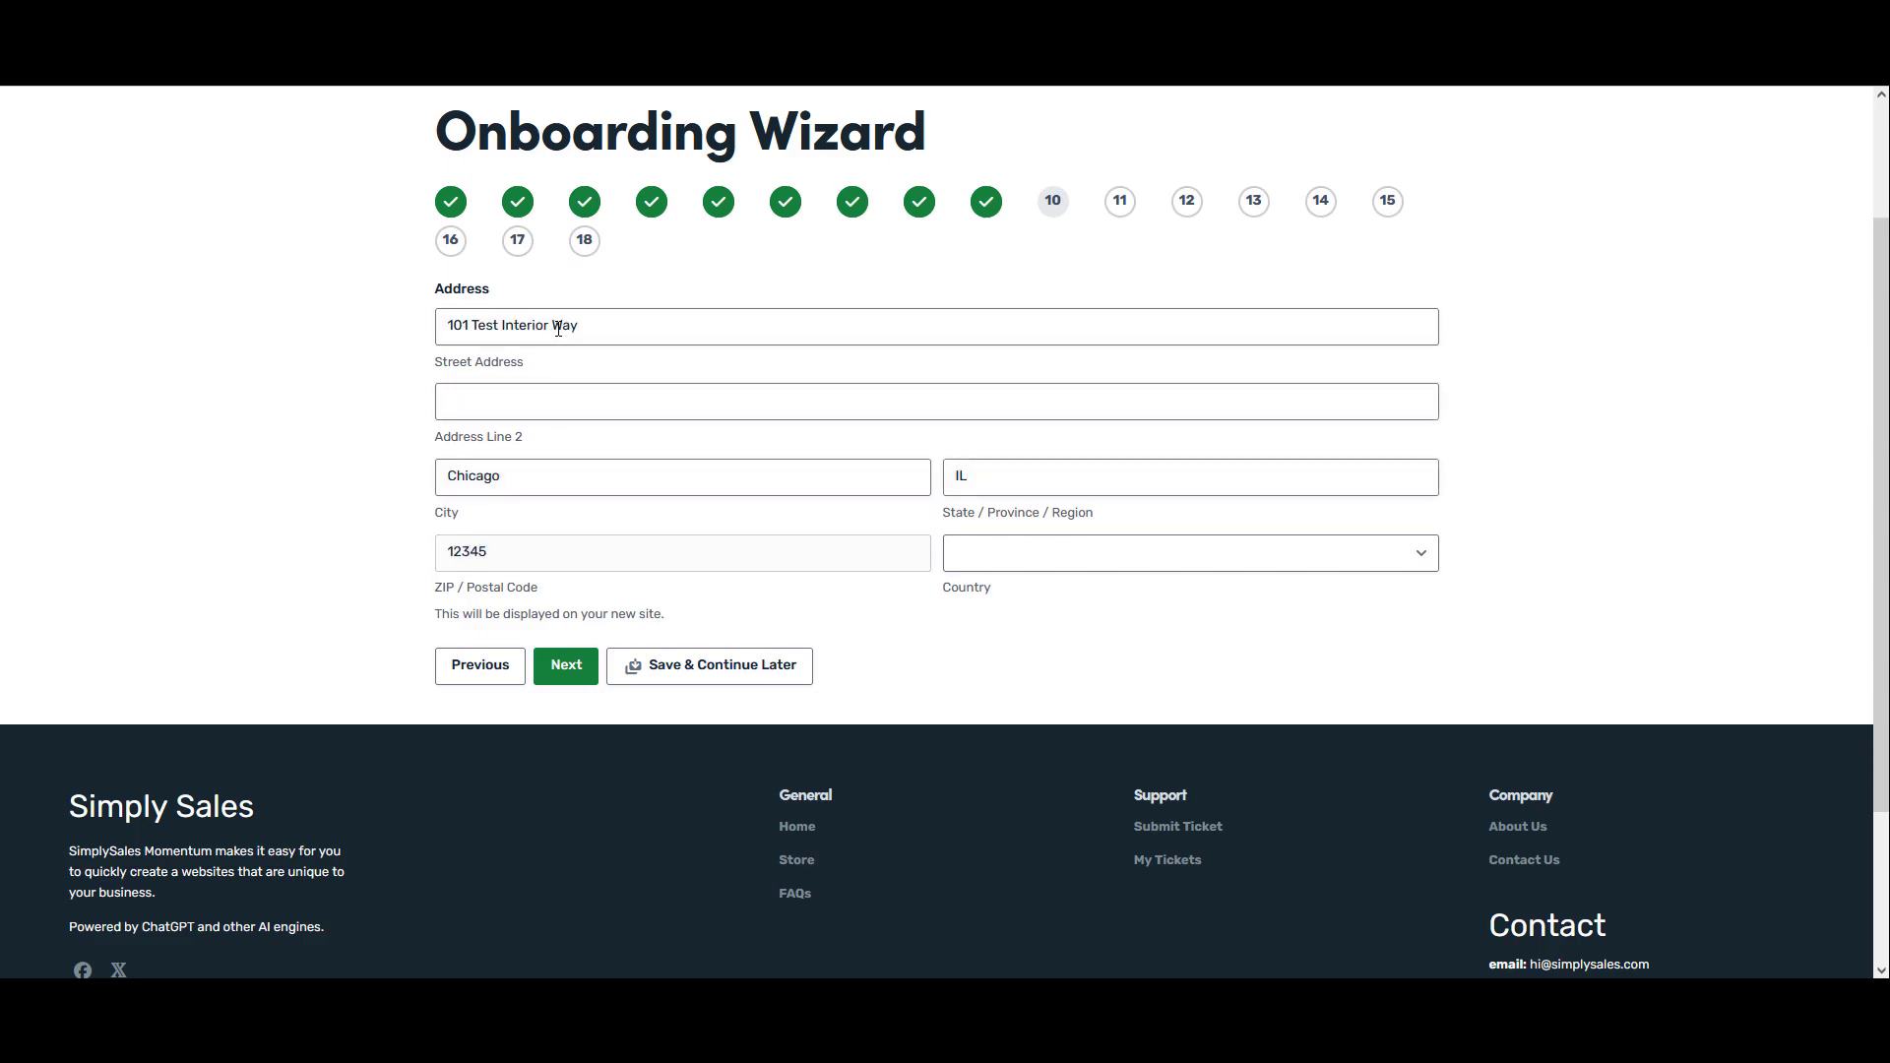
{"action": "key", "text": "Tab"}
{"action": "type", "text": "USUnited States"}
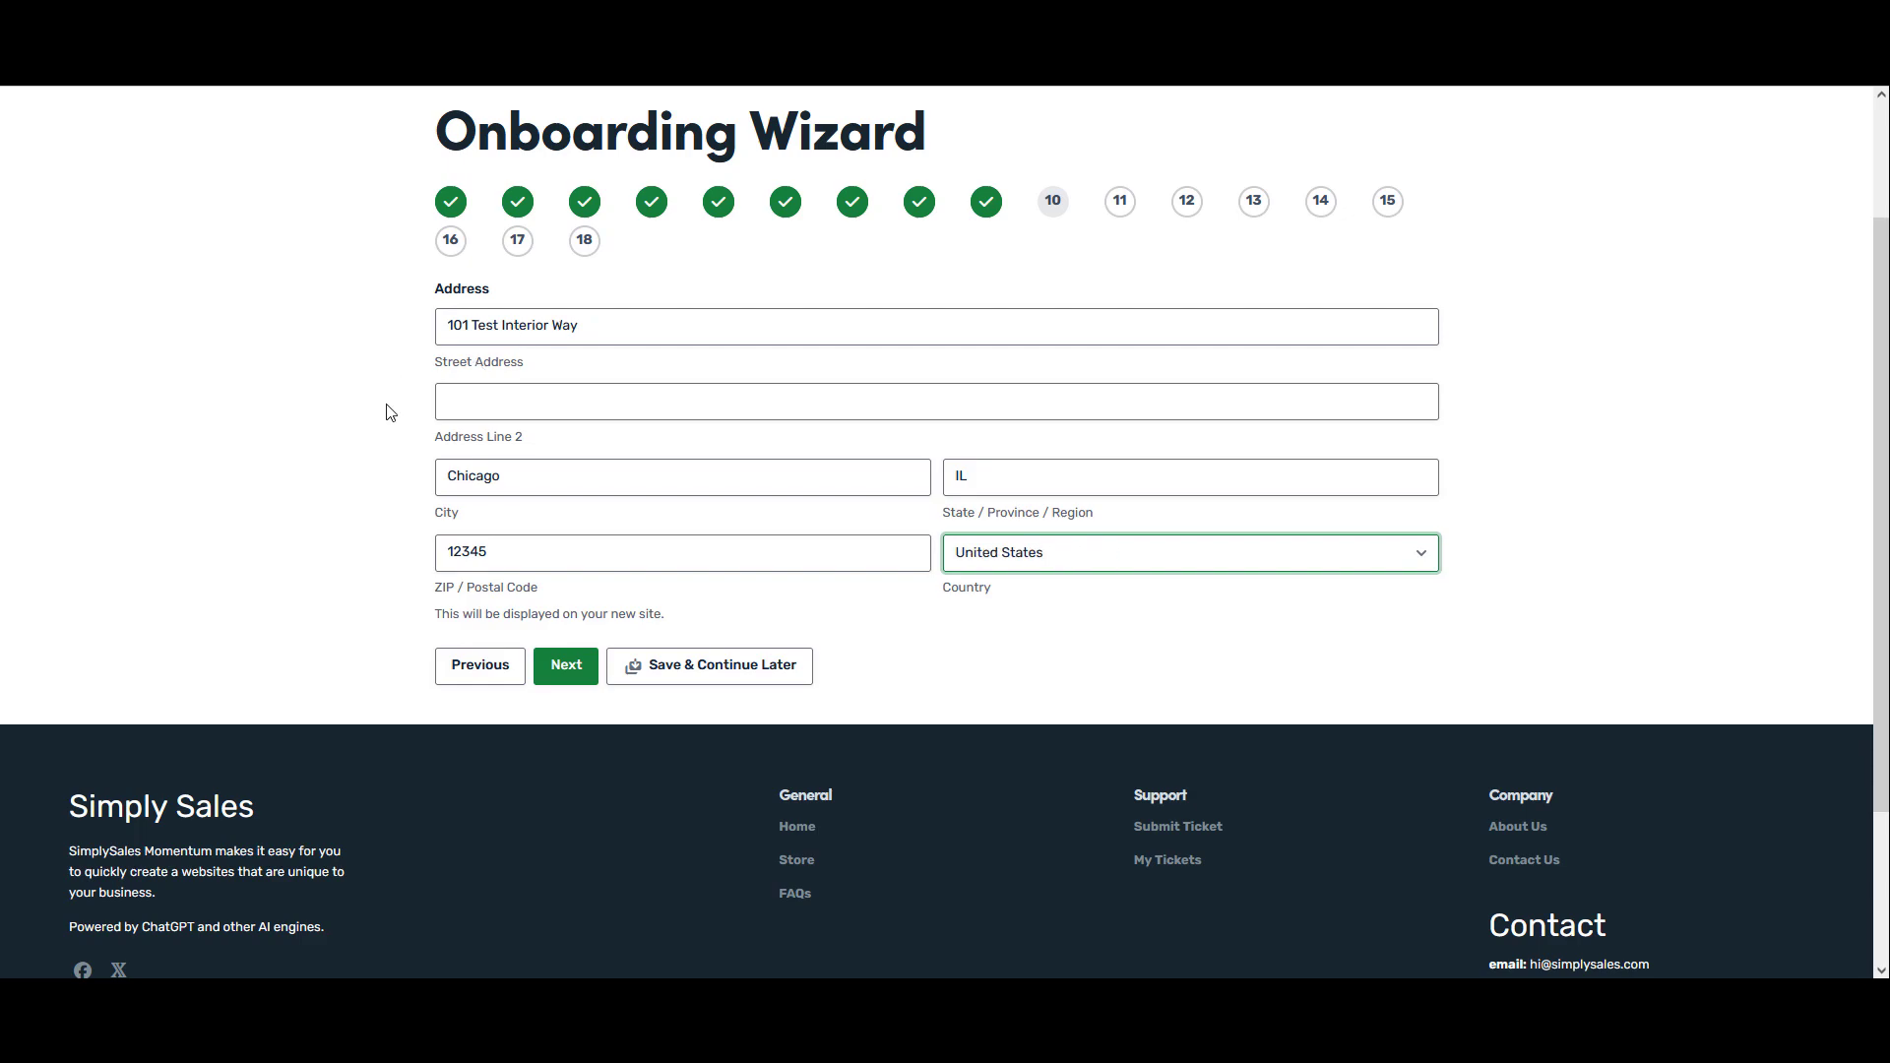
{"action": "left_click", "coordinate": [566, 665]}
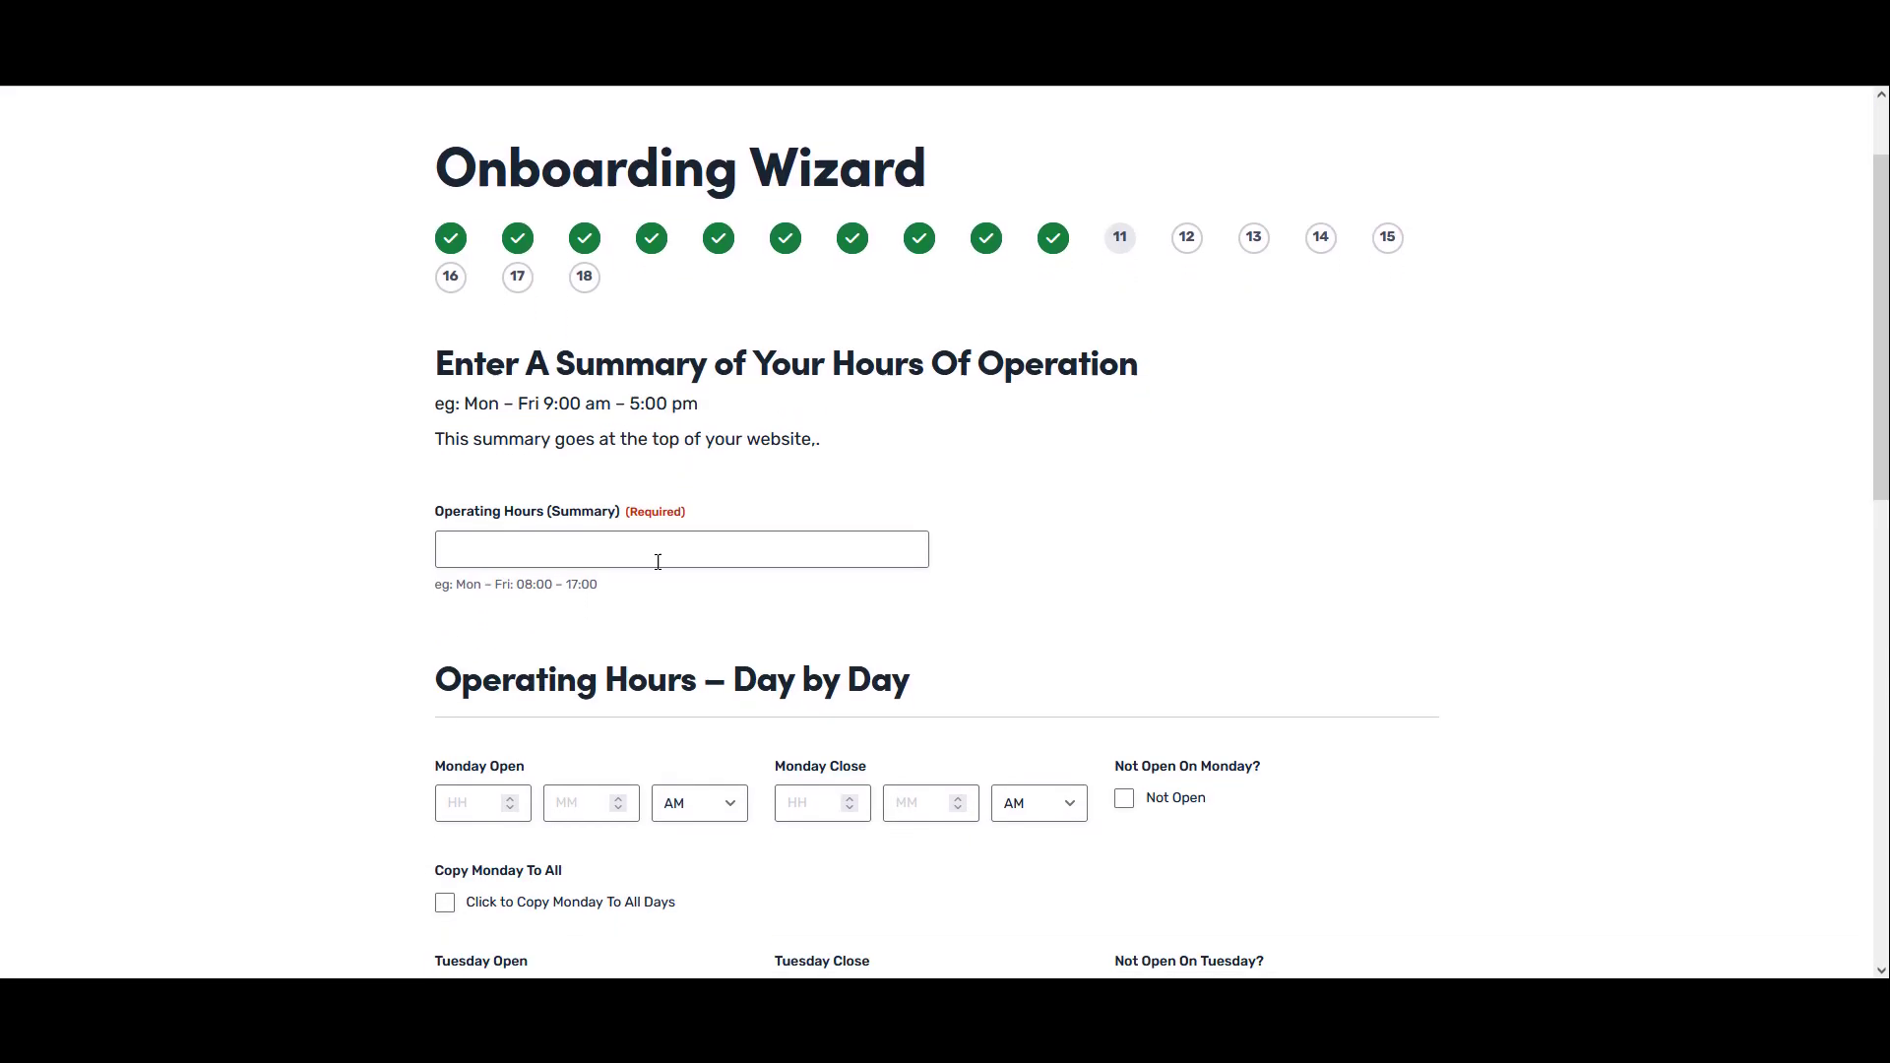
Enter "Mon – Fri: 08:00 – 17:00" as the operating hours summary
{"action": "left_click_drag", "start_coordinate": [596, 549], "coordinate": [451, 548]}
{"action": "left_click", "coordinate": [509, 512]}
{"action": "type", "text": ": Mon – Fri: 08:00 – 17:00"}
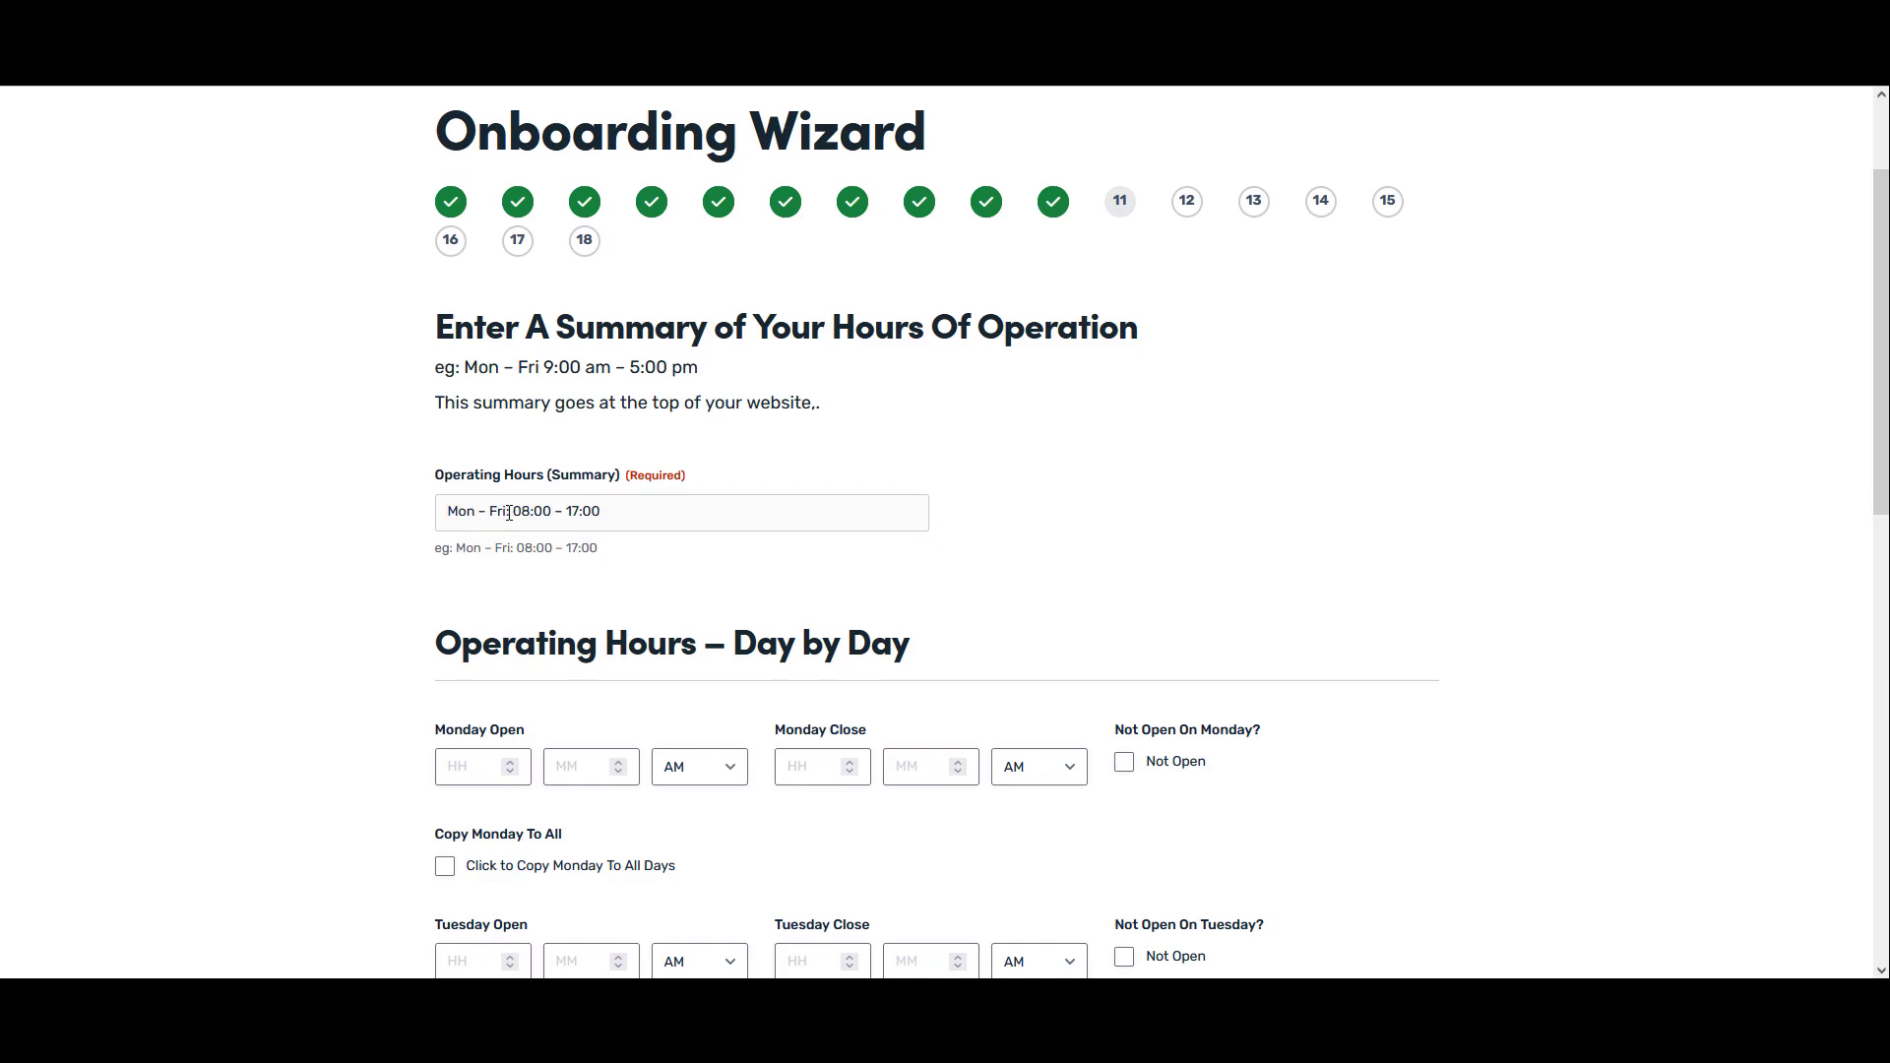
Set Monday's hours to open at 10:00 AM and close at 11:00 PM
{"action": "scroll", "coordinate": [509, 513], "scroll_direction": "down", "scroll_amount": 2}
{"action": "left_click", "coordinate": [476, 571]}
{"action": "type", "text": "10"}
{"action": "key", "text": "Tab"}
{"action": "type", "text": "00"}
{"action": "key", "text": "Tab"}
{"action": "key", "text": "Tab"}
{"action": "type", "text": "11"}
{"action": "key", "text": "Tab"}
{"action": "type", "text": "00"}
{"action": "key", "text": "Tab"}
{"action": "key", "text": "Down"}
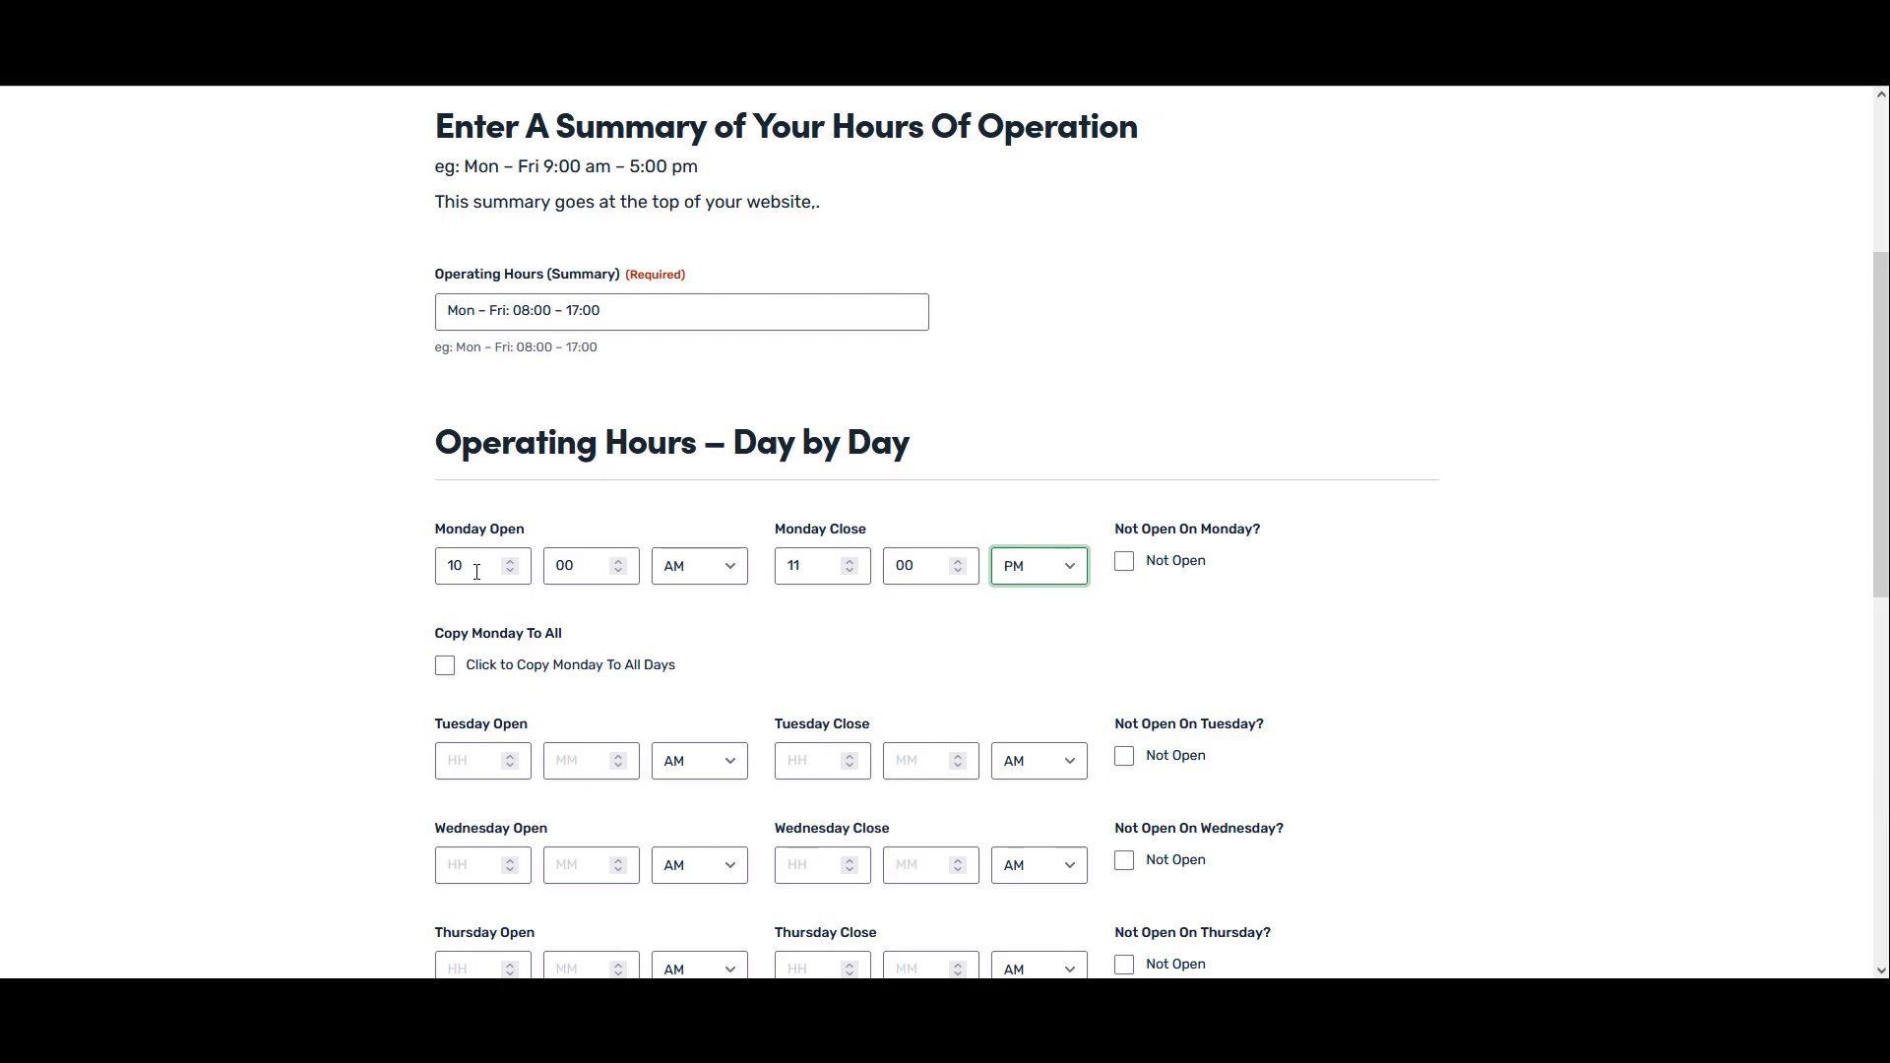
Copy Monday's hours to all other days and continue to the services page
{"action": "left_click", "coordinate": [446, 666]}
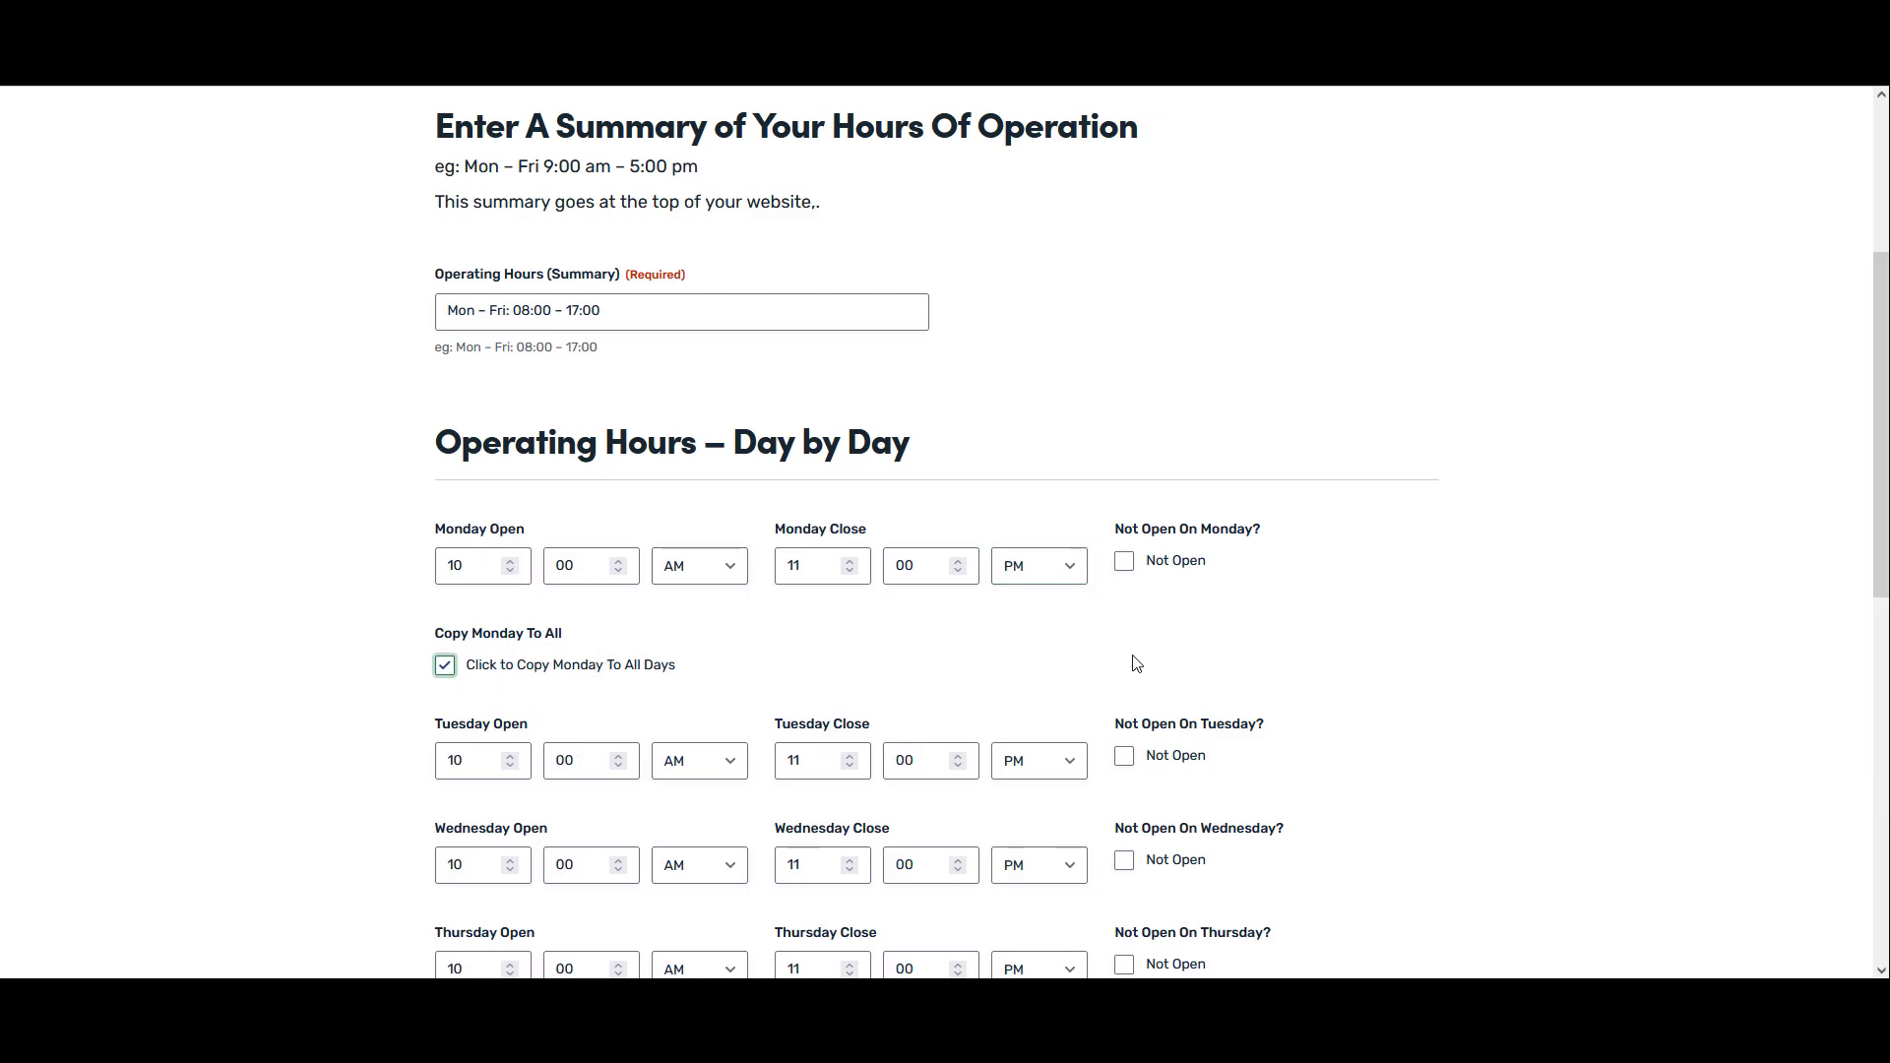
{"action": "scroll", "coordinate": [1131, 663], "scroll_direction": "down", "scroll_amount": 8}
{"action": "left_click", "coordinate": [571, 549]}
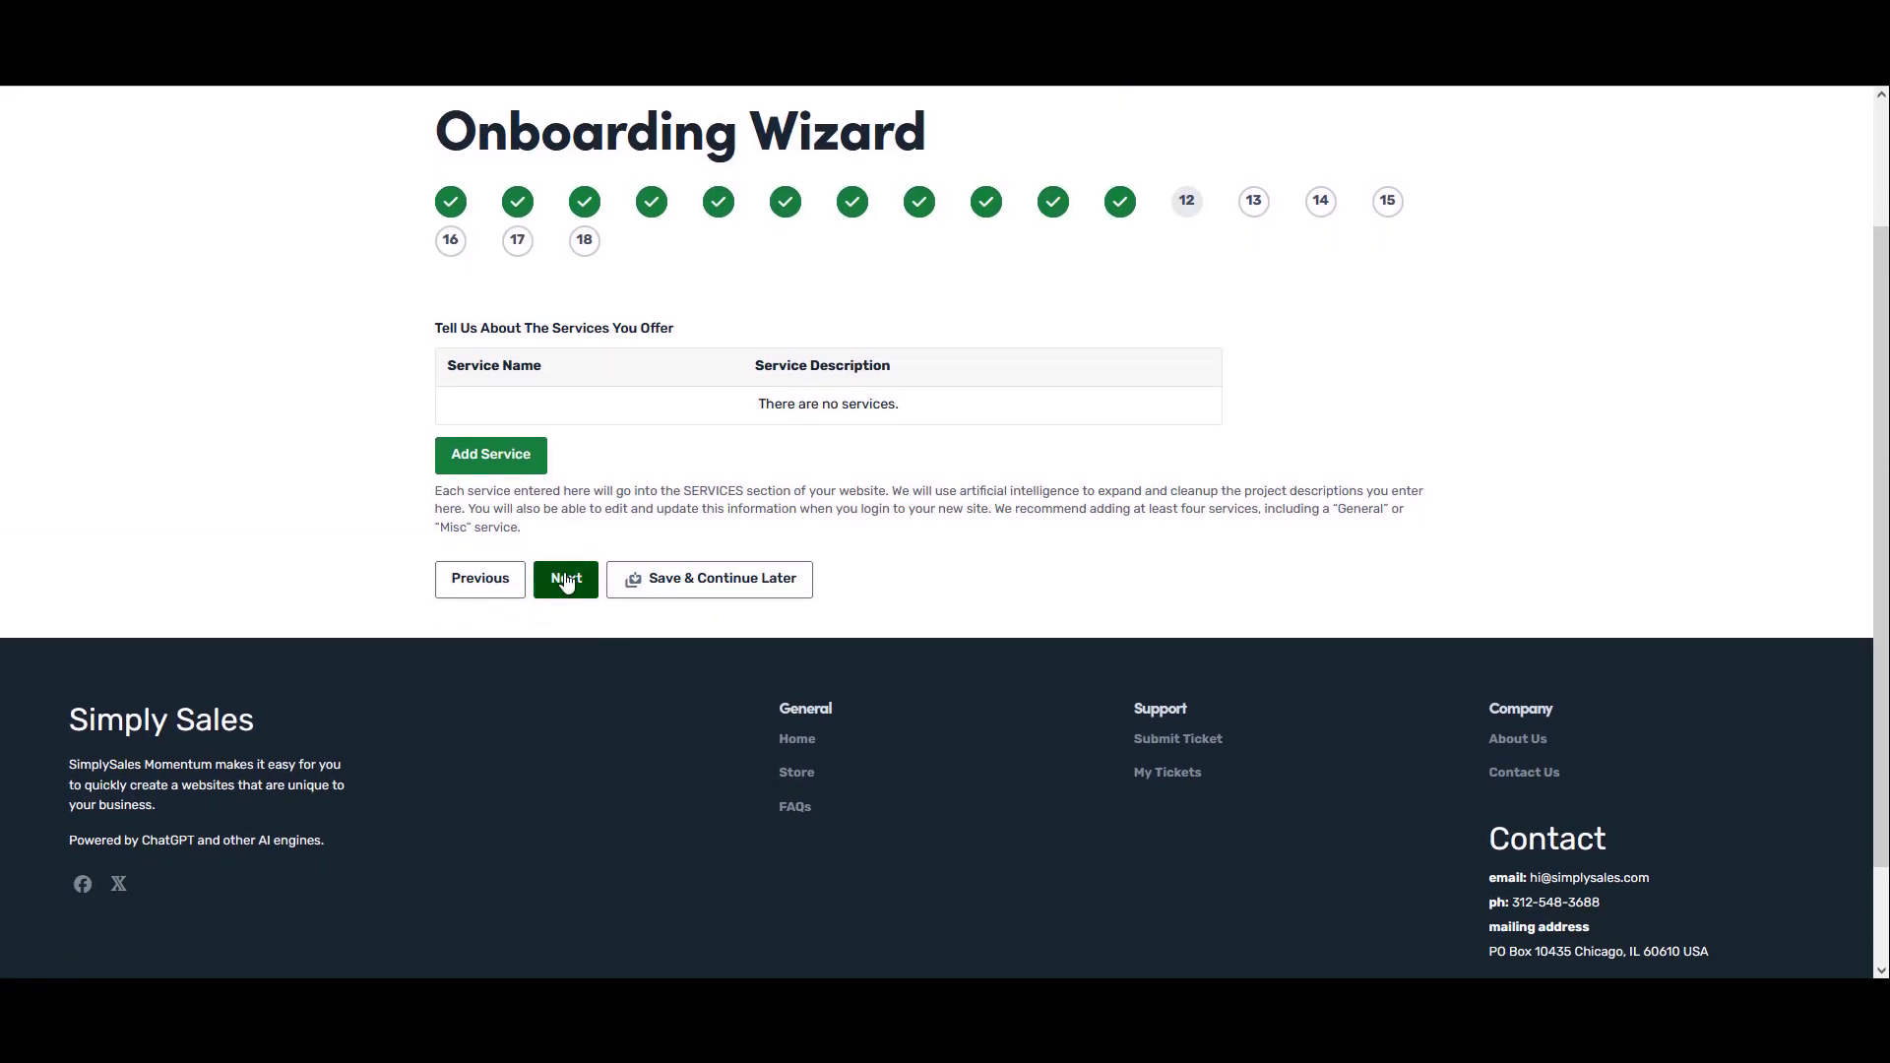
Skip the services, projects and testimonials pages without adding any entries
{"action": "left_click", "coordinate": [567, 583]}
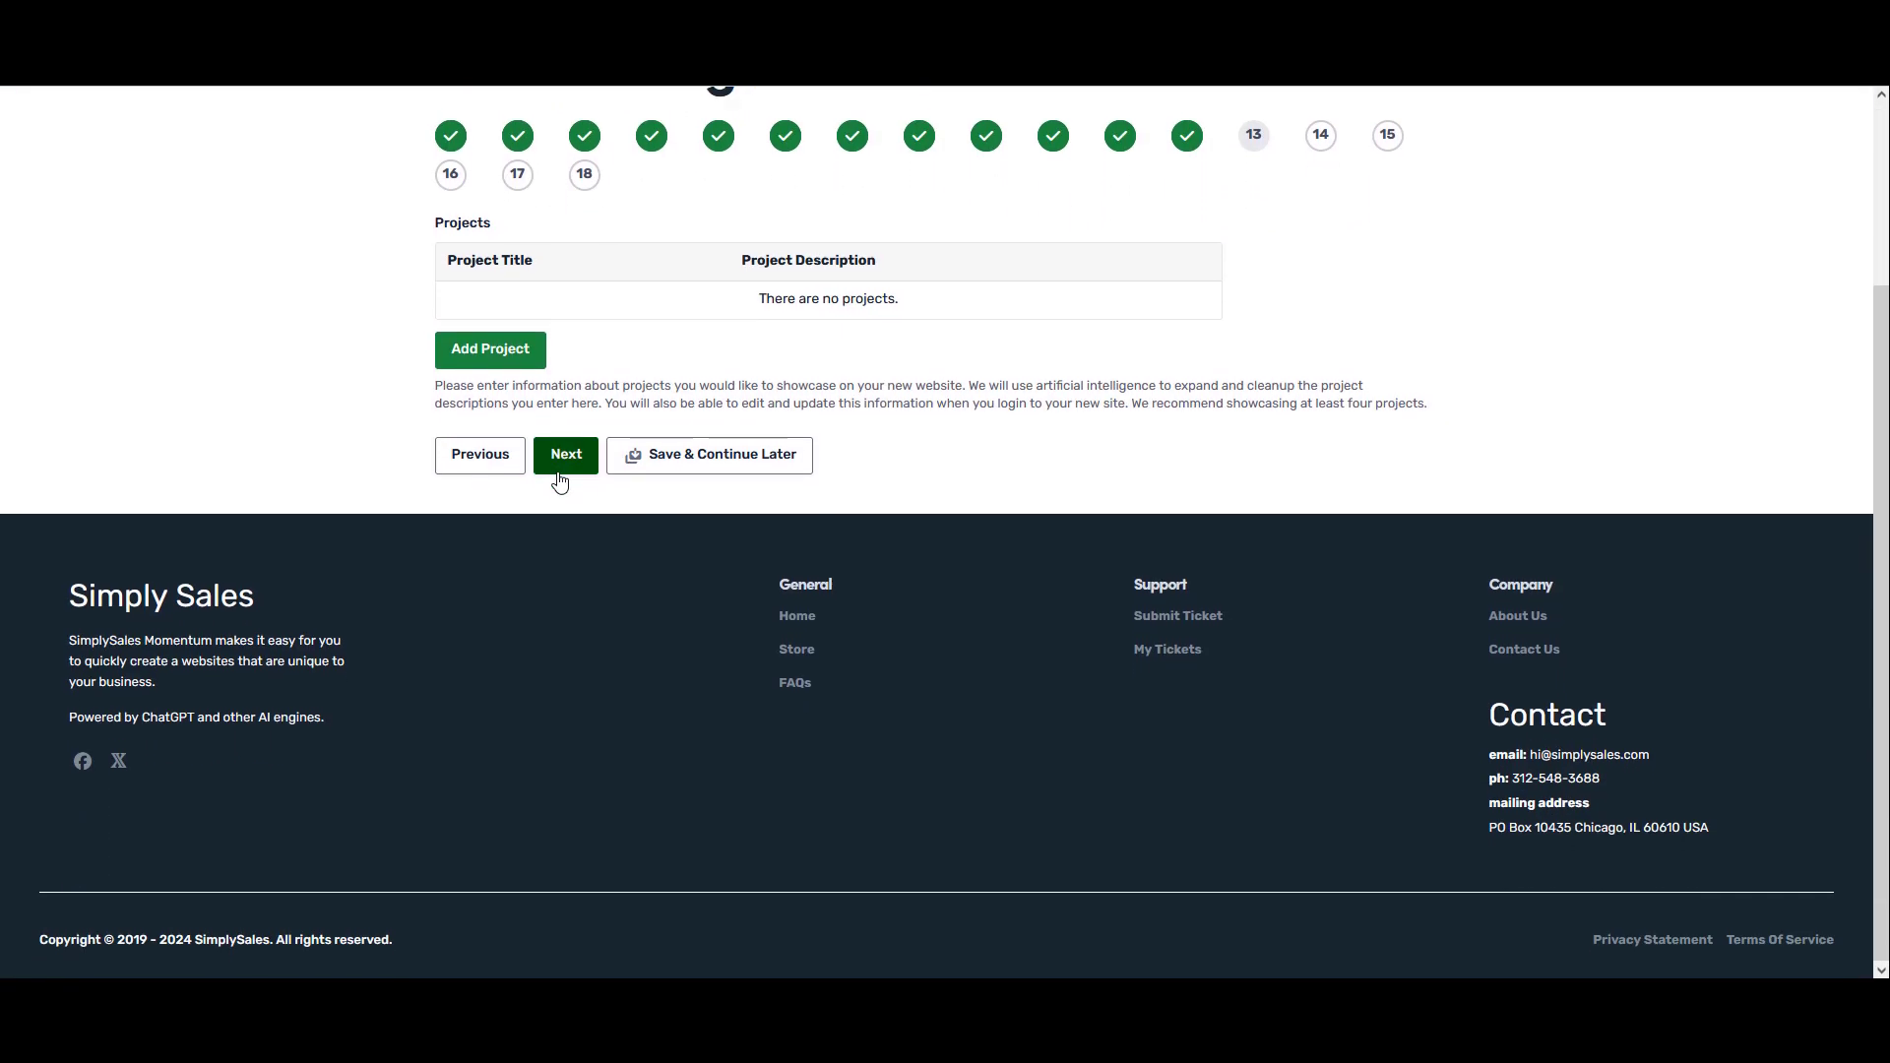
{"action": "left_click", "coordinate": [560, 463]}
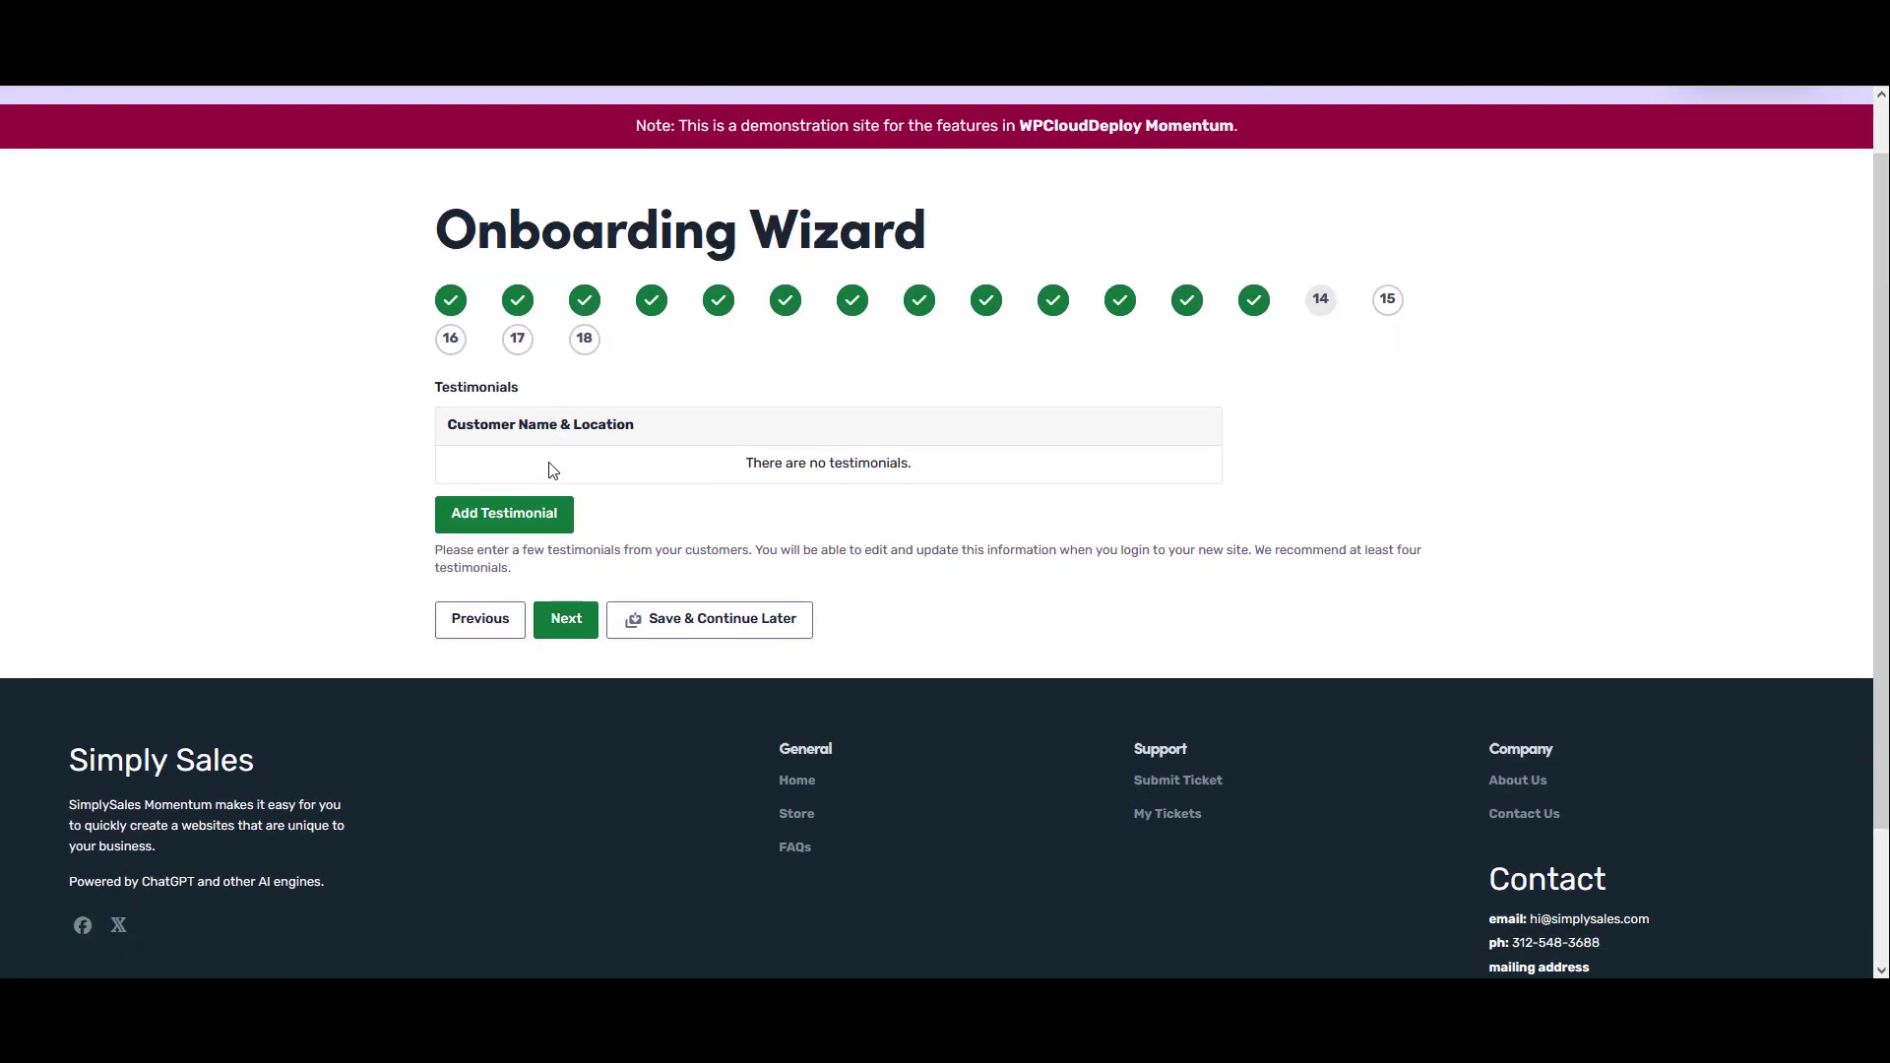
{"action": "left_click", "coordinate": [557, 462]}
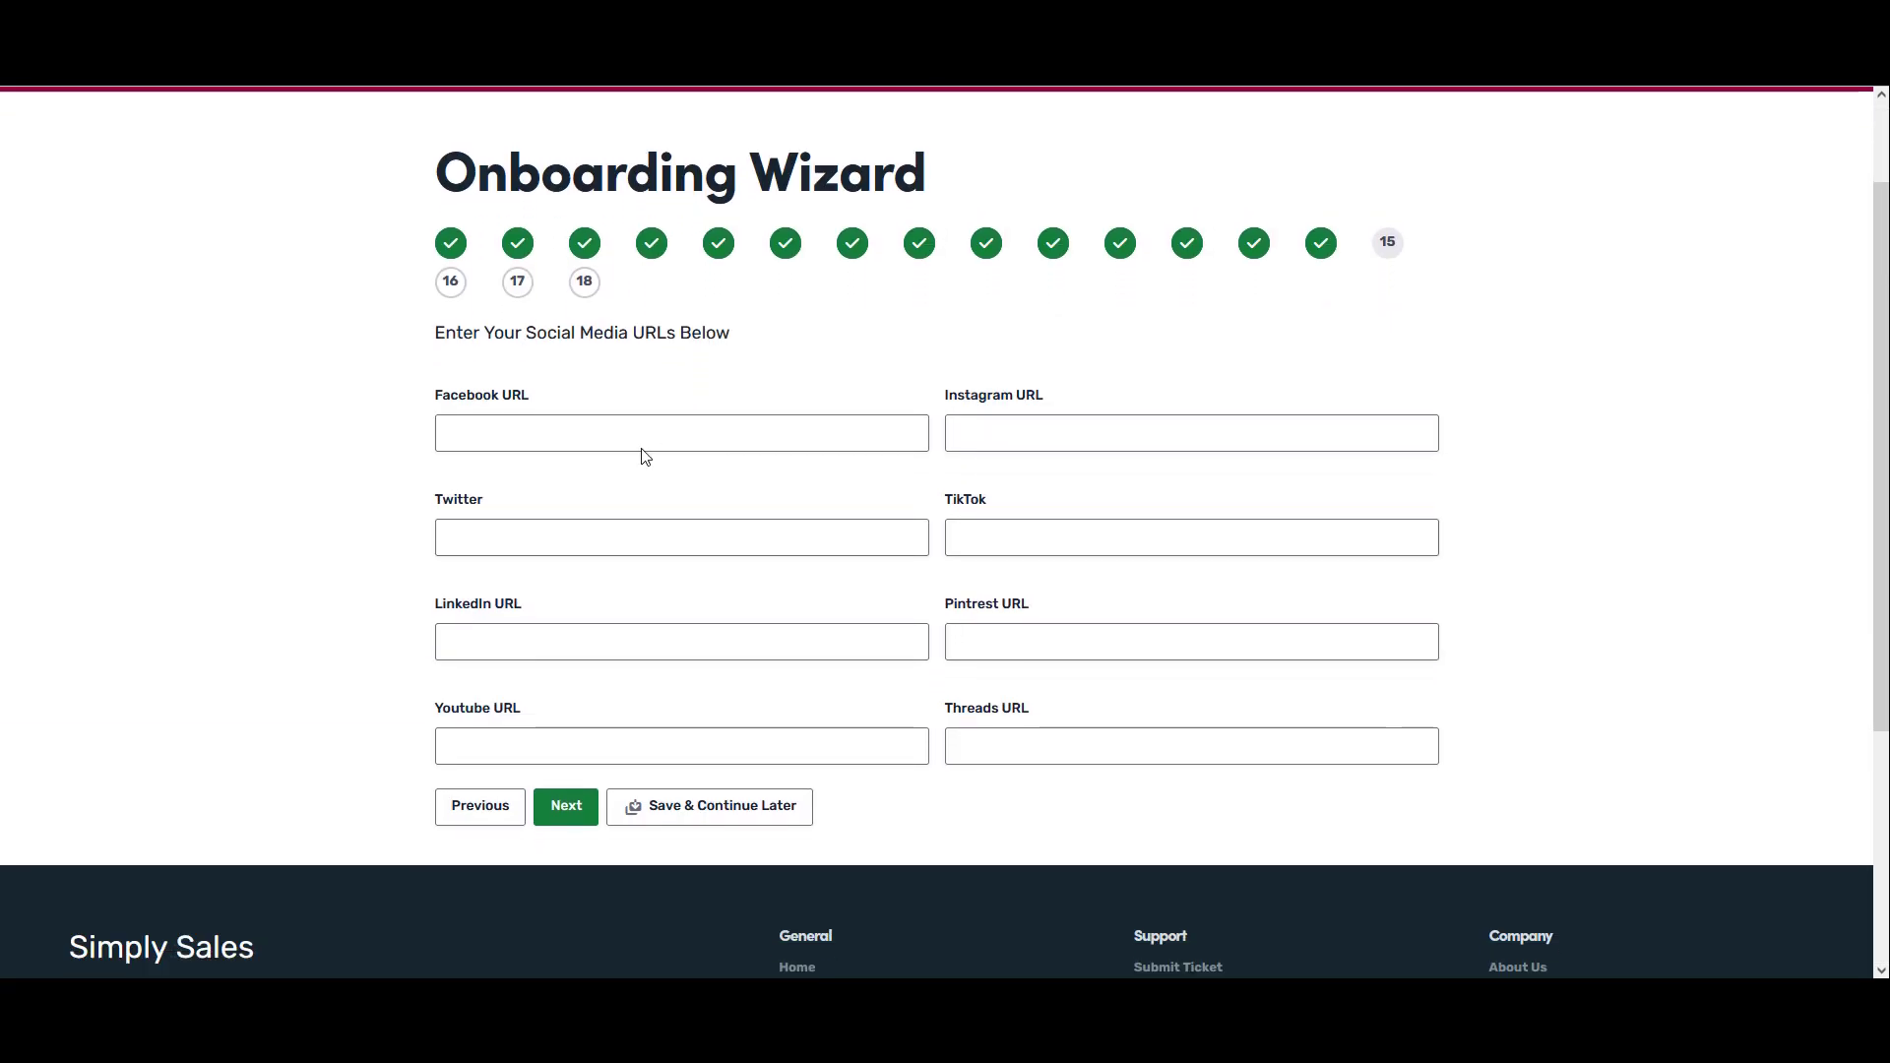
Enter the social media URLs fb.com/fb for Facebook, in.com/is for Instagram and tw.com/tw for Twitter, and continue
{"action": "left_click", "coordinate": [618, 389]}
{"action": "type", "text": "fb."}
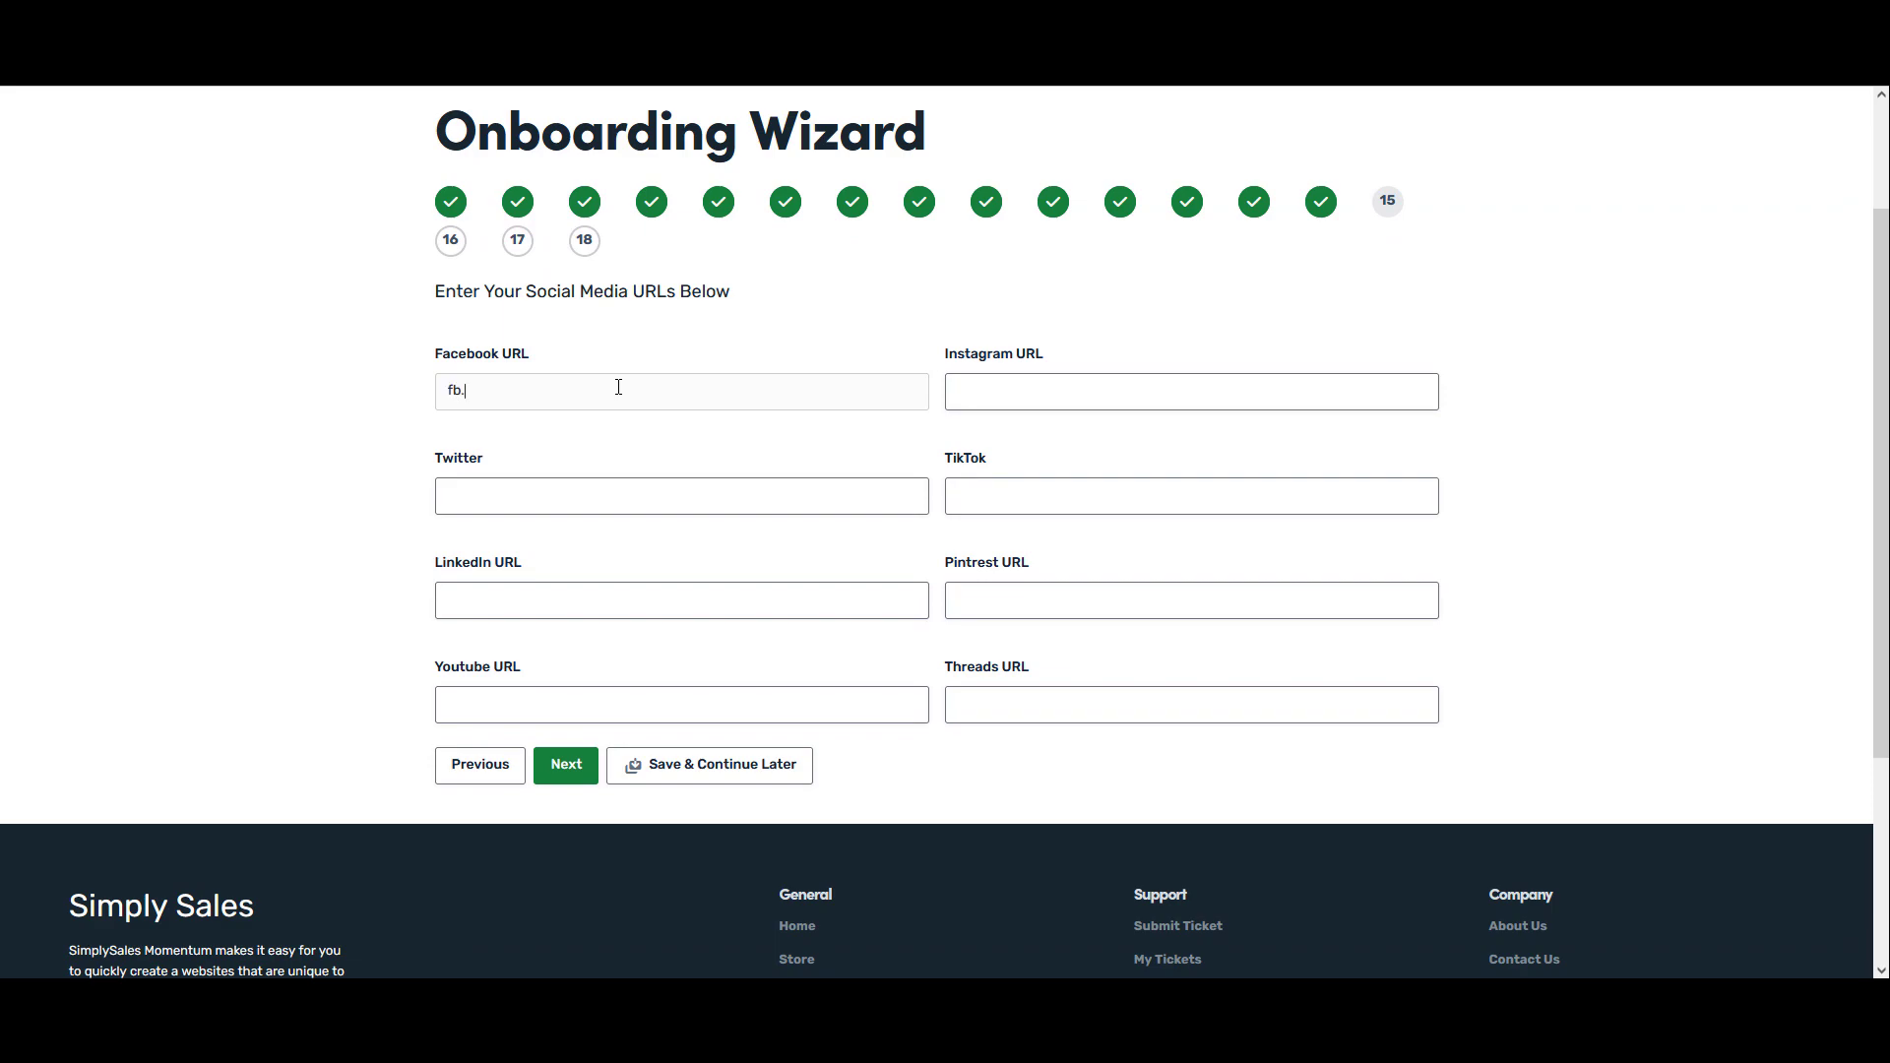
{"action": "type", "text": "com/fb"}
{"action": "key", "text": "Tab"}
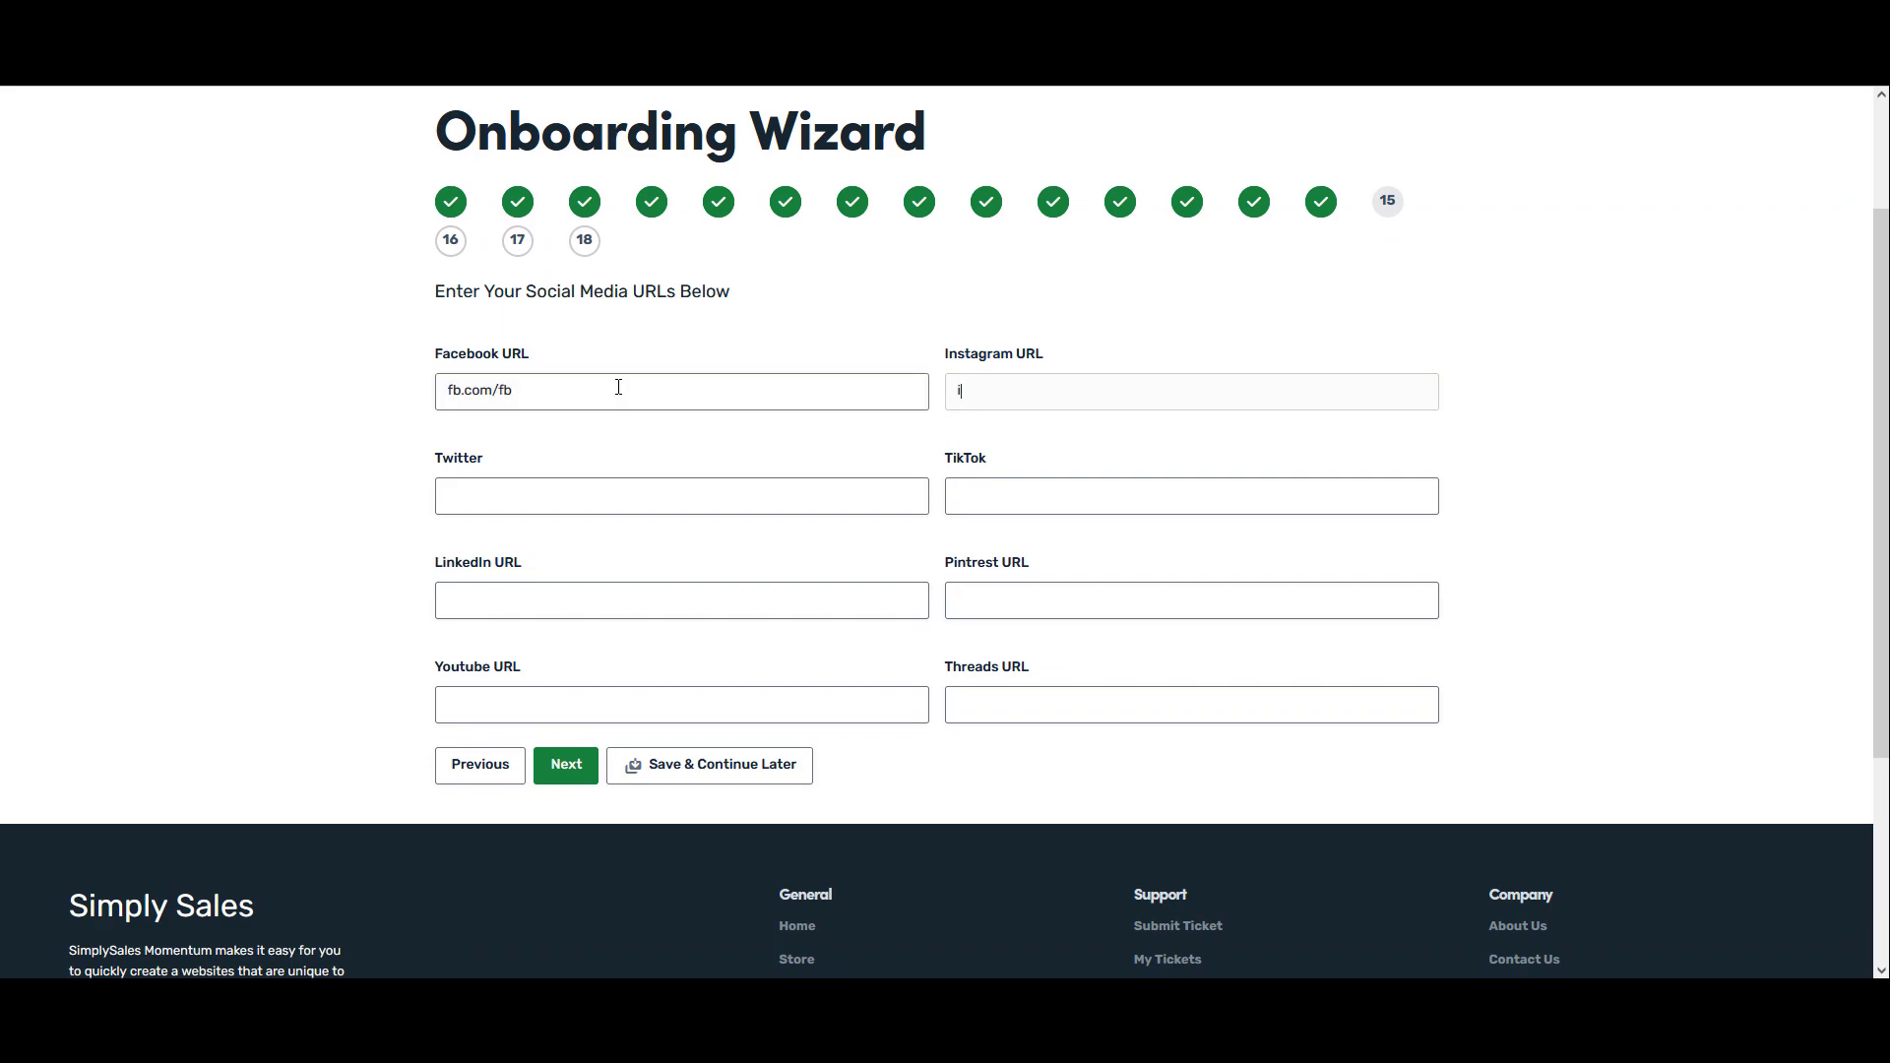
{"action": "type", "text": "in.com/is"}
{"action": "key", "text": "Tab"}
{"action": "type", "text": "tw.com"}
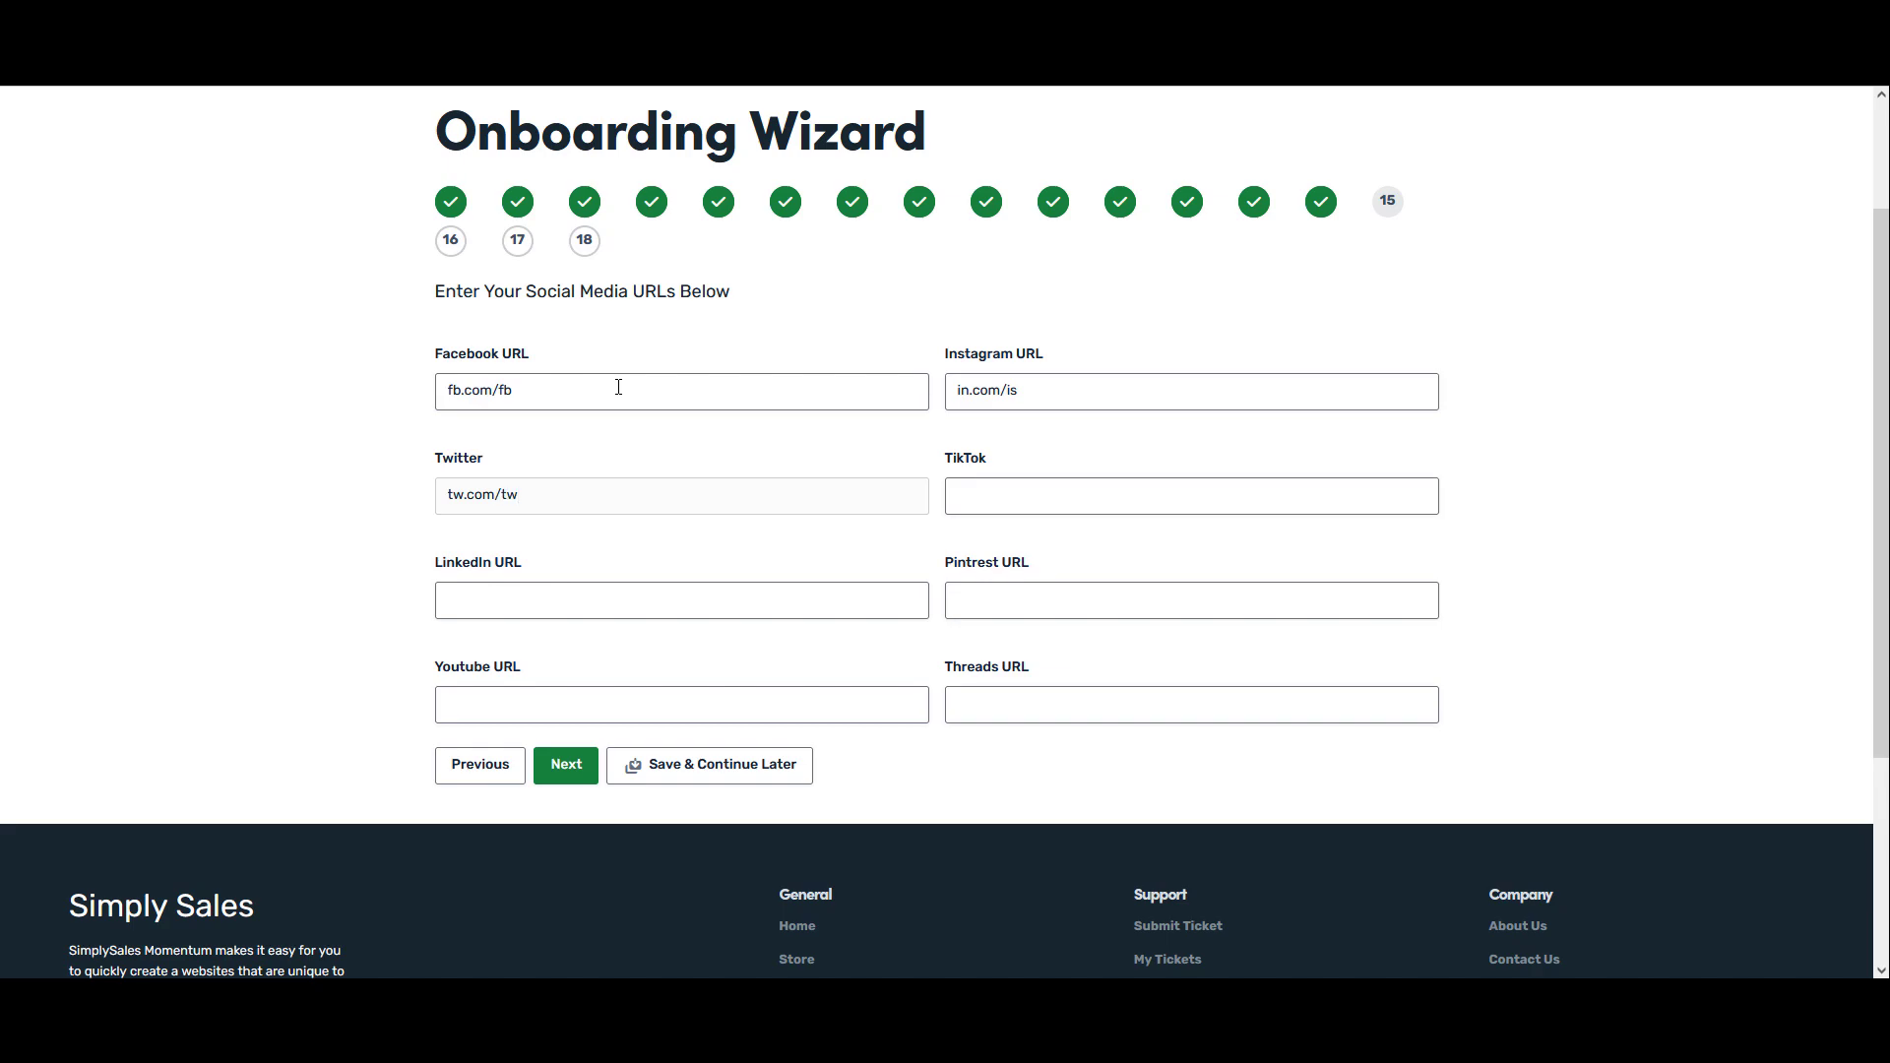
{"action": "left_click", "coordinate": [556, 768]}
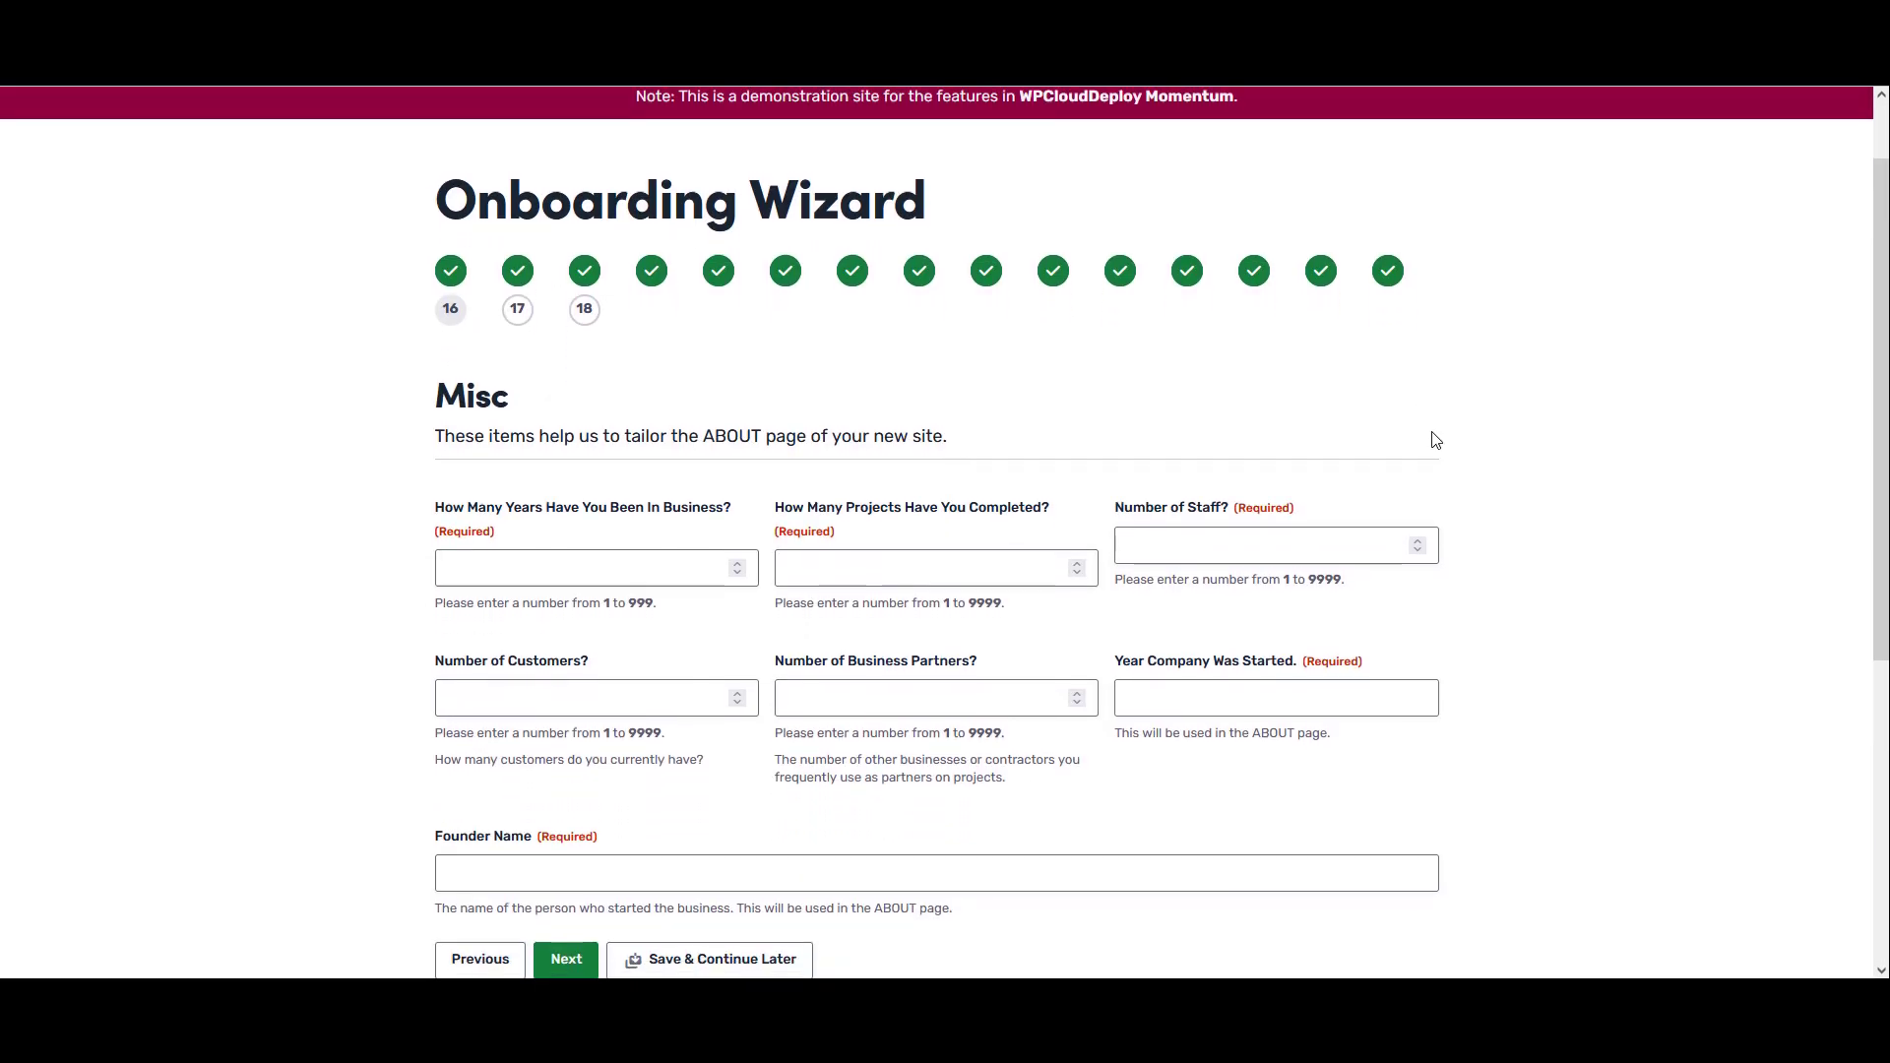
Enter 15 years in business, 1500 completed projects and 5 staff in the miscellaneous company details
{"action": "left_click", "coordinate": [515, 500]}
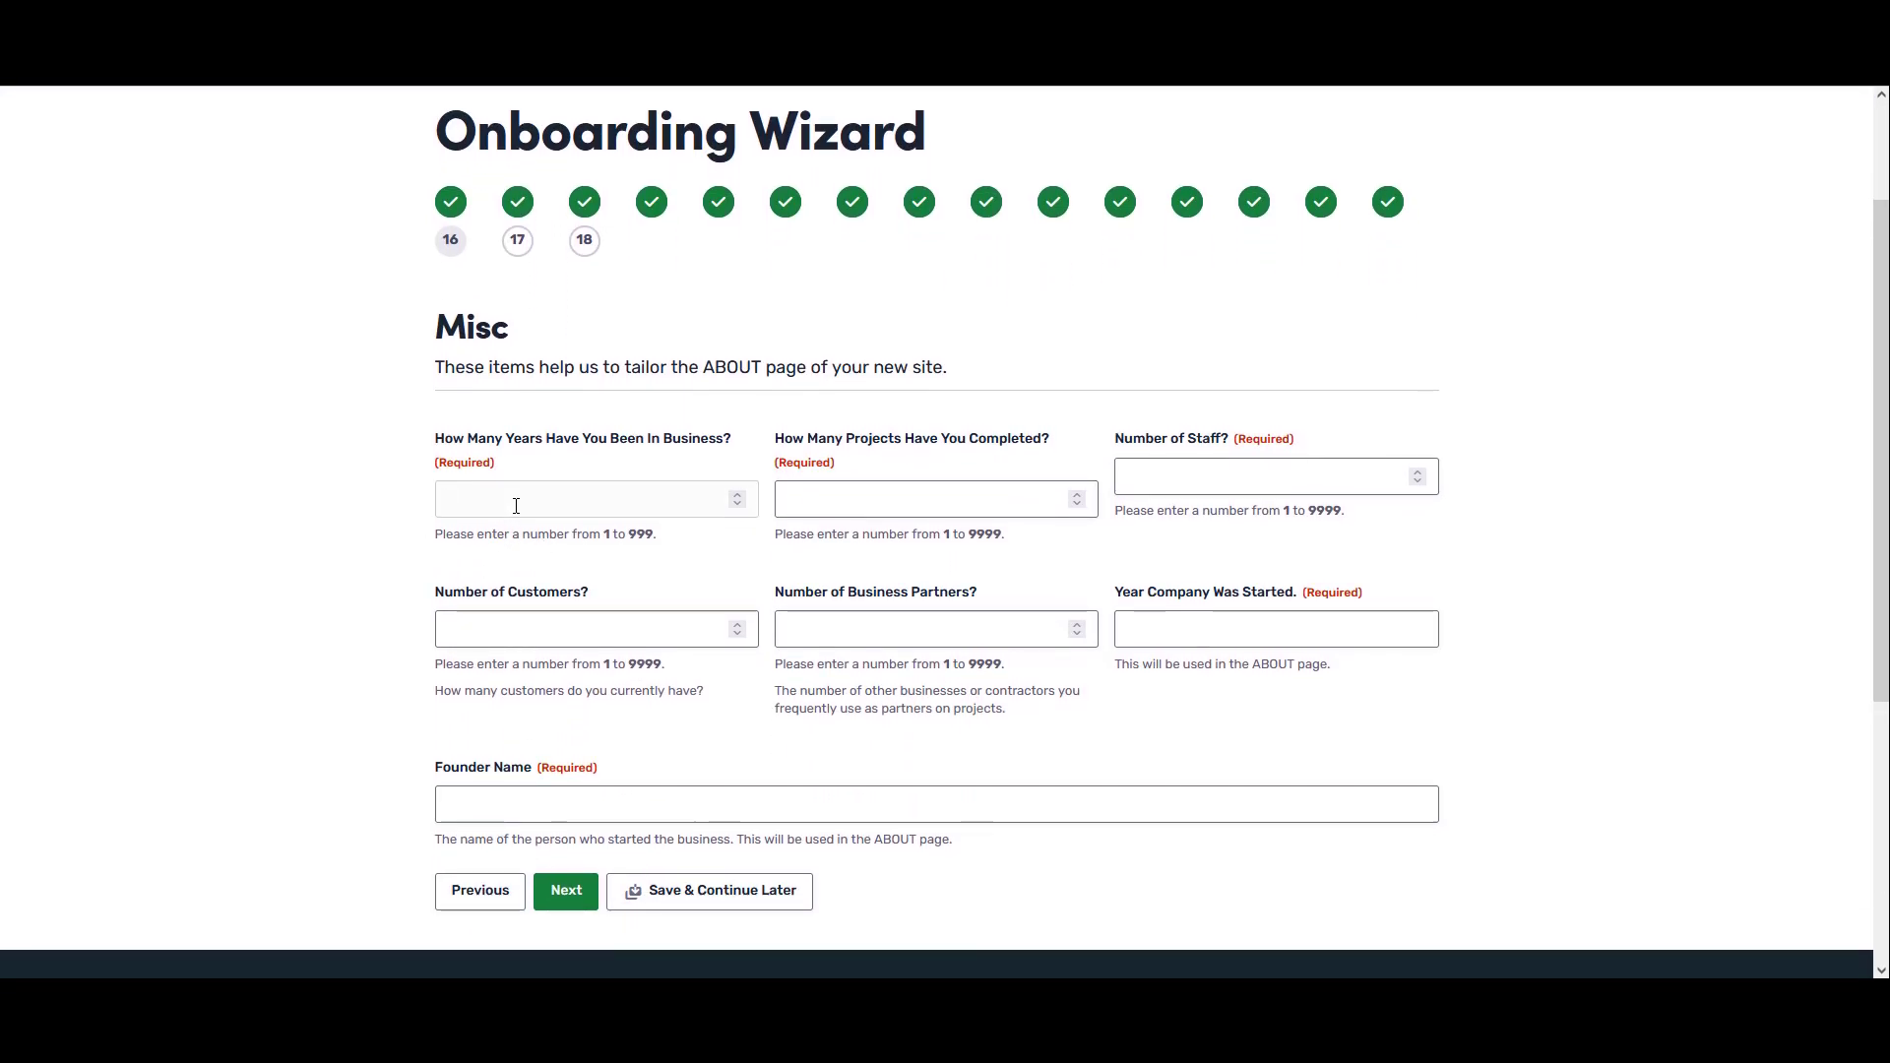
{"action": "type", "text": "15"}
{"action": "key", "text": "Tab"}
{"action": "type", "text": "1500"}
{"action": "key", "text": "Tab"}
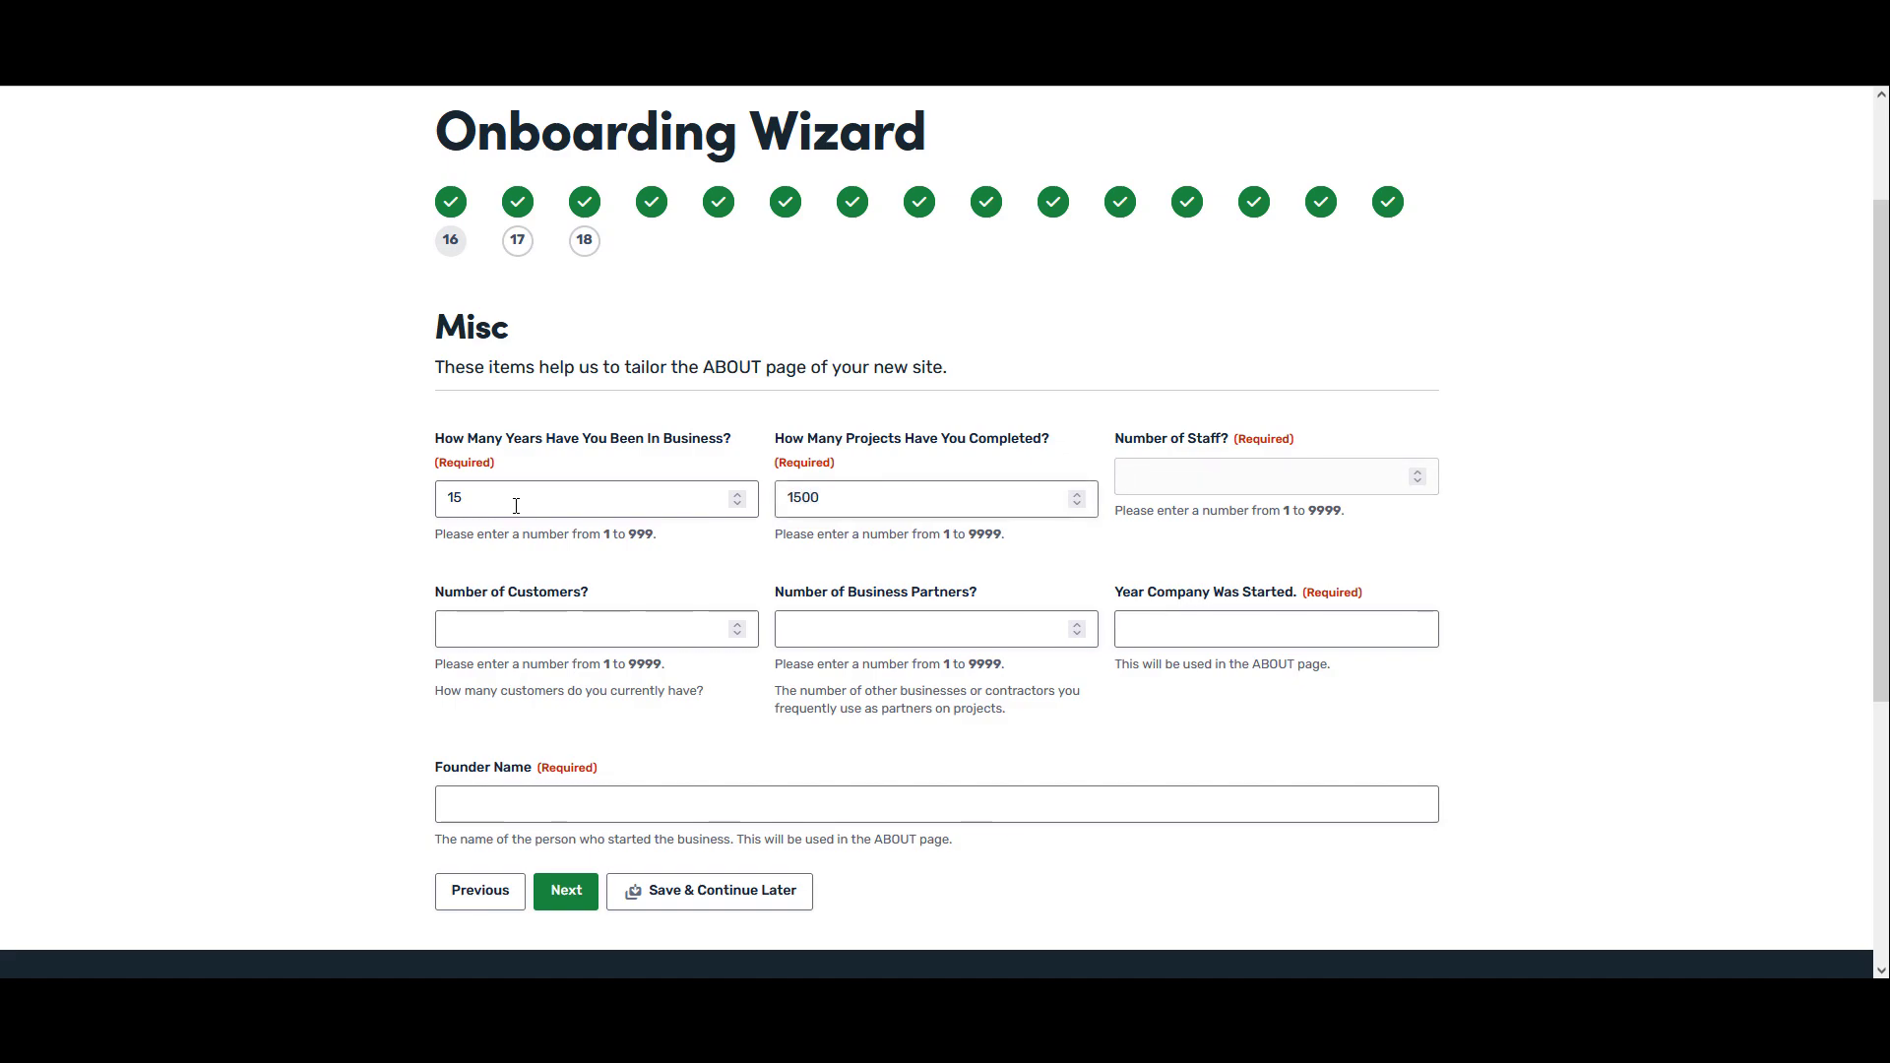
{"action": "type", "text": "5"}
{"action": "key", "text": "Tab"}
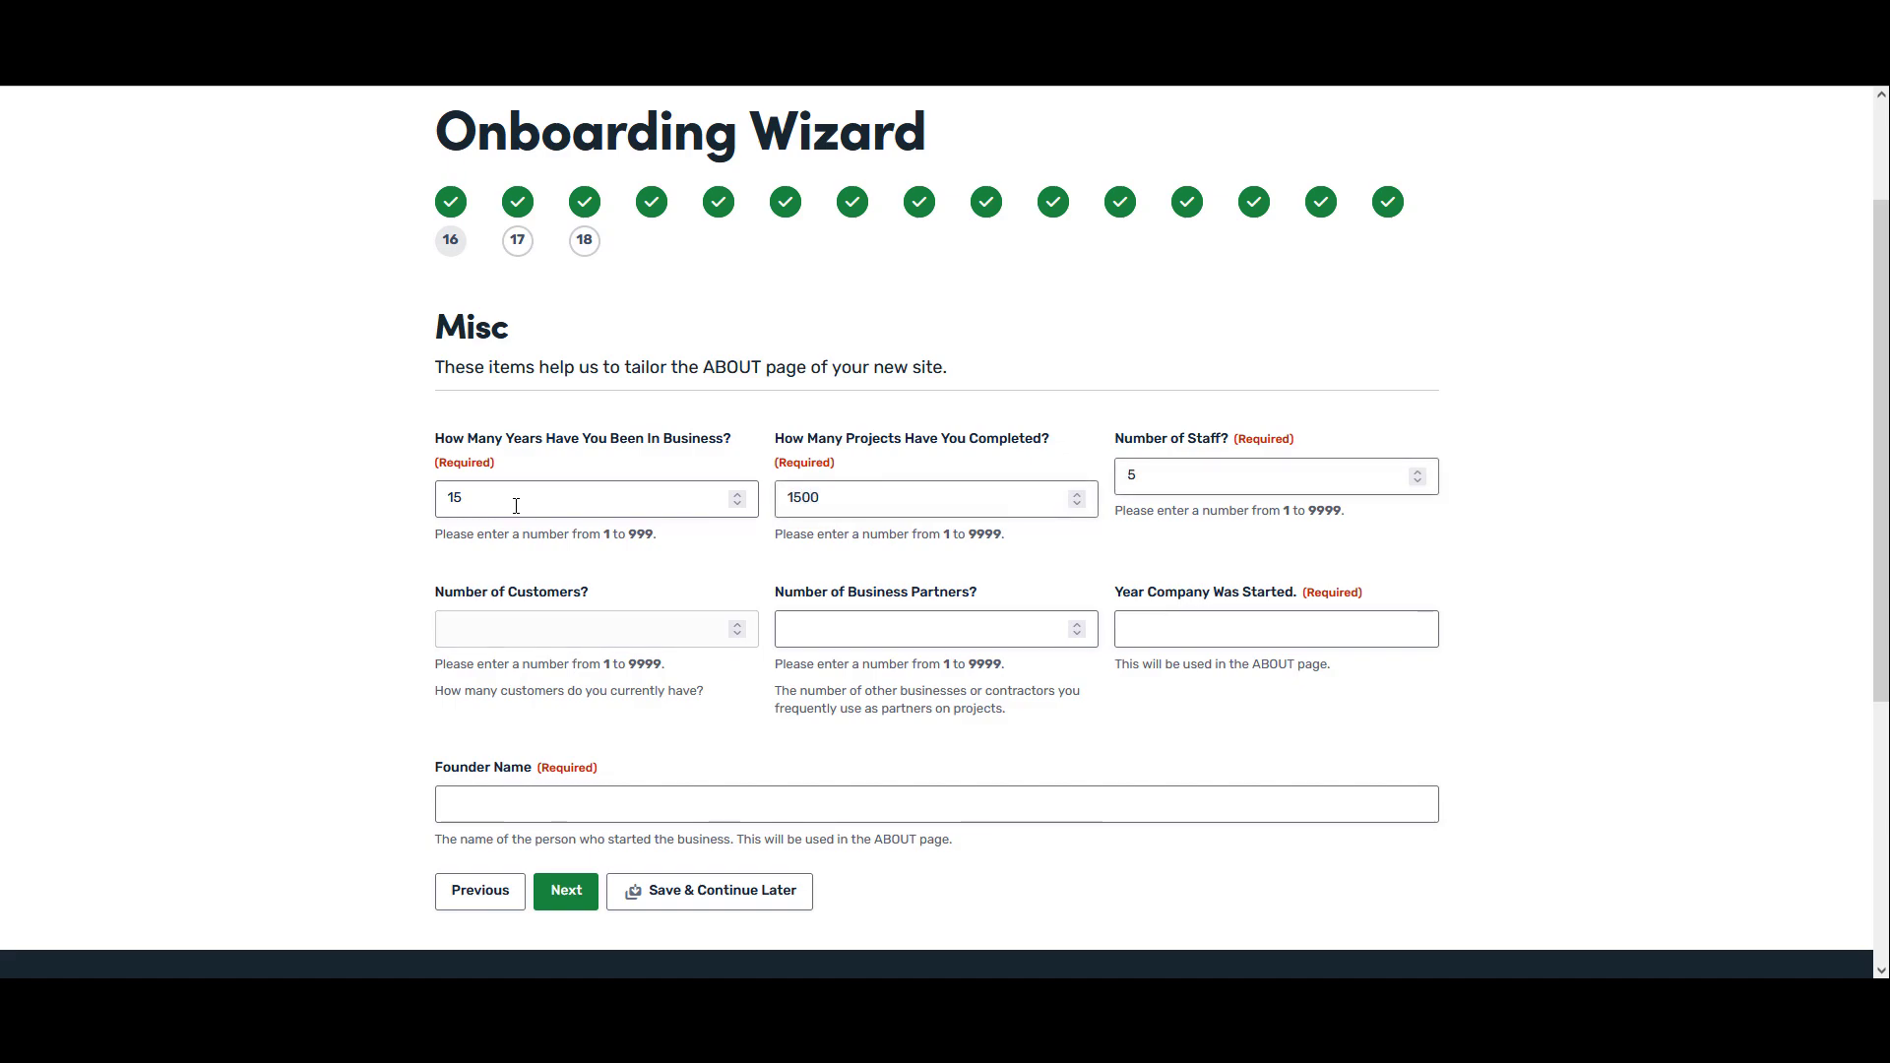
Enter 2500 customers, 25 business partners, start year 1999 and the founder's name, and continue to the comments page
{"action": "type", "text": "2500"}
{"action": "key", "text": "Tab"}
{"action": "type", "text": "25"}
{"action": "key", "text": "Tab"}
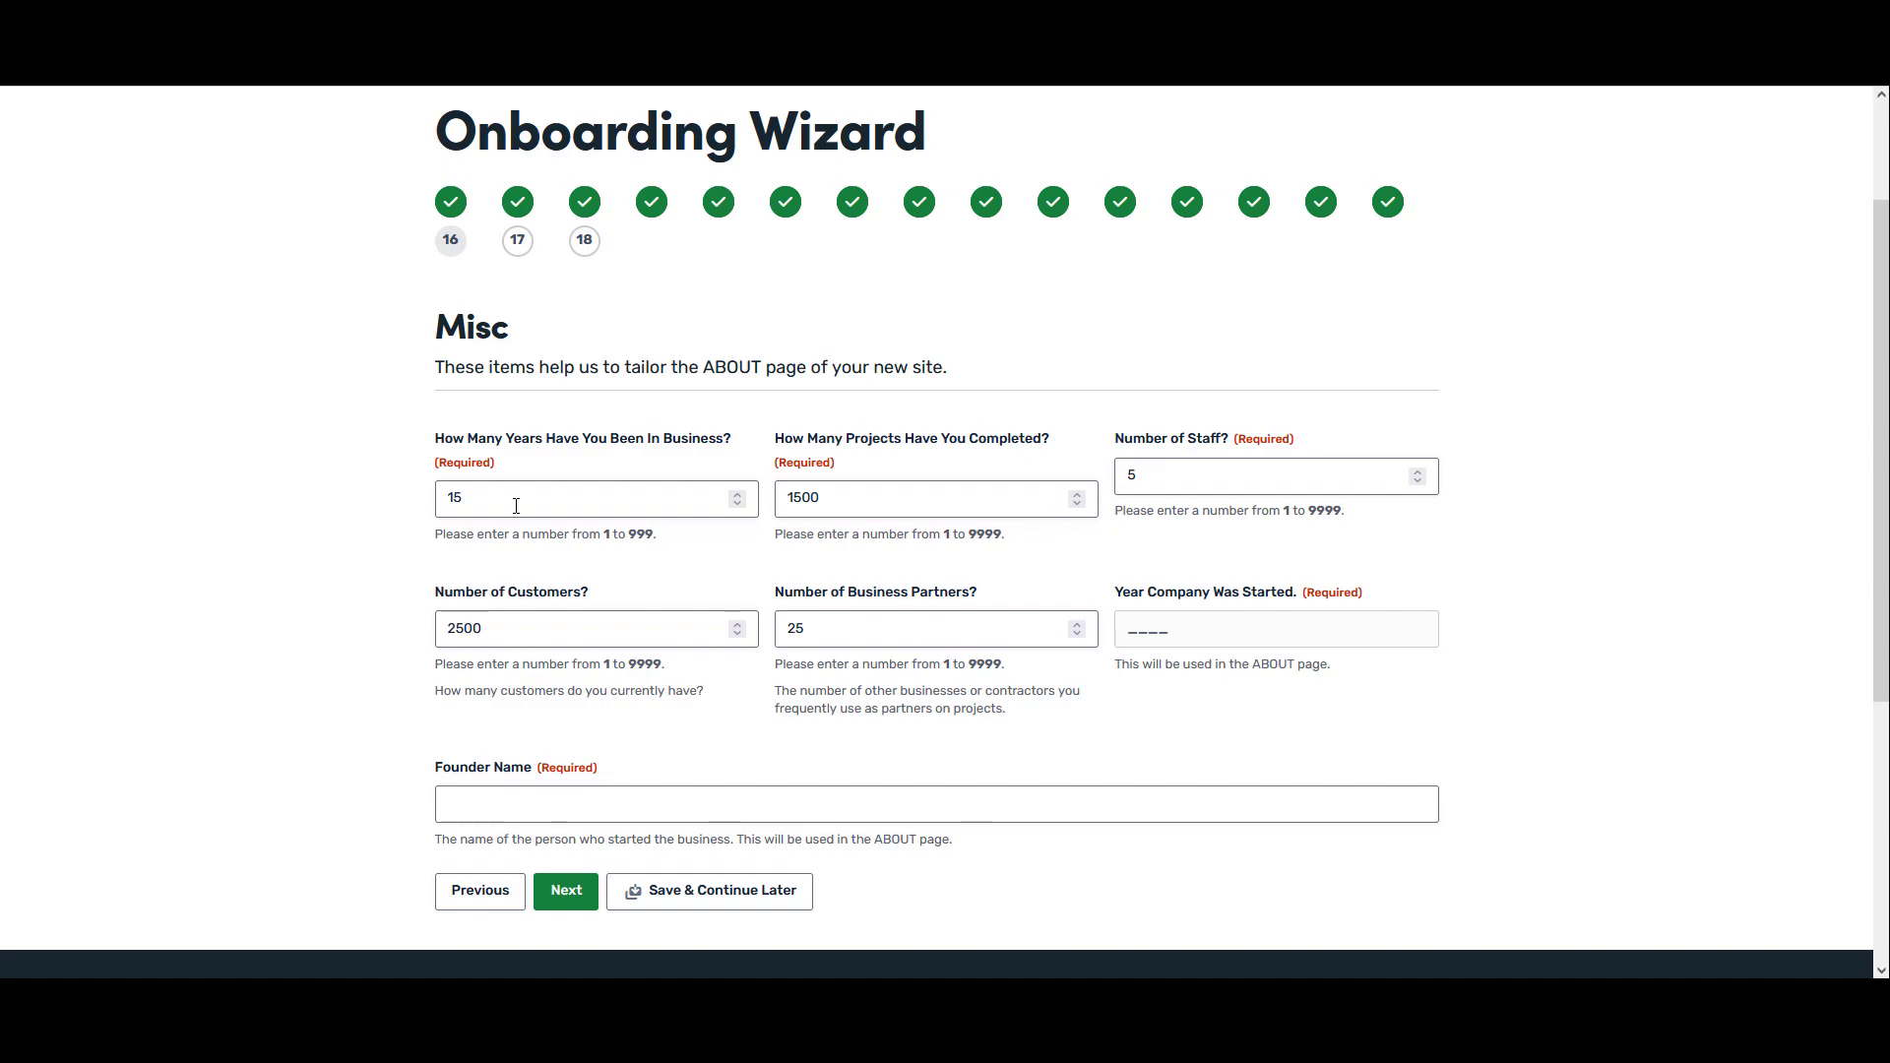
{"action": "type", "text": "1999"}
{"action": "key", "text": "Tab"}
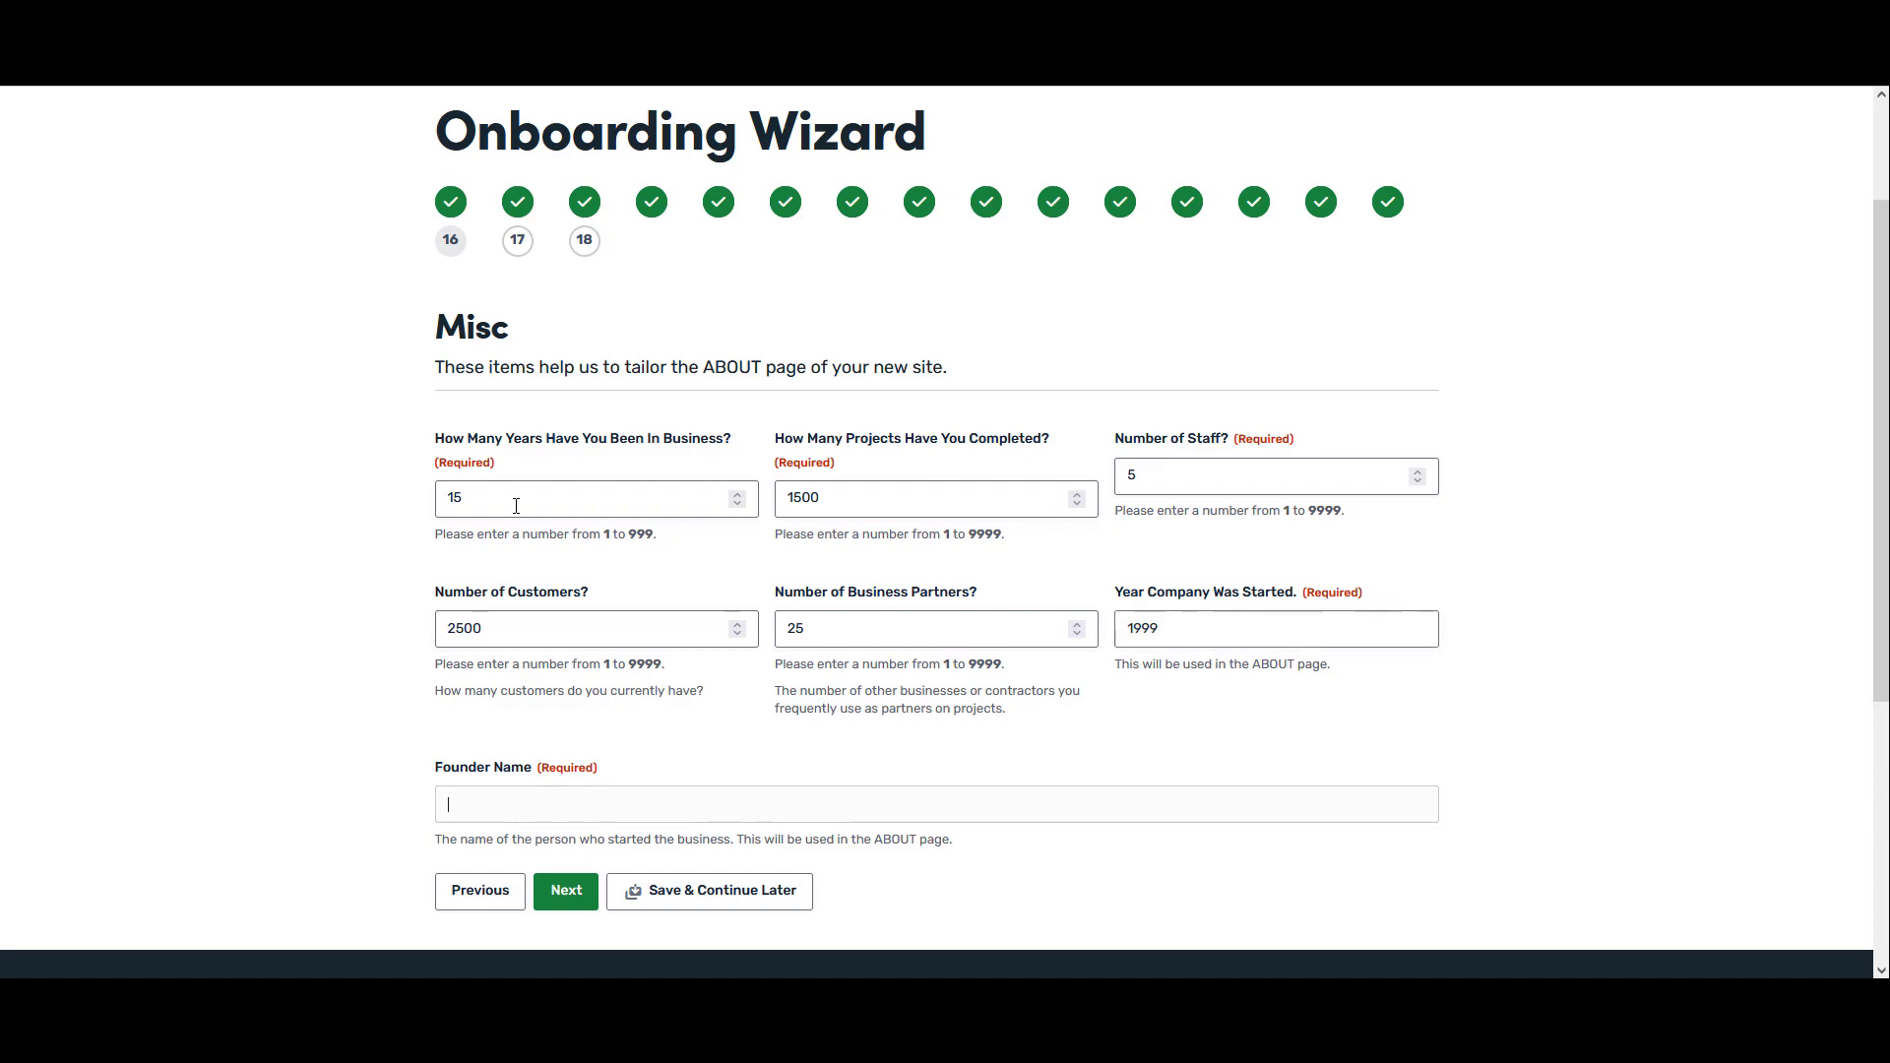
{"action": "type", "text": "Jane Smith"}
{"action": "left_click", "coordinate": [563, 891]}
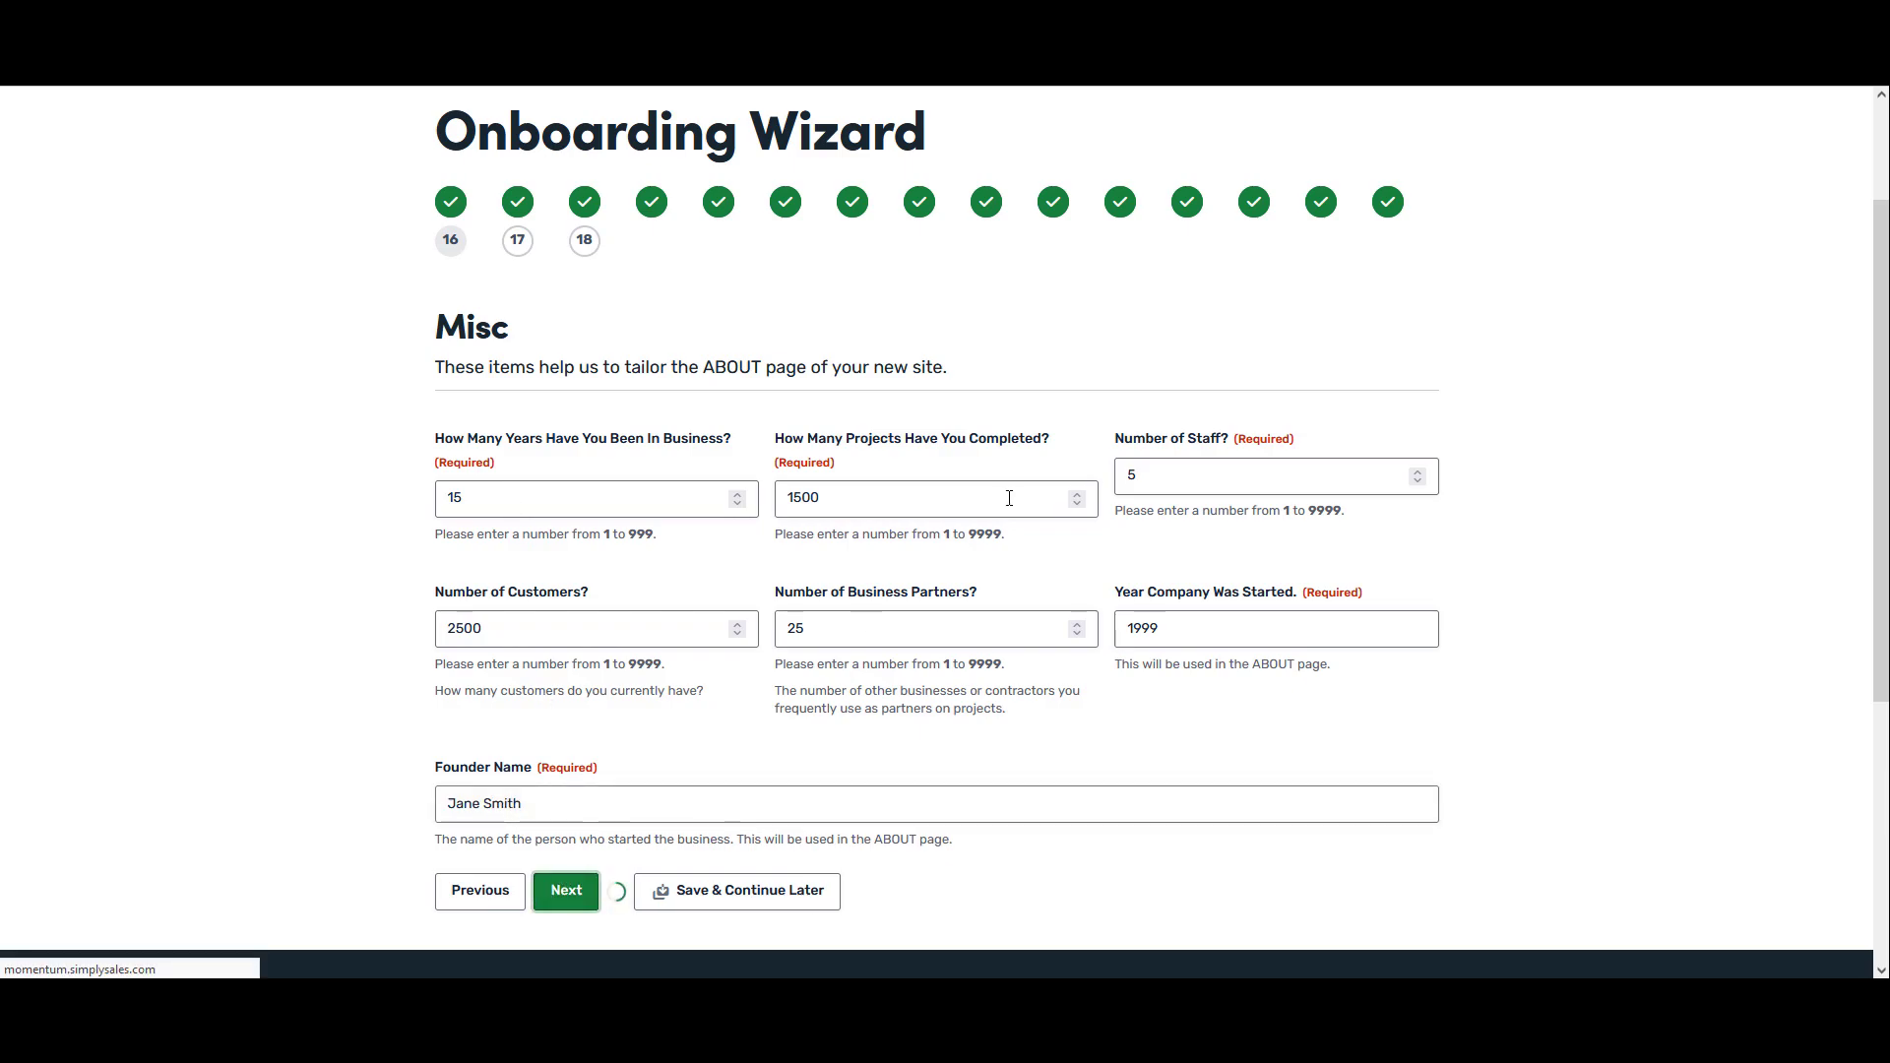
Open the account's list of purchased sites and look over the details shown for each site
{"action": "scroll", "coordinate": [740, 552], "scroll_direction": "down", "scroll_amount": 1}
{"action": "scroll", "coordinate": [893, 407], "scroll_direction": "up", "scroll_amount": 2}
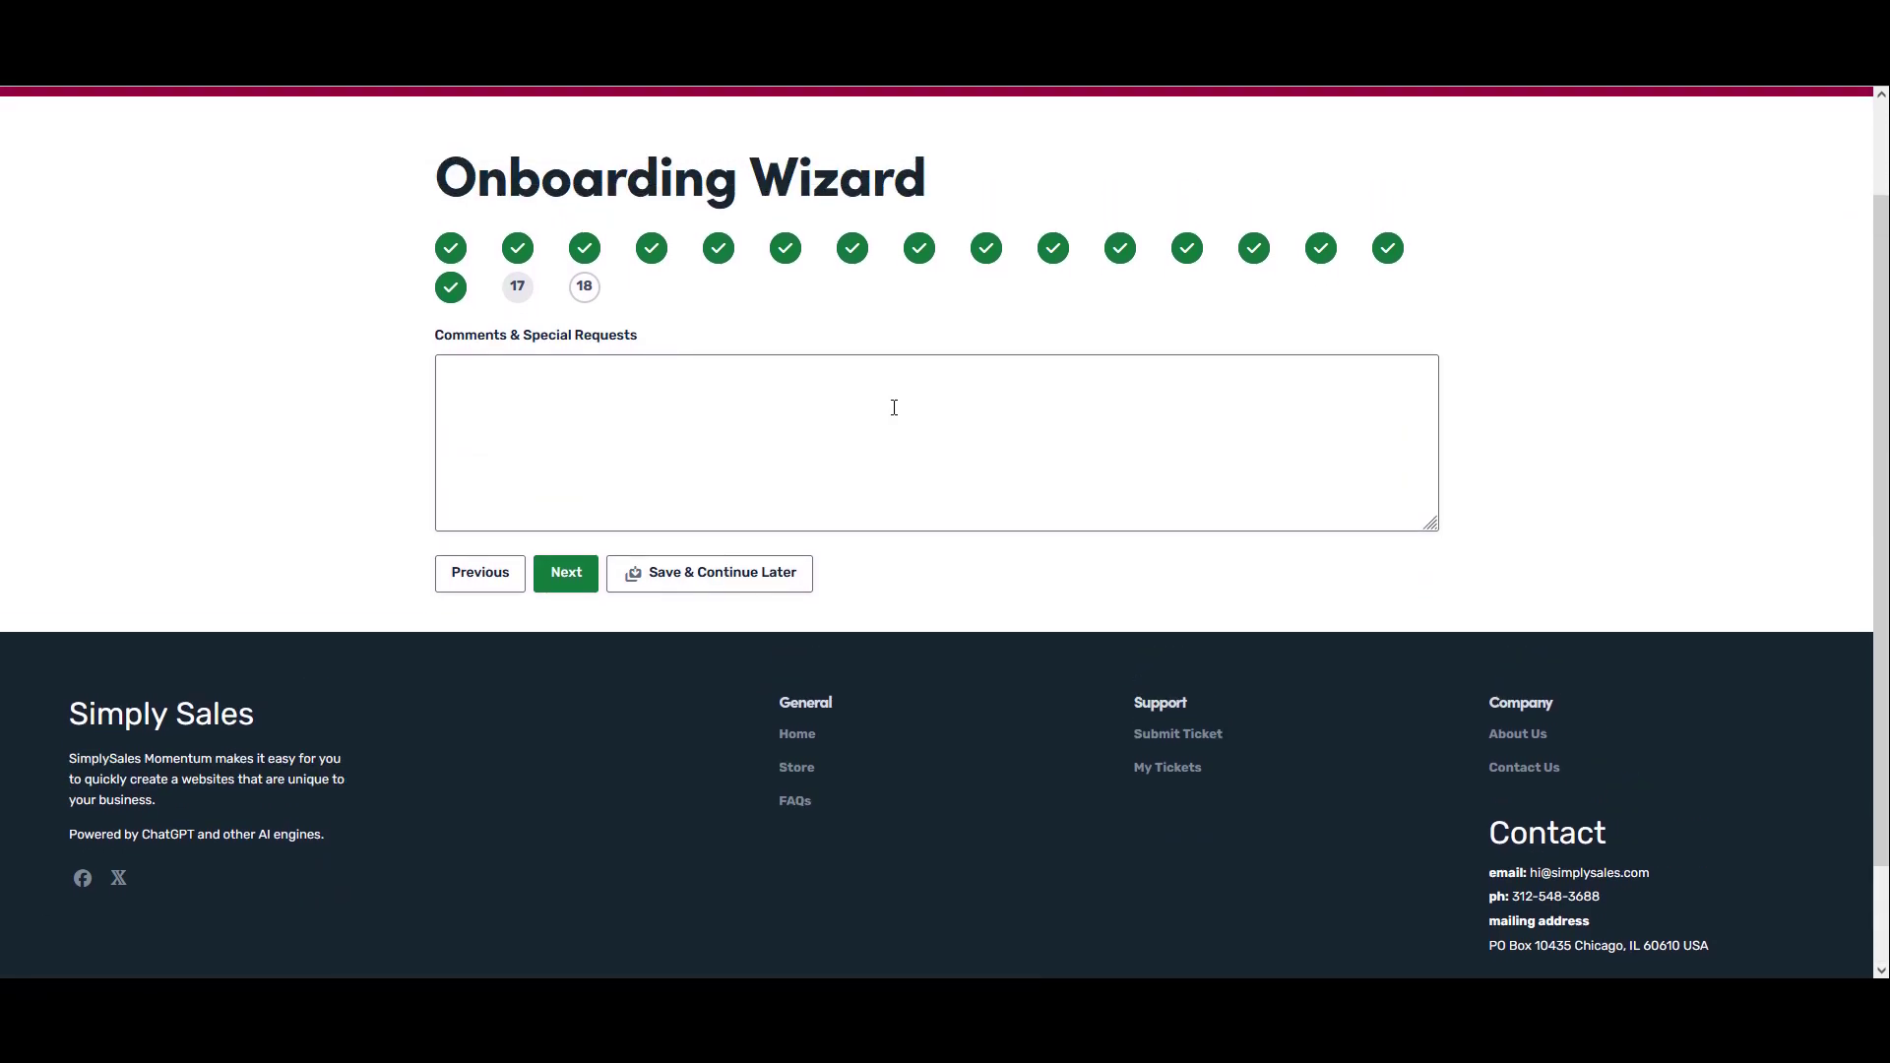
{"action": "scroll", "coordinate": [894, 421], "scroll_direction": "up", "scroll_amount": 1}
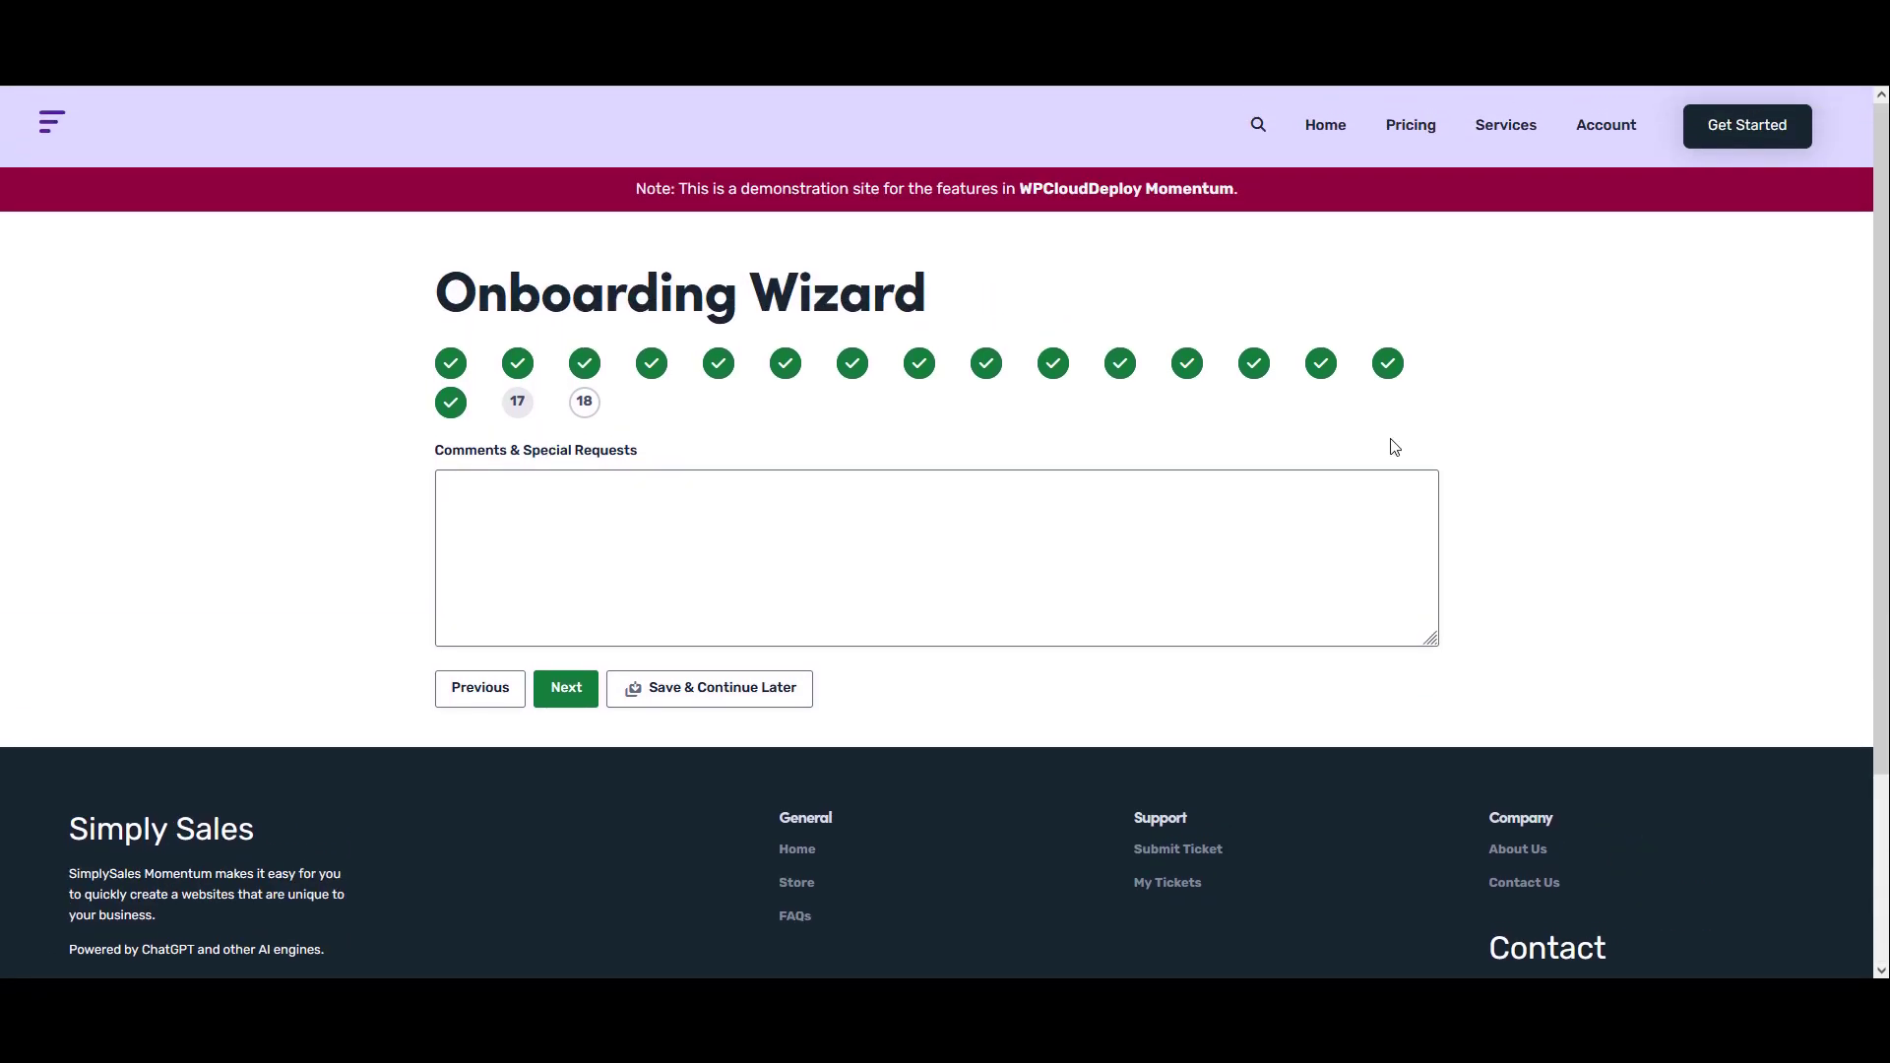
{"action": "mouse_move", "coordinate": [1649, 136]}
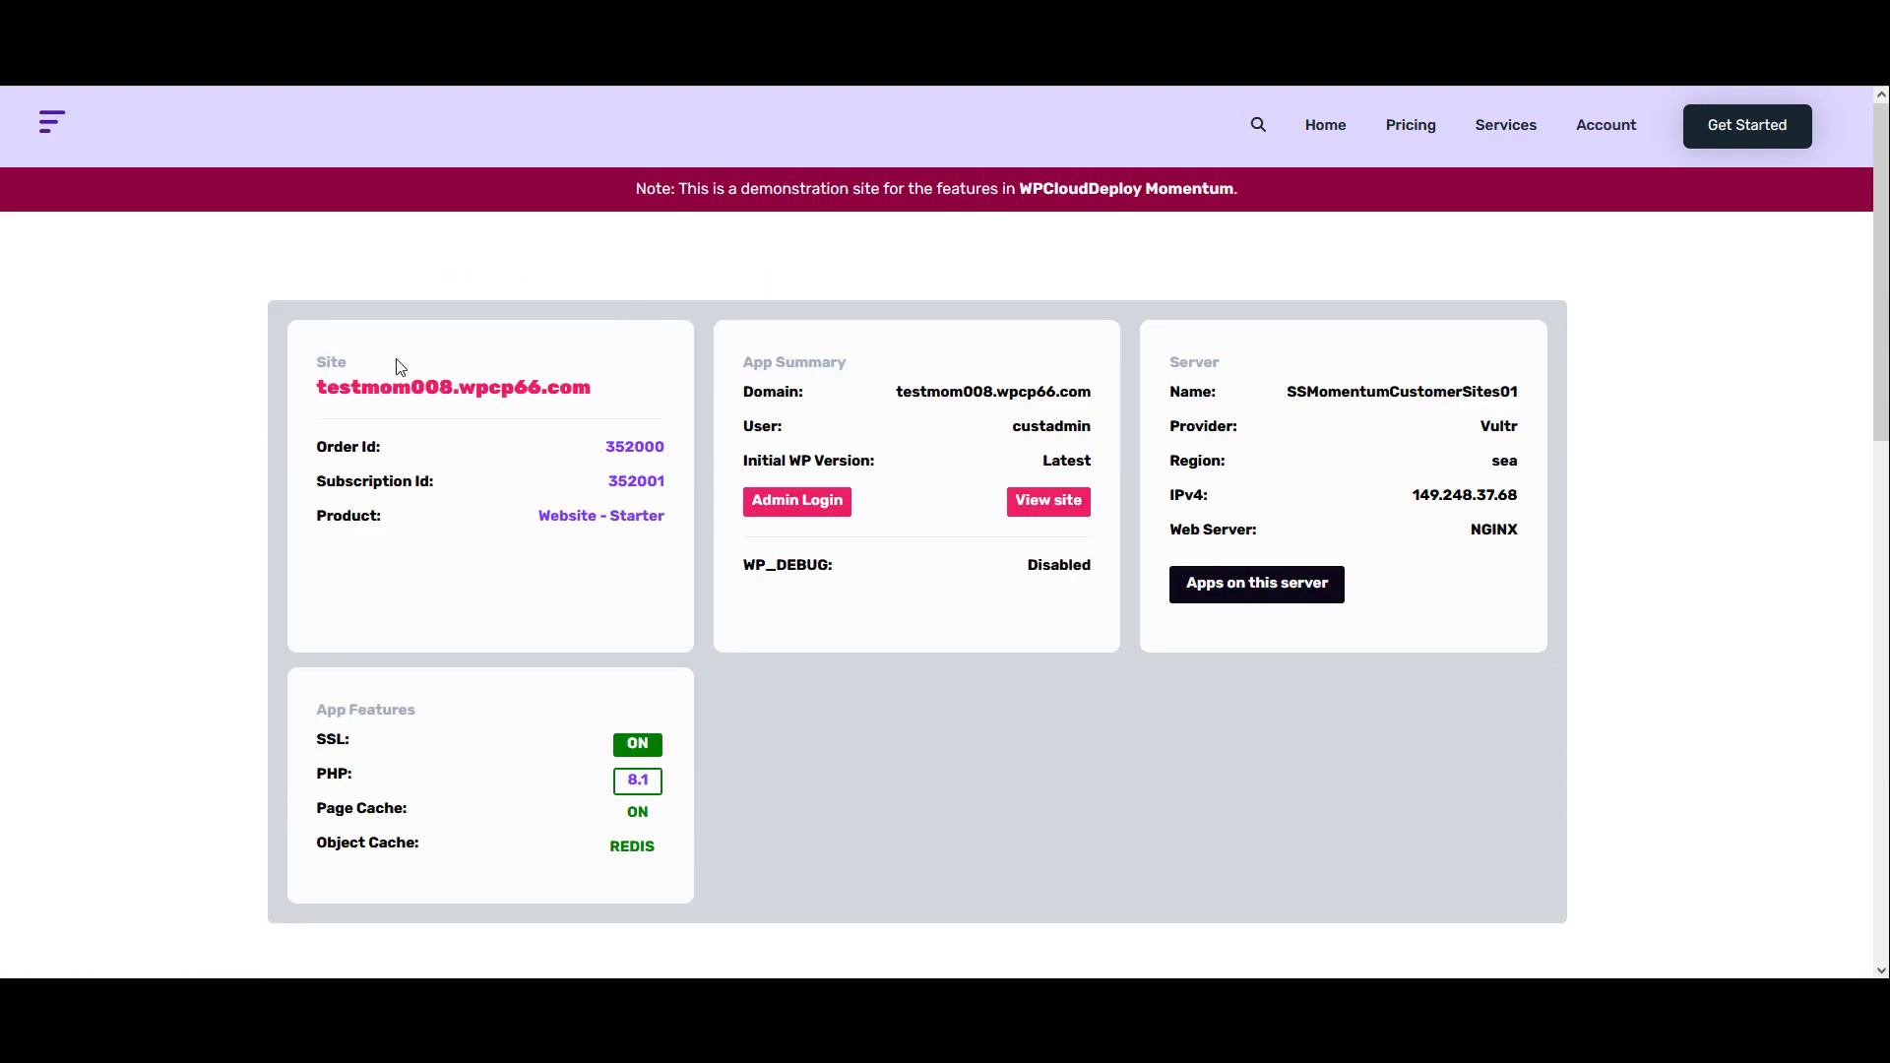
{"action": "scroll", "coordinate": [1203, 394], "scroll_direction": "down", "scroll_amount": 5}
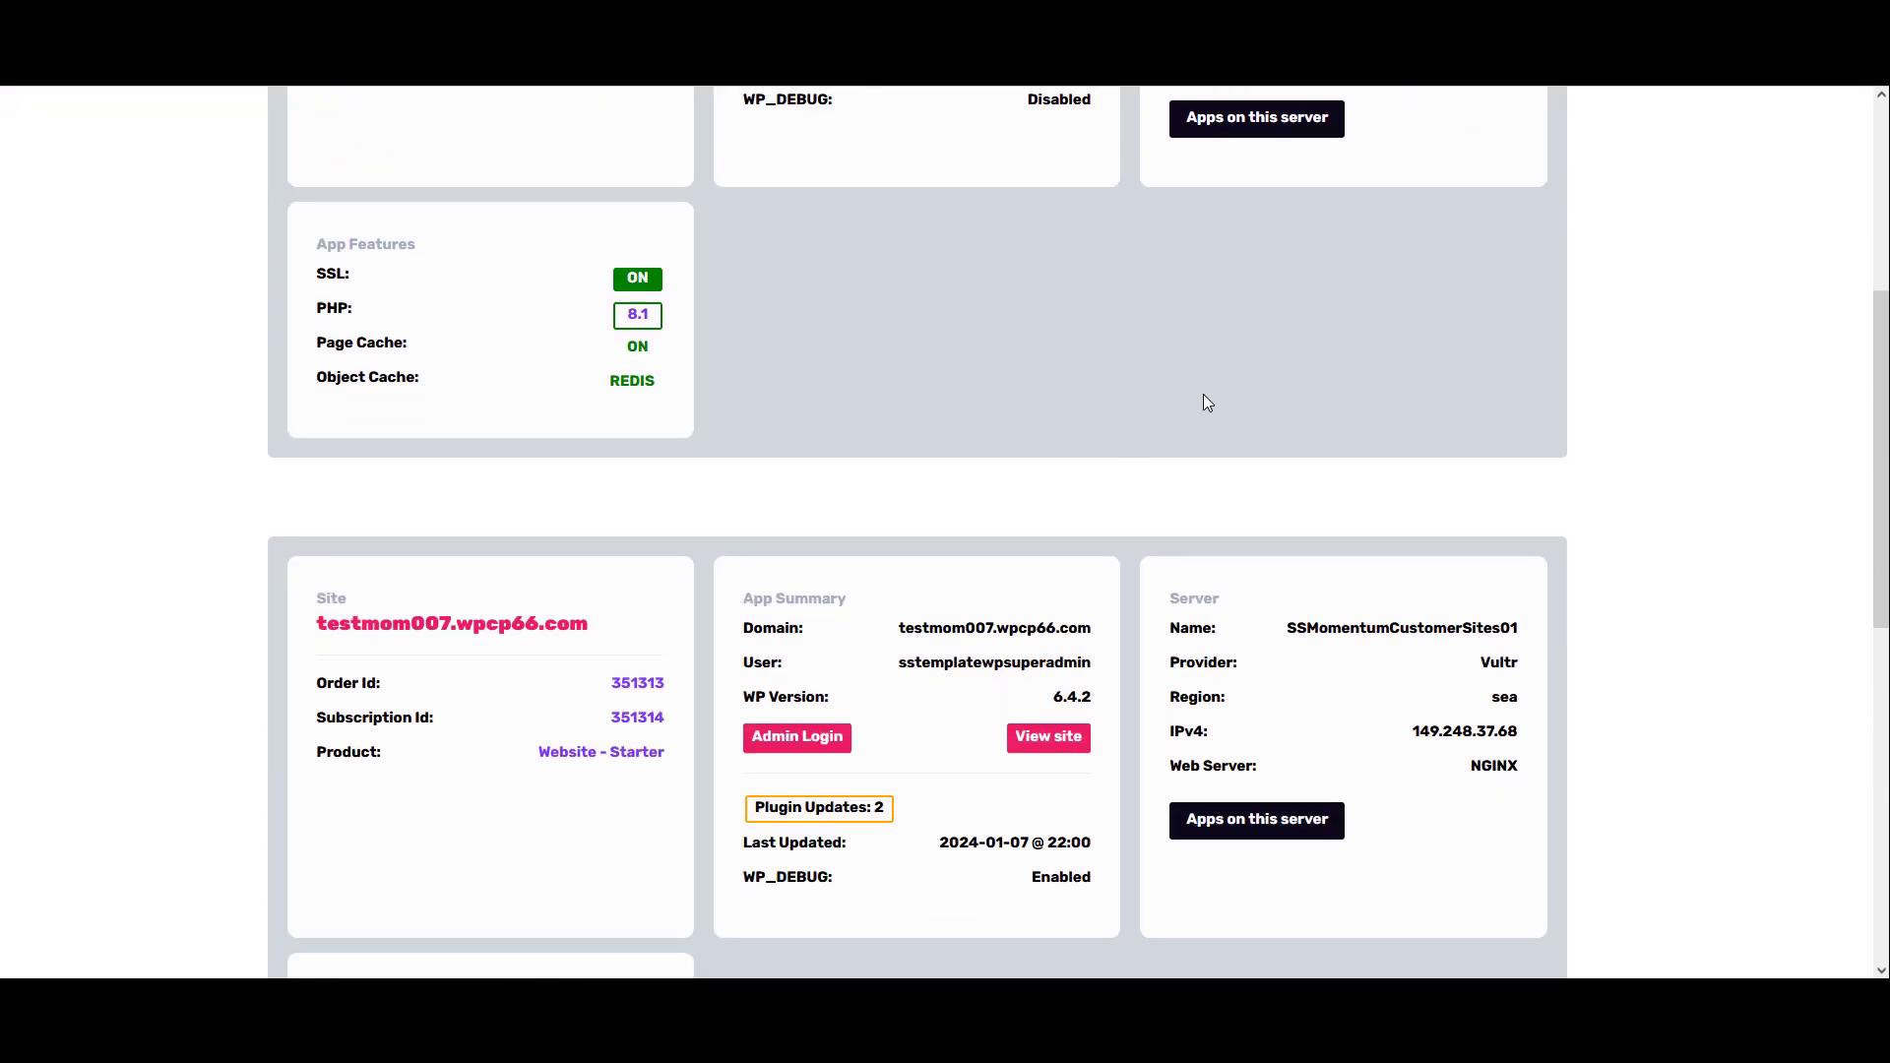
{"action": "scroll", "coordinate": [1204, 398], "scroll_direction": "up", "scroll_amount": 5}
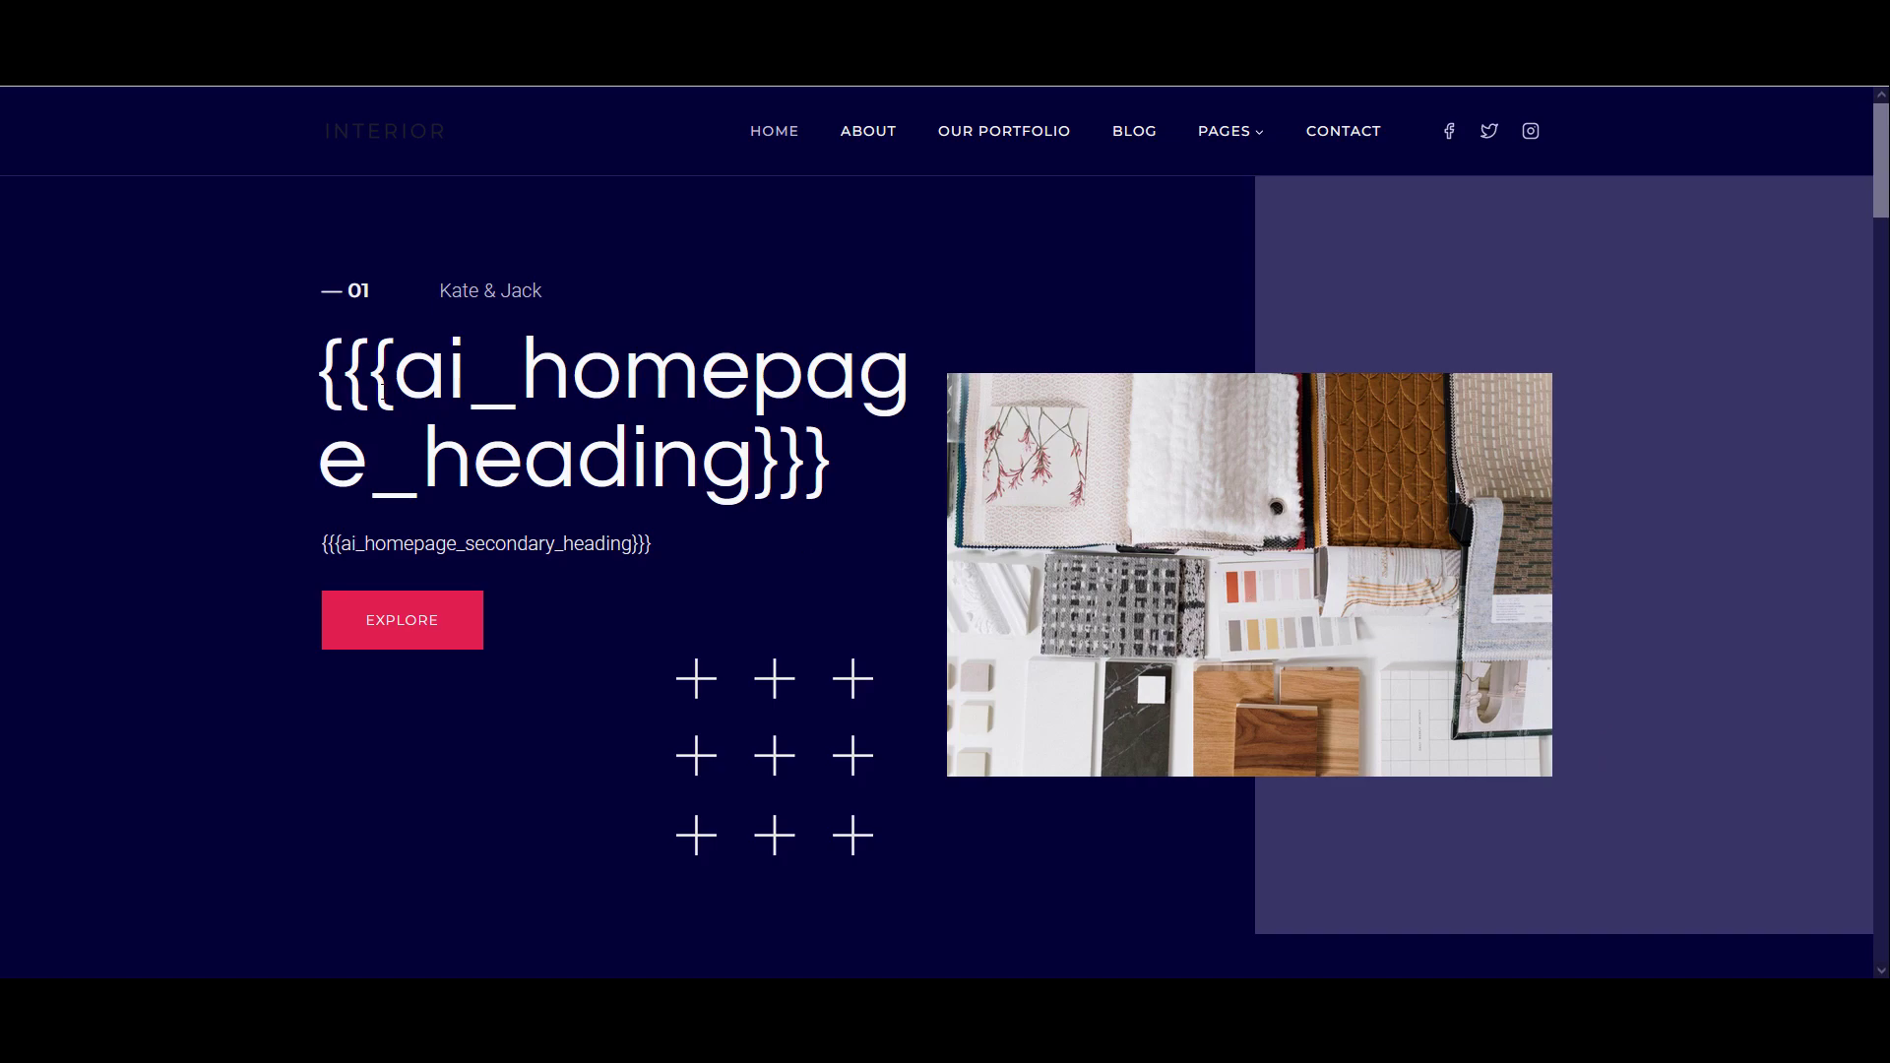
Examine the interior template site's home page from top to bottom for its AI content placeholders
{"action": "scroll", "coordinate": [770, 439], "scroll_direction": "down", "scroll_amount": 9}
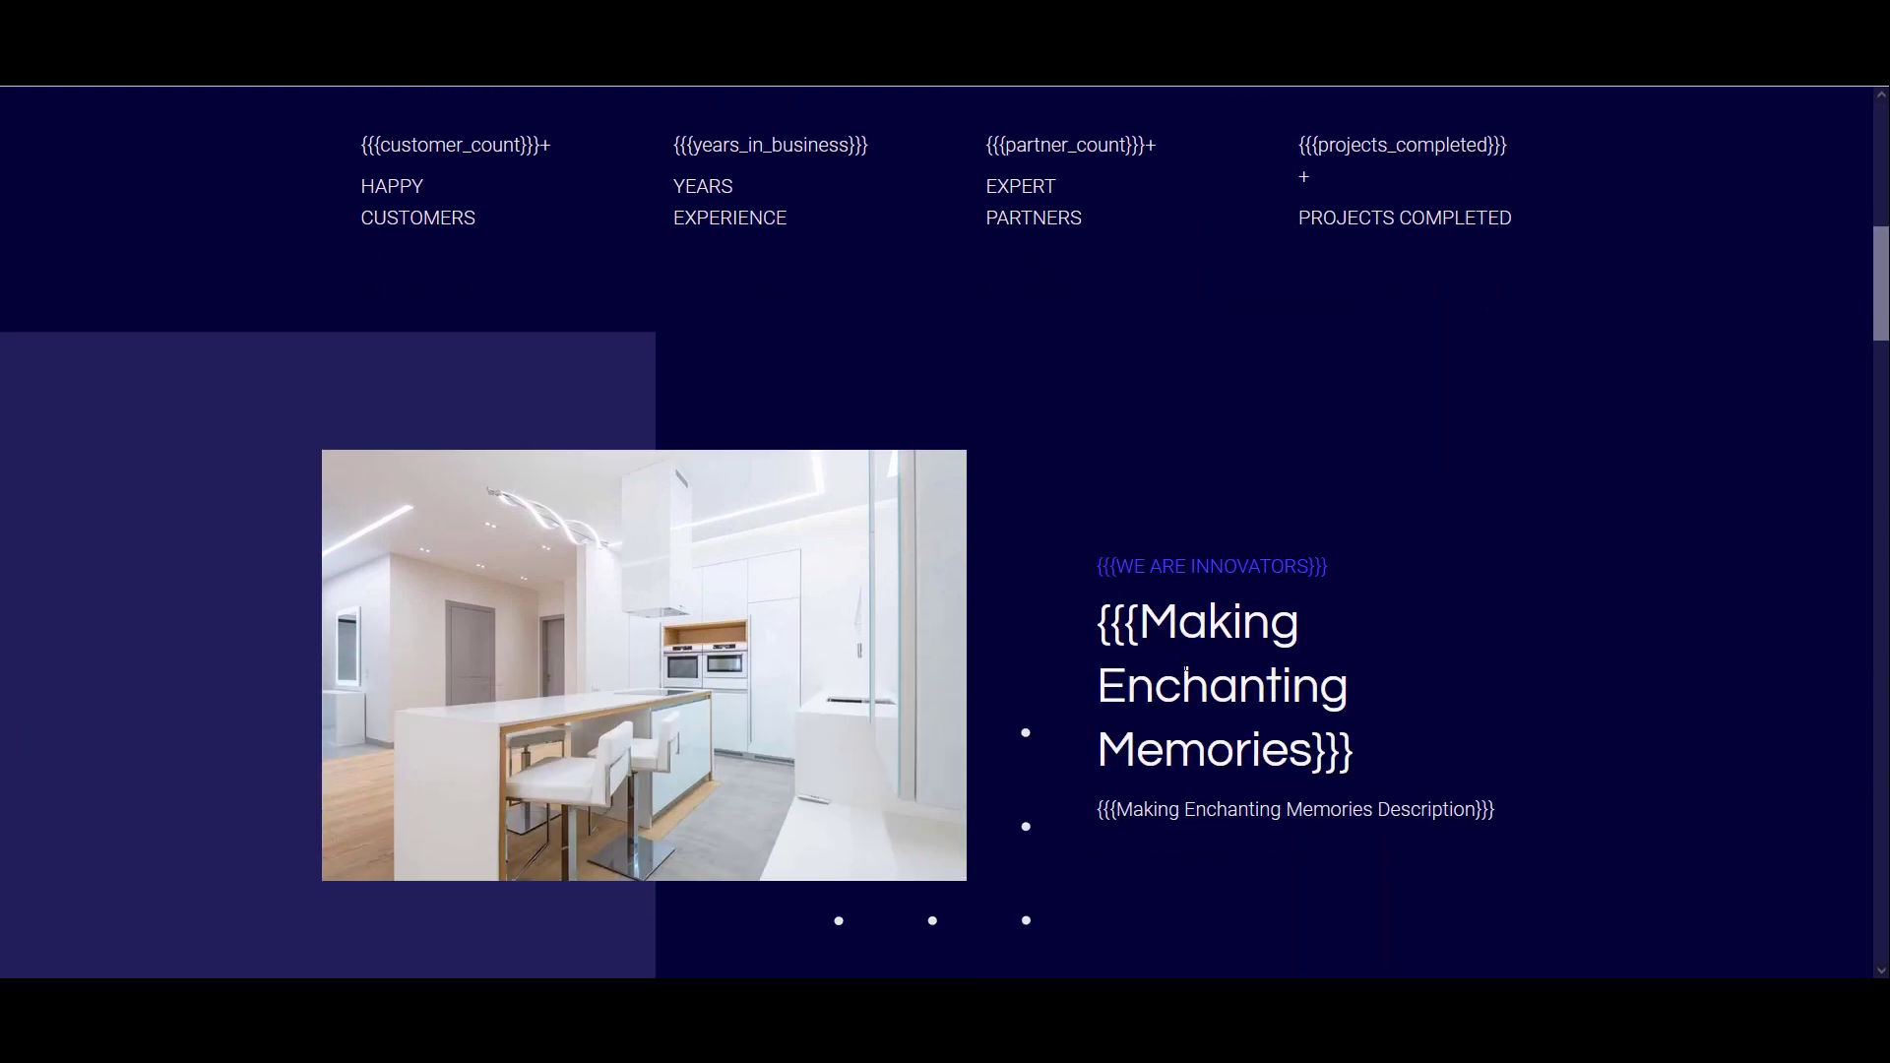
{"action": "scroll", "coordinate": [1185, 659], "scroll_direction": "down", "scroll_amount": 7}
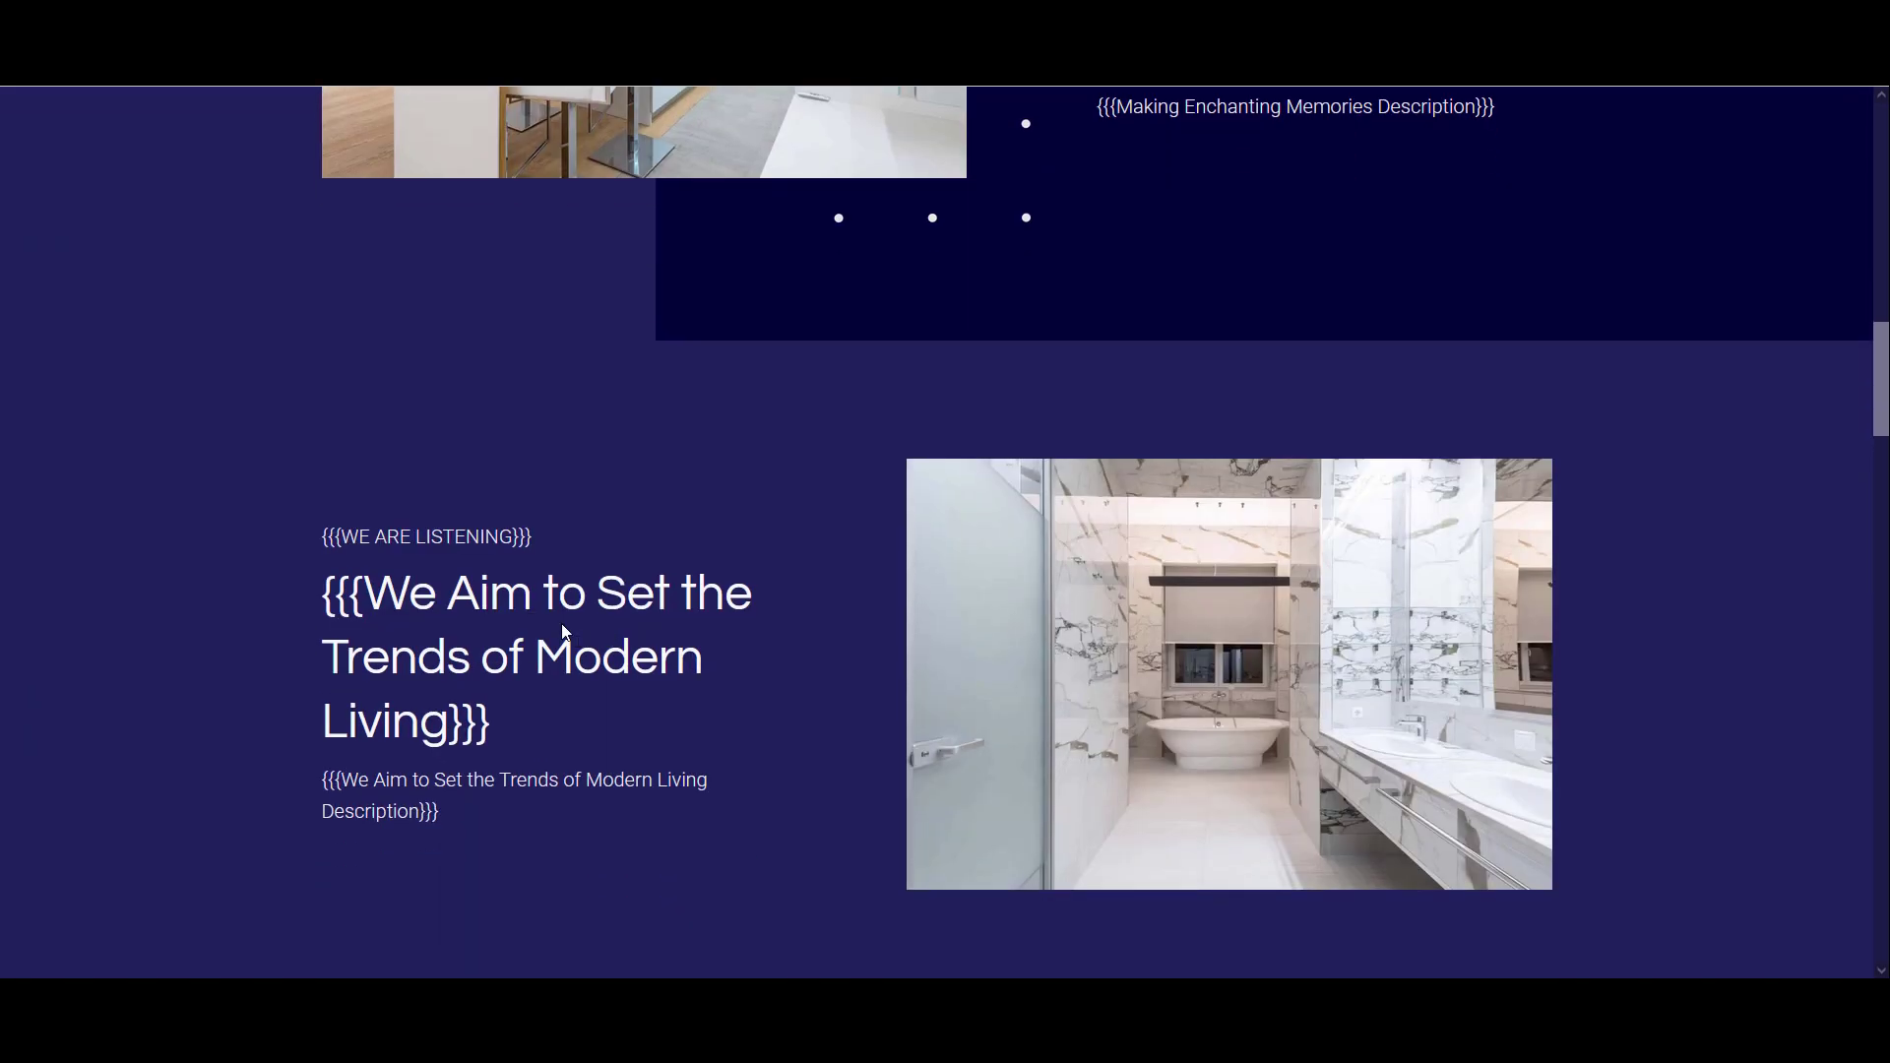
{"action": "scroll", "coordinate": [530, 620], "scroll_direction": "down", "scroll_amount": 6}
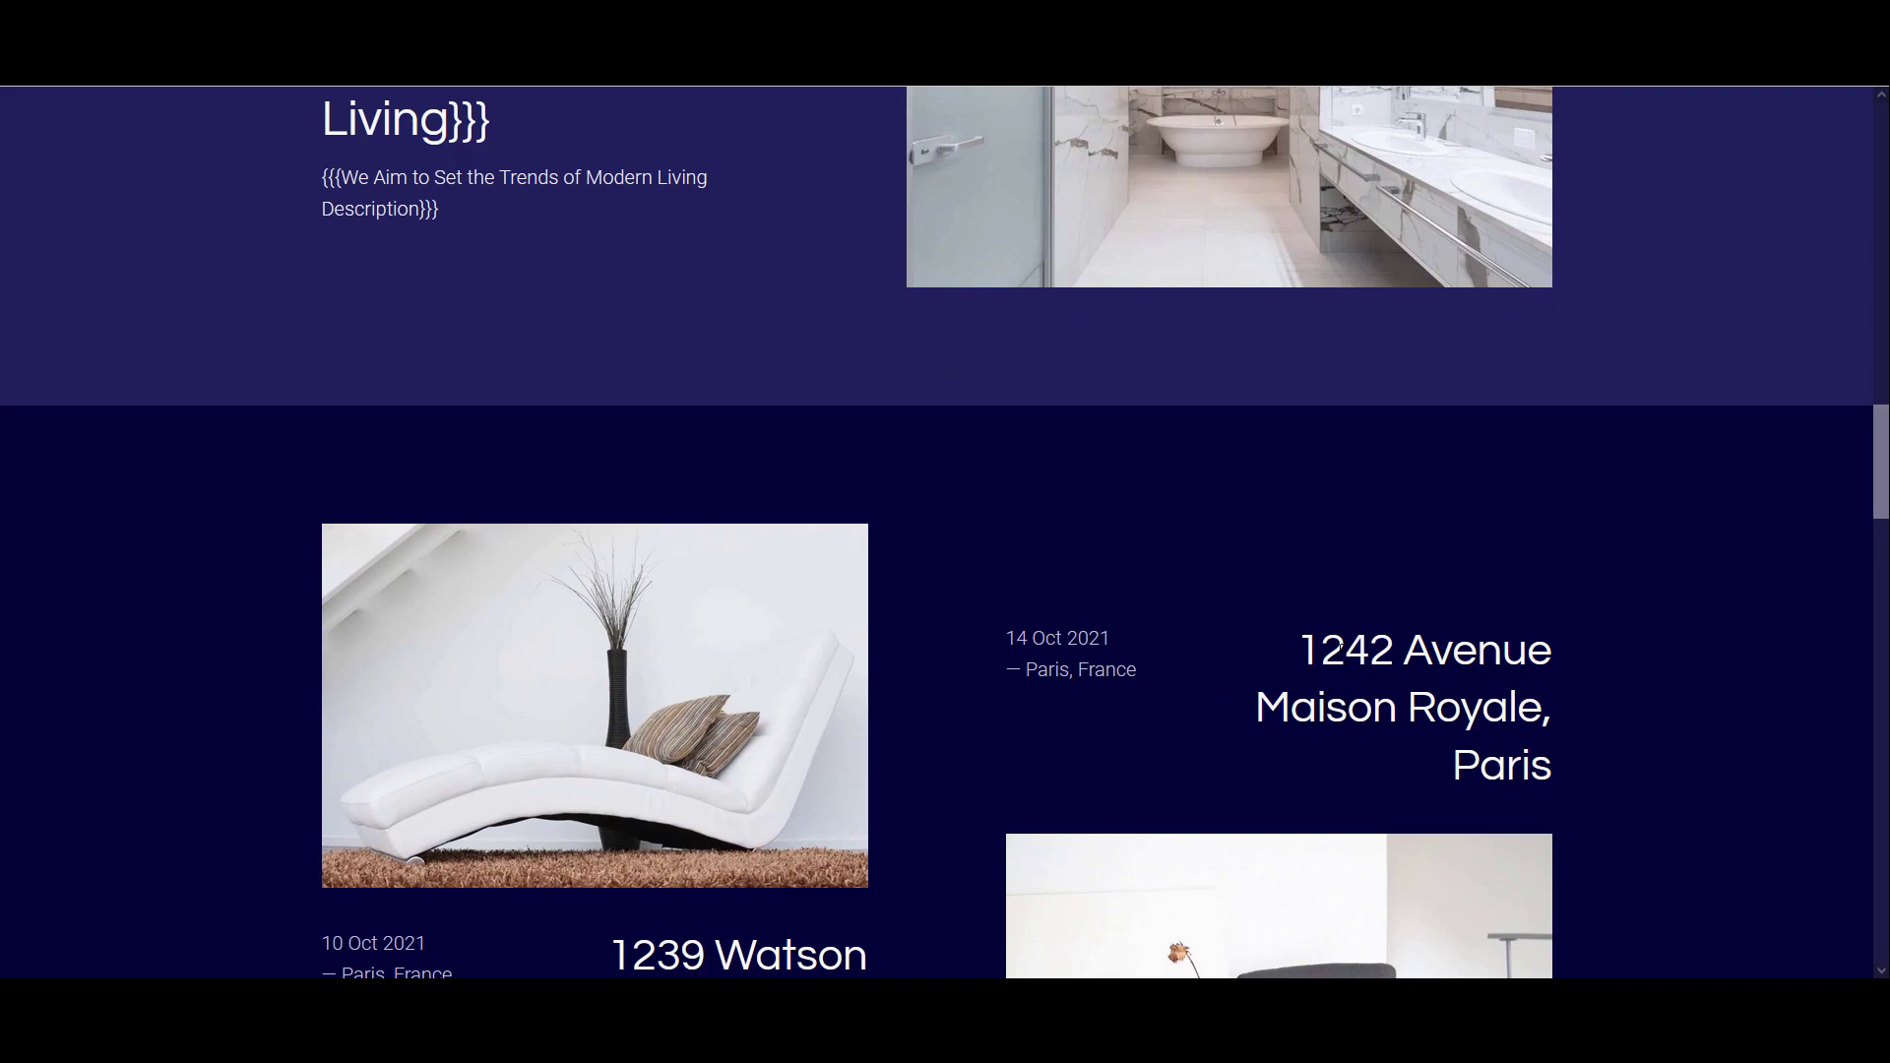
{"action": "scroll", "coordinate": [1268, 684], "scroll_direction": "down", "scroll_amount": 18}
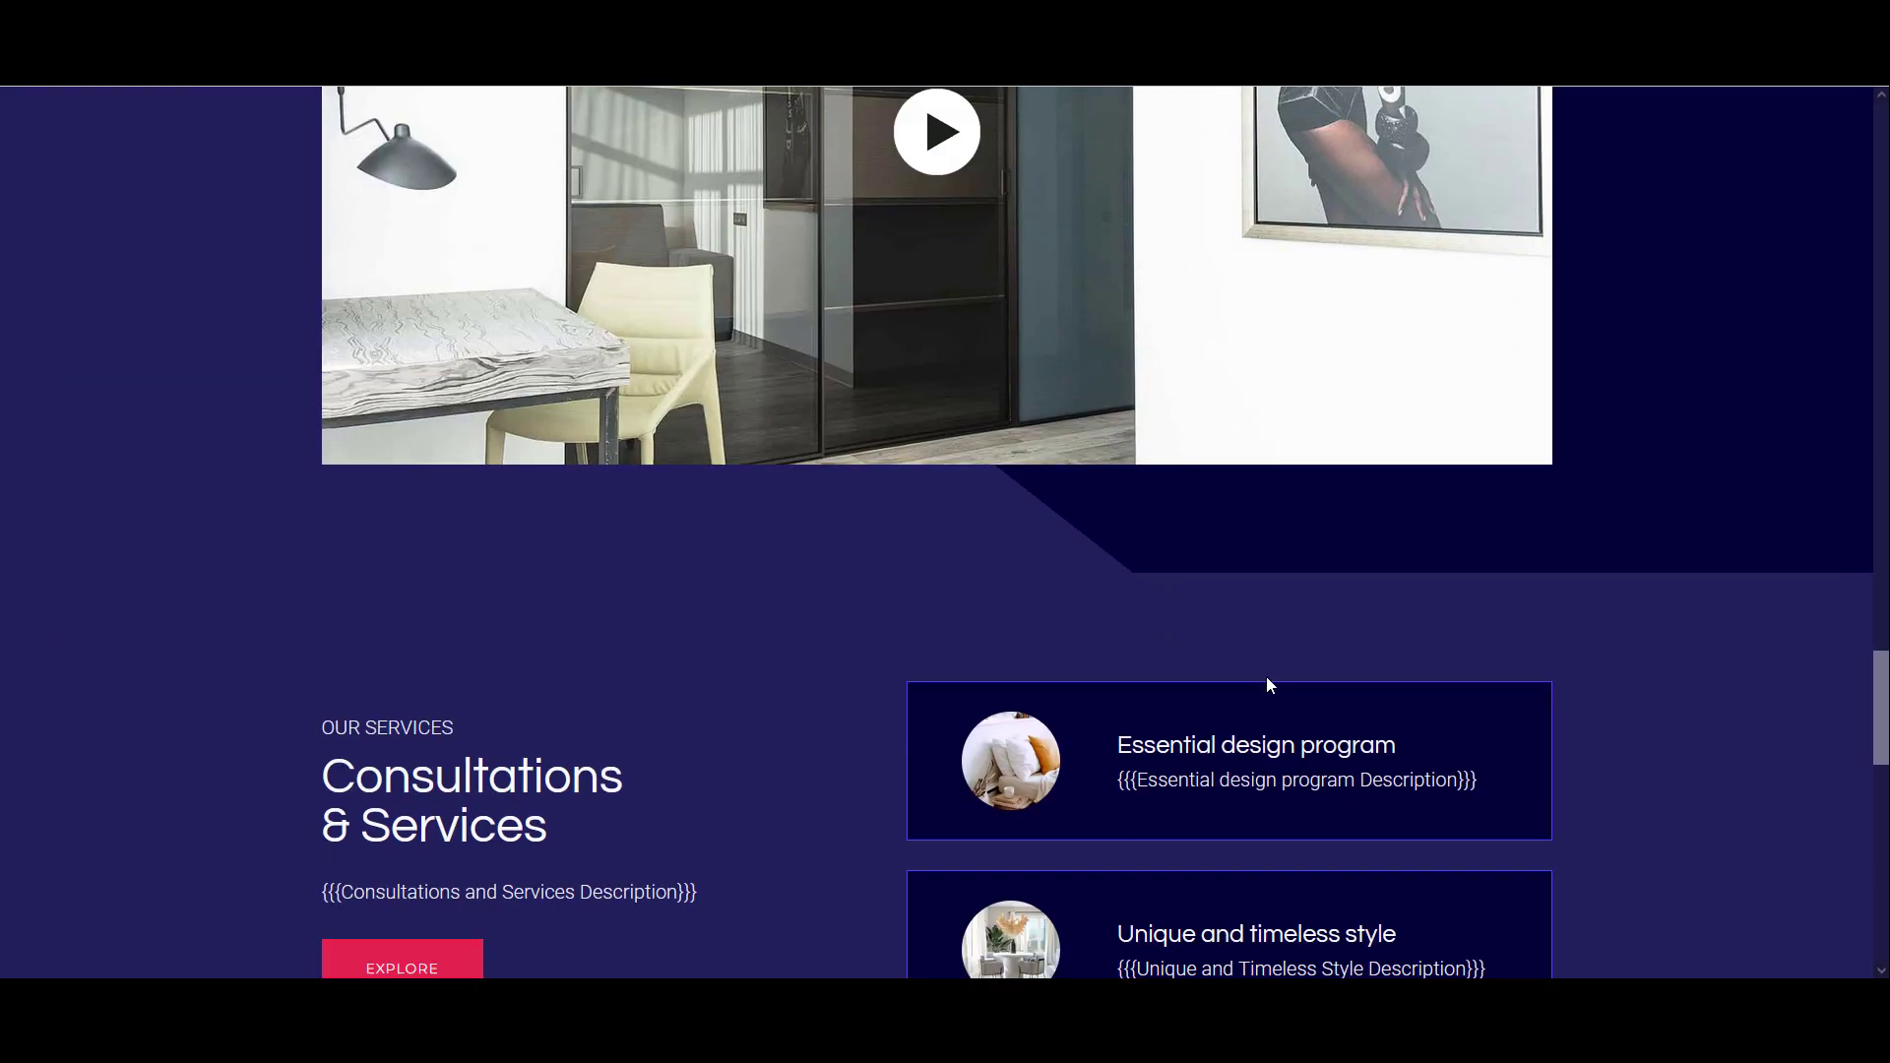
{"action": "scroll", "coordinate": [1266, 676], "scroll_direction": "down", "scroll_amount": 14}
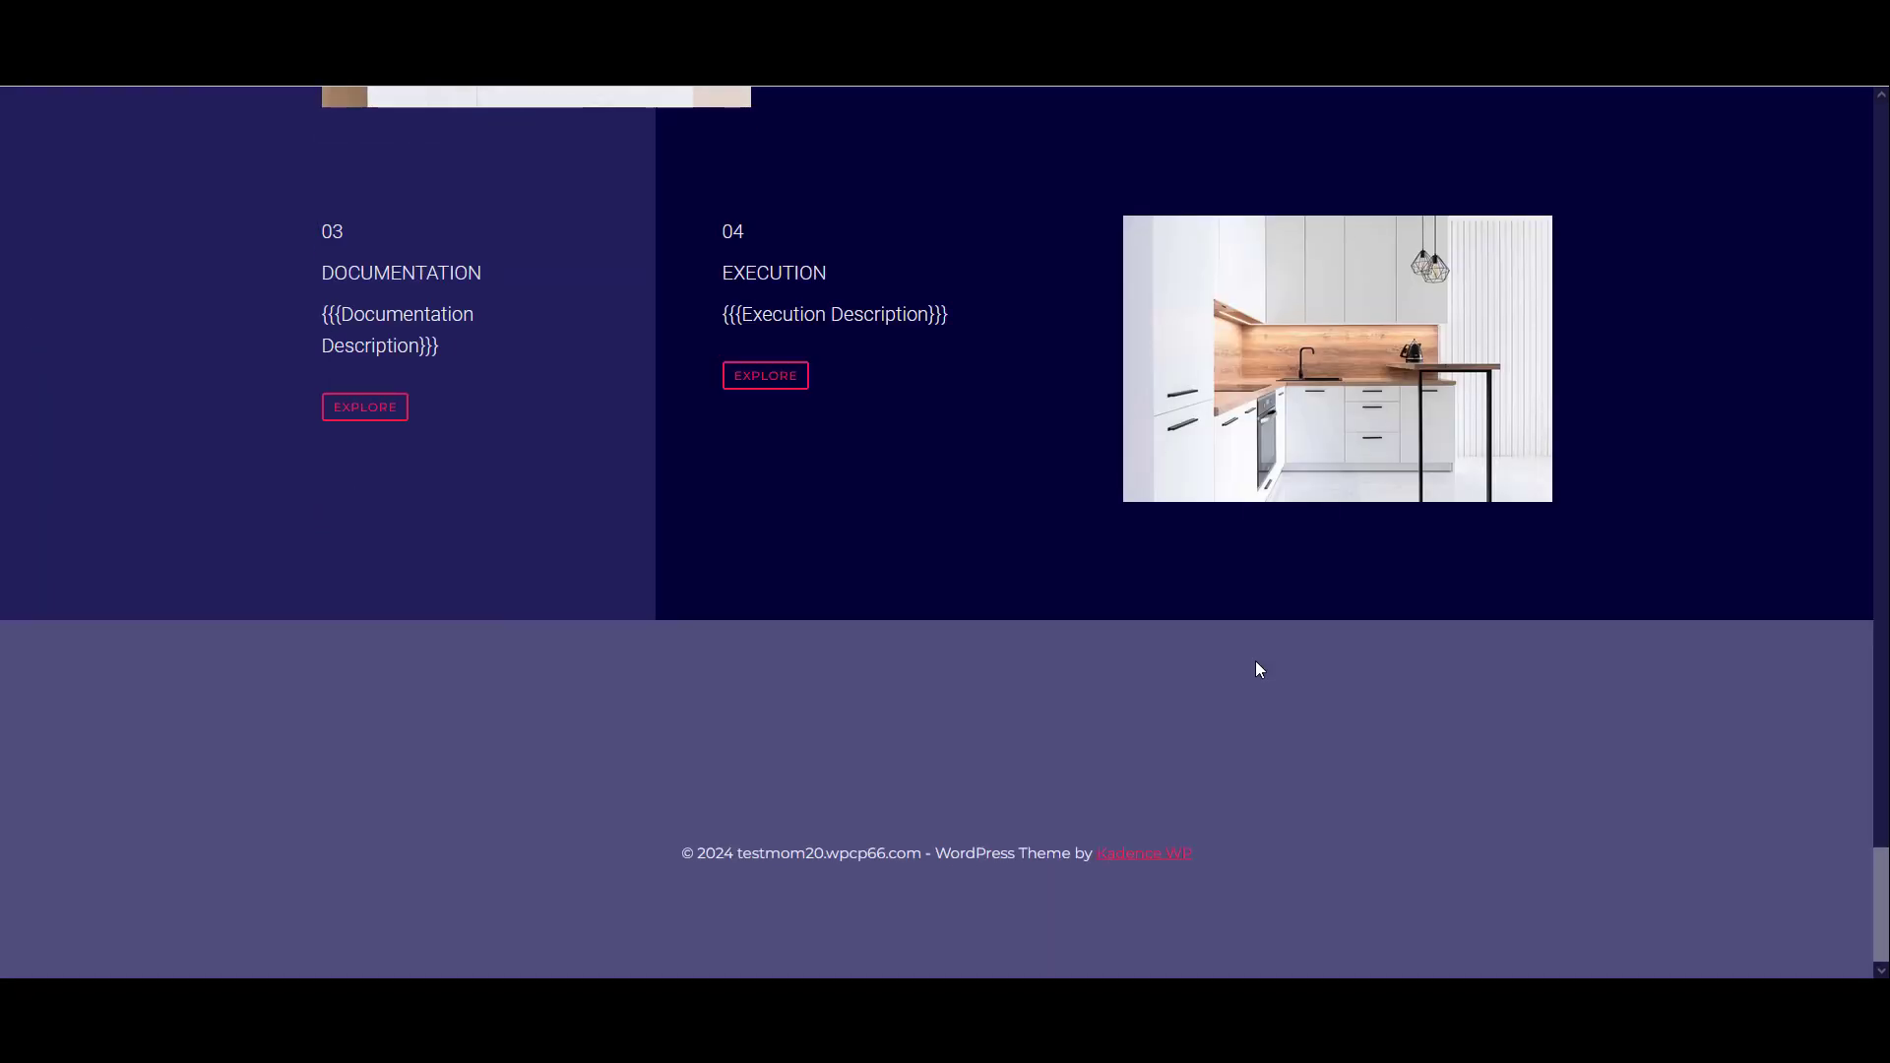
{"action": "scroll", "coordinate": [1257, 669], "scroll_direction": "up", "scroll_amount": 20}
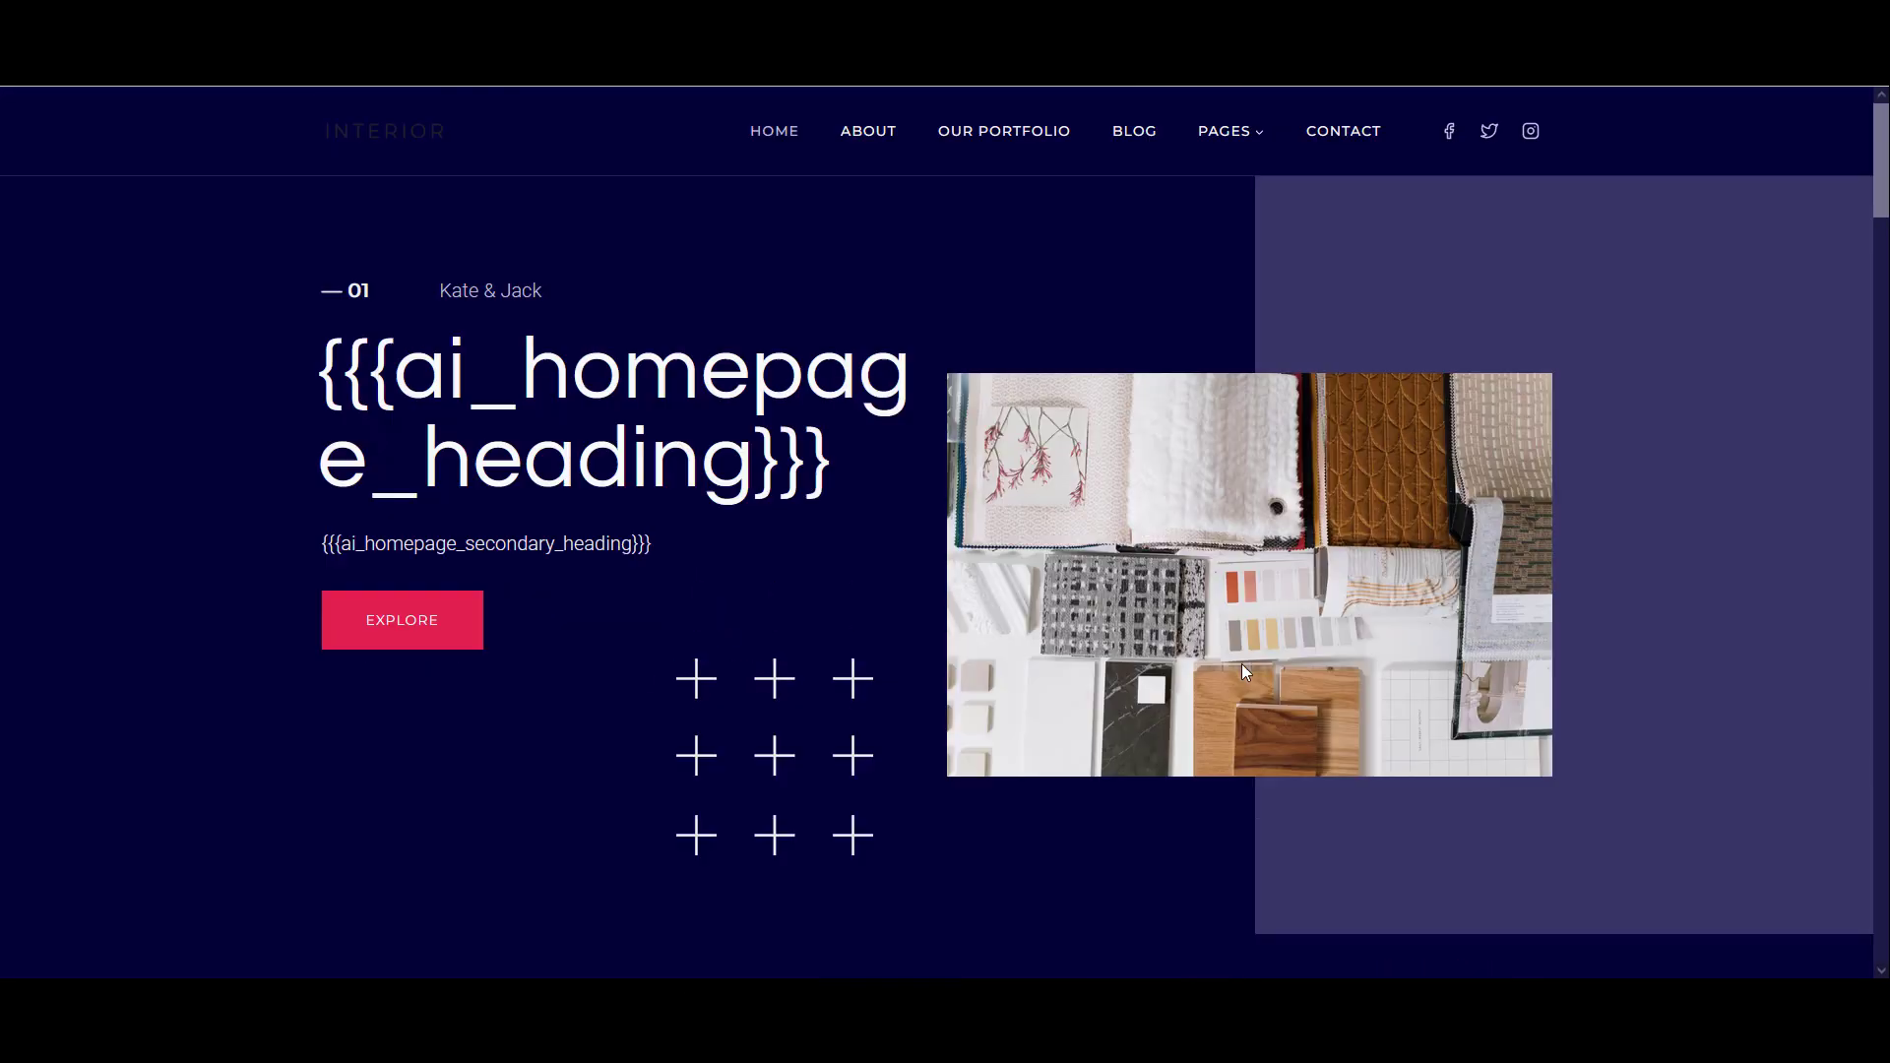
Examine the placeholders on the template site's Our Portfolio and About pages
{"action": "left_click", "coordinate": [1012, 132]}
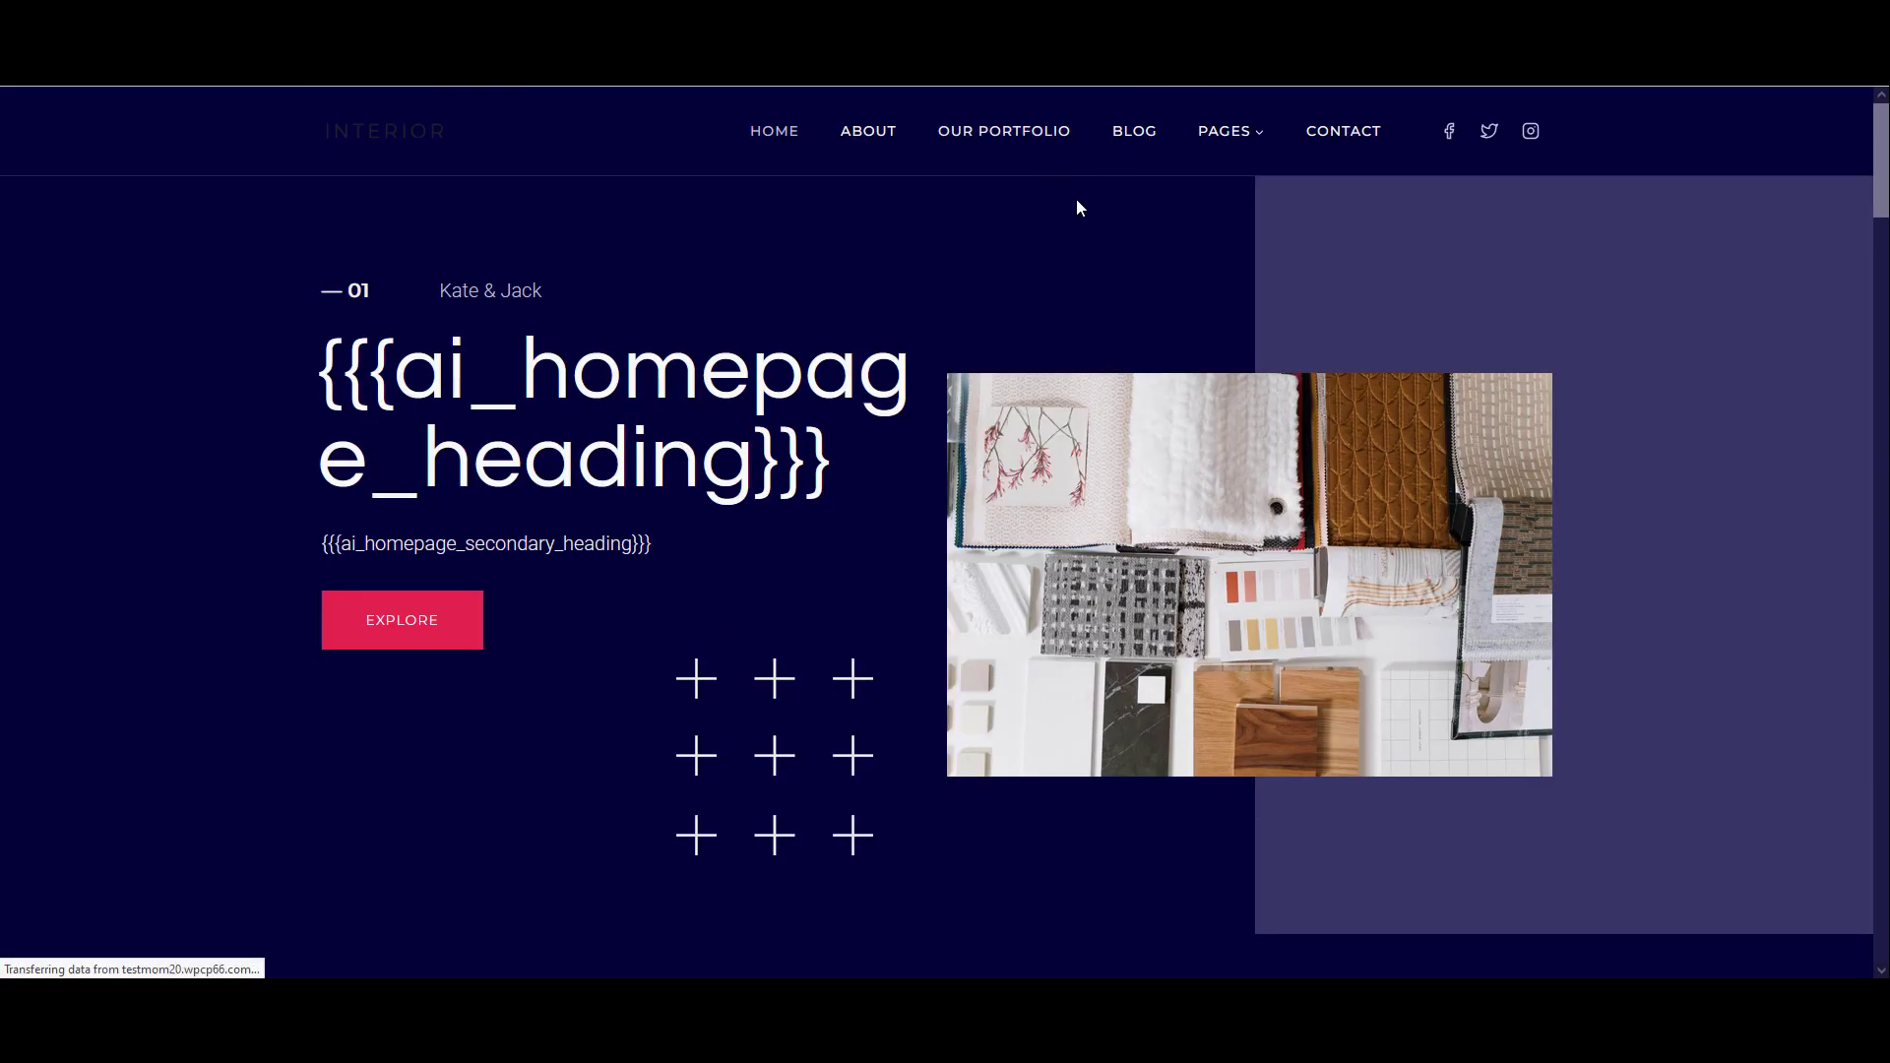
{"action": "scroll", "coordinate": [1043, 380], "scroll_direction": "down", "scroll_amount": 10}
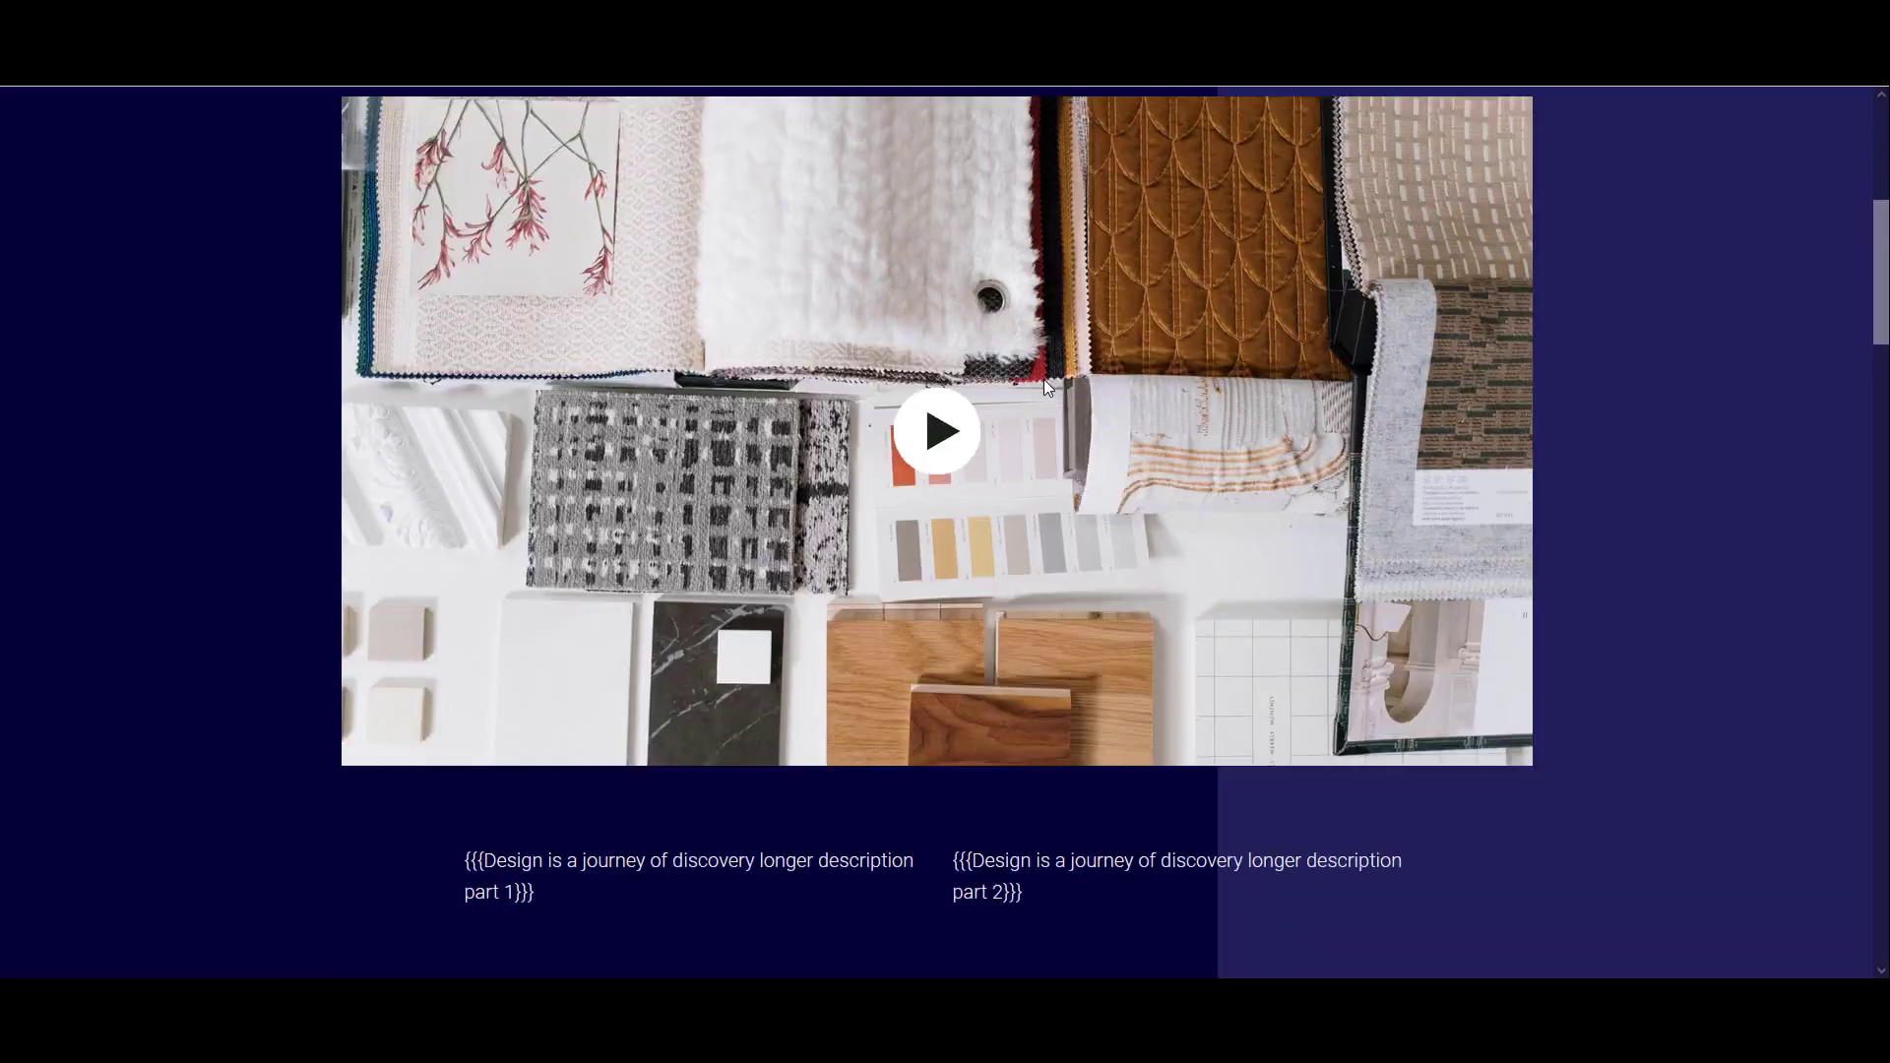
{"action": "scroll", "coordinate": [1043, 379], "scroll_direction": "up", "scroll_amount": 10}
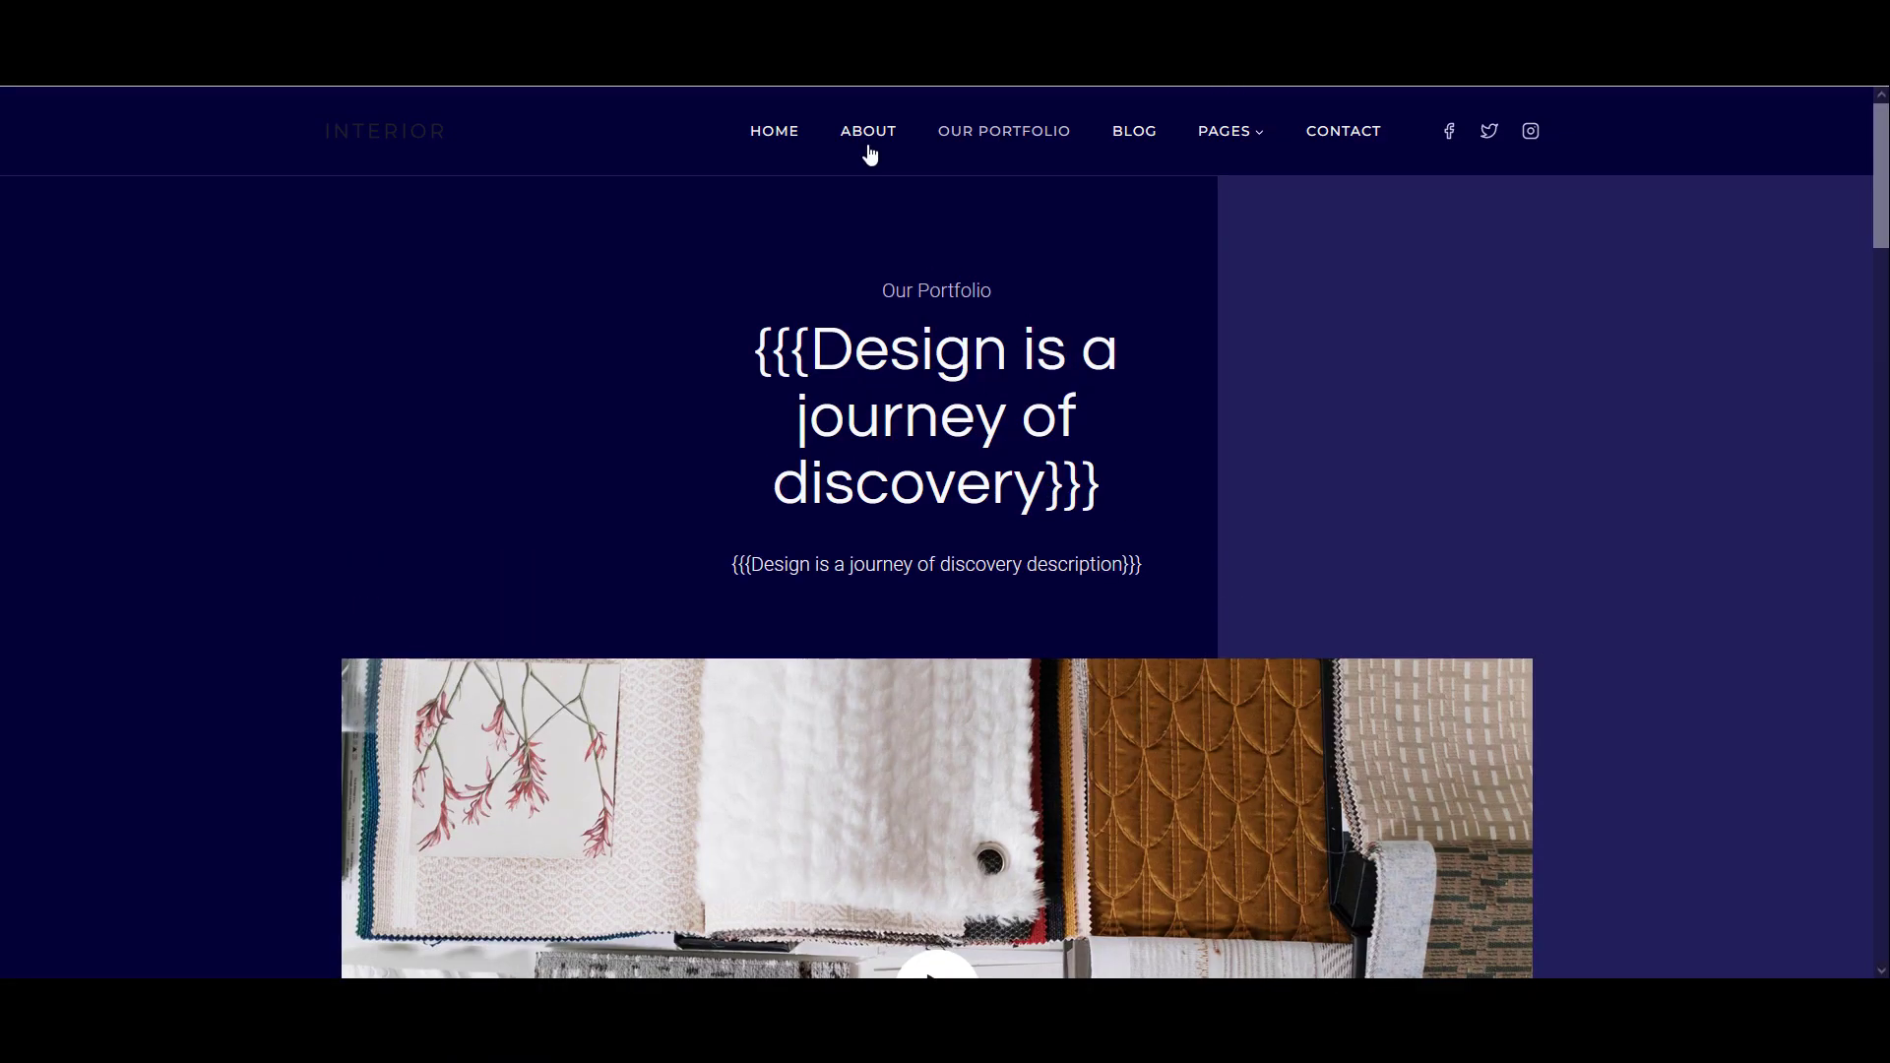
{"action": "left_click", "coordinate": [869, 148]}
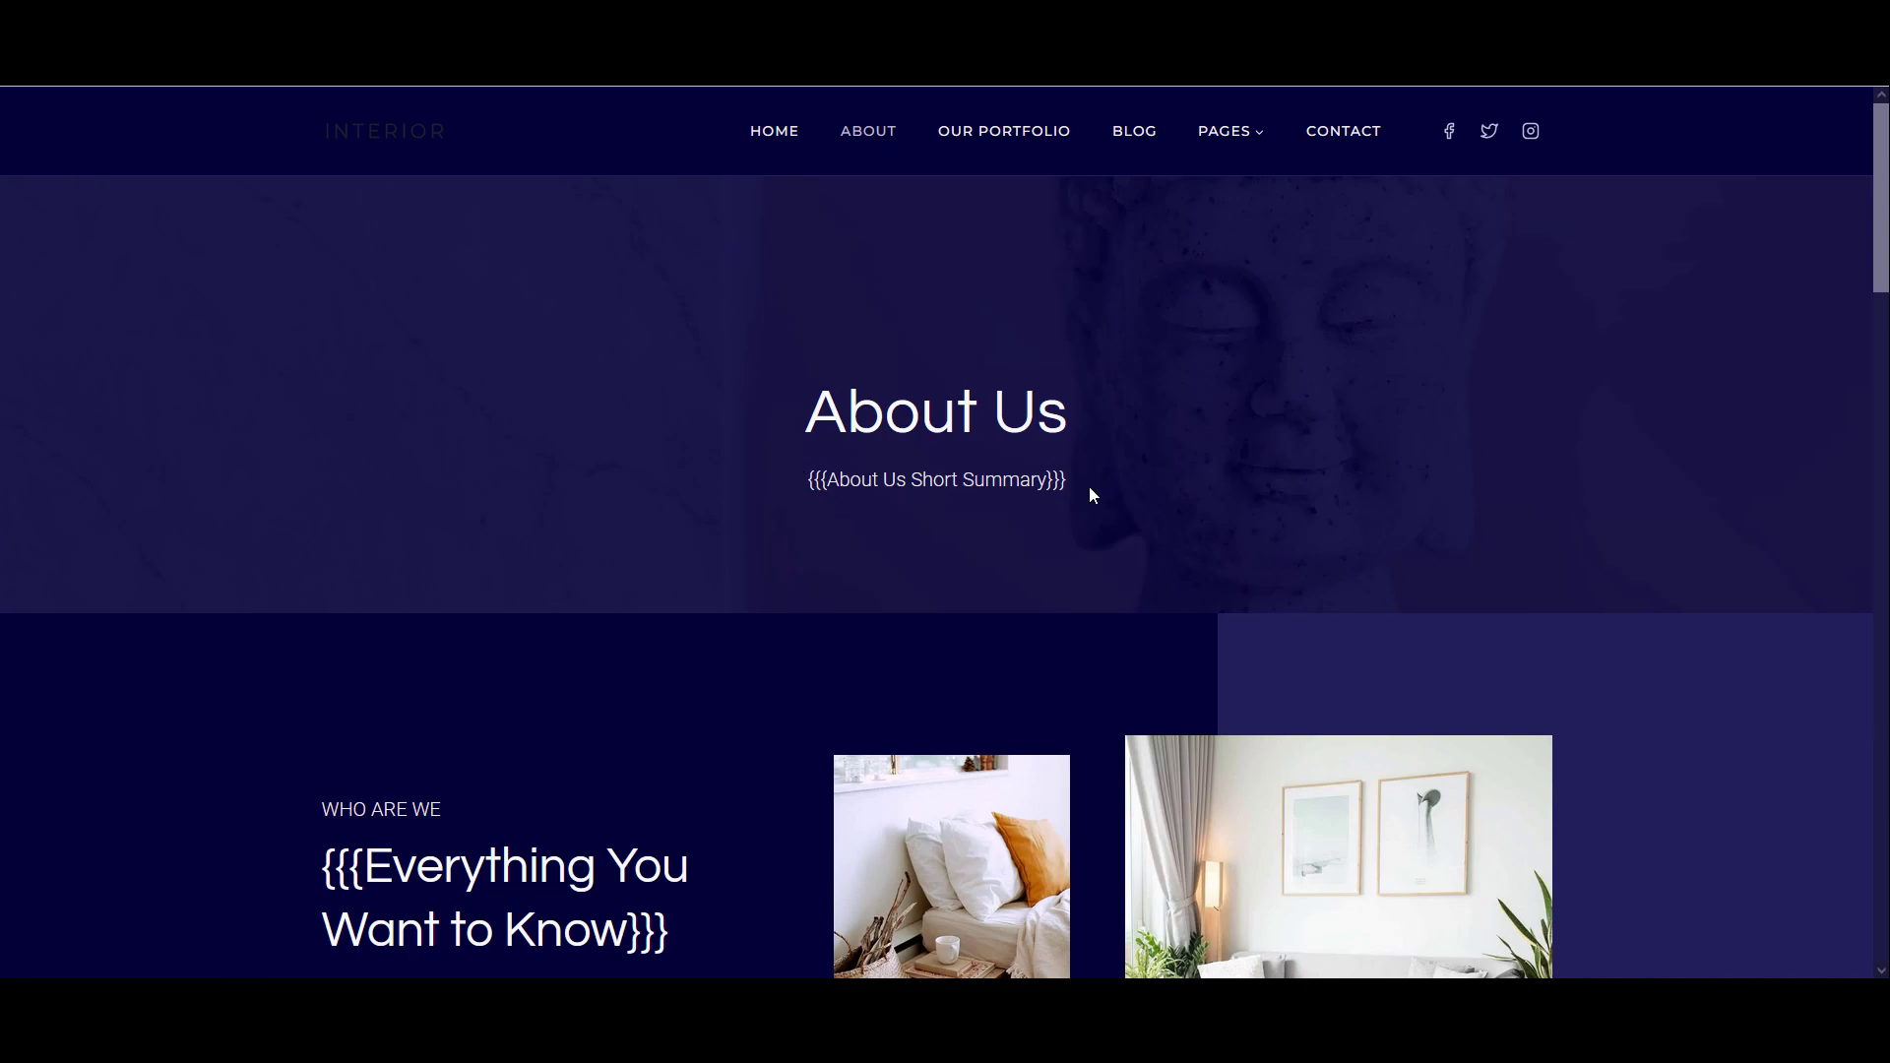
{"action": "scroll", "coordinate": [856, 520], "scroll_direction": "down", "scroll_amount": 4}
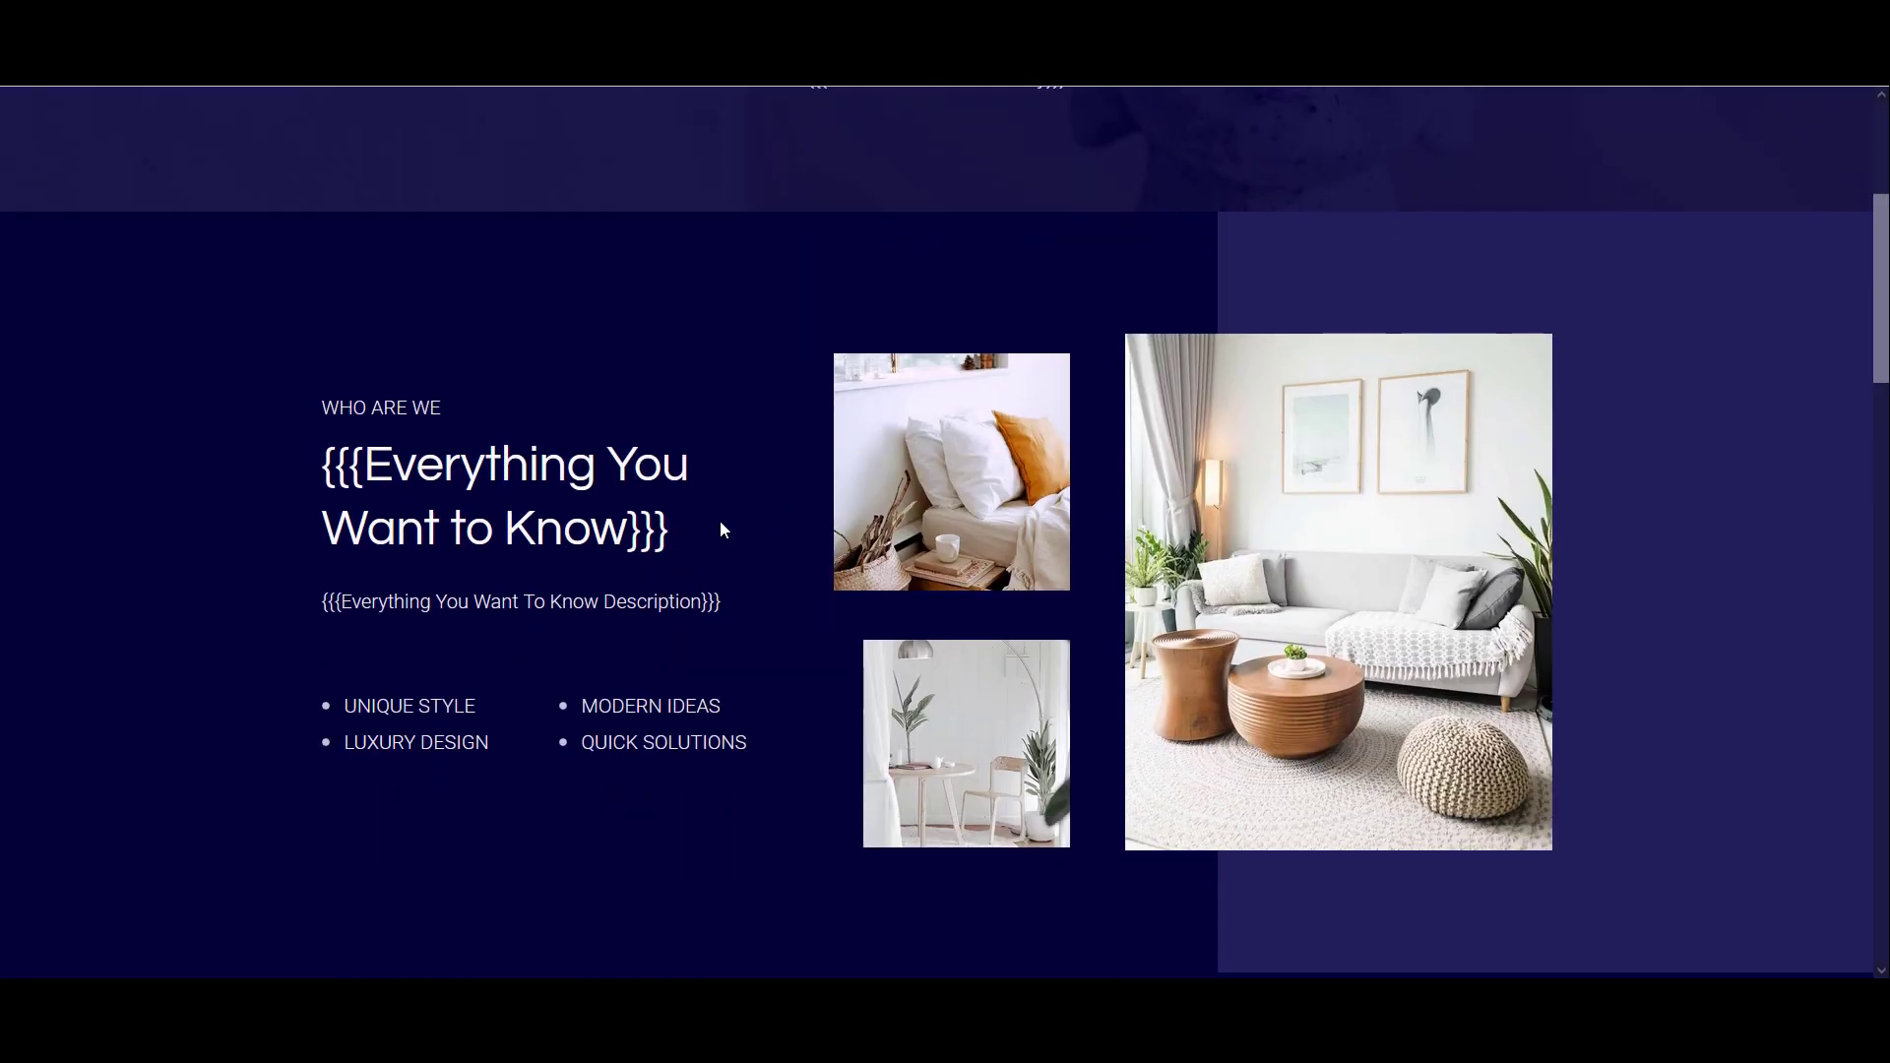
{"action": "scroll", "coordinate": [720, 521], "scroll_direction": "down", "scroll_amount": 15}
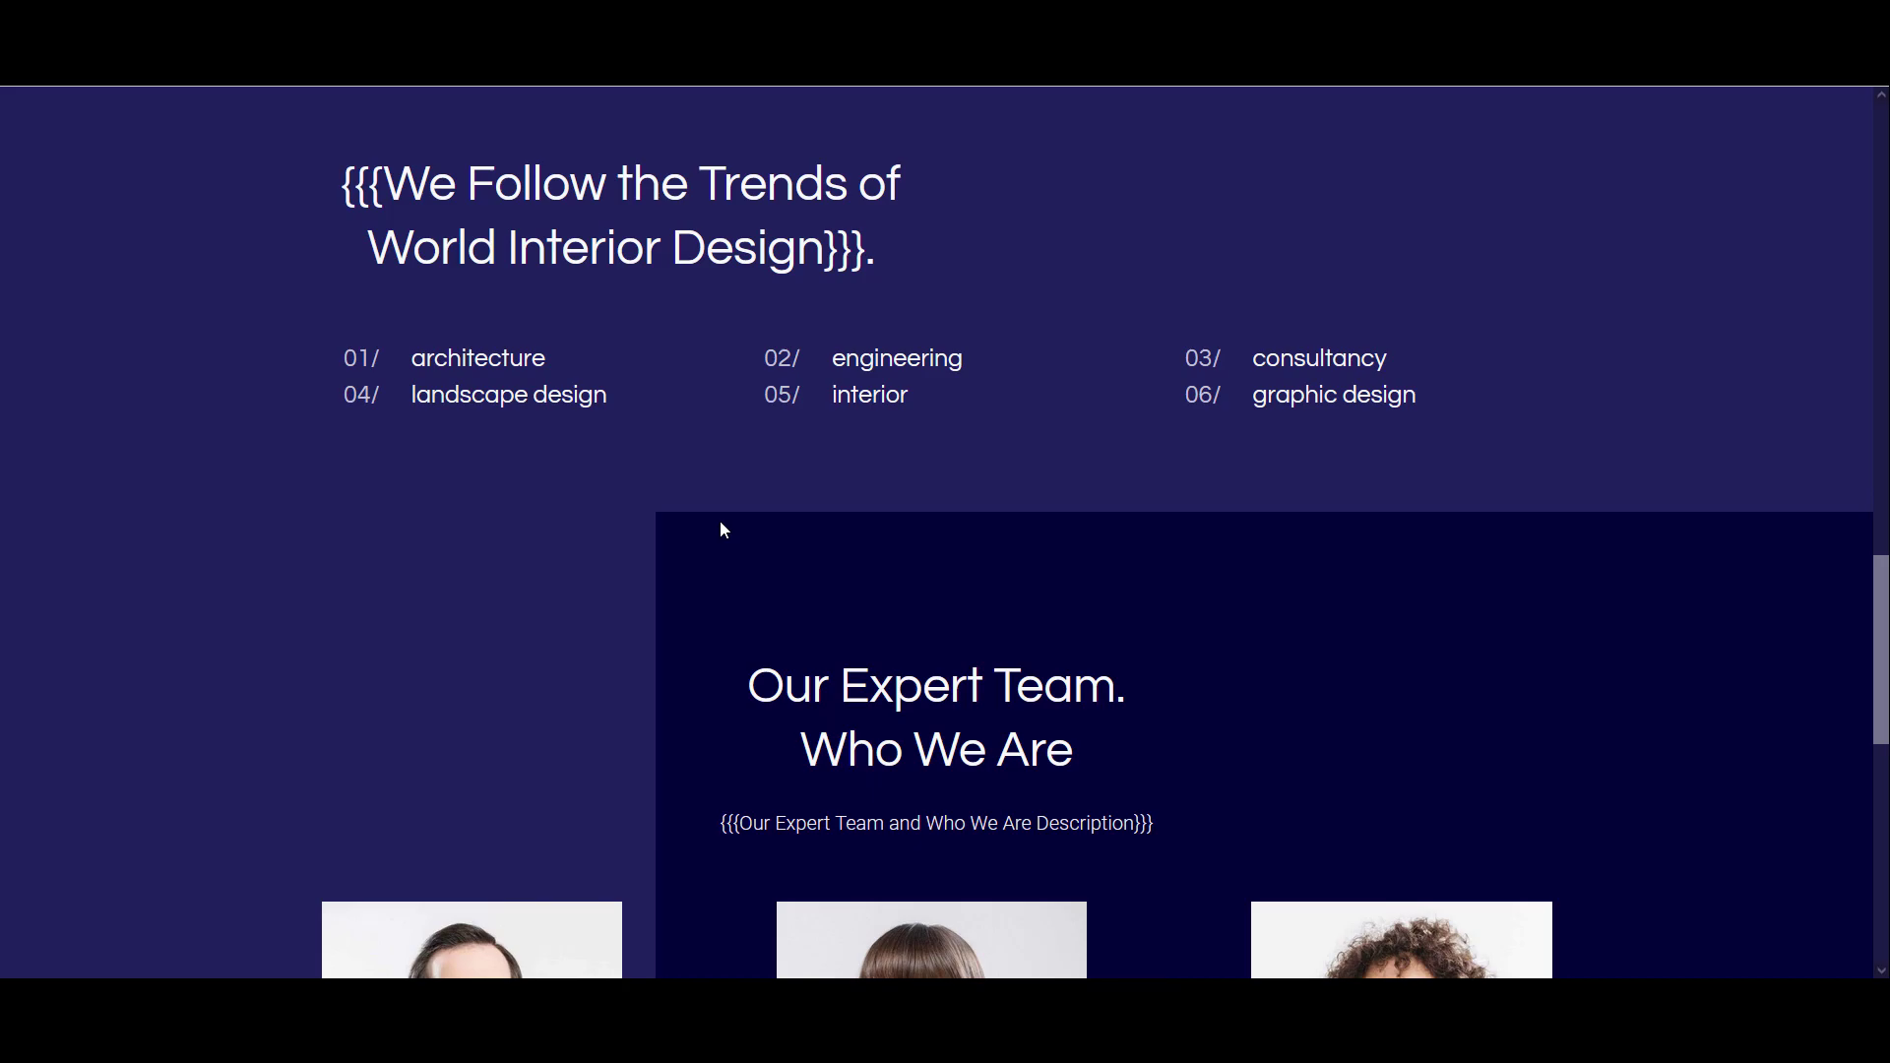
{"action": "scroll", "coordinate": [724, 531], "scroll_direction": "down", "scroll_amount": 4}
{"action": "scroll", "coordinate": [724, 530], "scroll_direction": "up", "scroll_amount": 20}
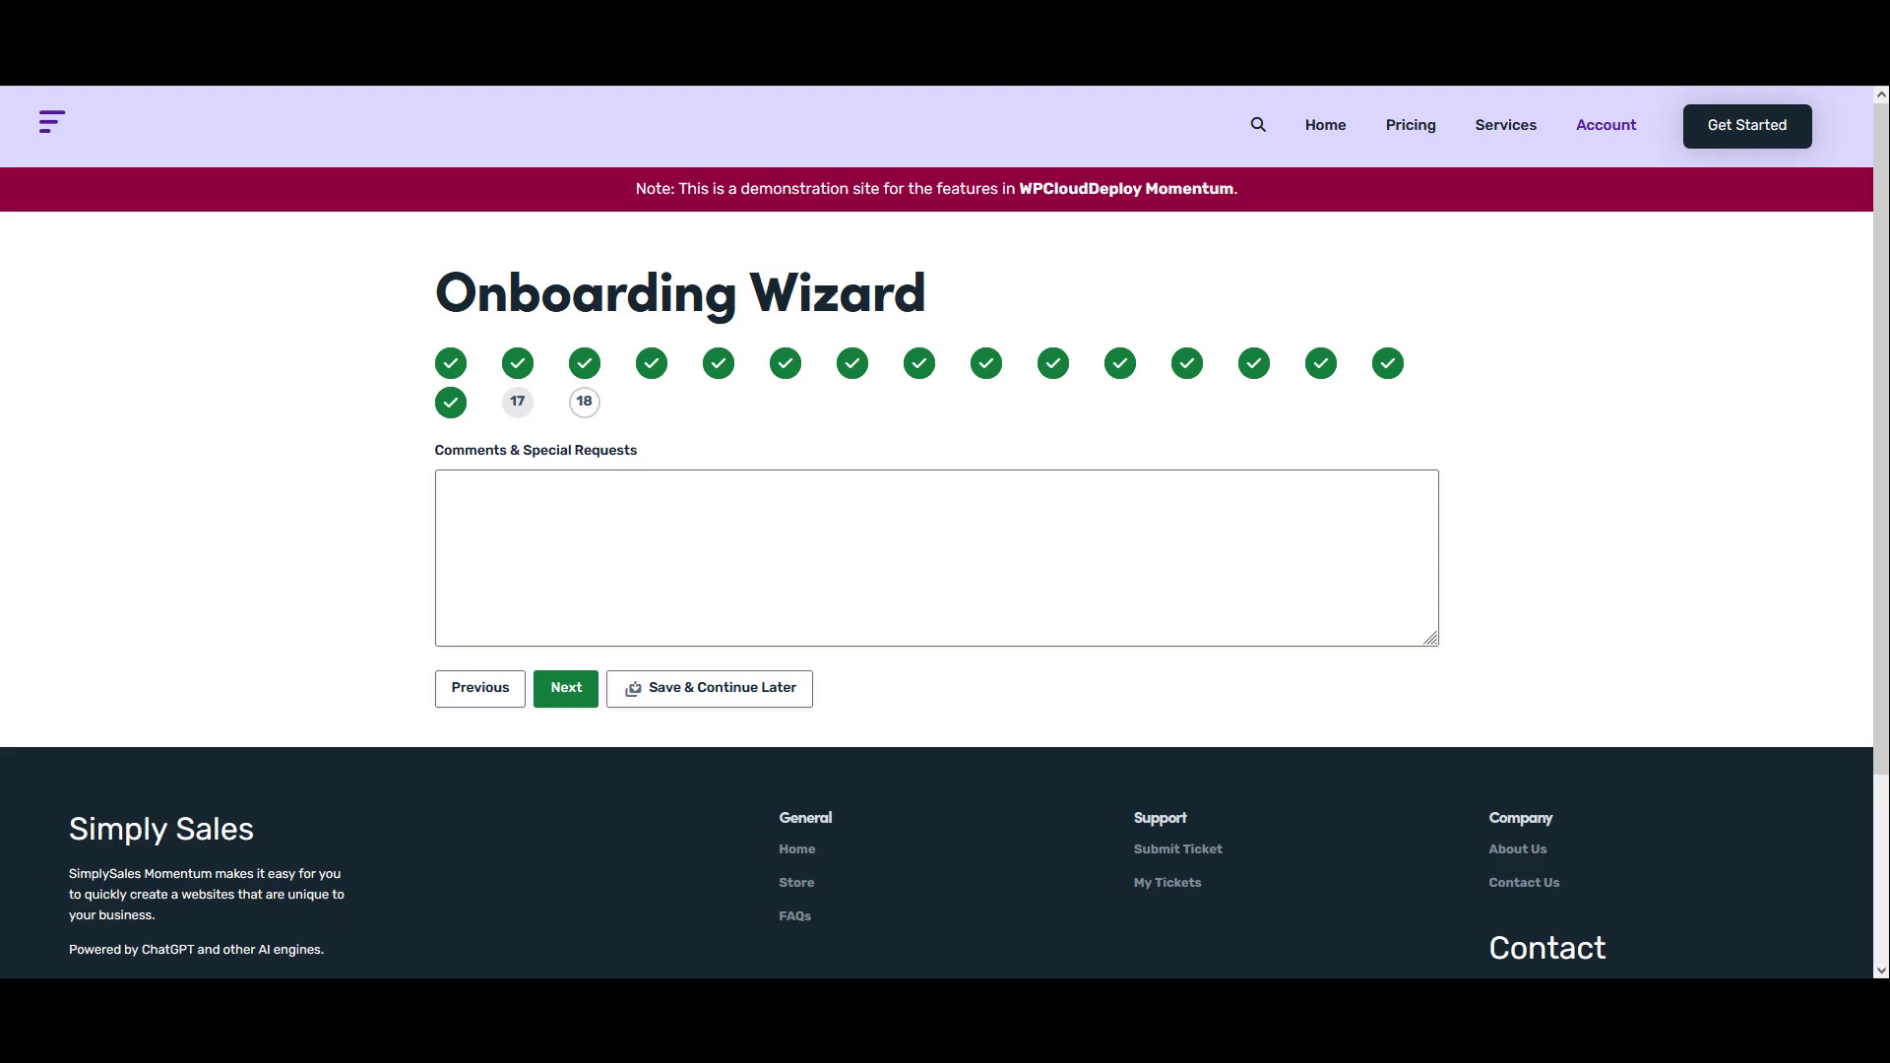
Leave the comments and special requests empty, review the onboarding summary and submit the form
{"action": "left_click", "coordinate": [576, 697]}
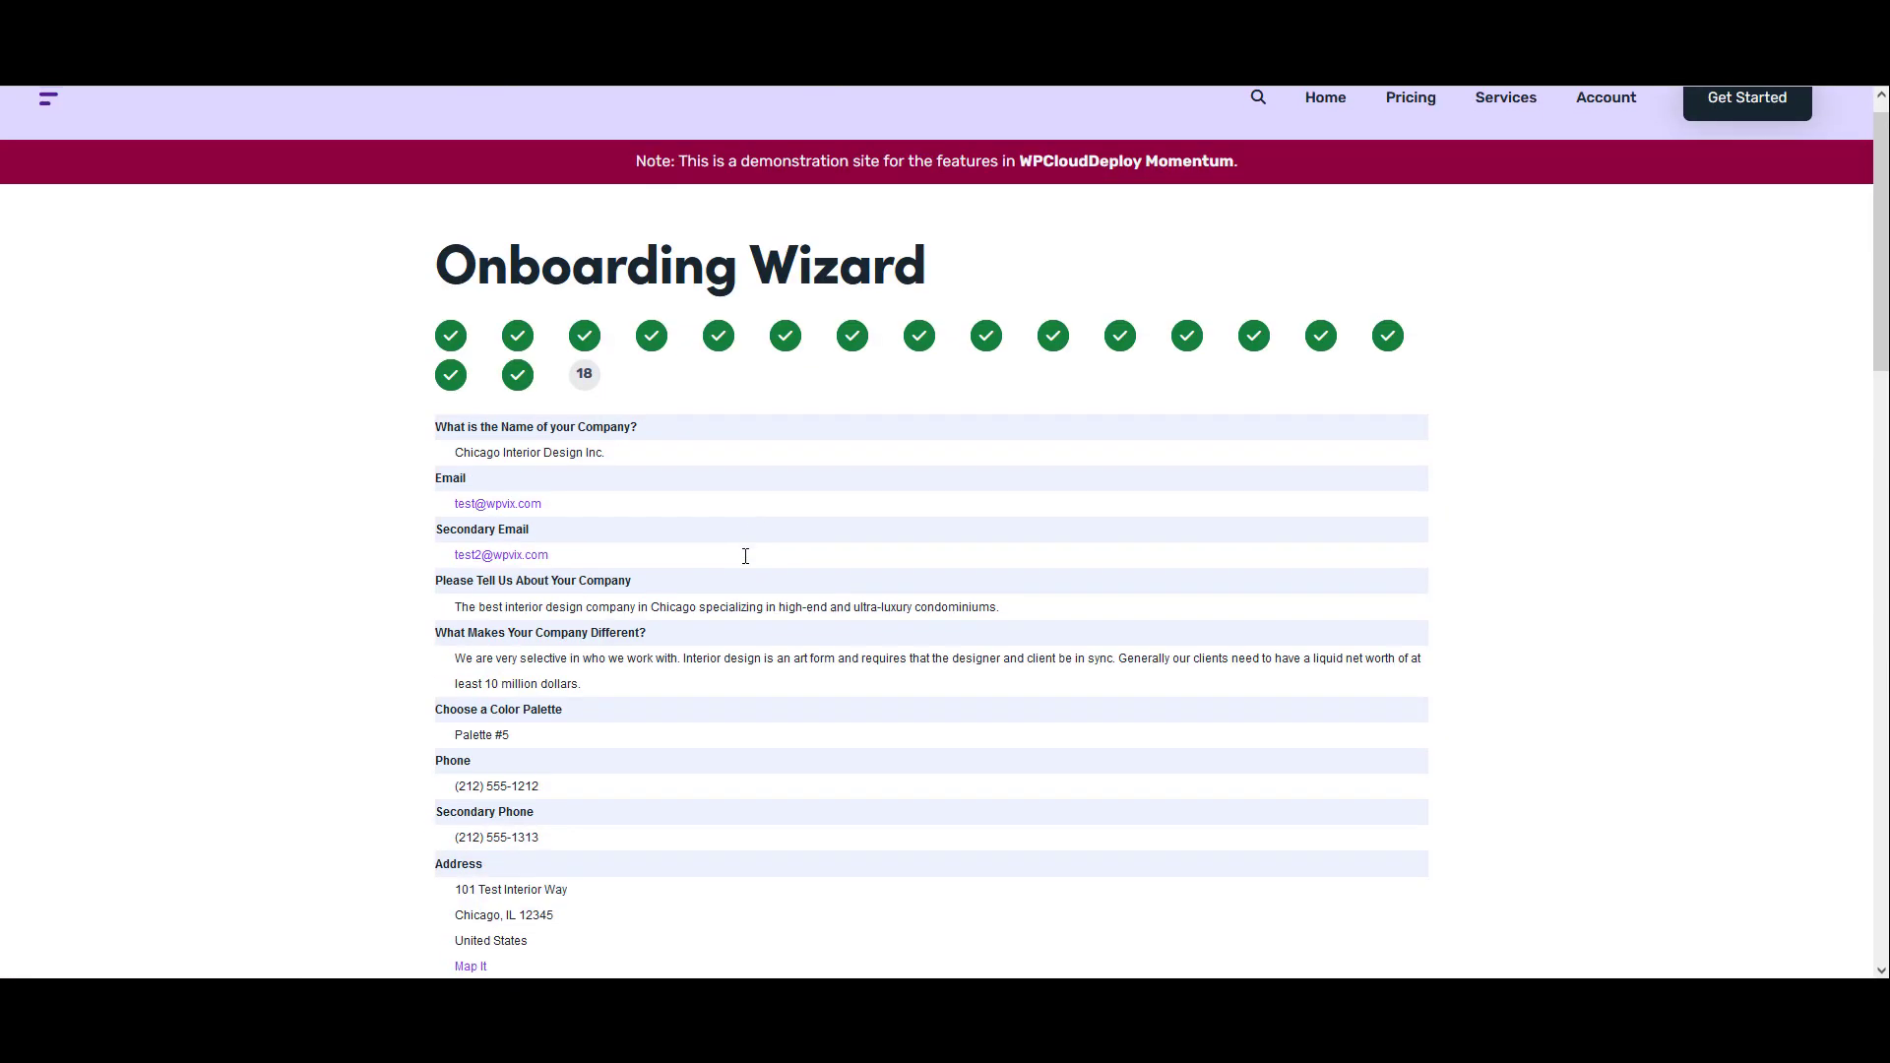
{"action": "scroll", "coordinate": [759, 531], "scroll_direction": "down", "scroll_amount": 10}
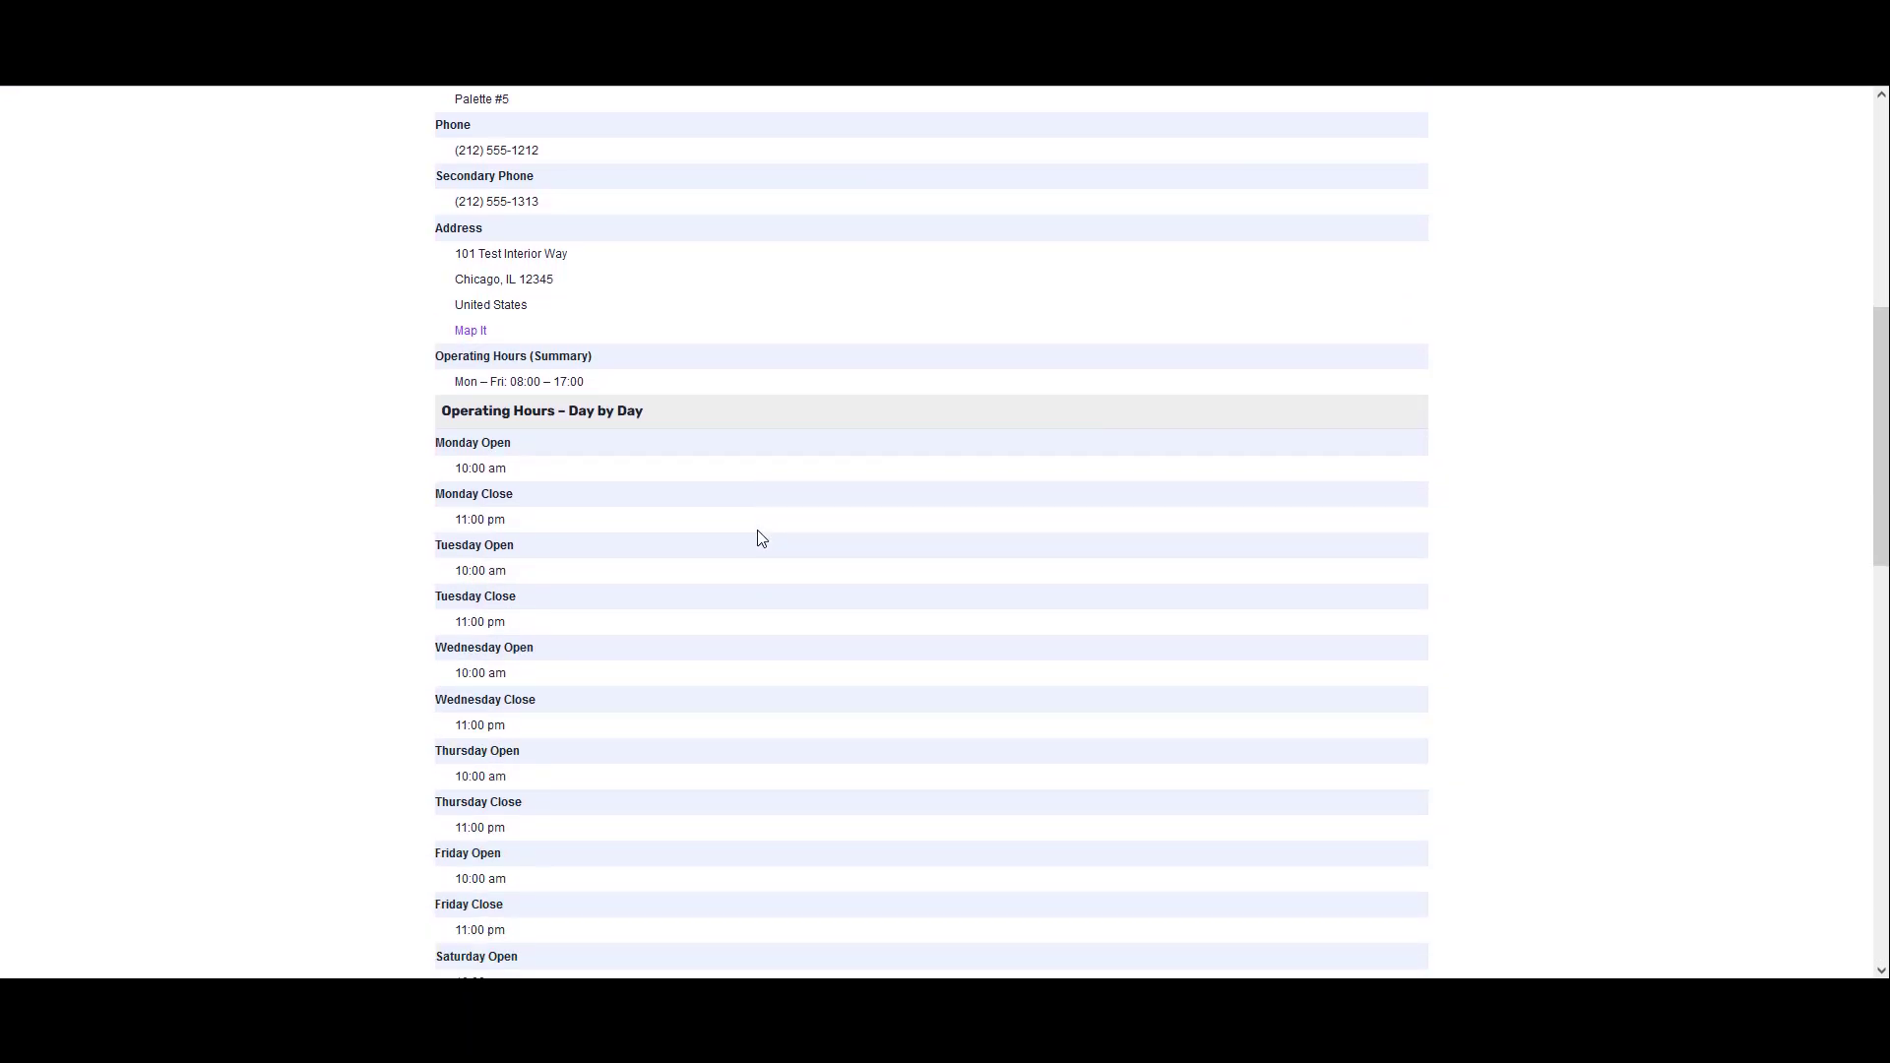
{"action": "scroll", "coordinate": [759, 537], "scroll_direction": "down", "scroll_amount": 5}
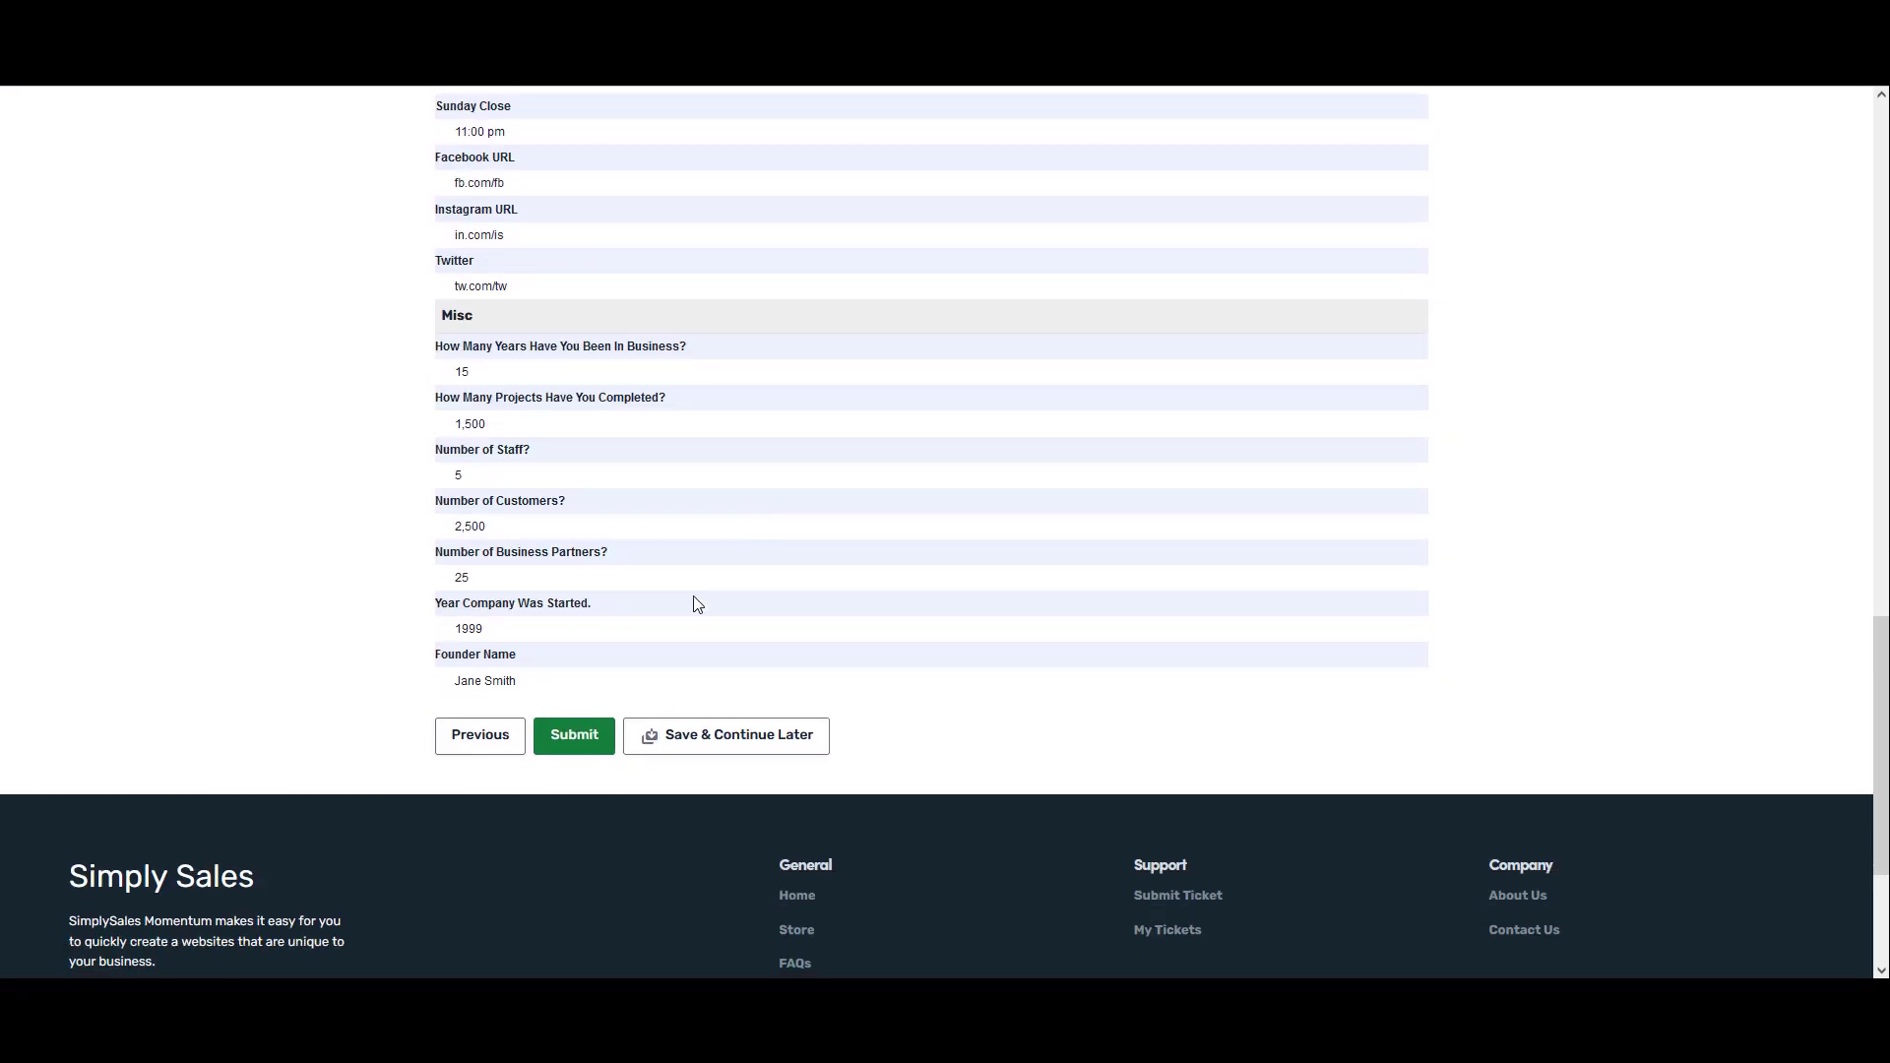
{"action": "left_click", "coordinate": [590, 744]}
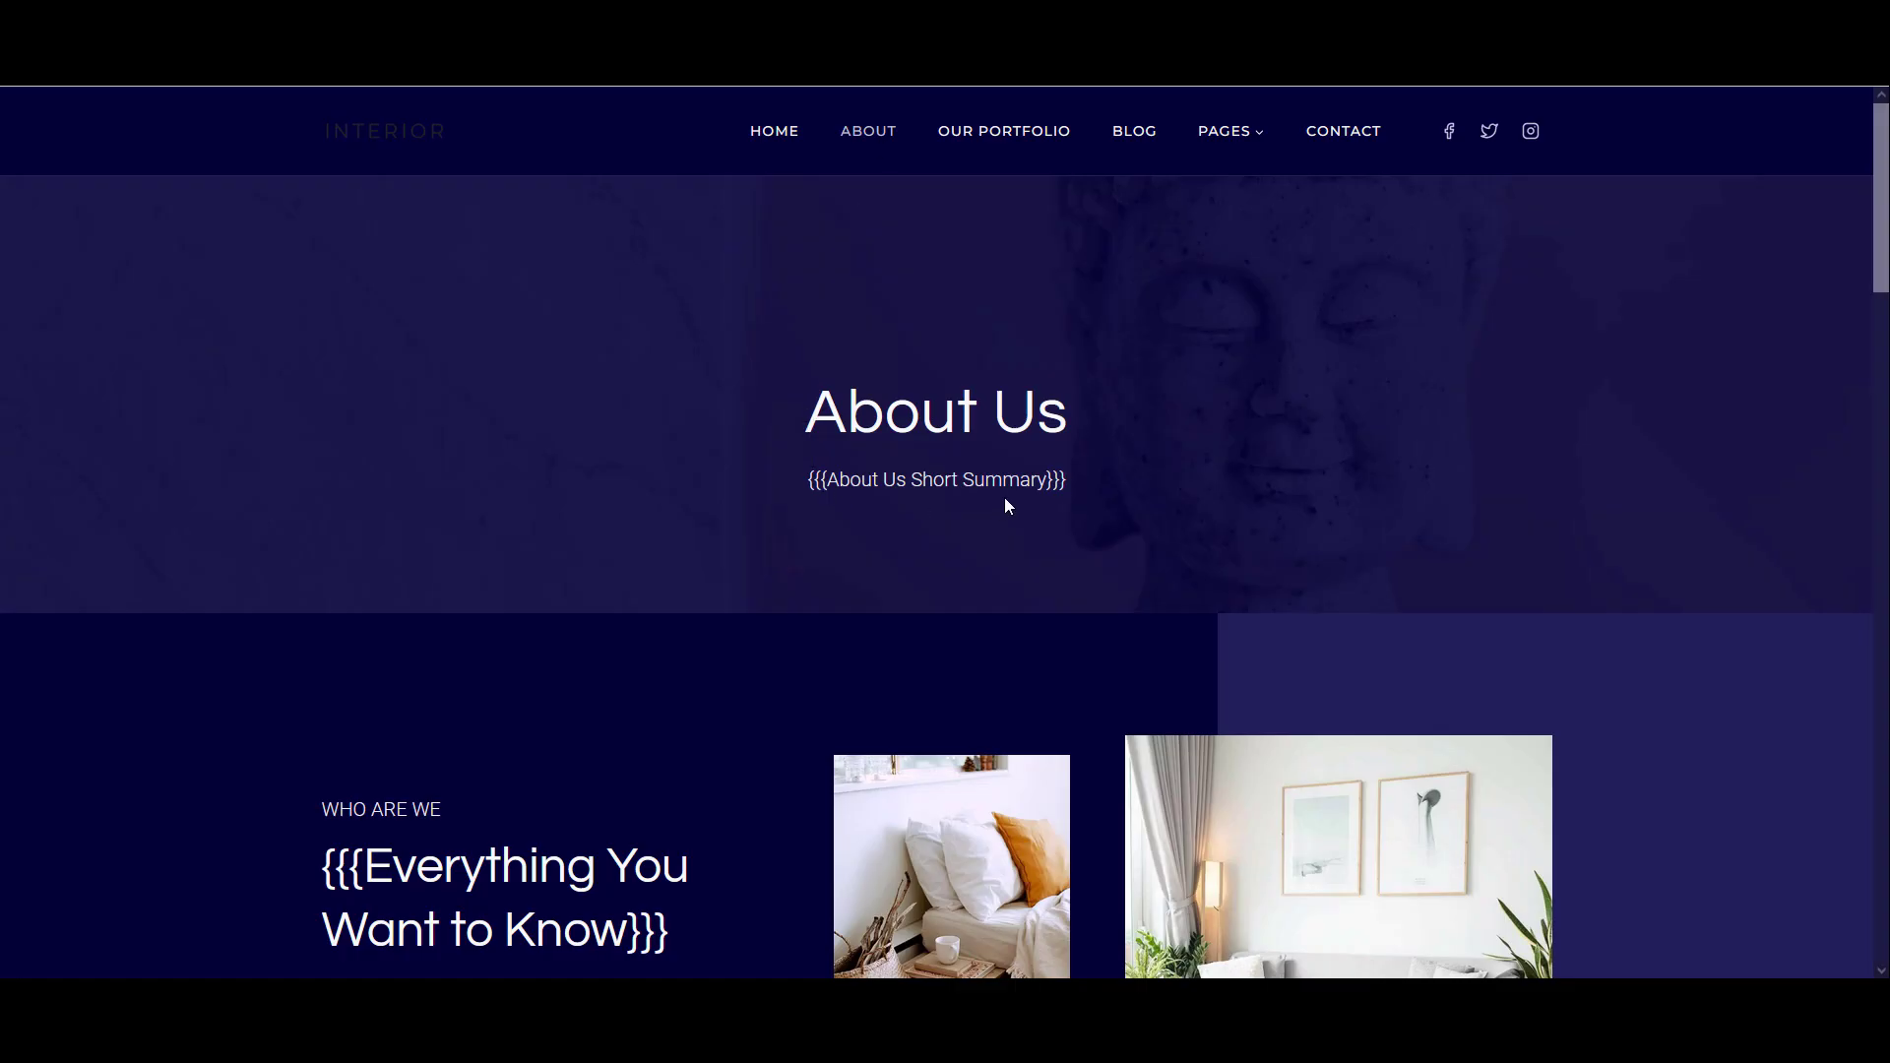
Open the generated interior site's home page and examine the AI-written headline, section texts and images from top to bottom
{"action": "left_click", "coordinate": [775, 138]}
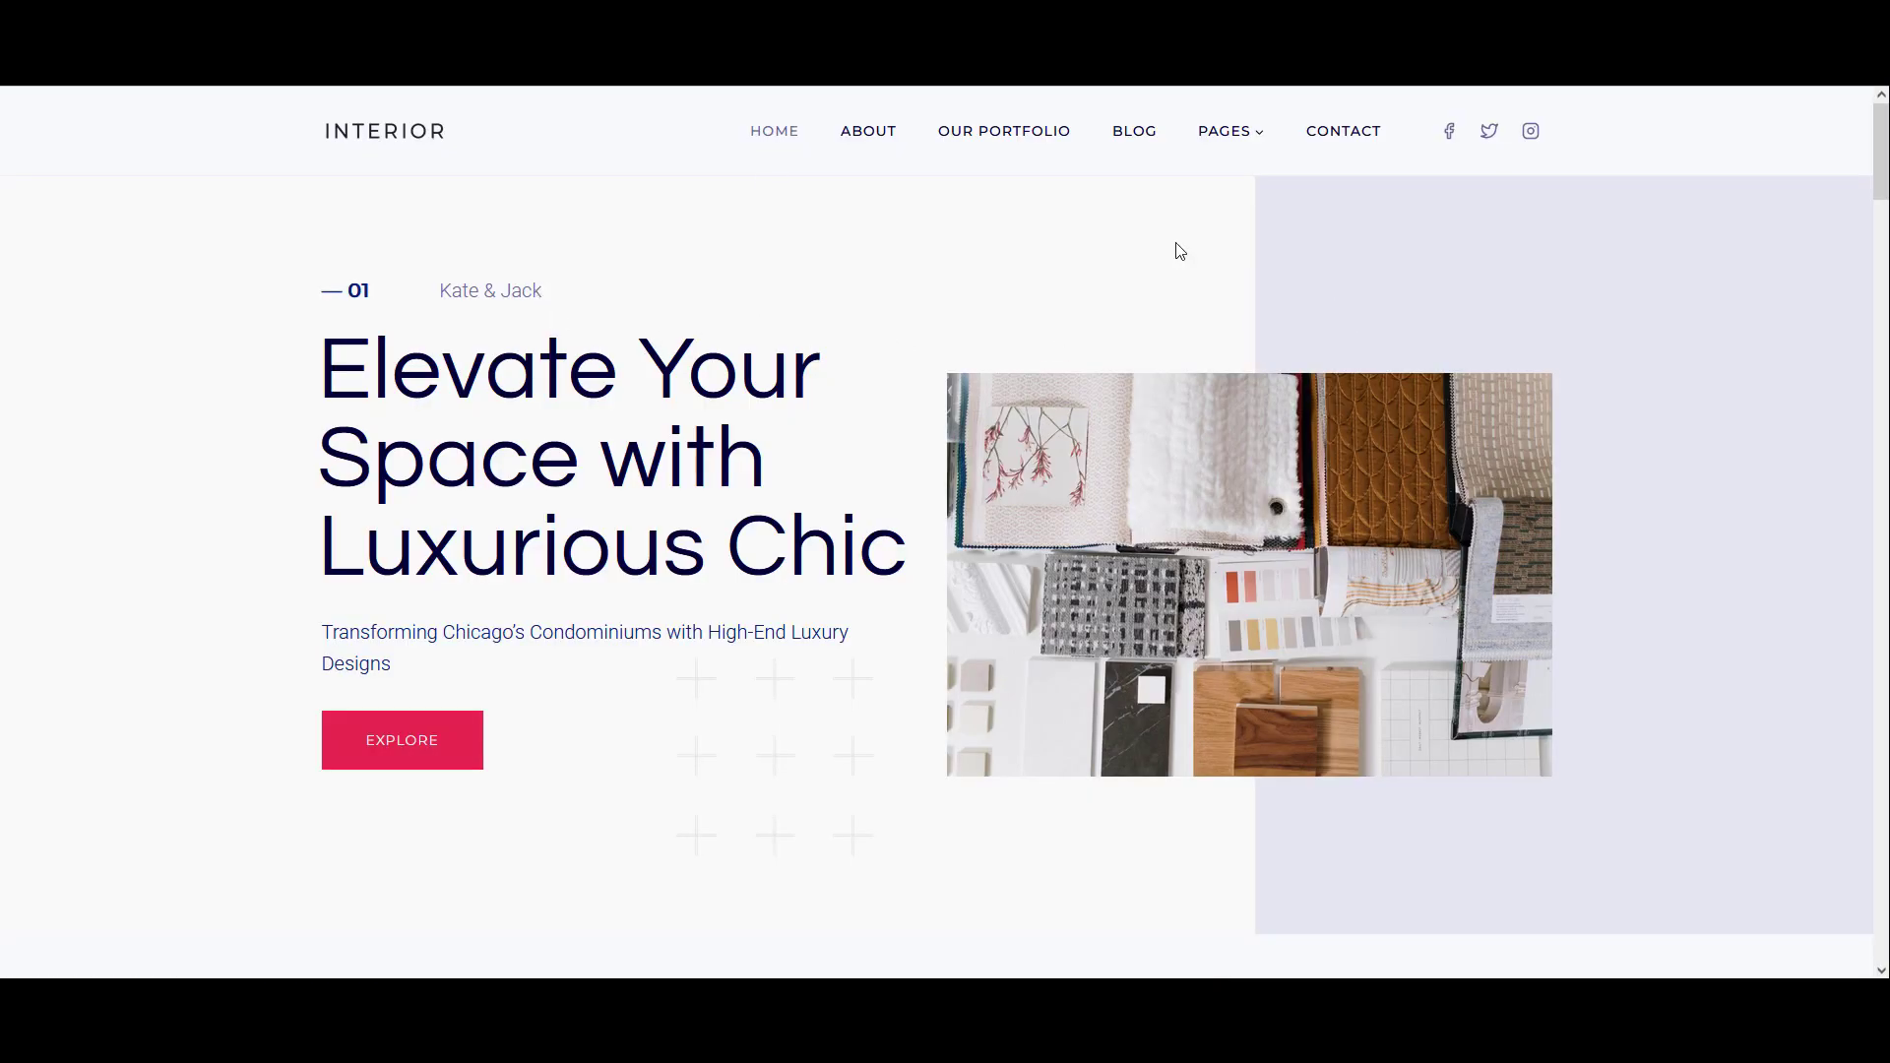
{"action": "left_click_drag", "start_coordinate": [316, 369], "coordinate": [906, 559]}
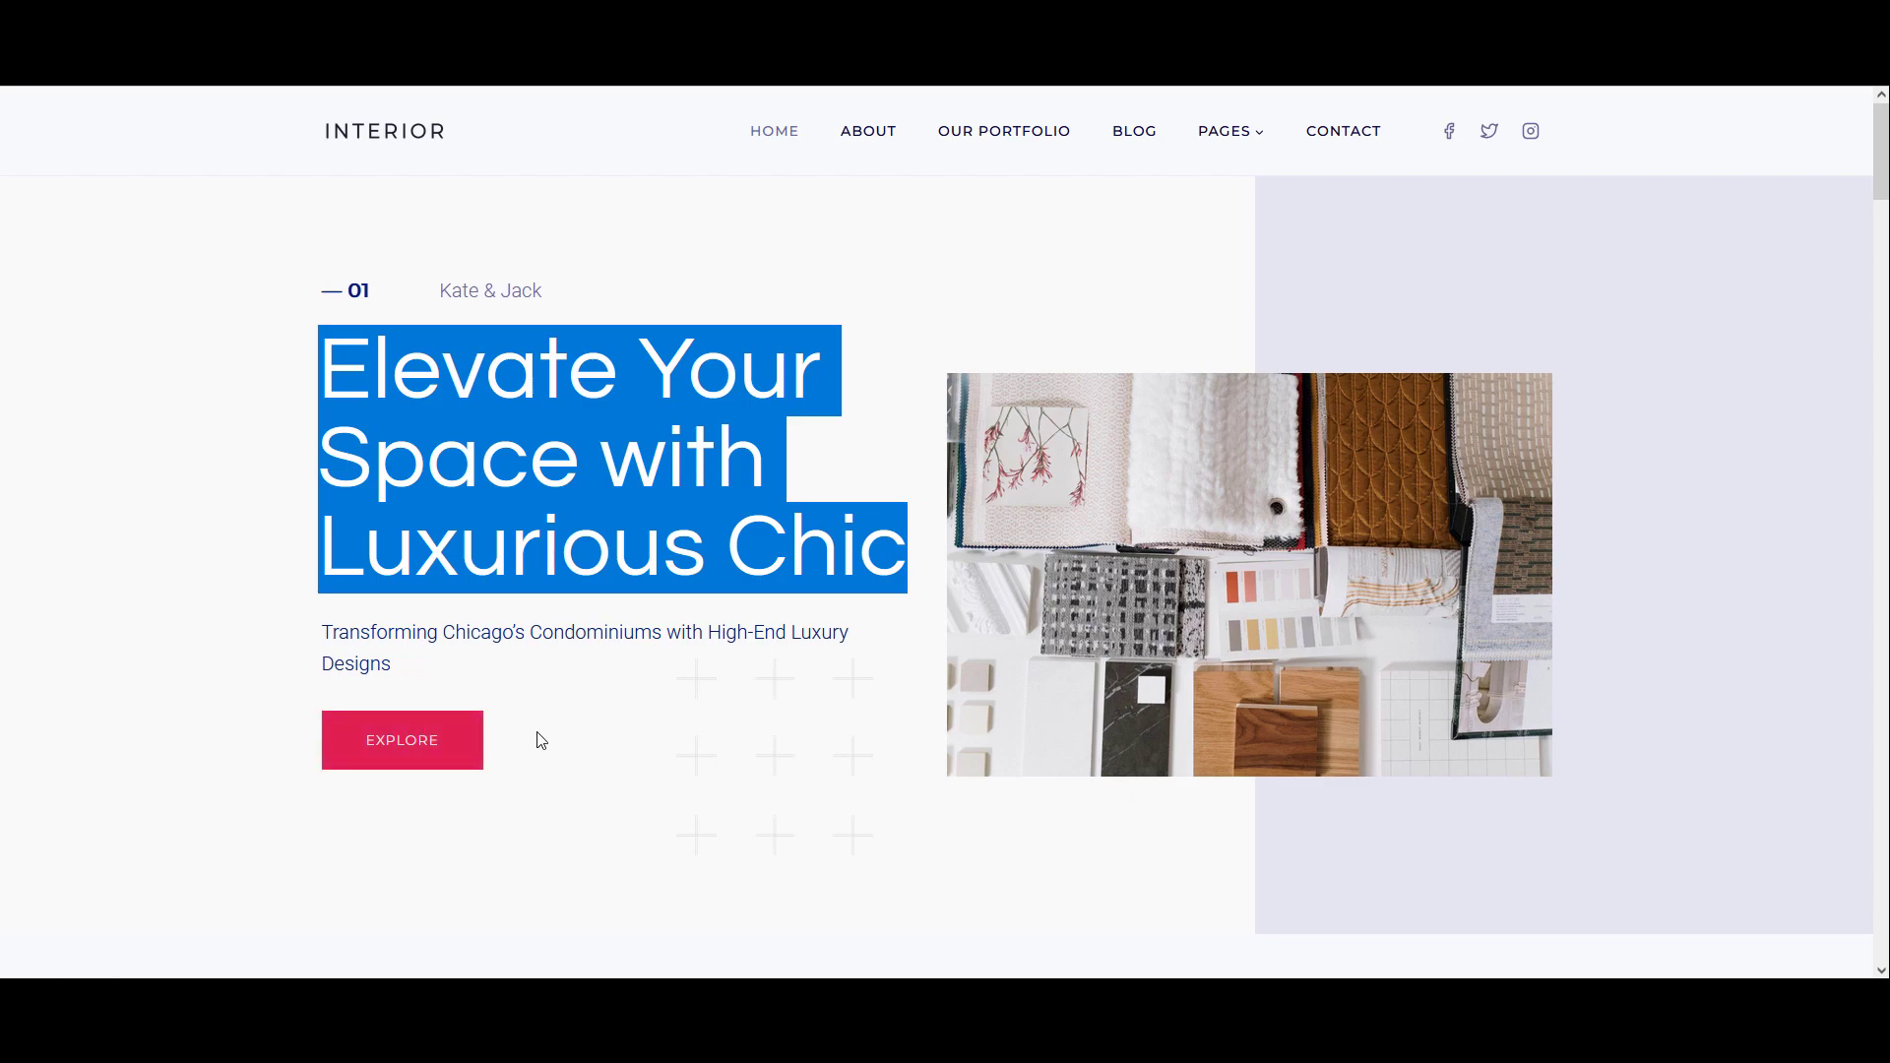
{"action": "left_click", "coordinate": [268, 470]}
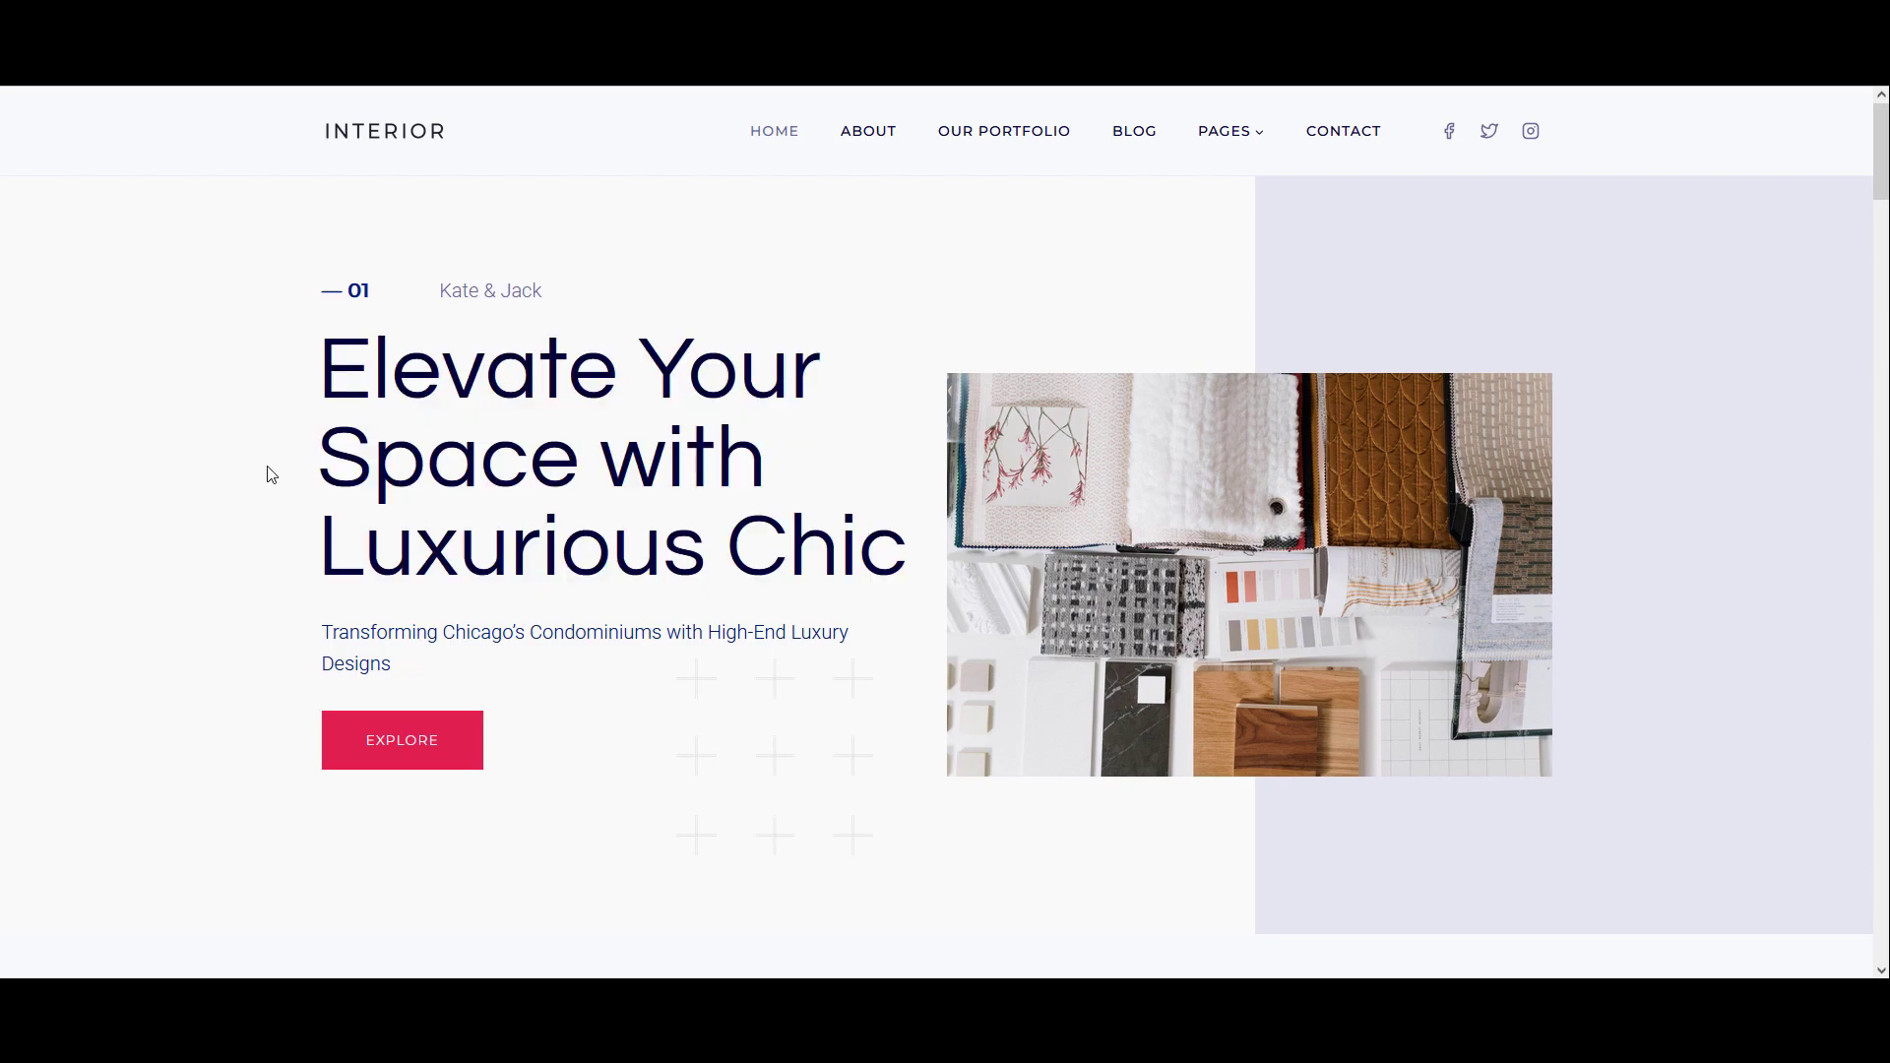
{"action": "scroll", "coordinate": [539, 669], "scroll_direction": "down", "scroll_amount": 6}
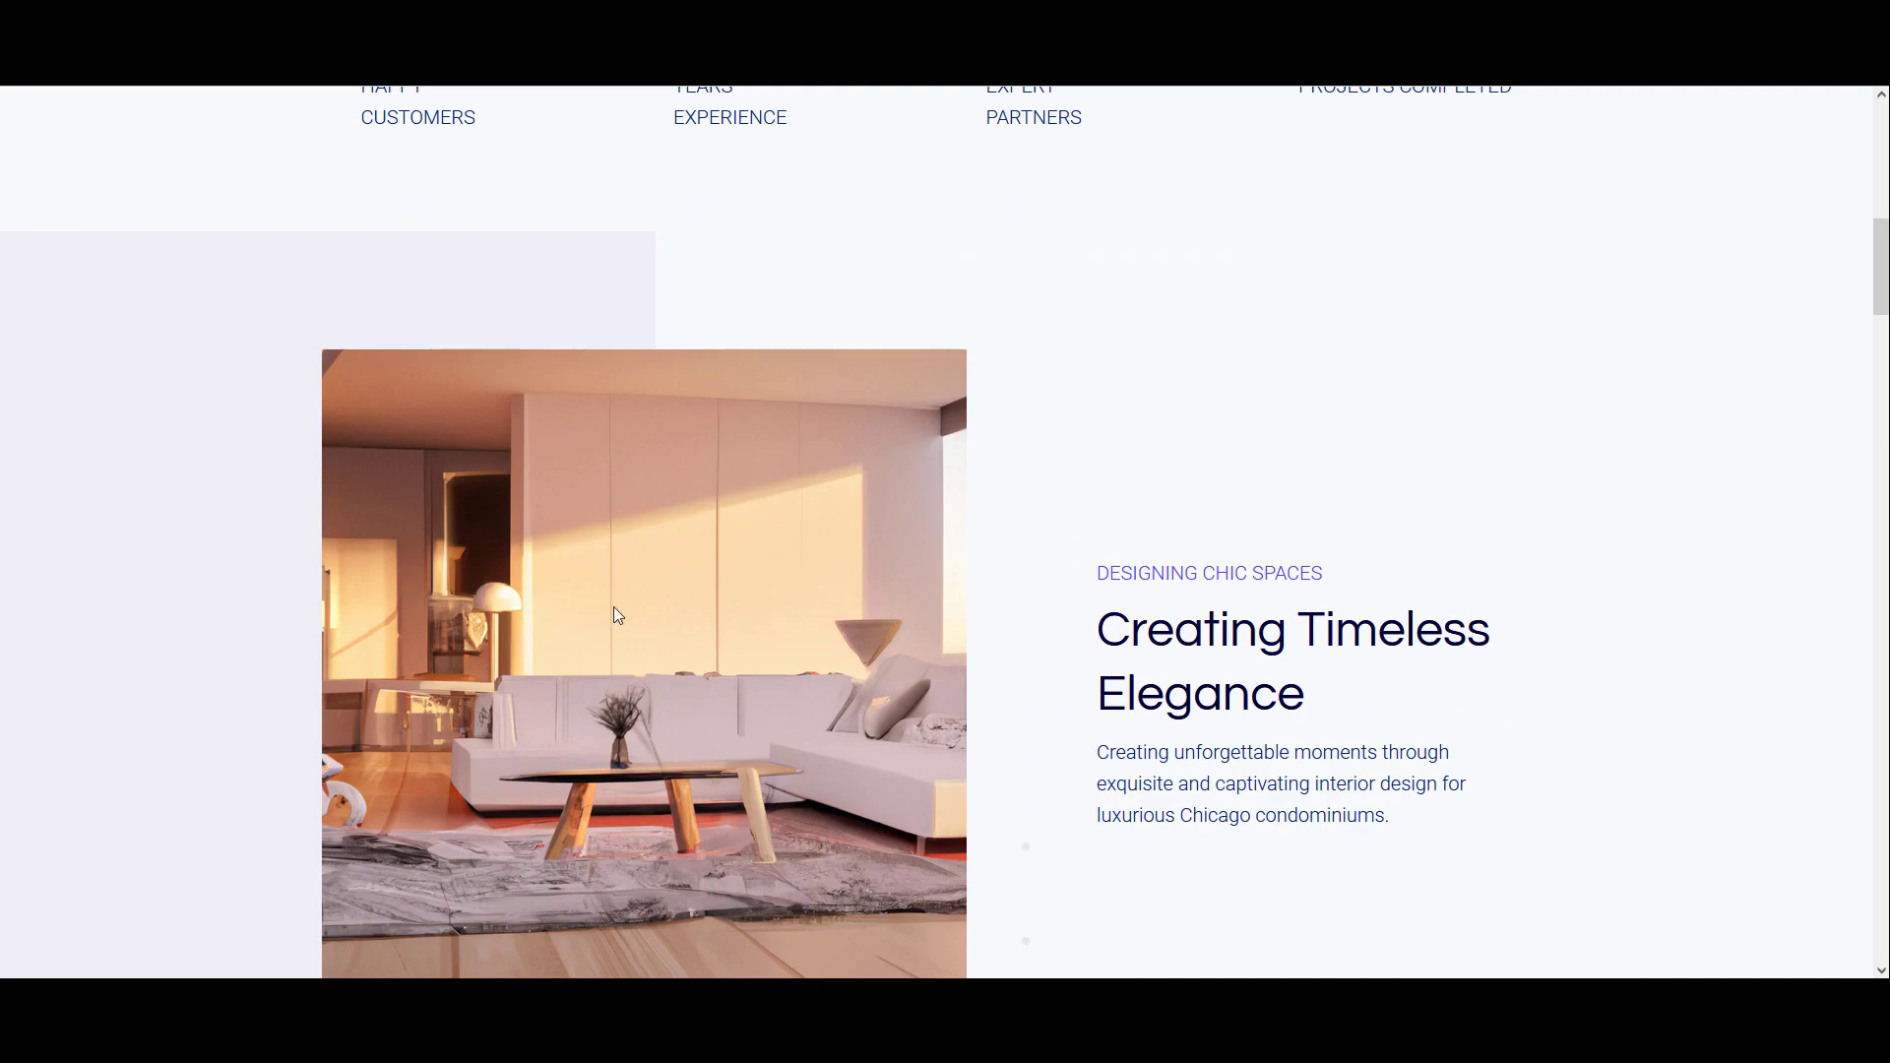
{"action": "scroll", "coordinate": [620, 689], "scroll_direction": "down", "scroll_amount": 8}
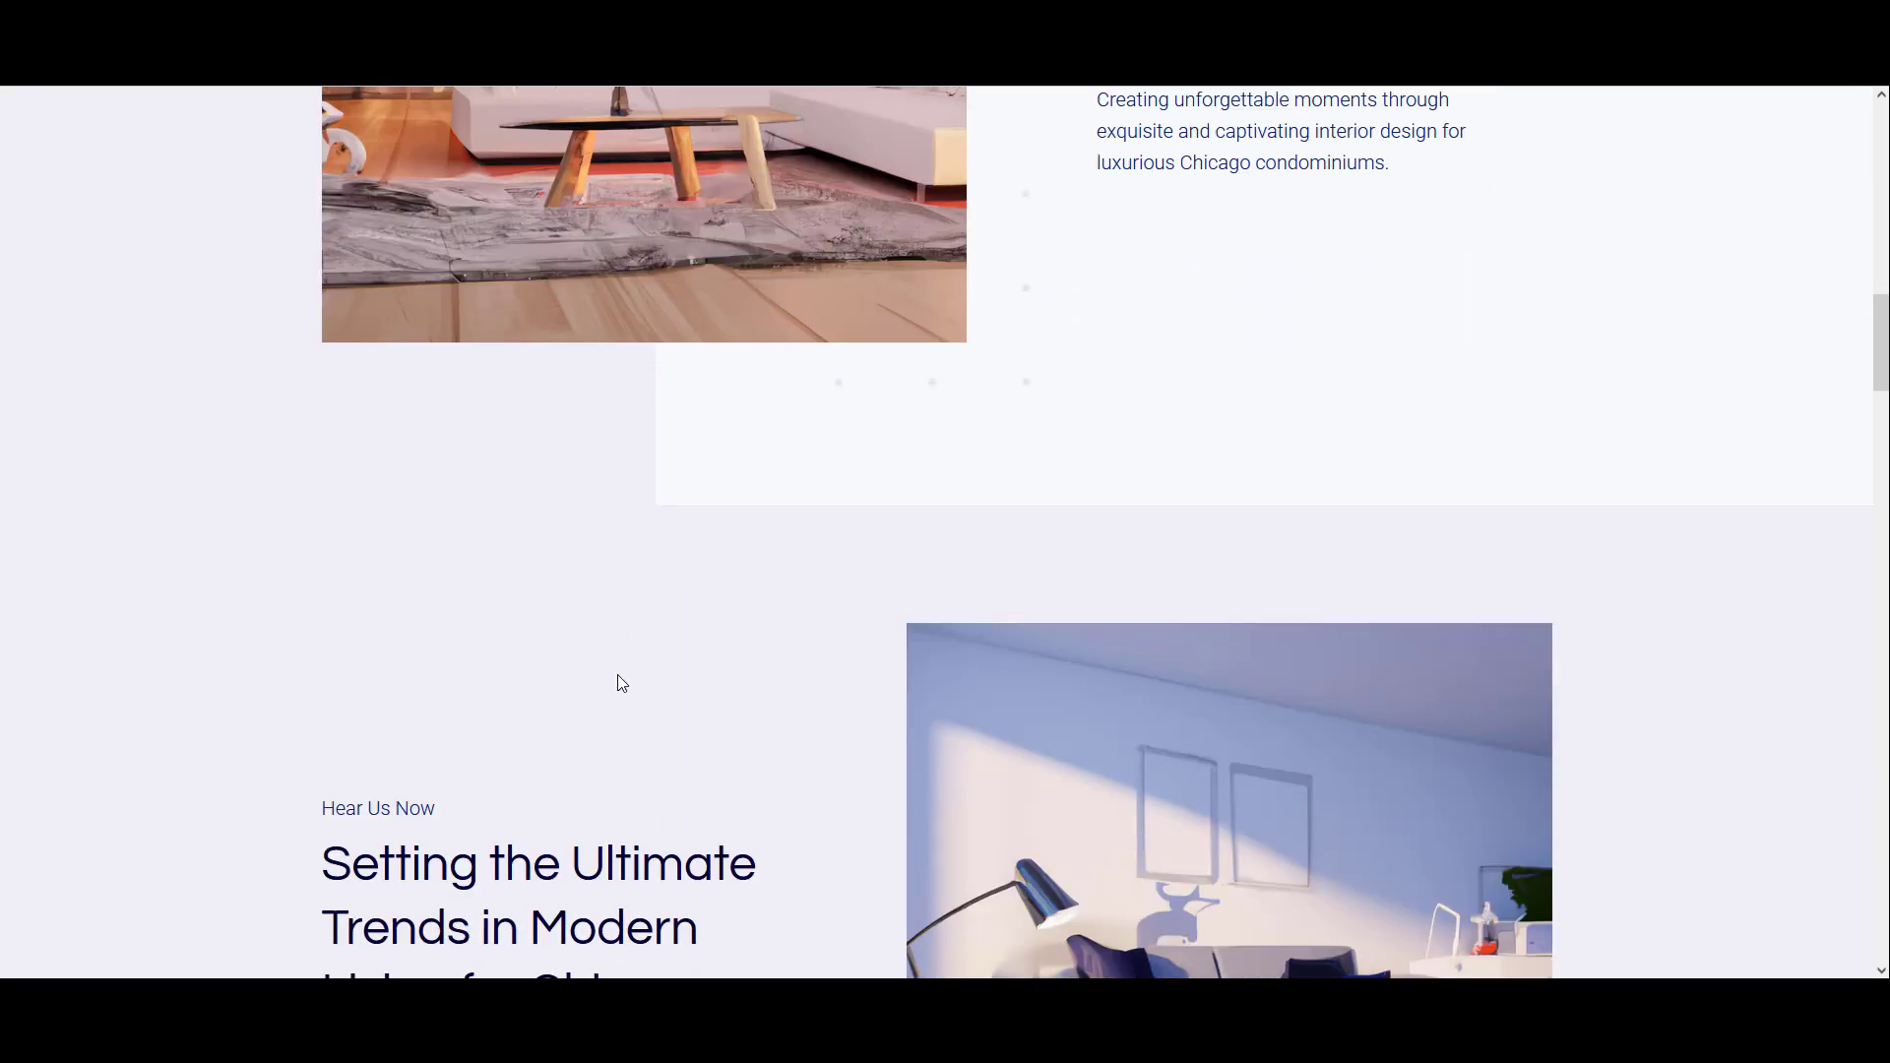
{"action": "scroll", "coordinate": [1162, 658], "scroll_direction": "down", "scroll_amount": 10}
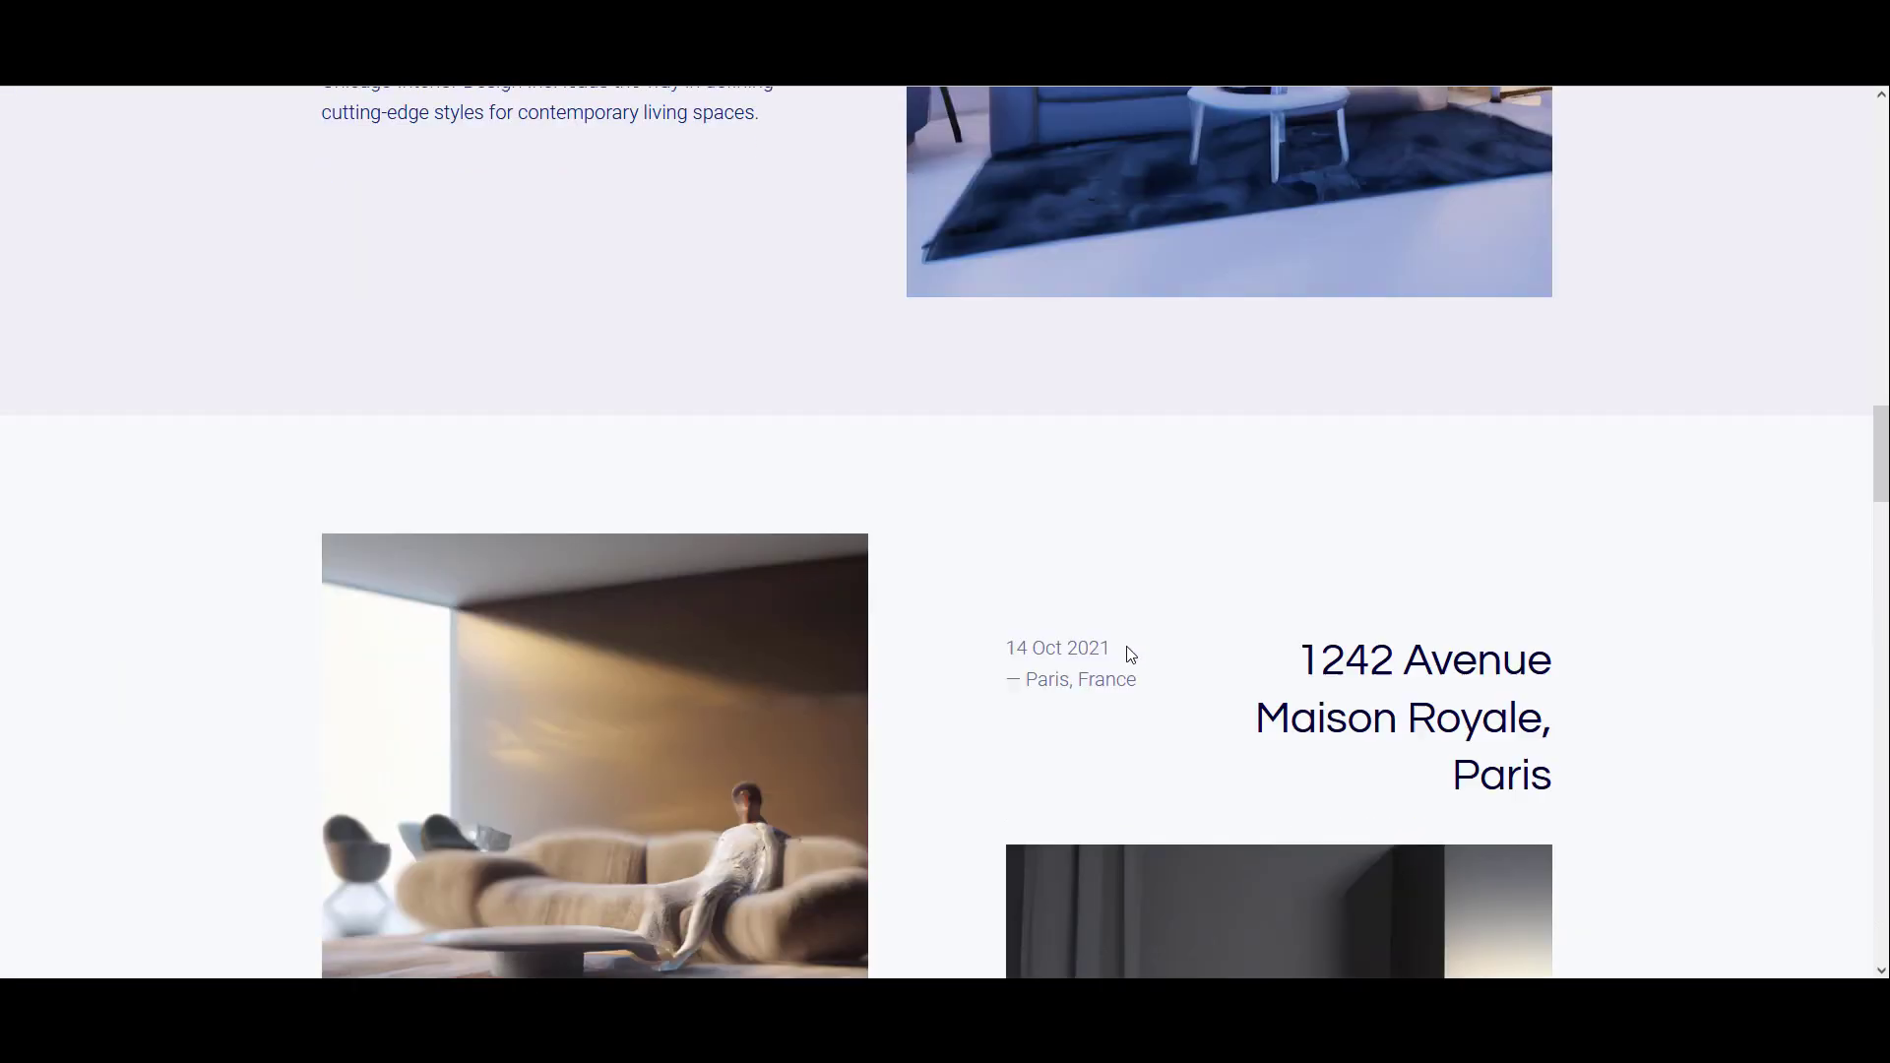
{"action": "scroll", "coordinate": [1189, 535], "scroll_direction": "down", "scroll_amount": 11}
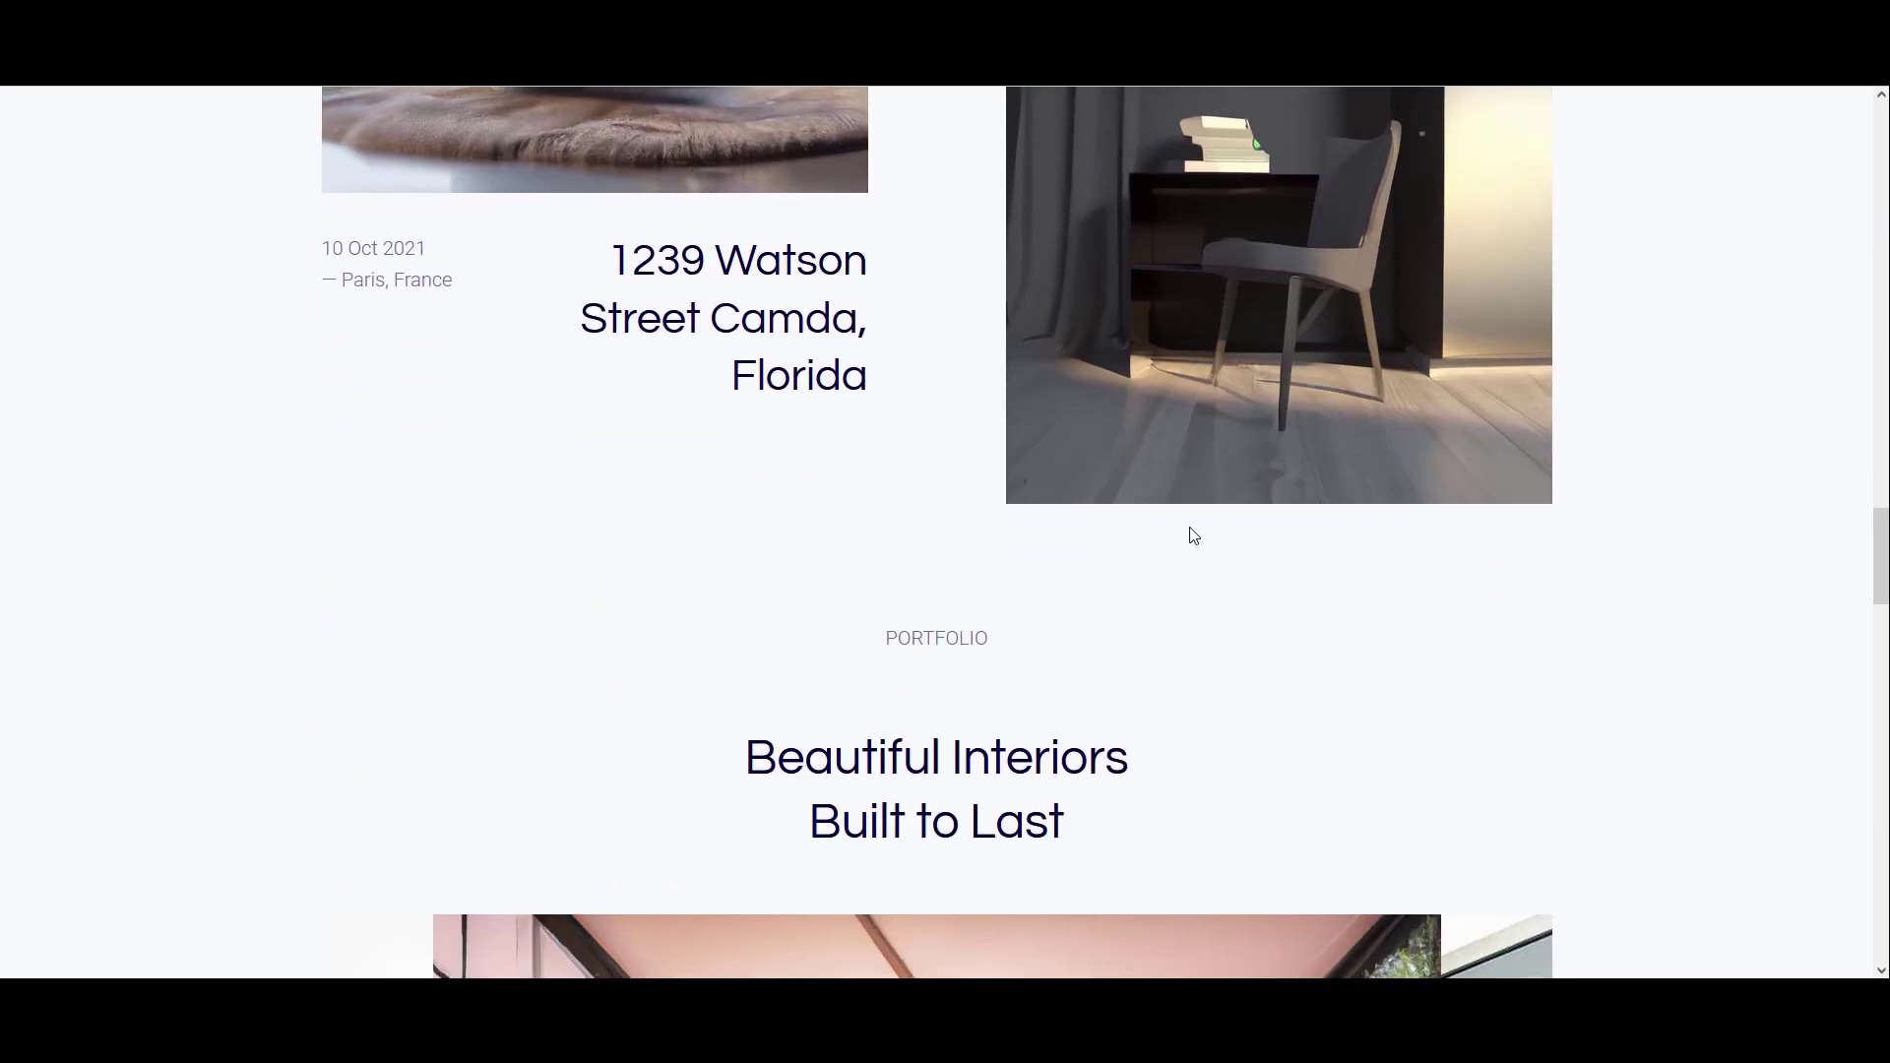
{"action": "scroll", "coordinate": [1189, 536], "scroll_direction": "down", "scroll_amount": 13}
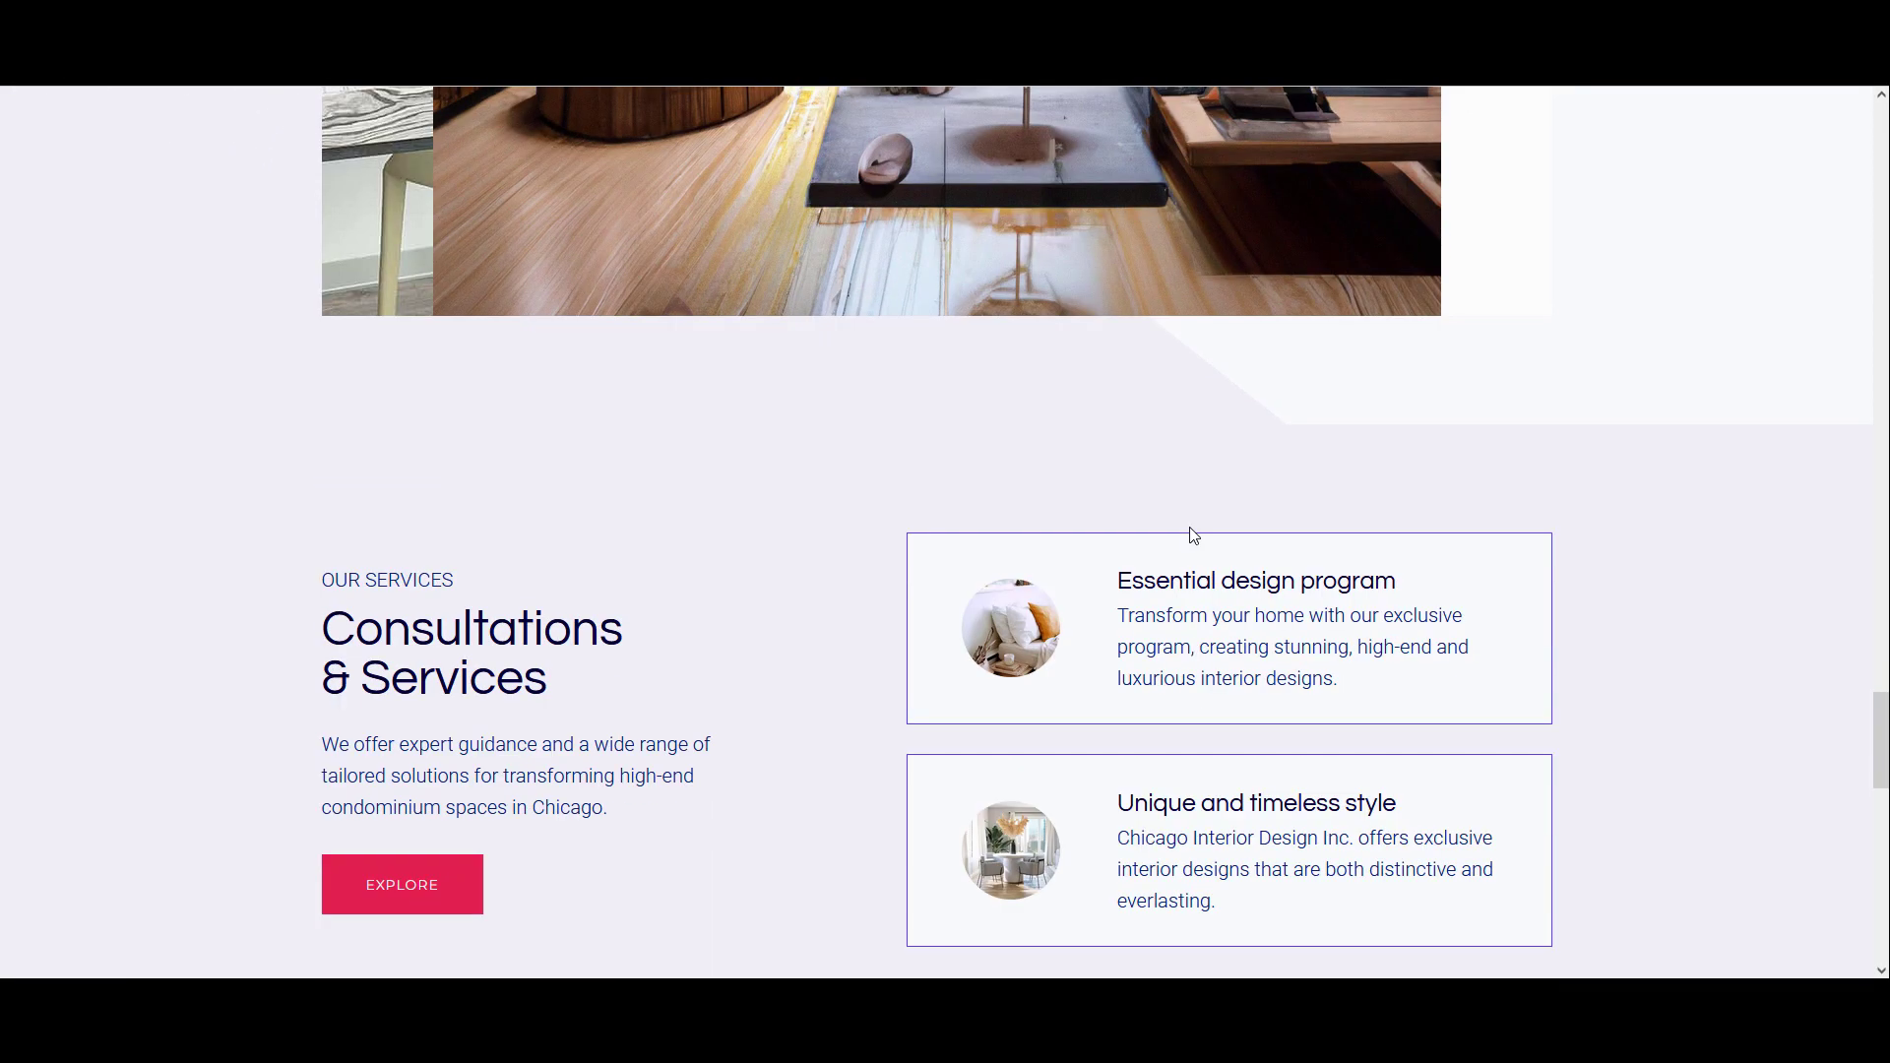
{"action": "scroll", "coordinate": [1193, 535], "scroll_direction": "down", "scroll_amount": 6}
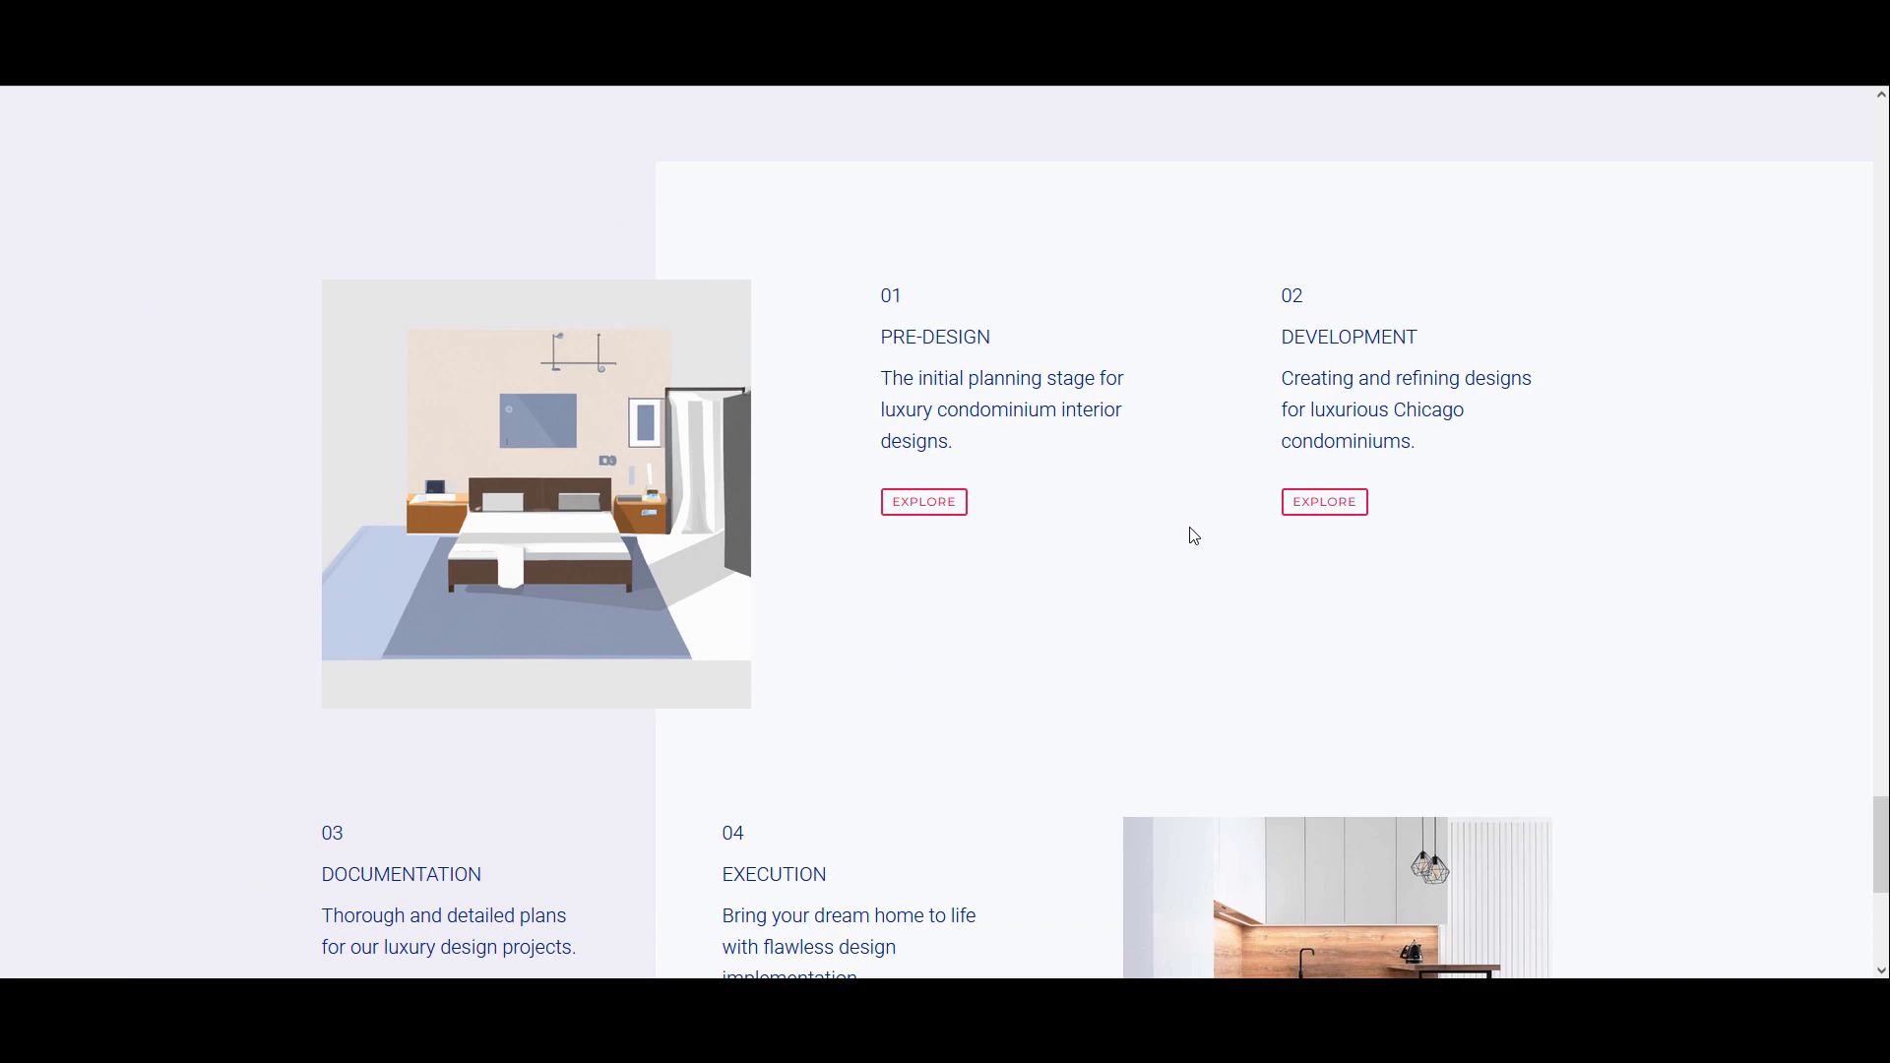
{"action": "scroll", "coordinate": [1193, 535], "scroll_direction": "down", "scroll_amount": 4}
{"action": "left_click_drag", "start_coordinate": [1880, 889], "coordinate": [1757, 184]}
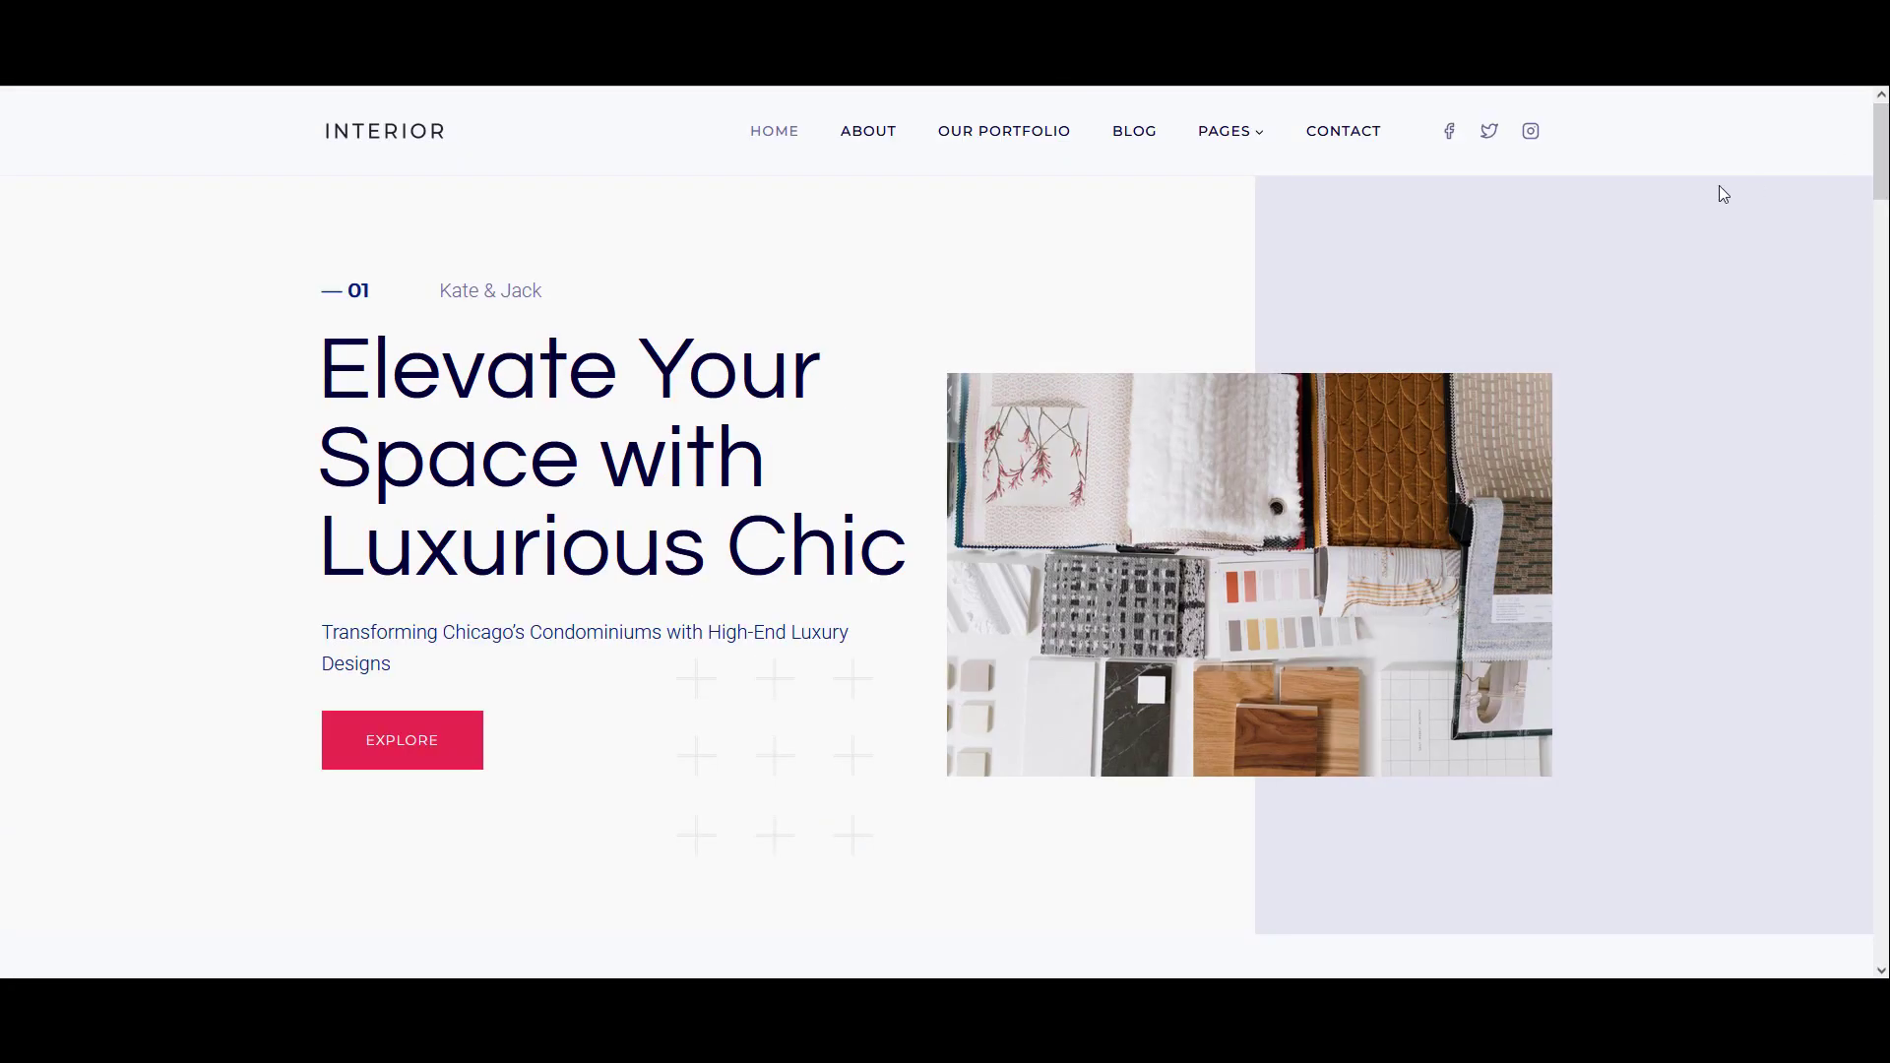
Open the About page and review the generated company summary and the team member descriptions
{"action": "left_click", "coordinate": [889, 136]}
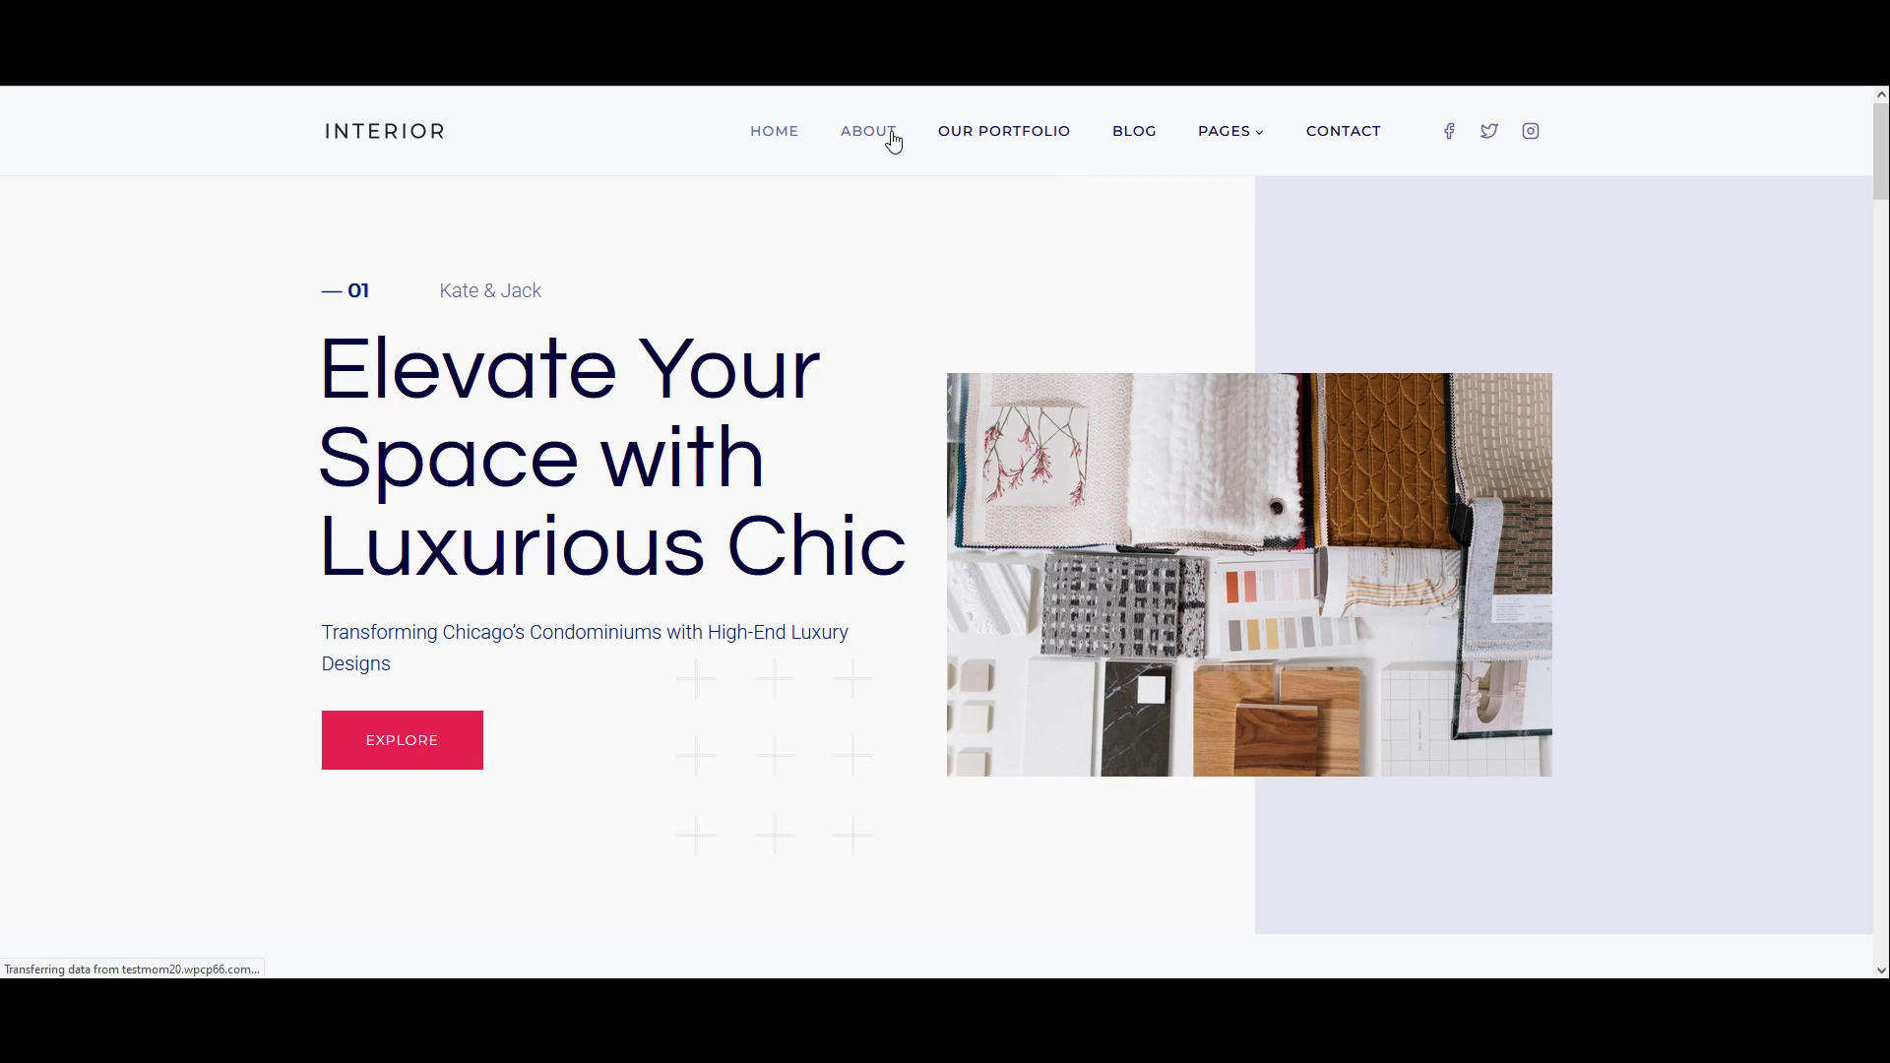
{"action": "scroll", "coordinate": [1136, 429], "scroll_direction": "down", "scroll_amount": 15}
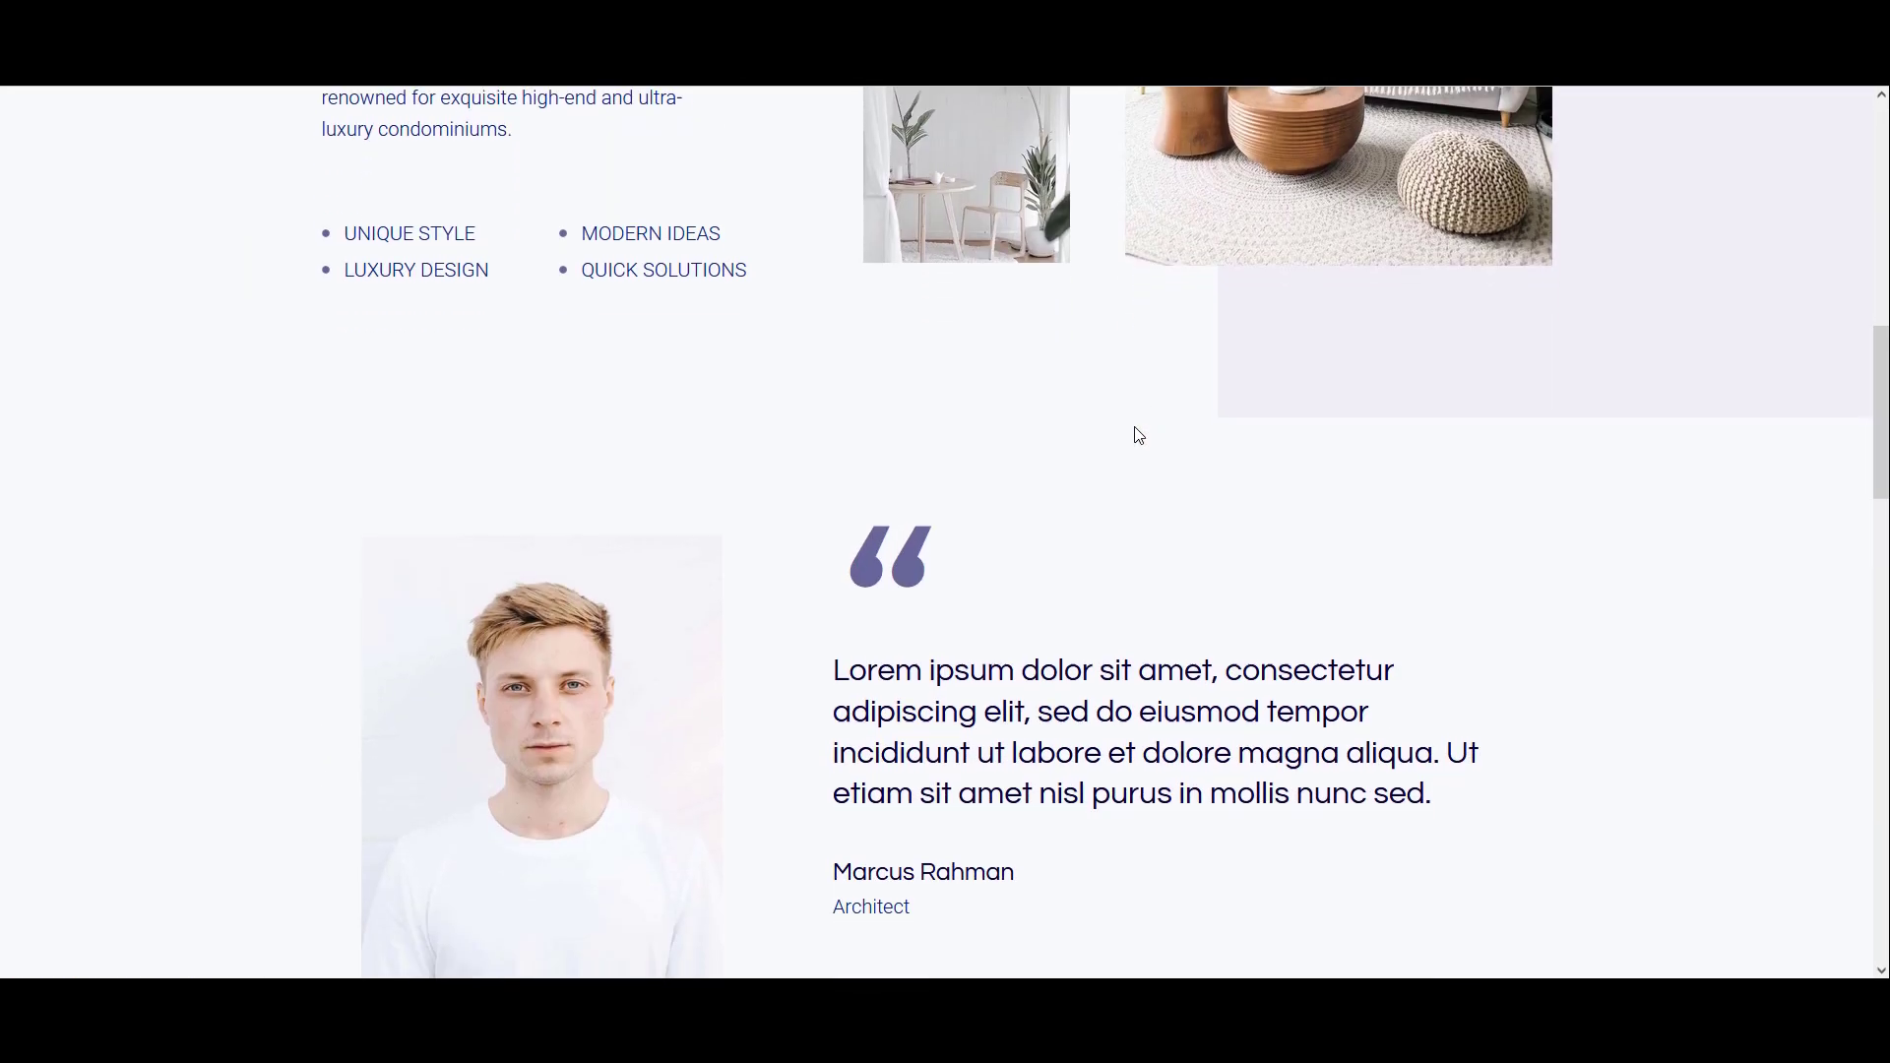
{"action": "scroll", "coordinate": [1136, 431], "scroll_direction": "down", "scroll_amount": 10}
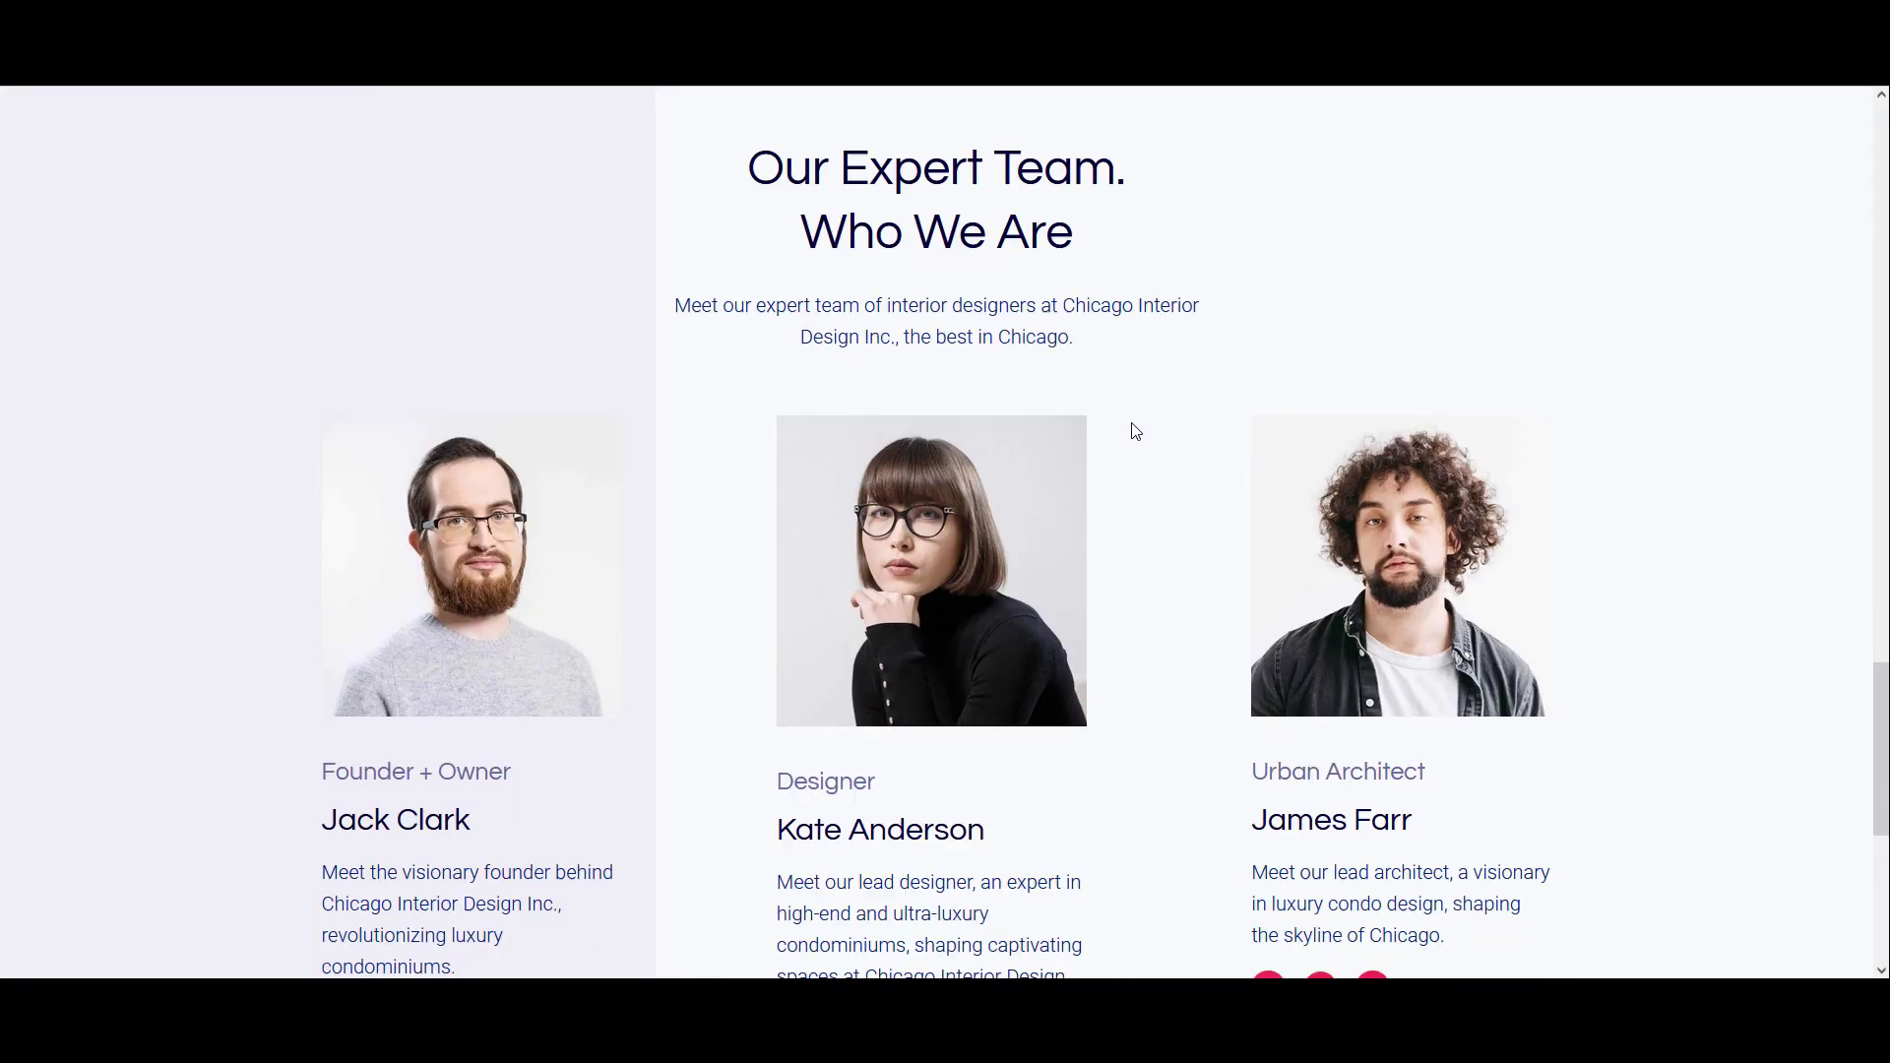
{"action": "scroll", "coordinate": [1136, 432], "scroll_direction": "down", "scroll_amount": 6}
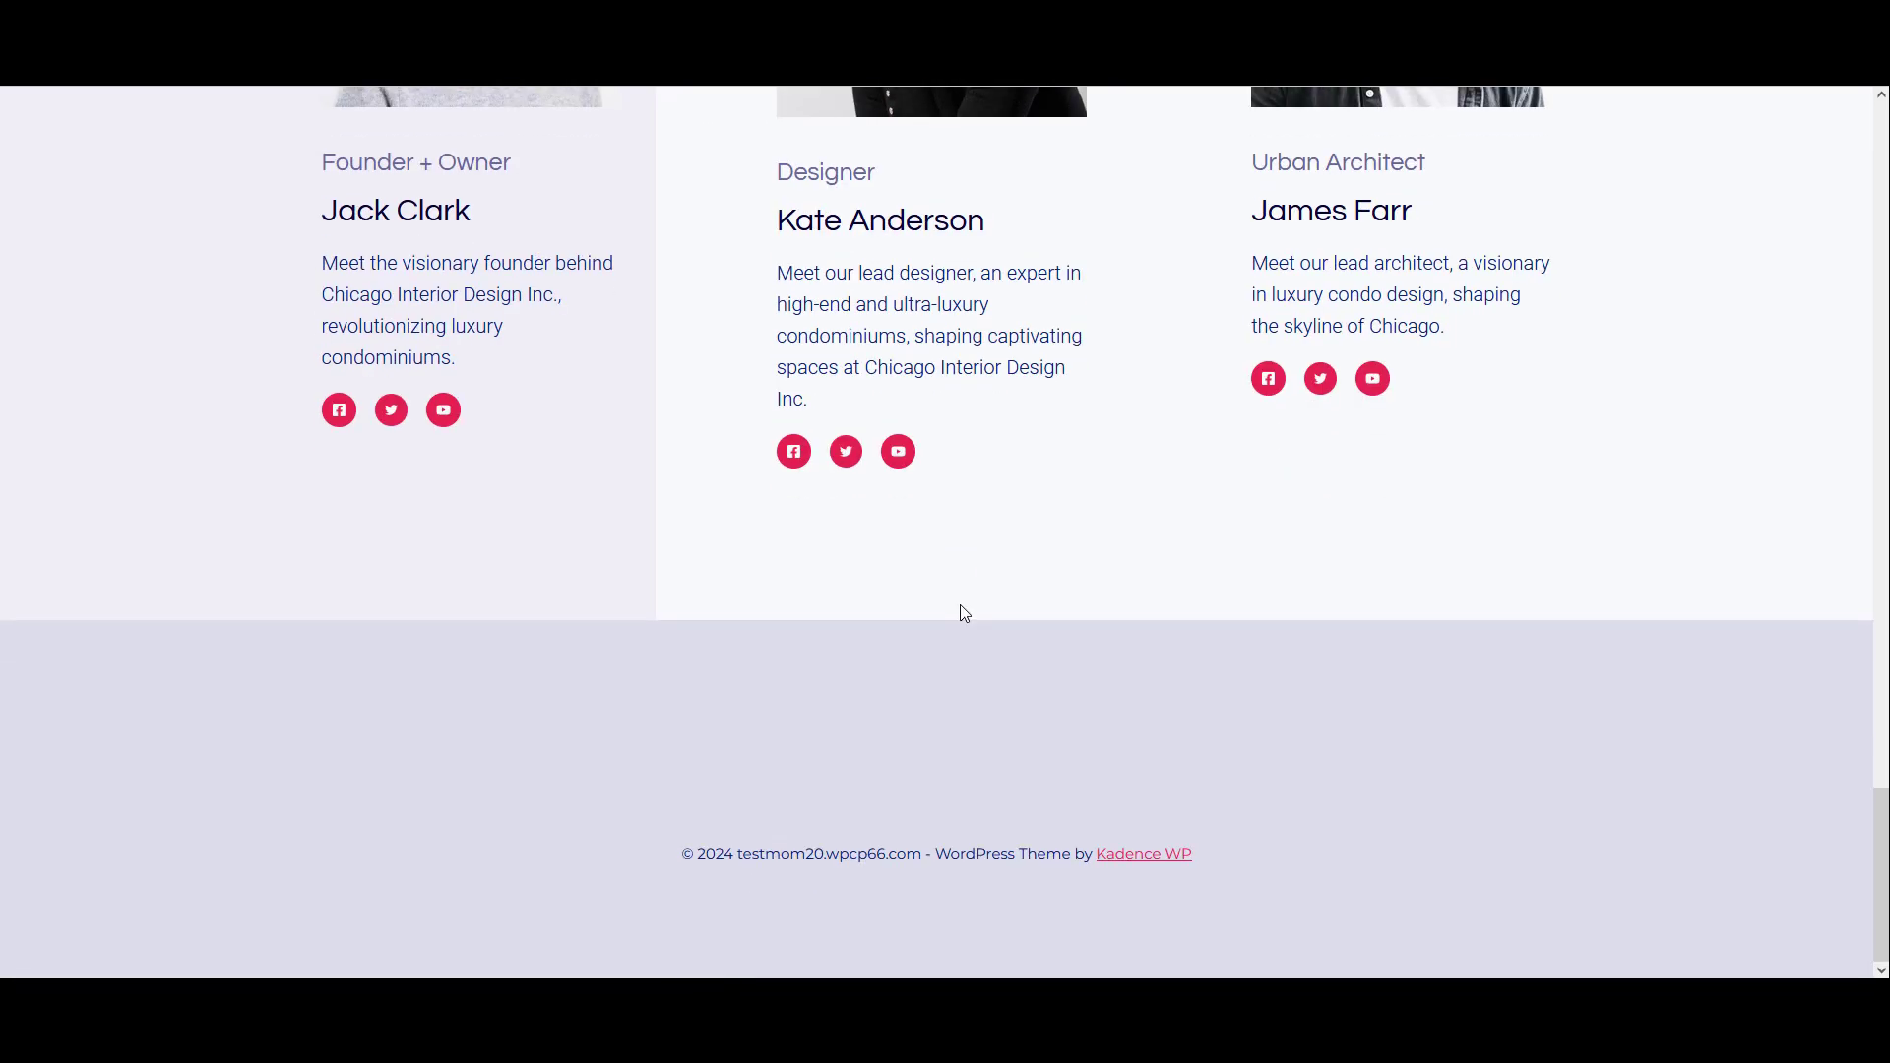
{"action": "scroll", "coordinate": [964, 613], "scroll_direction": "up", "scroll_amount": 20}
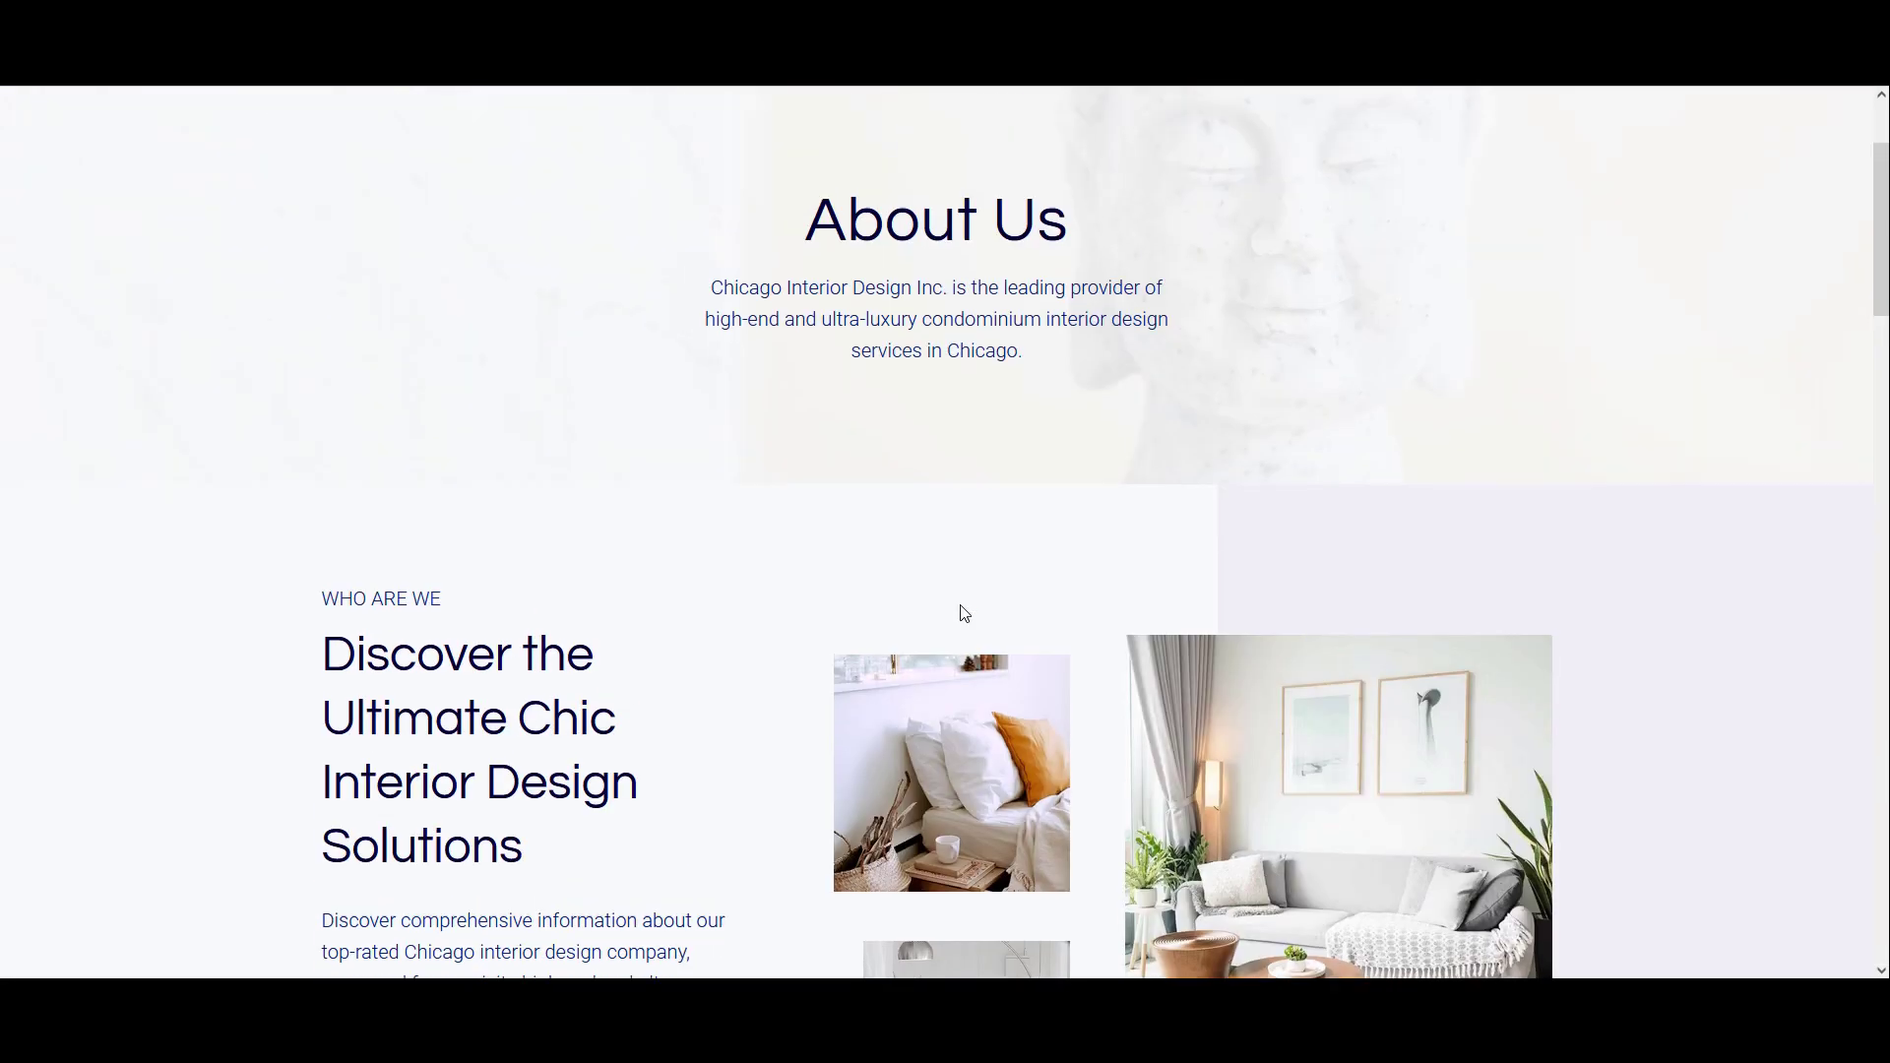
Open the Our Portfolio page and review its generated headings, paragraphs and project images
{"action": "left_click", "coordinate": [1041, 147]}
{"action": "scroll", "coordinate": [1158, 285], "scroll_direction": "down", "scroll_amount": 4}
{"action": "scroll", "coordinate": [1159, 291], "scroll_direction": "down", "scroll_amount": 10}
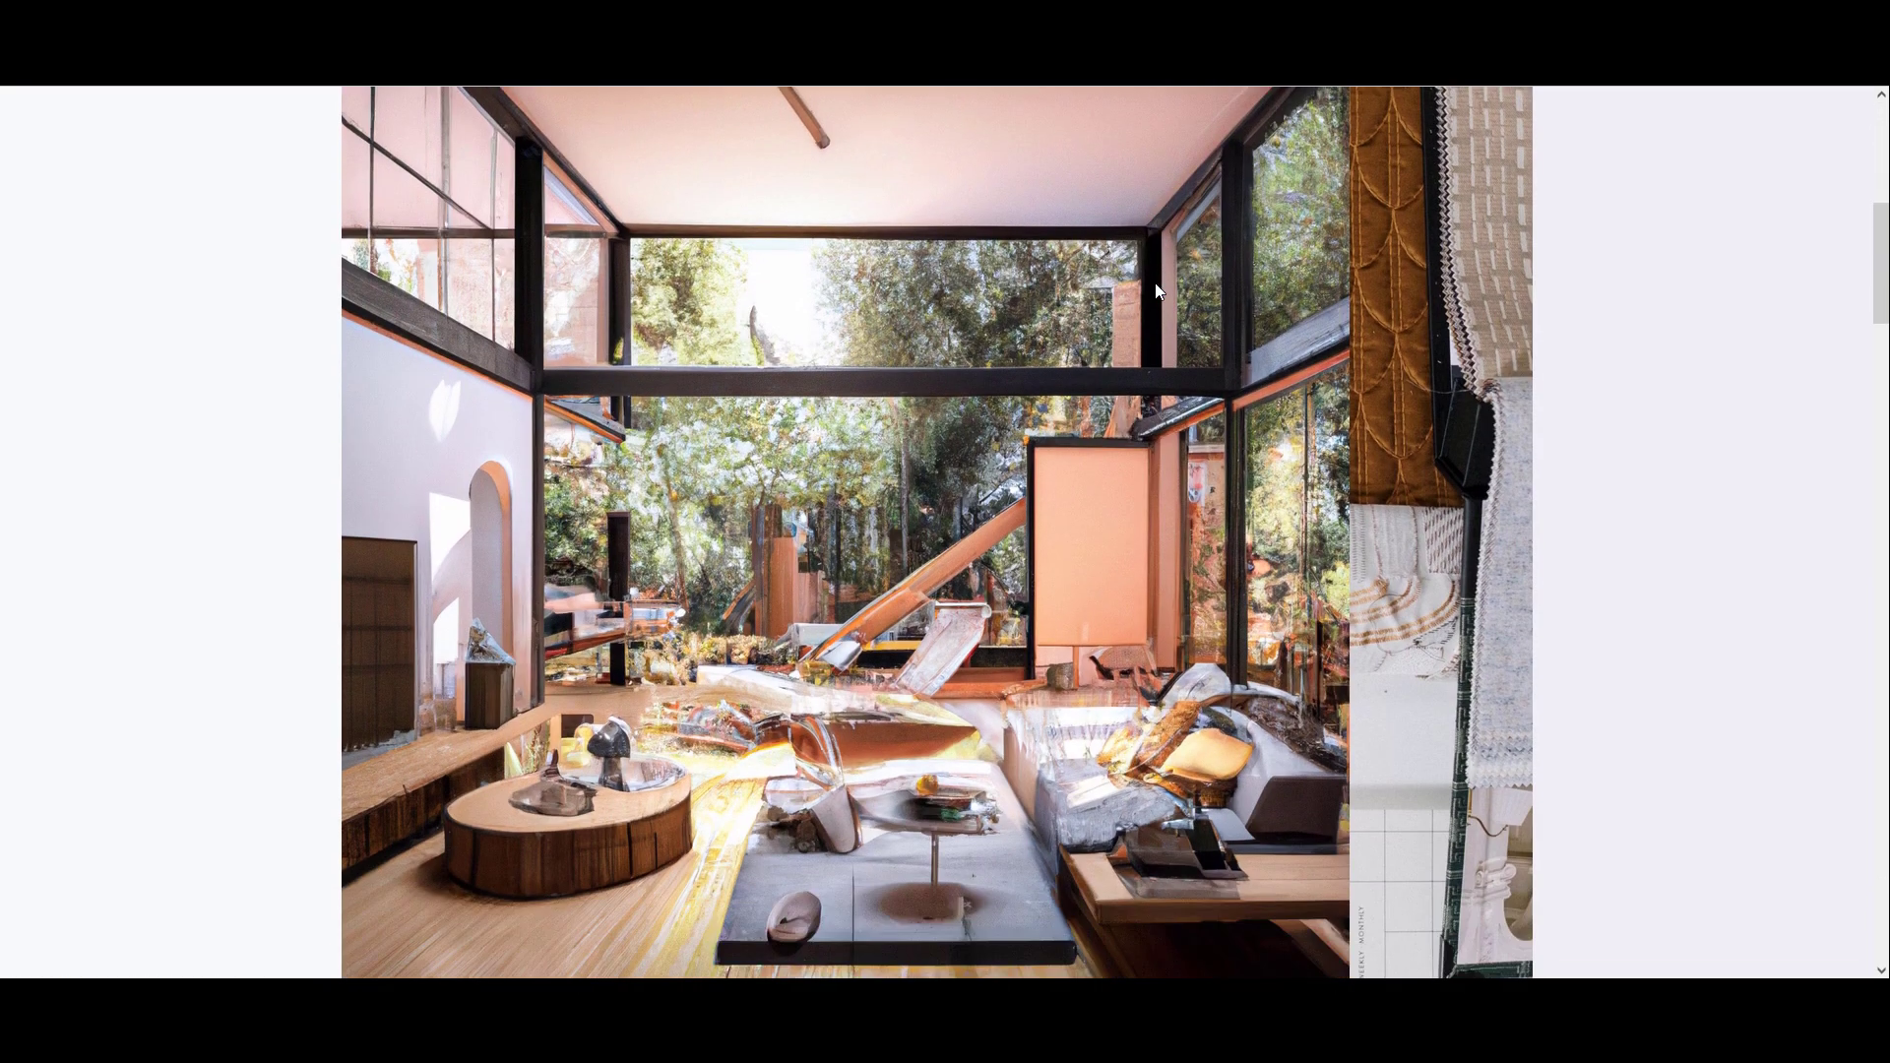
{"action": "scroll", "coordinate": [1159, 291], "scroll_direction": "down", "scroll_amount": 10}
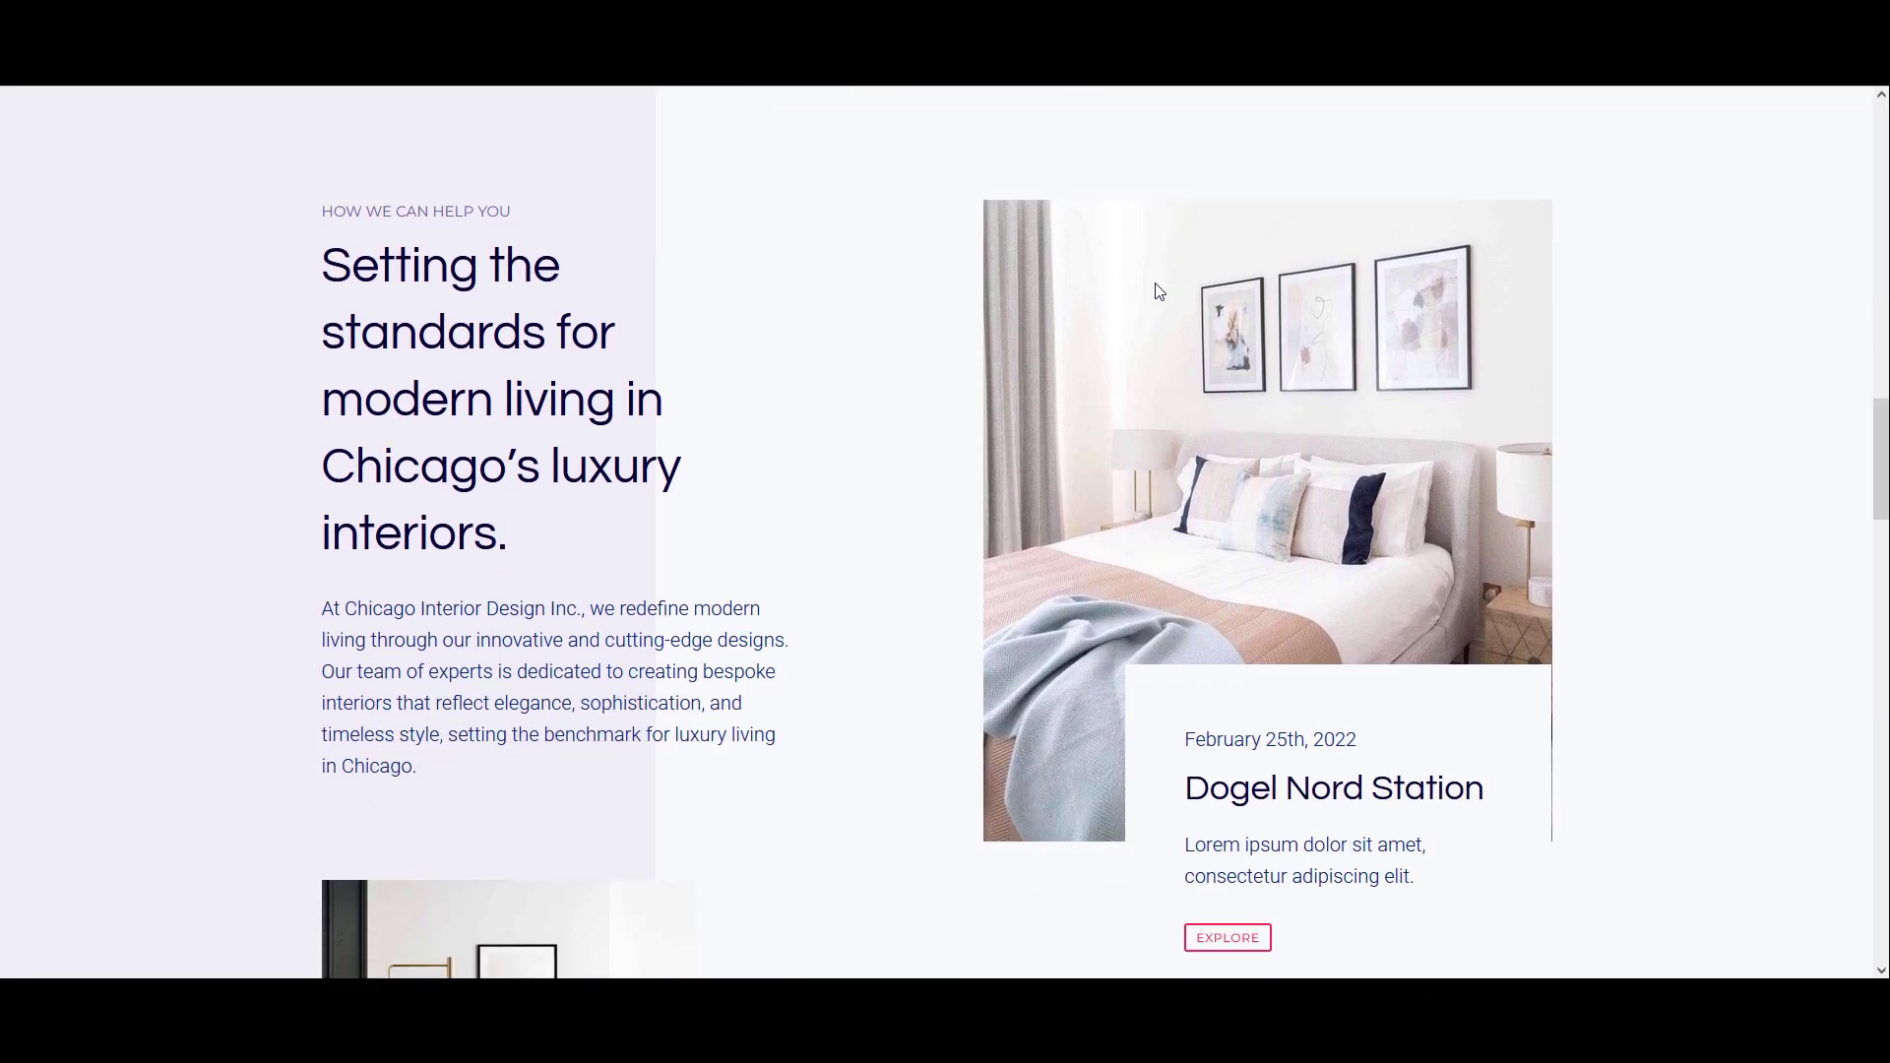
{"action": "scroll", "coordinate": [1159, 292], "scroll_direction": "down", "scroll_amount": 10}
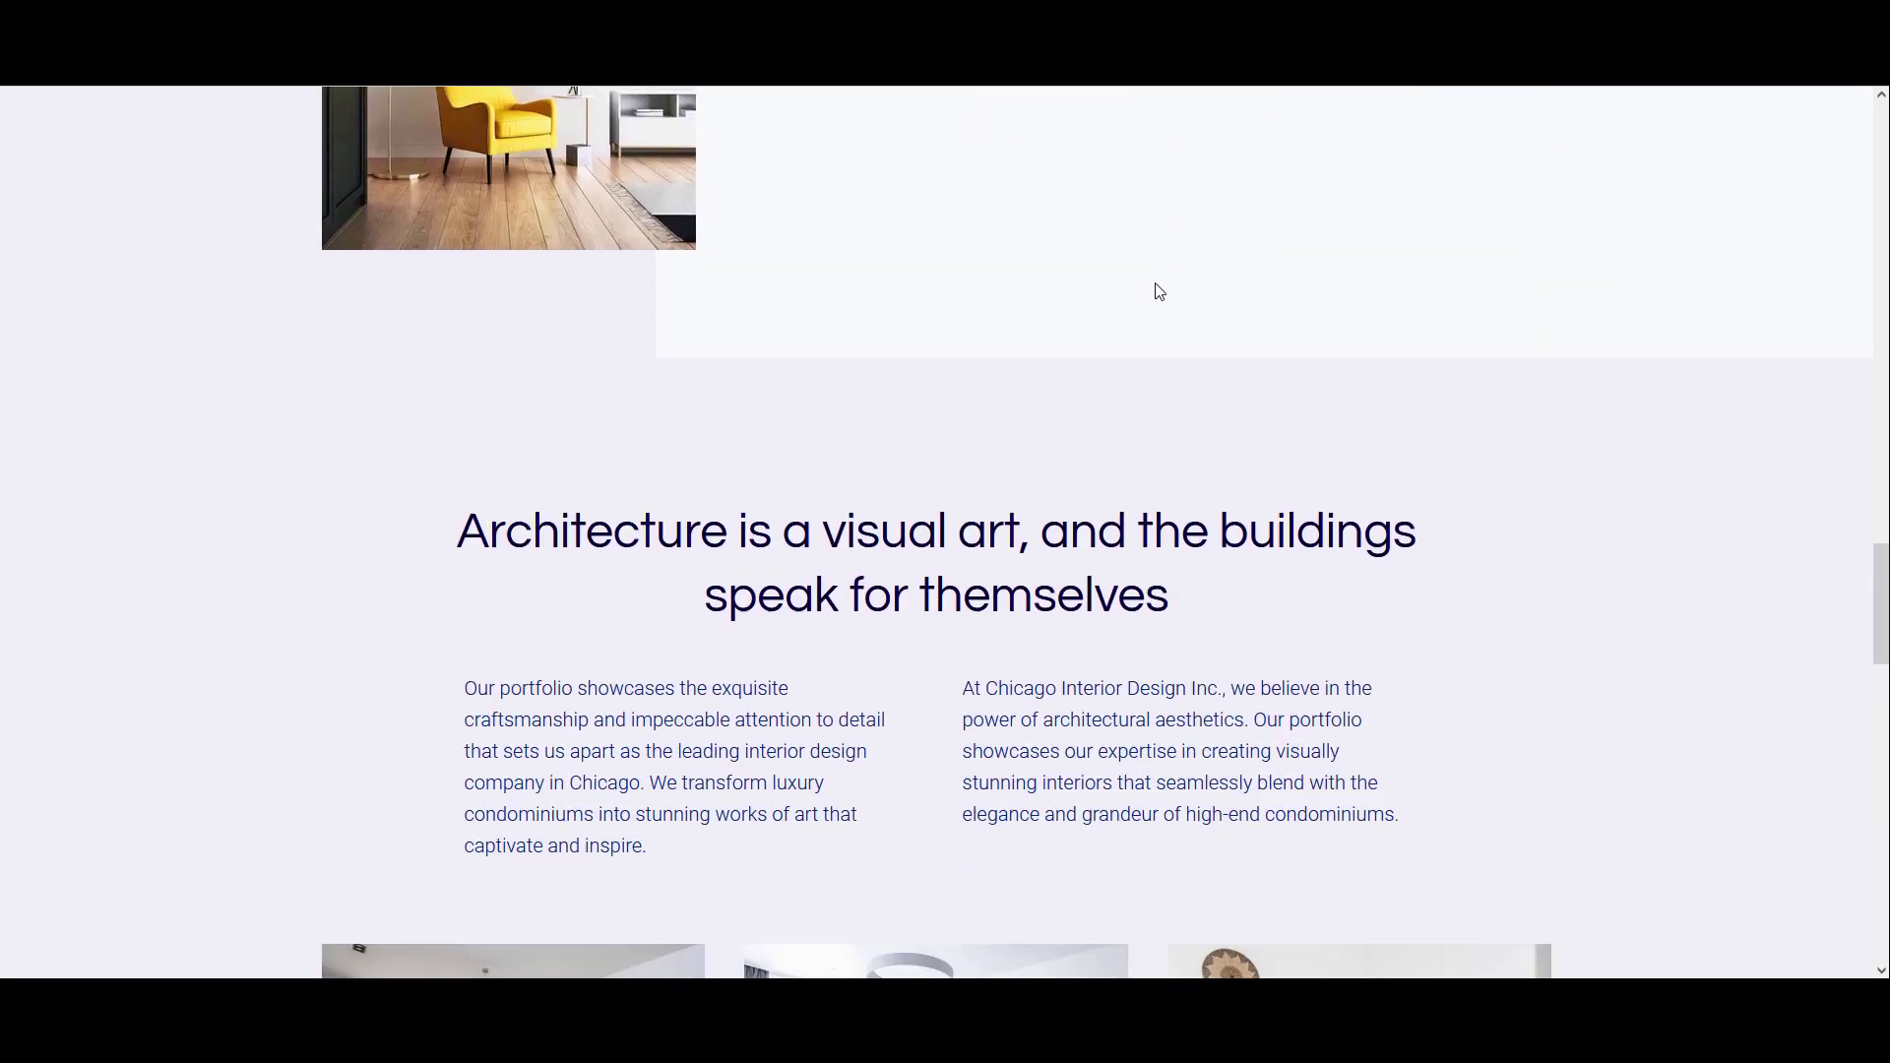
{"action": "scroll", "coordinate": [1160, 293], "scroll_direction": "down", "scroll_amount": 5}
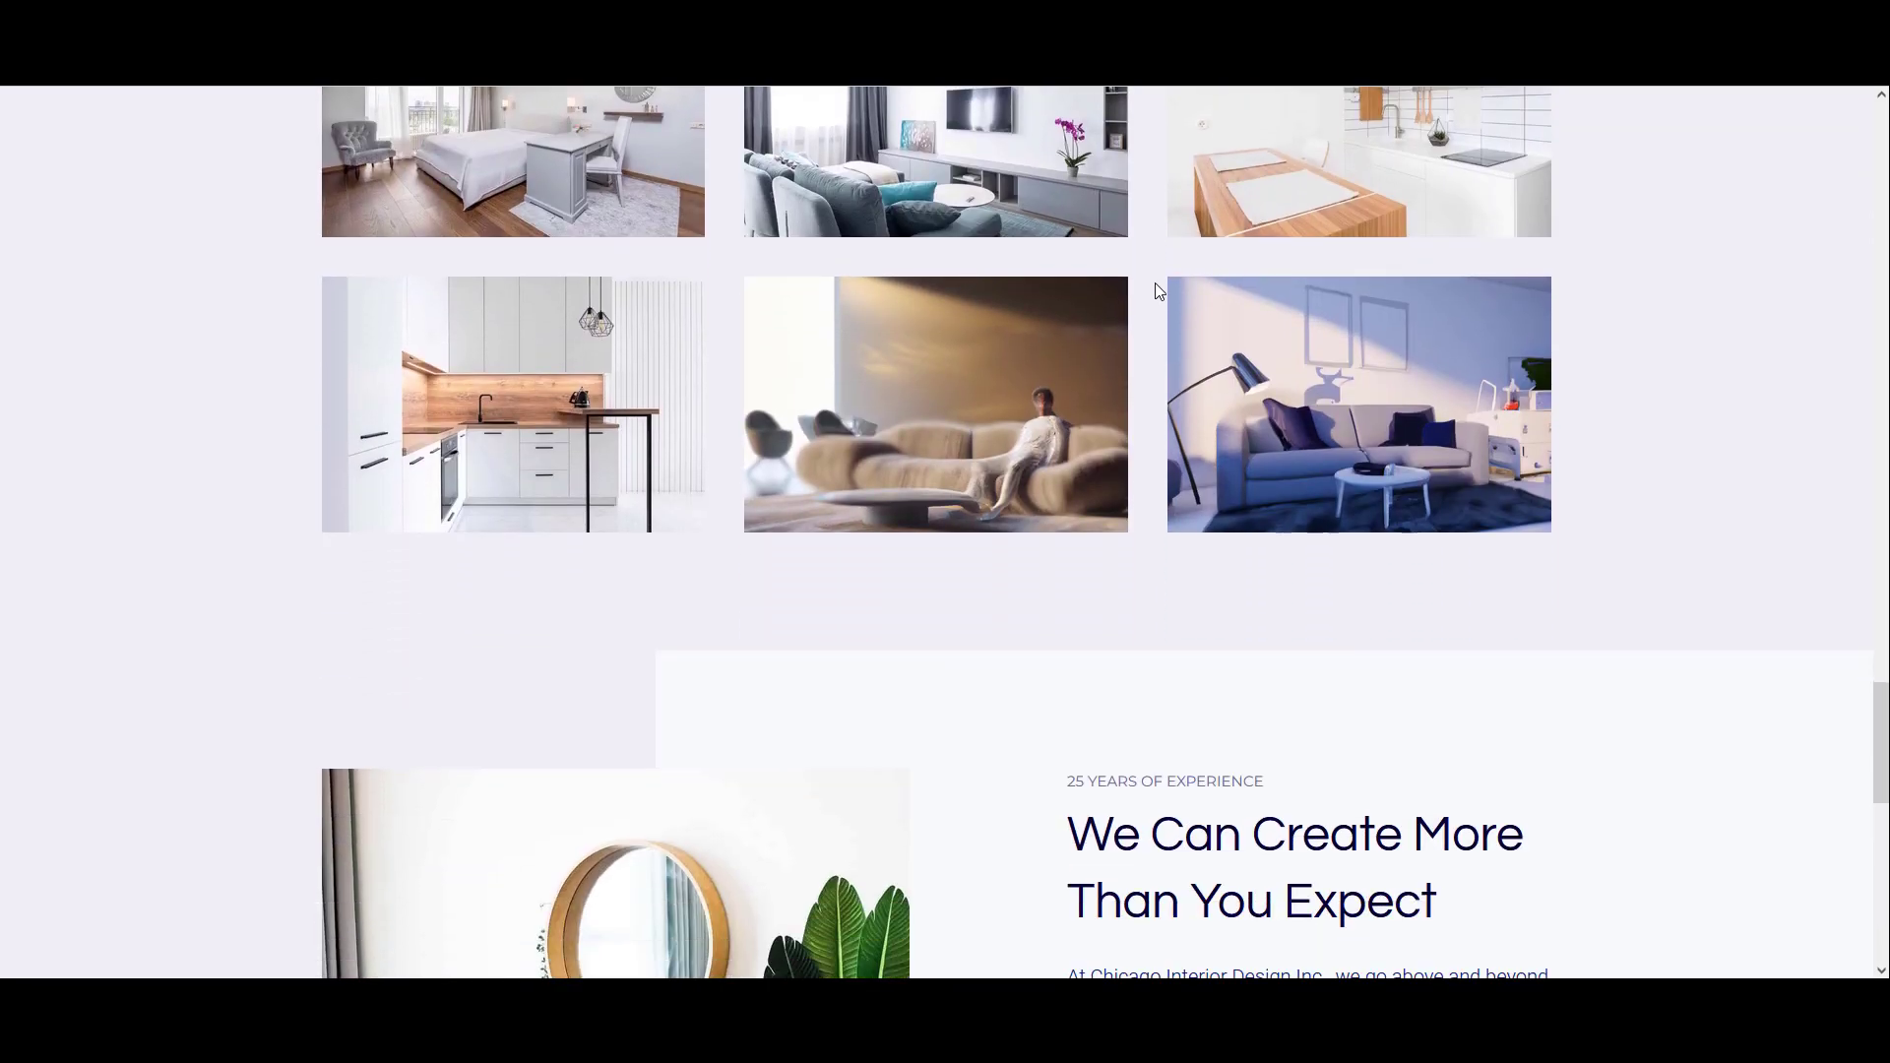
{"action": "scroll", "coordinate": [1290, 521], "scroll_direction": "down", "scroll_amount": 7}
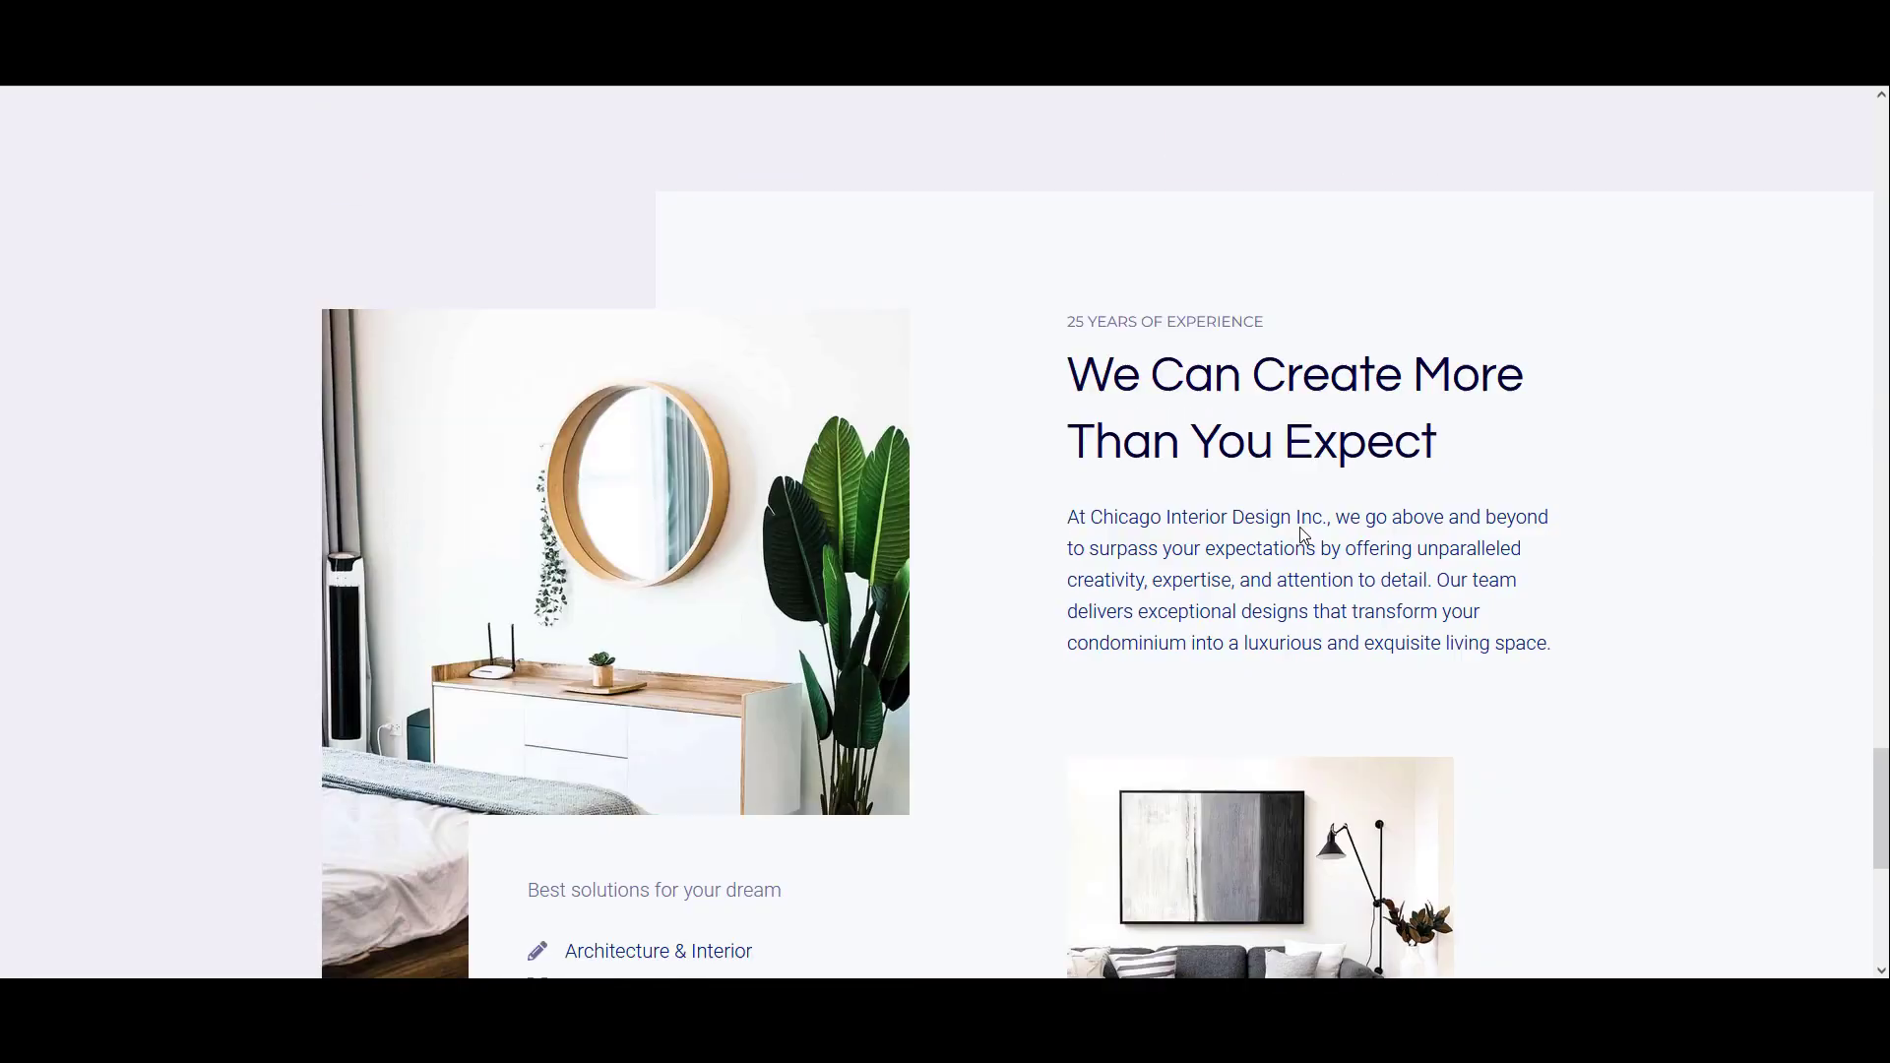
{"action": "scroll", "coordinate": [1299, 528], "scroll_direction": "up", "scroll_amount": 5}
{"action": "scroll", "coordinate": [1299, 528], "scroll_direction": "up", "scroll_amount": 20}
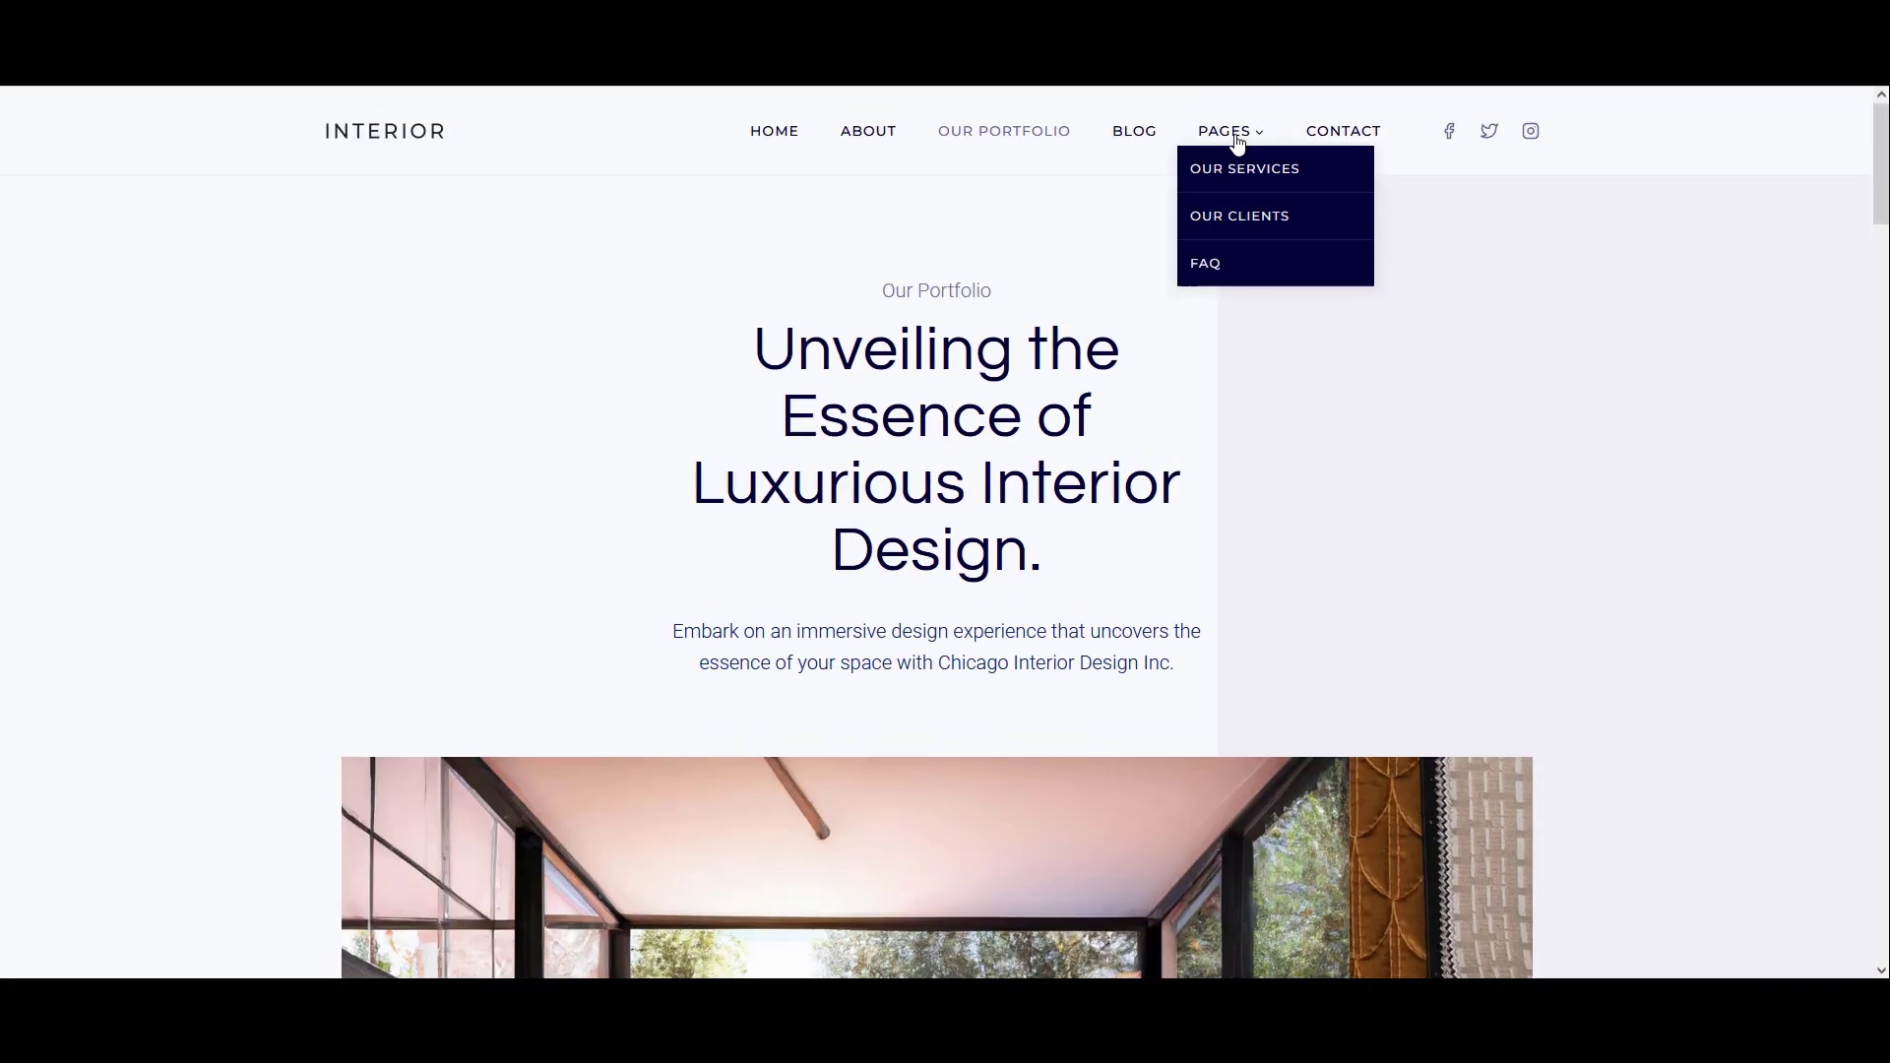
Open the Our Services page and review the generated introduction, experience texts and service descriptions
{"action": "left_click", "coordinate": [1237, 169]}
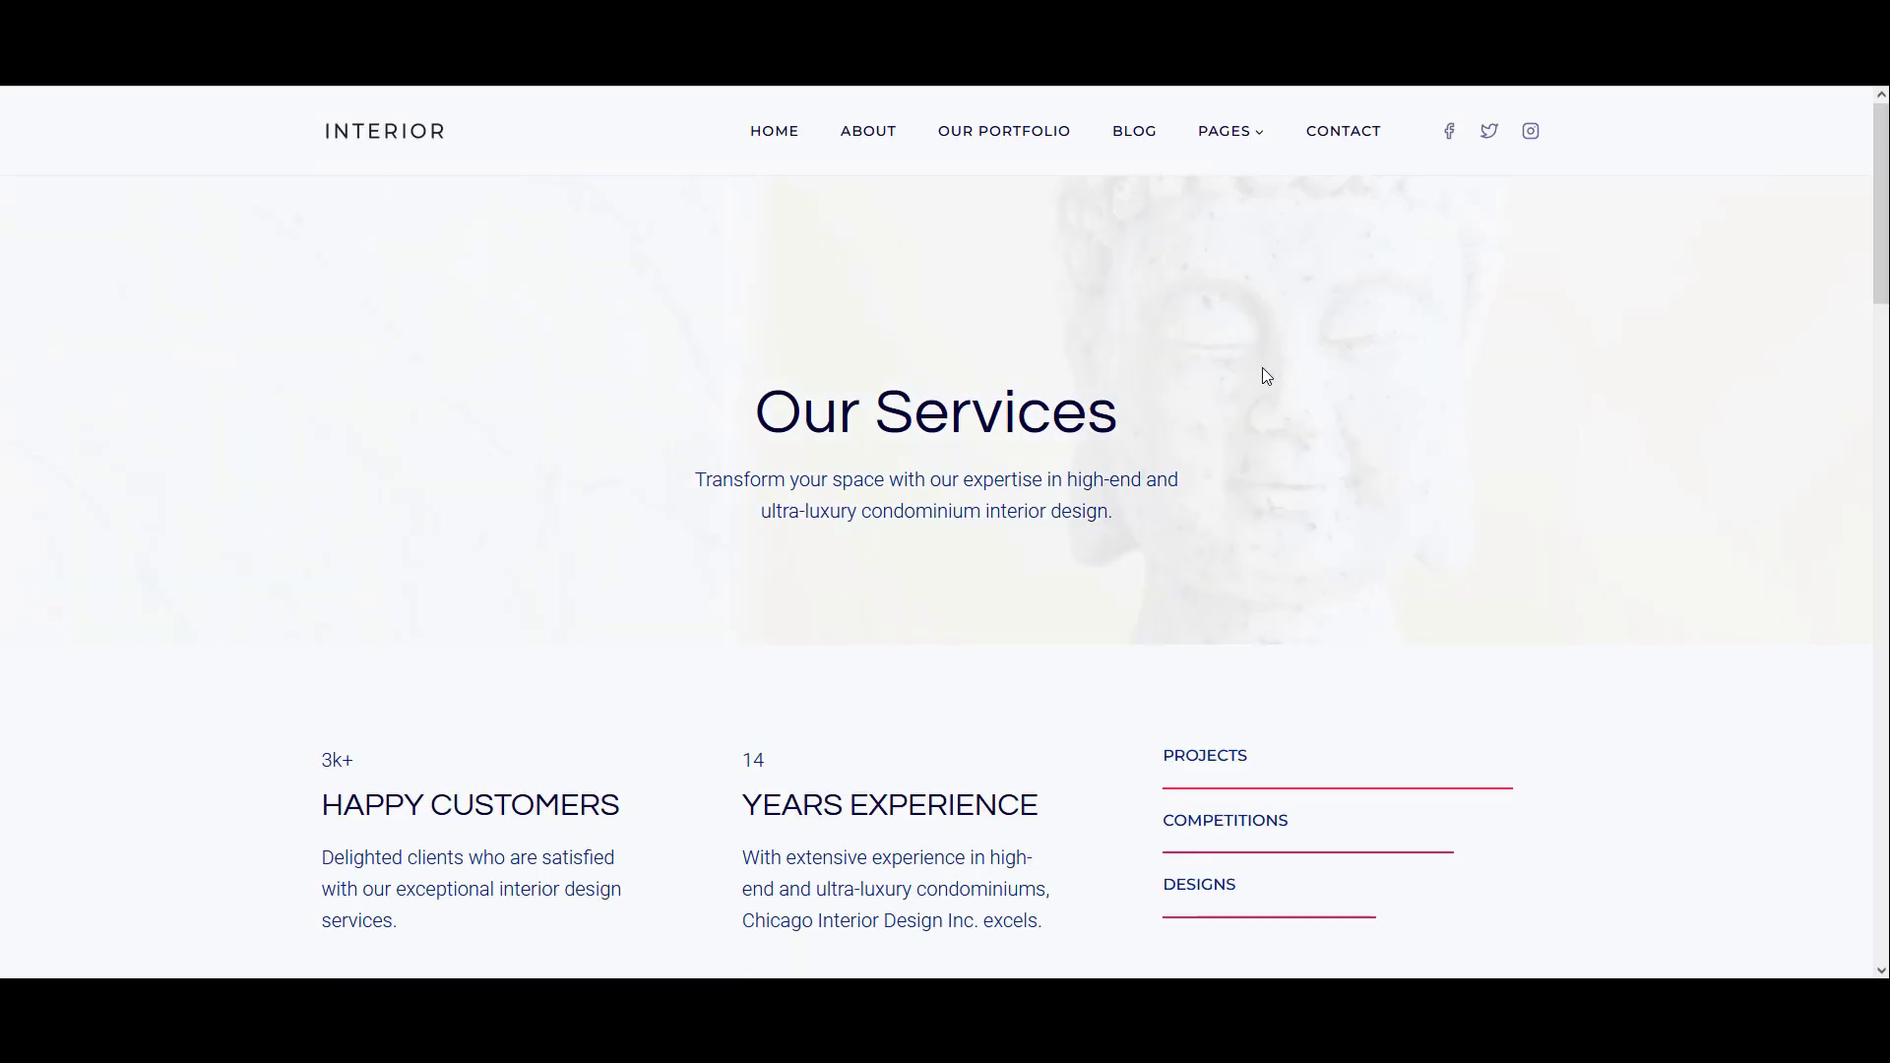
{"action": "scroll", "coordinate": [1263, 369], "scroll_direction": "down", "scroll_amount": 4}
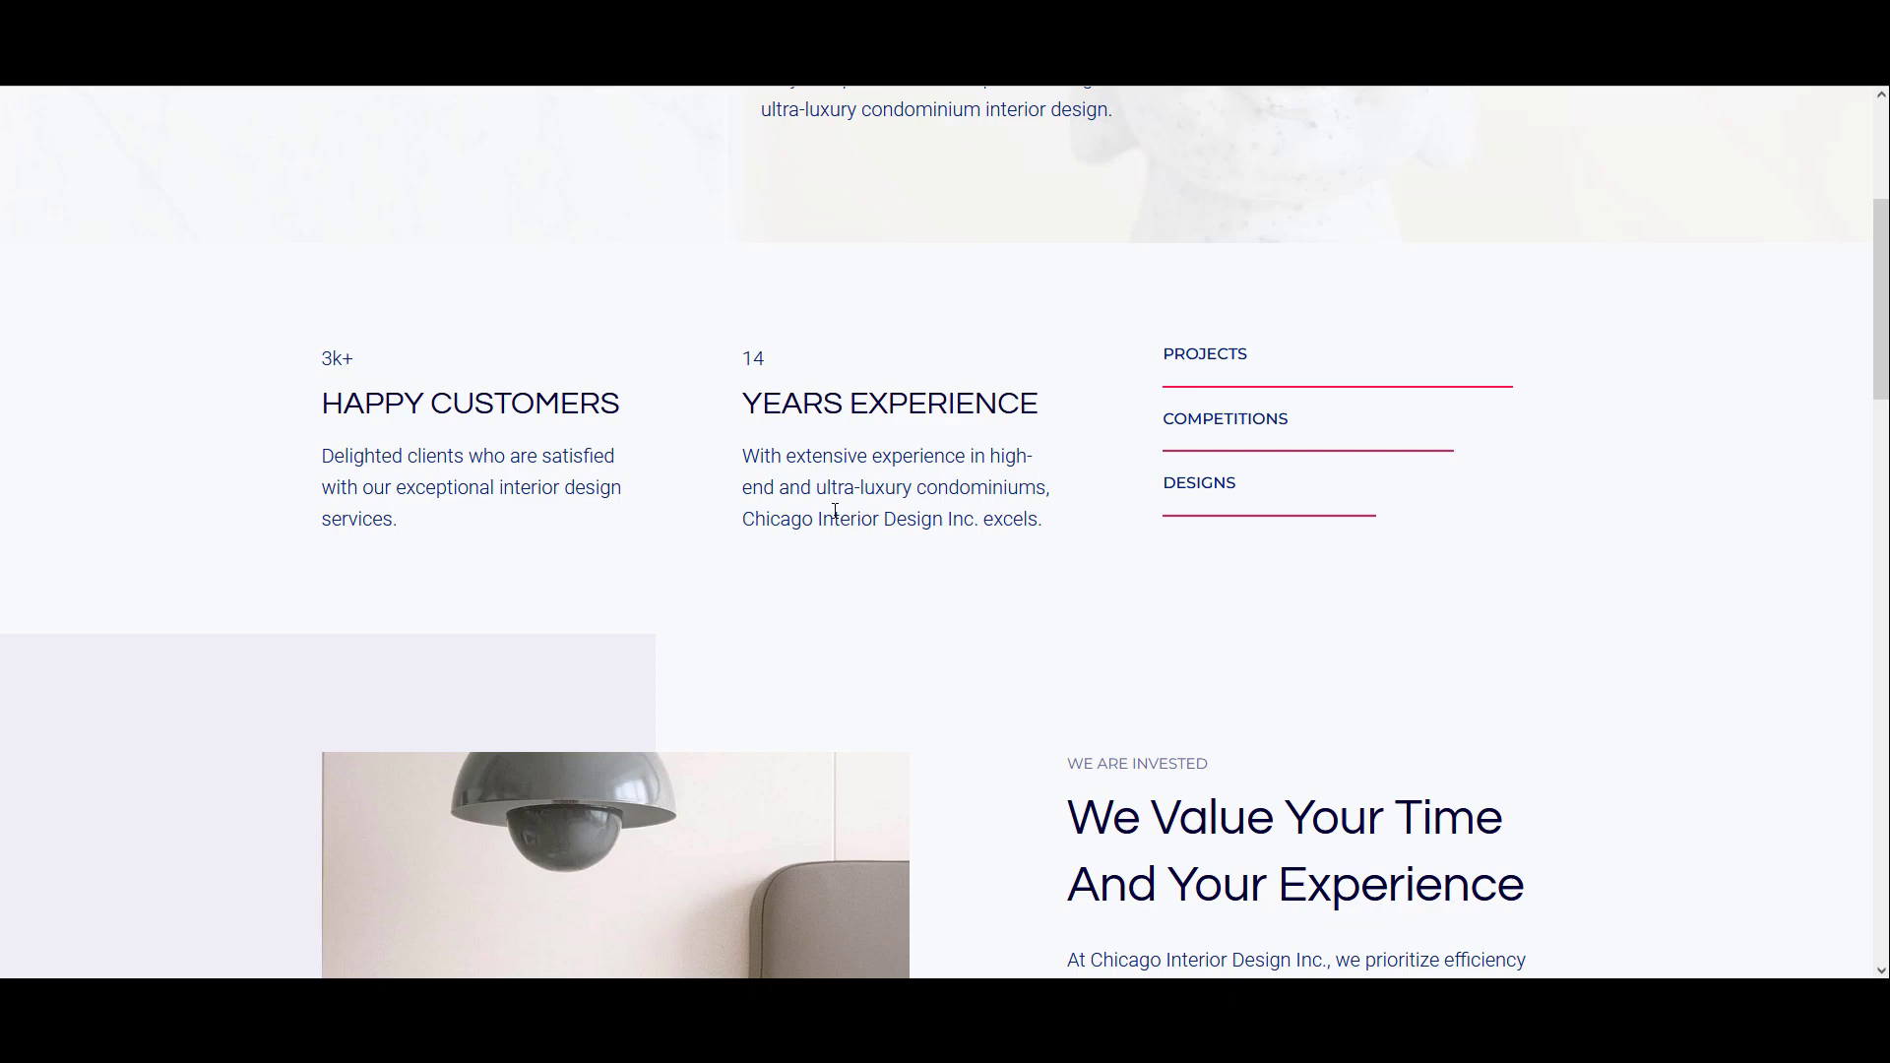
{"action": "scroll", "coordinate": [834, 511], "scroll_direction": "down", "scroll_amount": 1}
{"action": "scroll", "coordinate": [1112, 450], "scroll_direction": "down", "scroll_amount": 8}
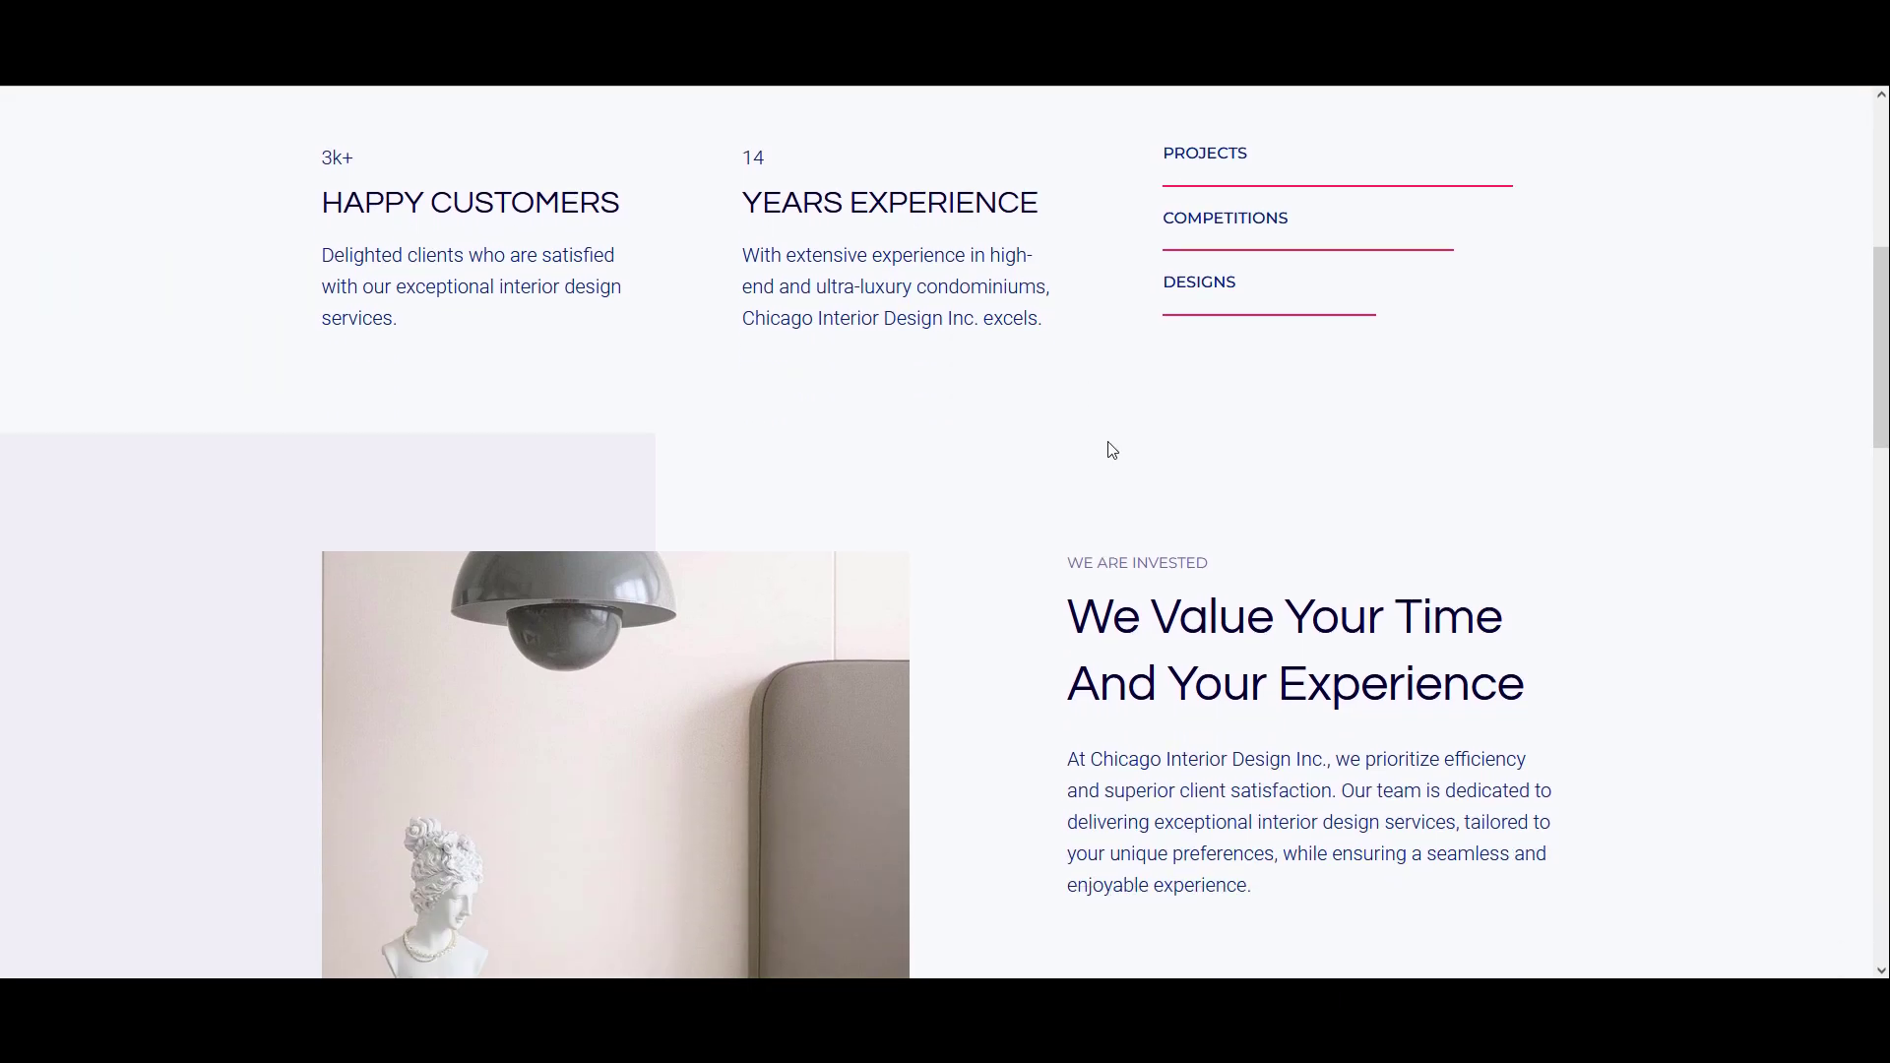
{"action": "scroll", "coordinate": [1112, 450], "scroll_direction": "down", "scroll_amount": 12}
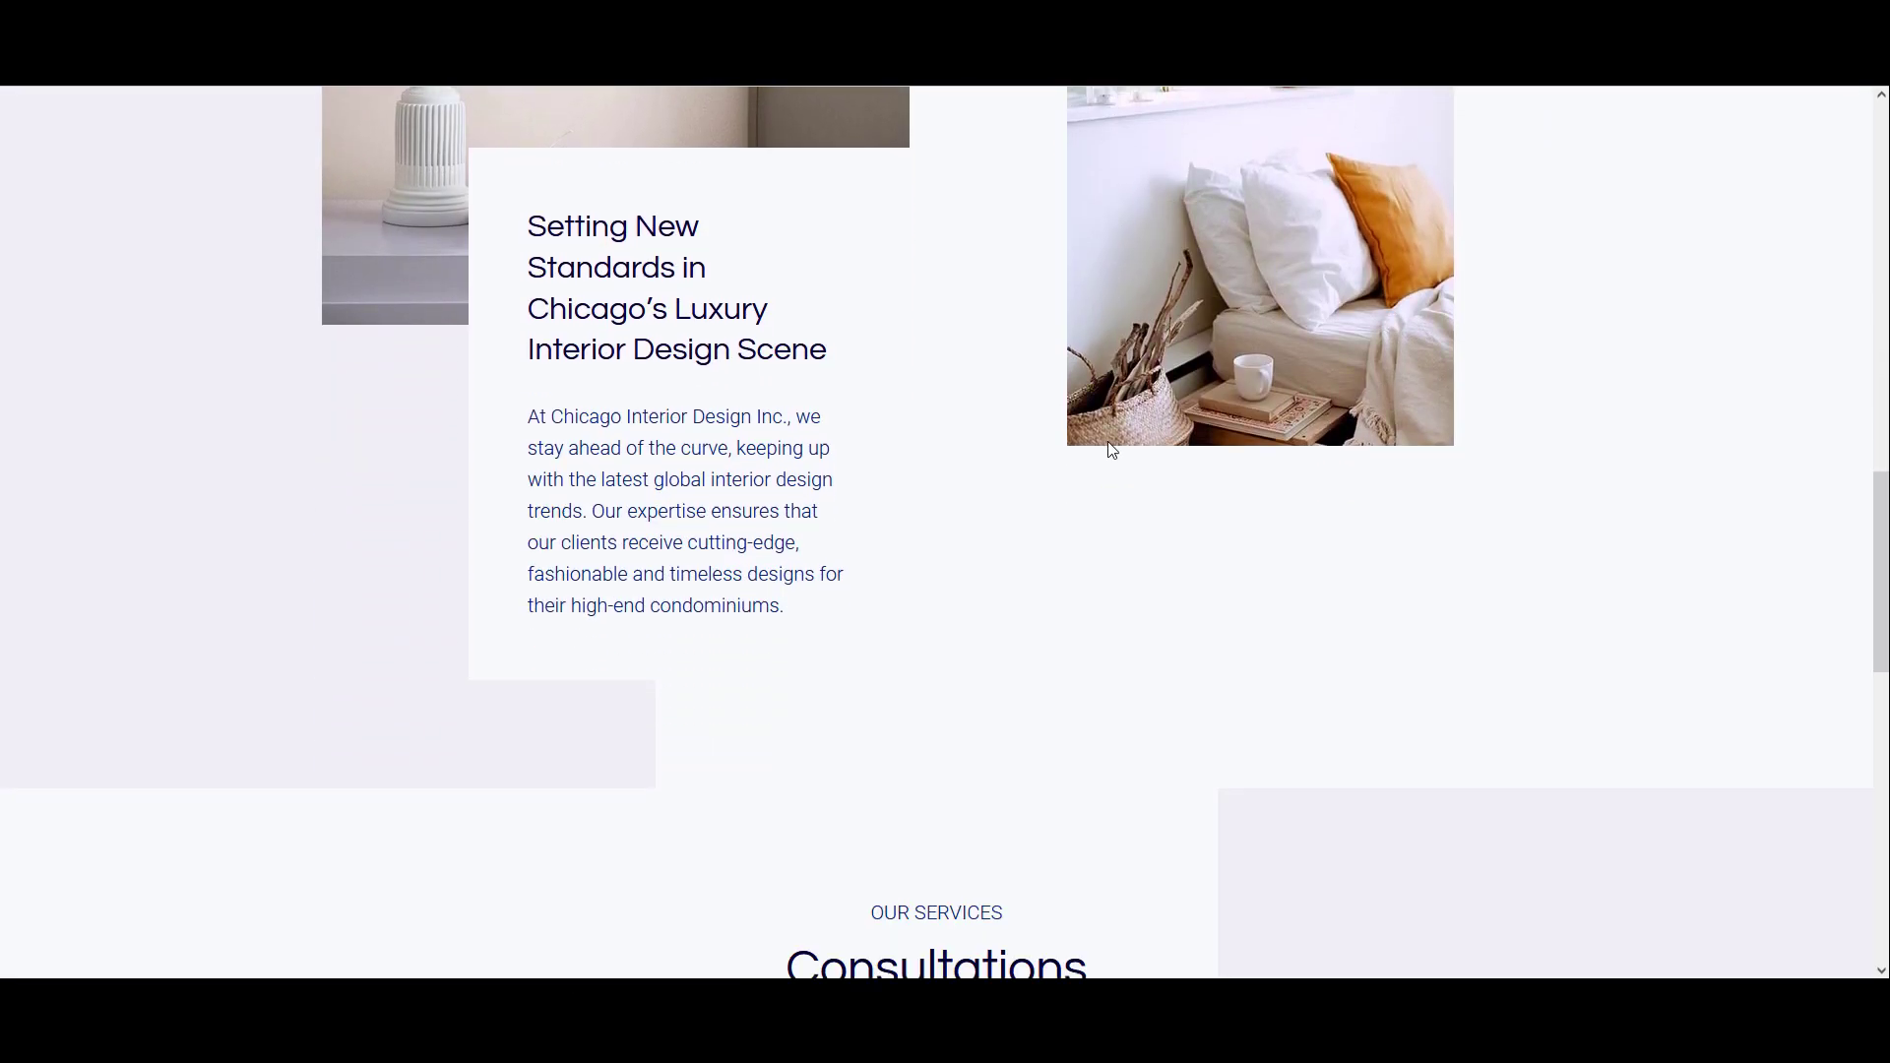
{"action": "scroll", "coordinate": [1112, 450], "scroll_direction": "down", "scroll_amount": 2}
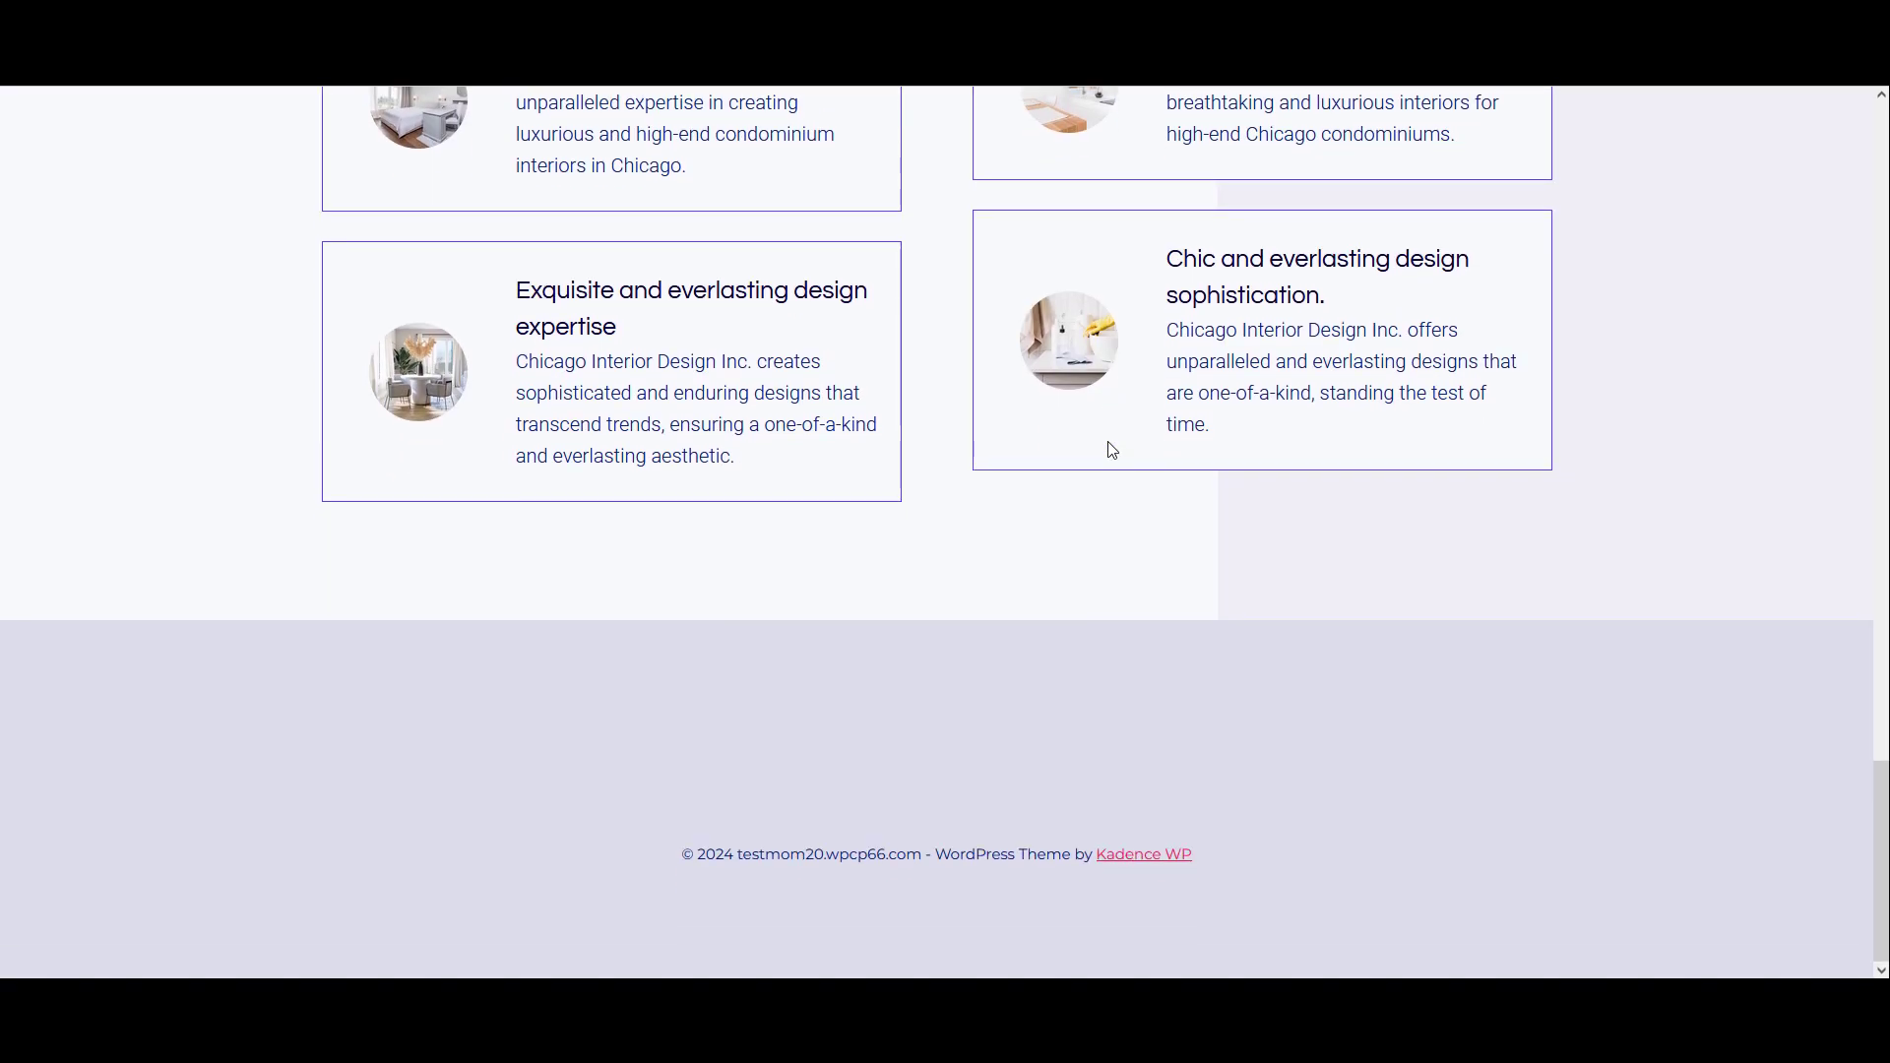
{"action": "scroll", "coordinate": [1112, 451], "scroll_direction": "up", "scroll_amount": 1}
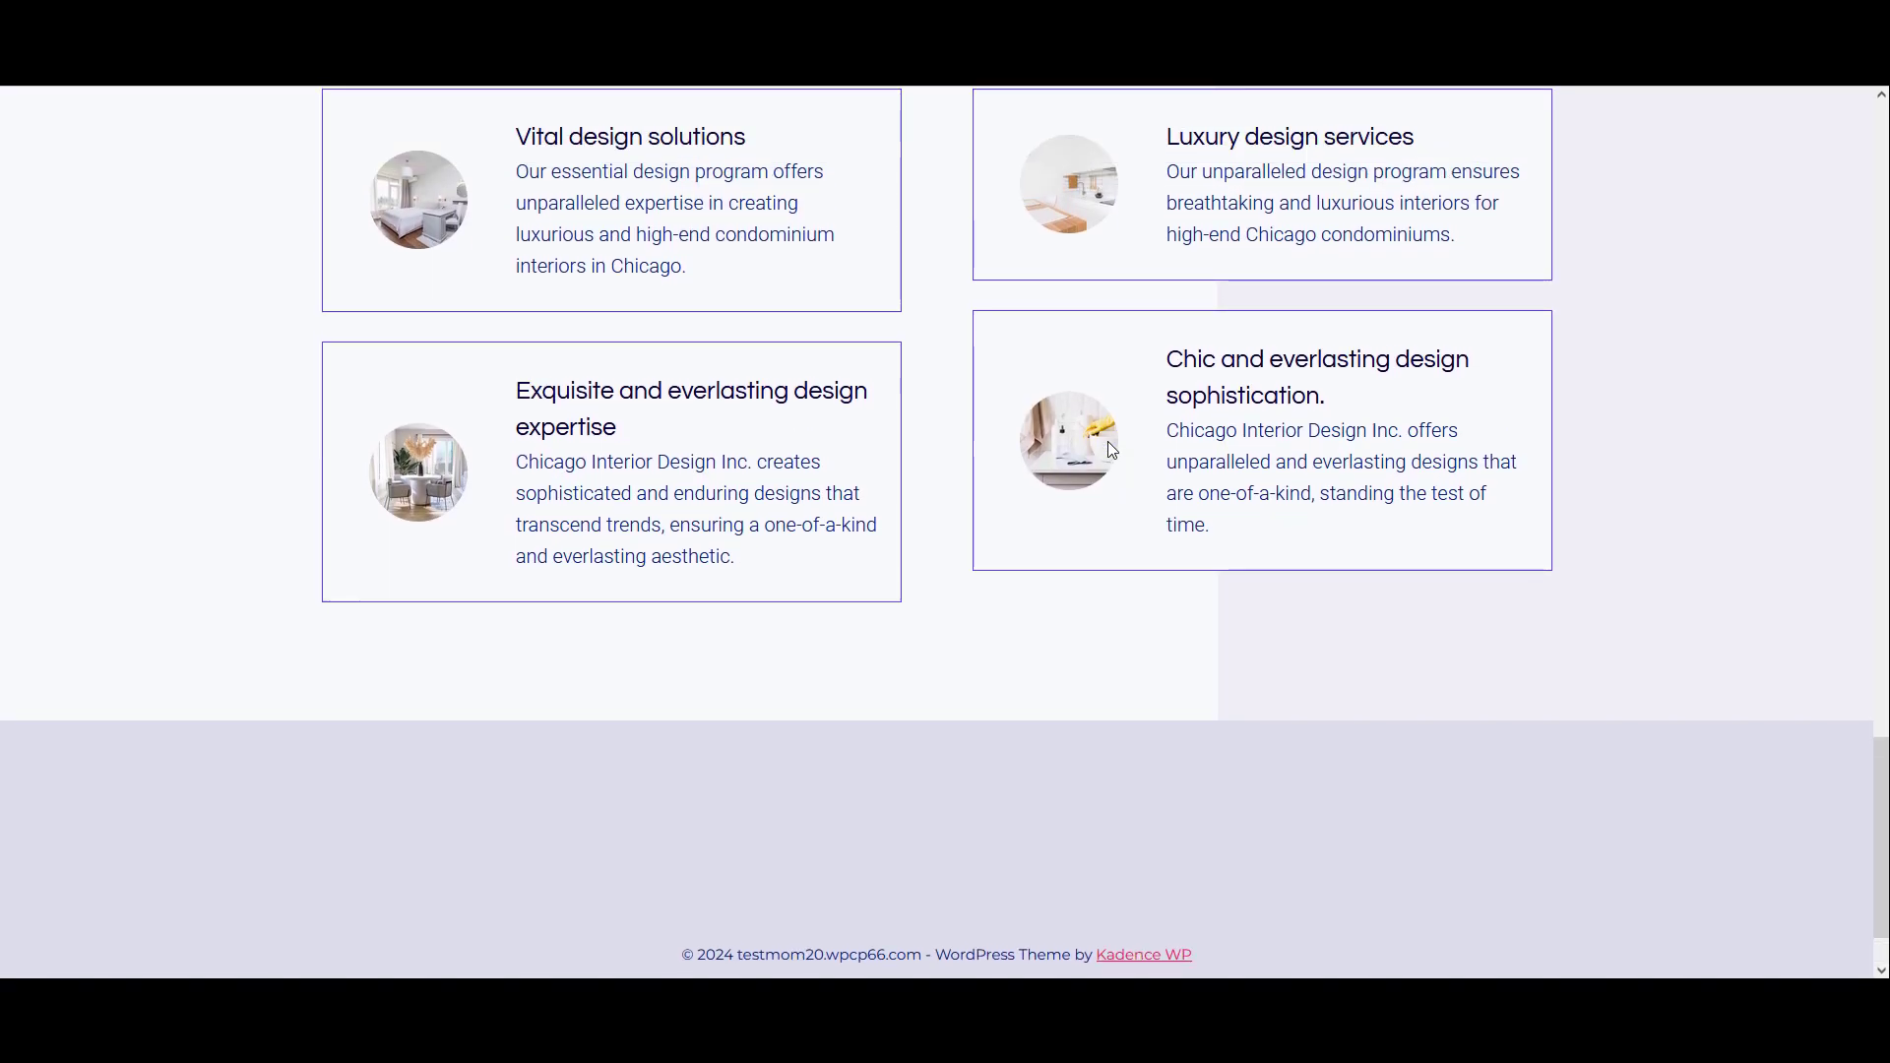
{"action": "scroll", "coordinate": [1112, 450], "scroll_direction": "up", "scroll_amount": 11}
{"action": "scroll", "coordinate": [1112, 451], "scroll_direction": "up", "scroll_amount": 15}
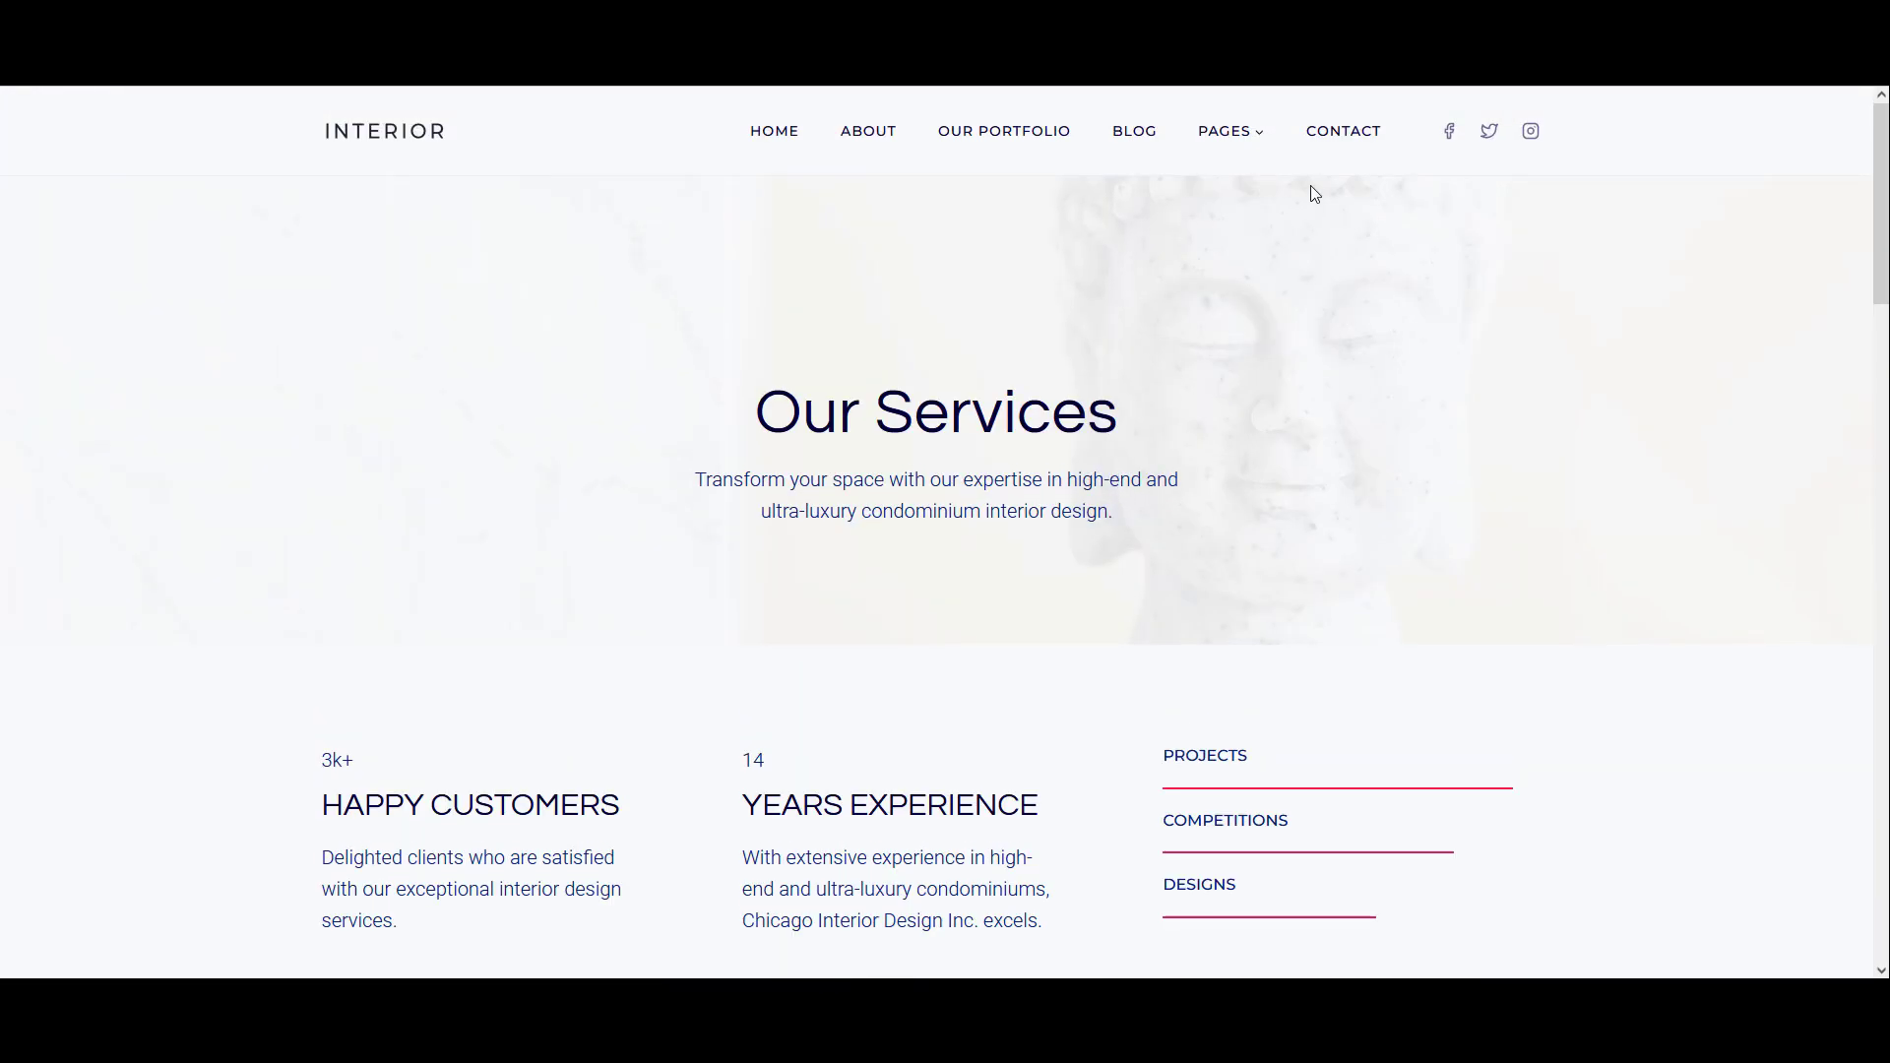
Open the Contact page and check its generated text, the business's email, phone and location details, and the contact form
{"action": "left_click", "coordinate": [1339, 133]}
{"action": "scroll", "coordinate": [1404, 363], "scroll_direction": "down", "scroll_amount": 2}
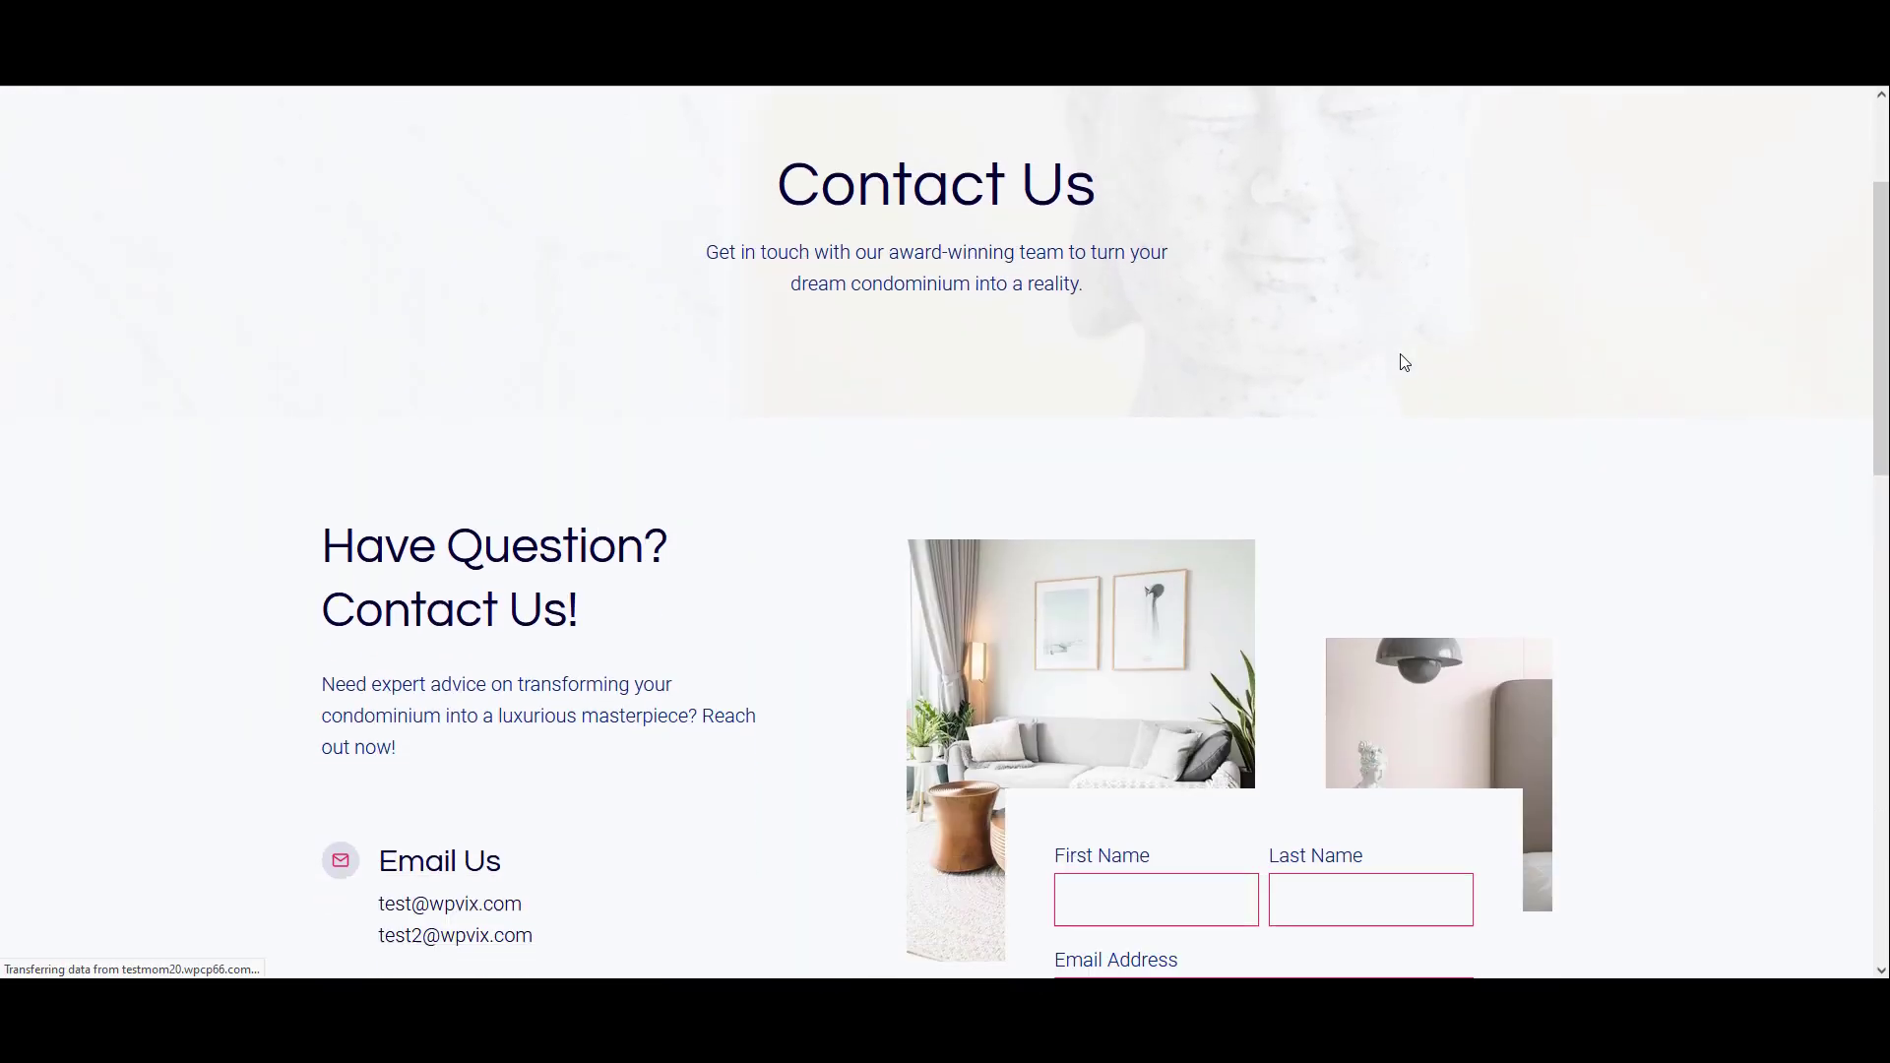
{"action": "scroll", "coordinate": [1404, 363], "scroll_direction": "down", "scroll_amount": 3}
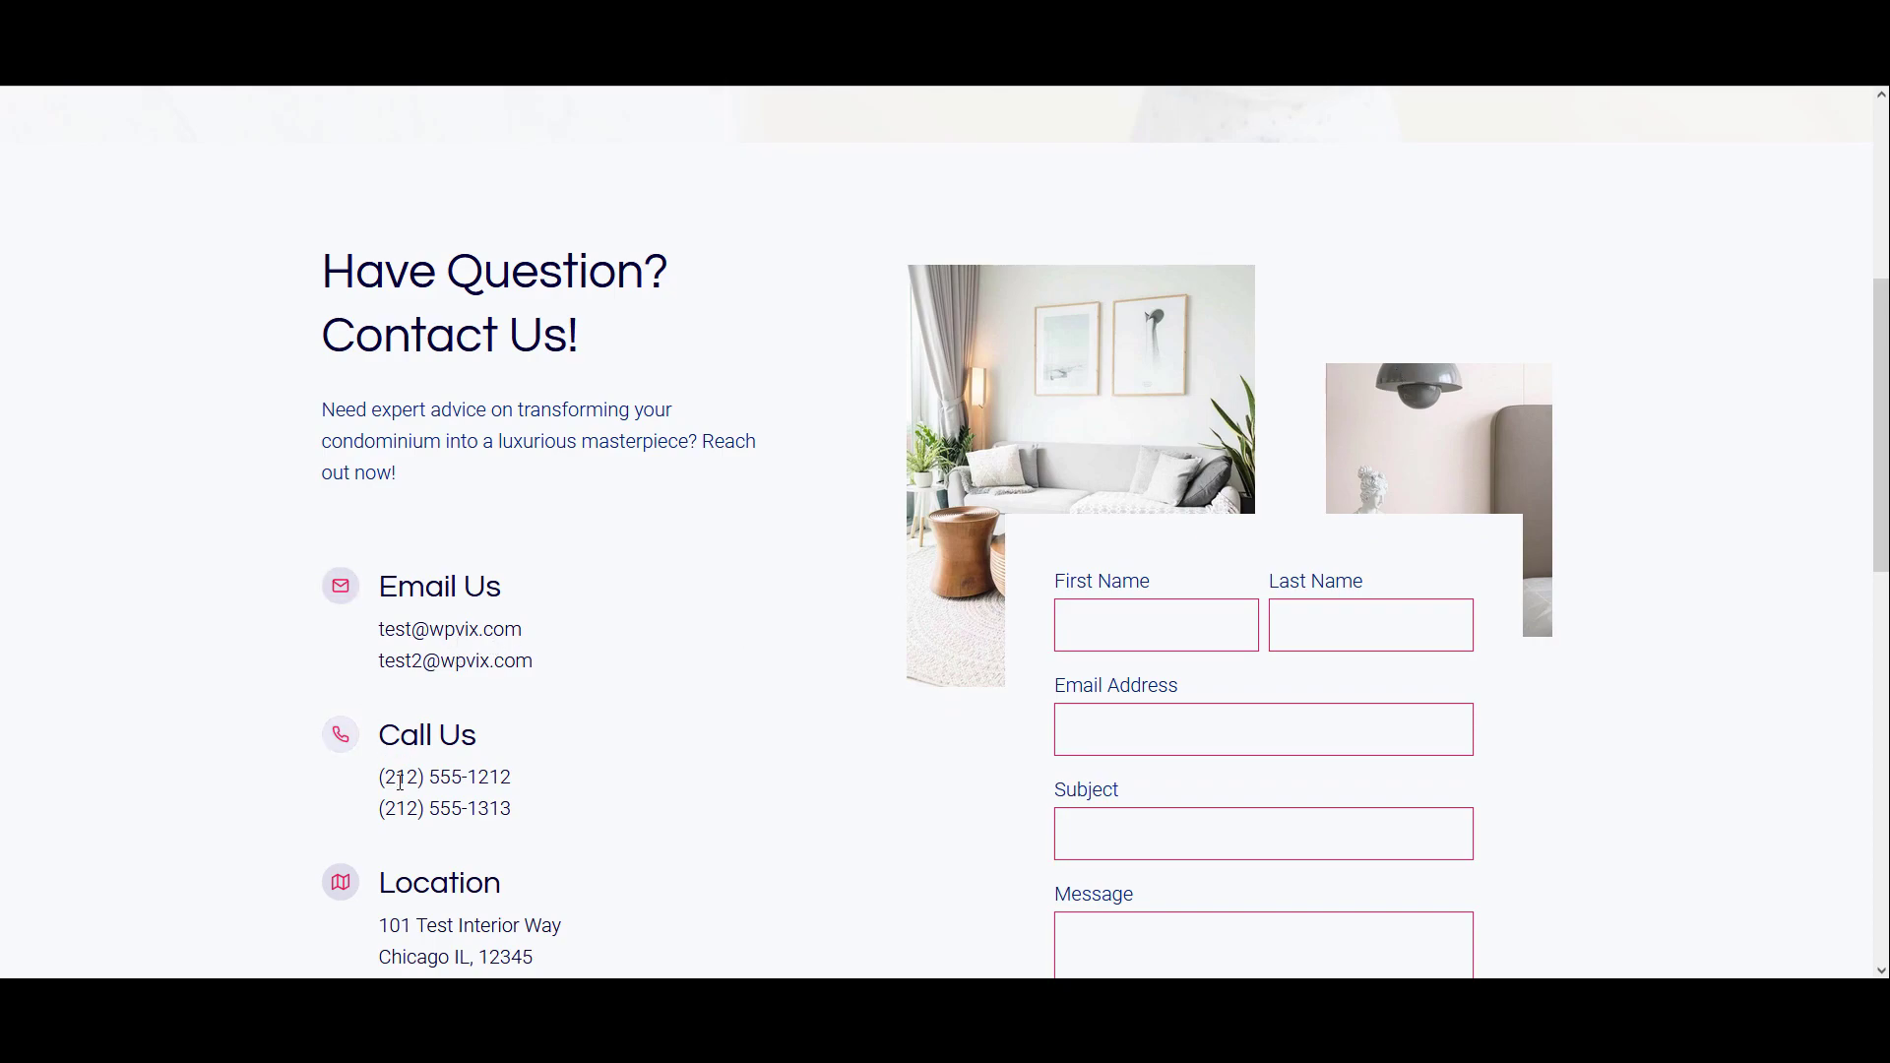
{"action": "scroll", "coordinate": [581, 708], "scroll_direction": "down", "scroll_amount": 2}
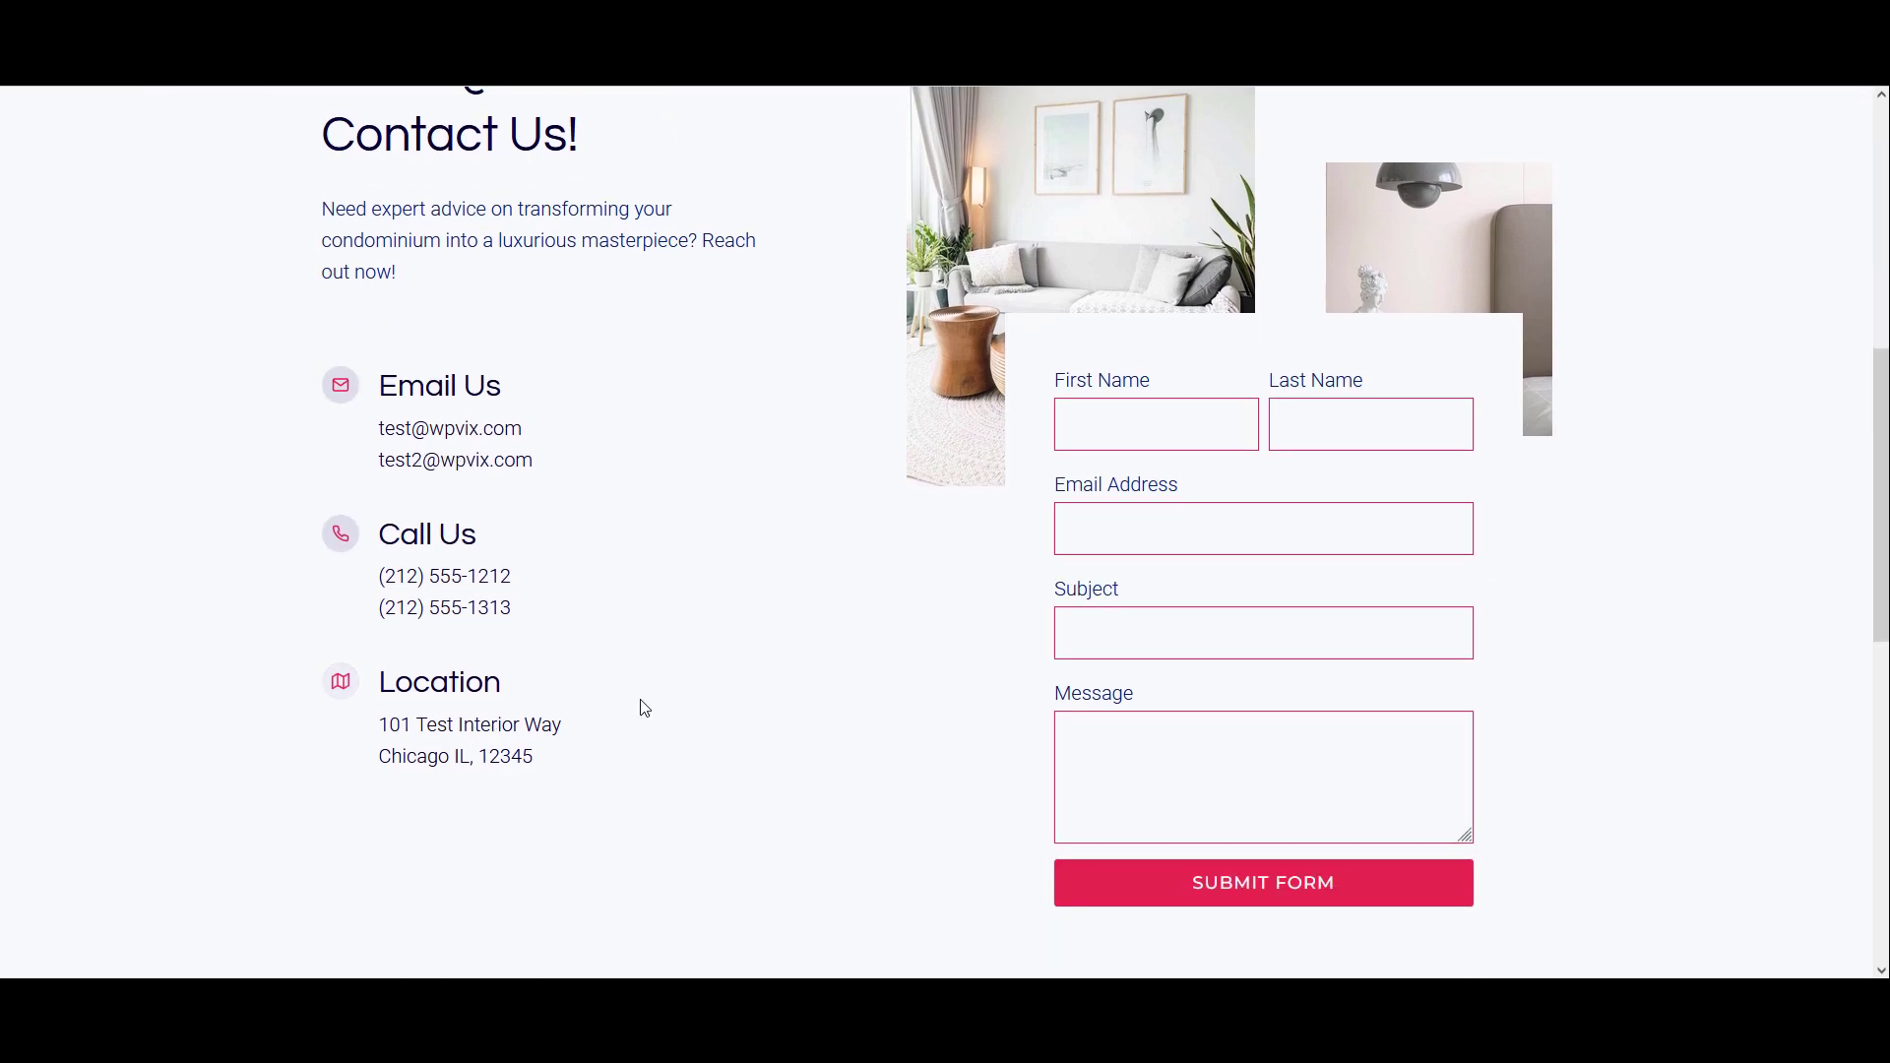
{"action": "scroll", "coordinate": [642, 707], "scroll_direction": "up", "scroll_amount": 7}
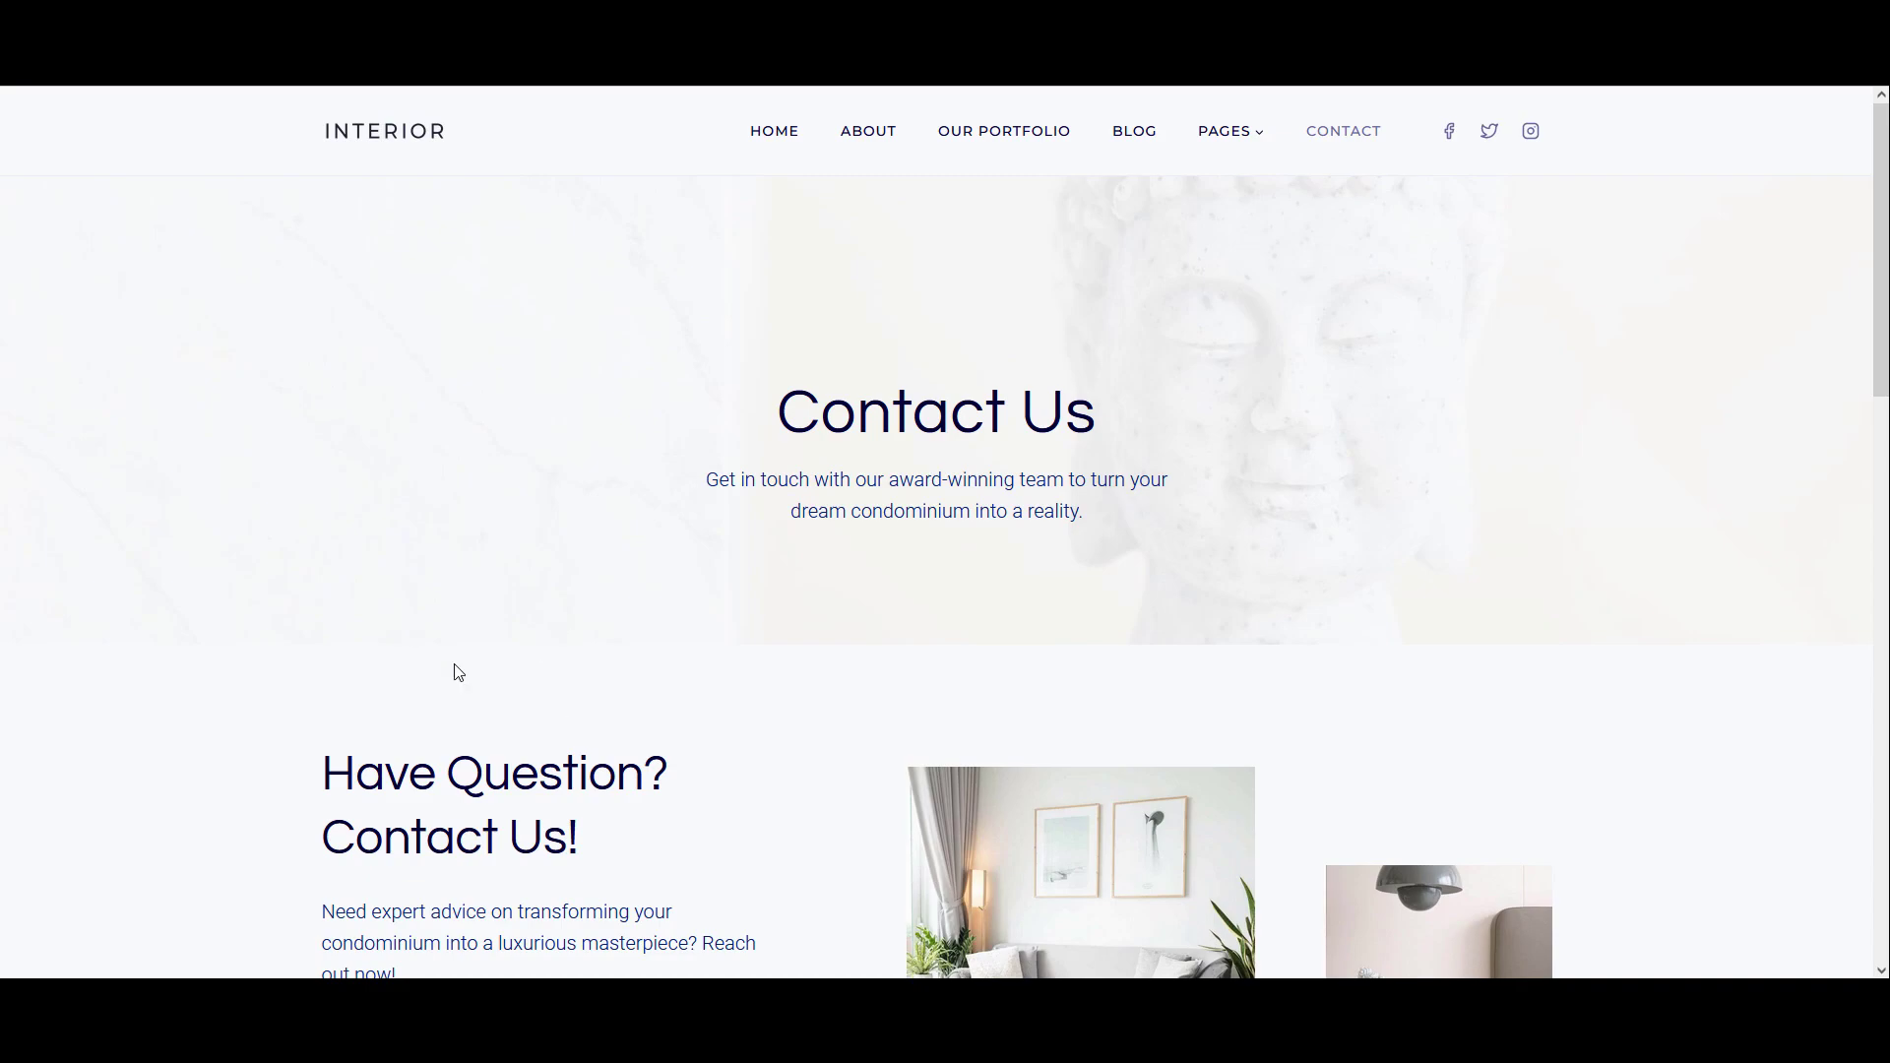
{"action": "scroll", "coordinate": [581, 510], "scroll_direction": "down", "scroll_amount": 6}
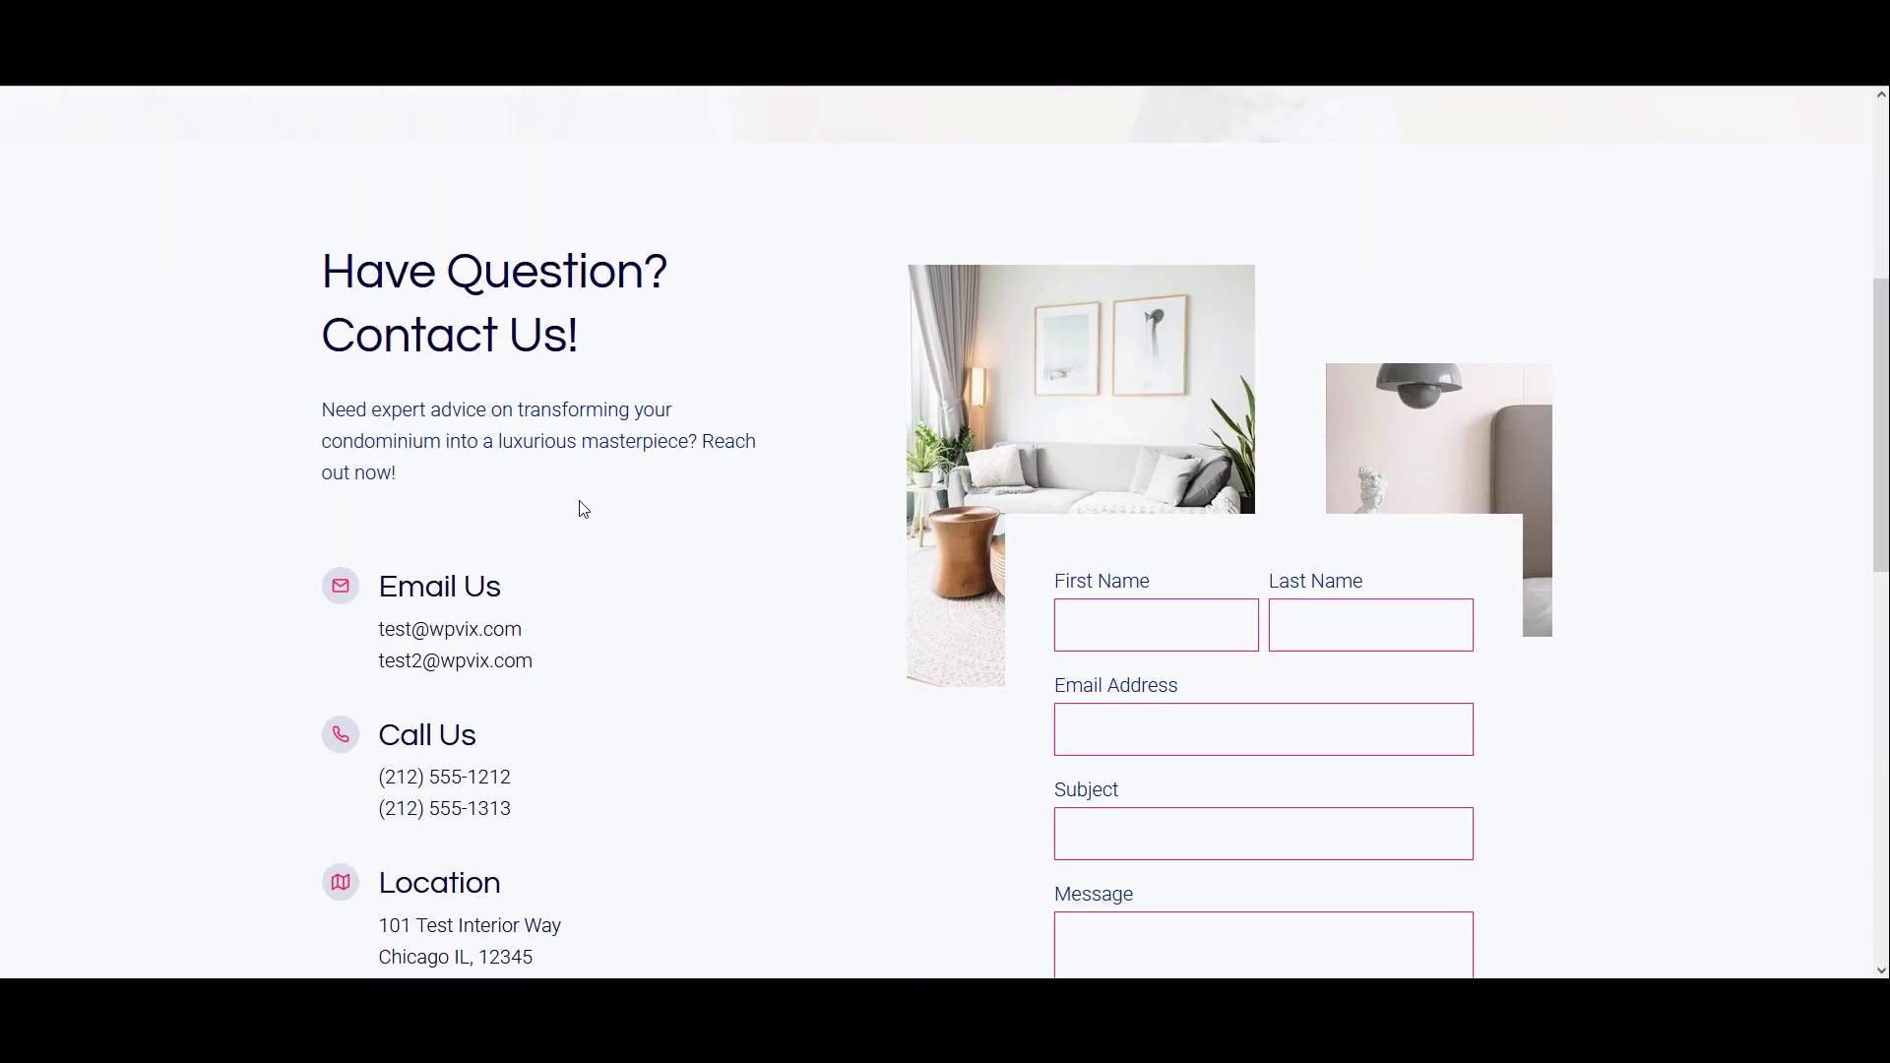
{"action": "scroll", "coordinate": [584, 509], "scroll_direction": "up", "scroll_amount": 6}
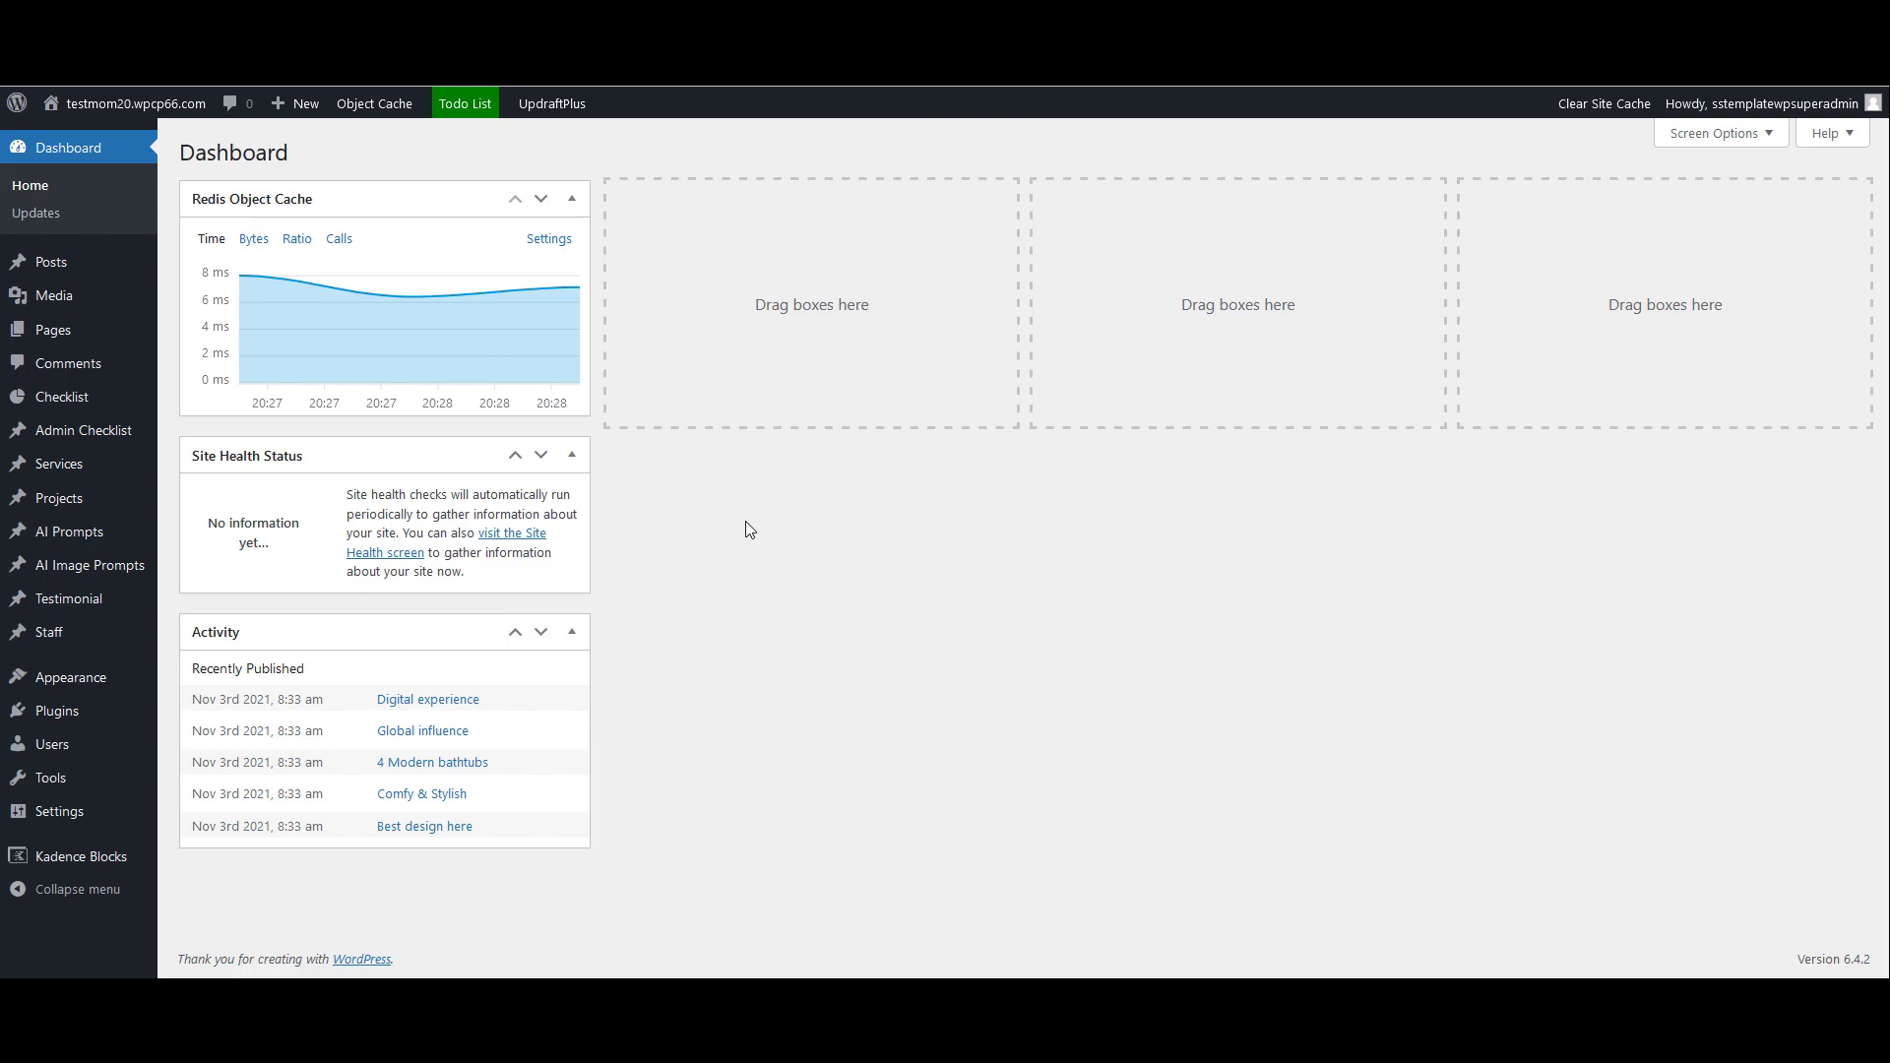
Open the Todo List of site personalization tasks from the WordPress dashboard
{"action": "left_click", "coordinate": [466, 108]}
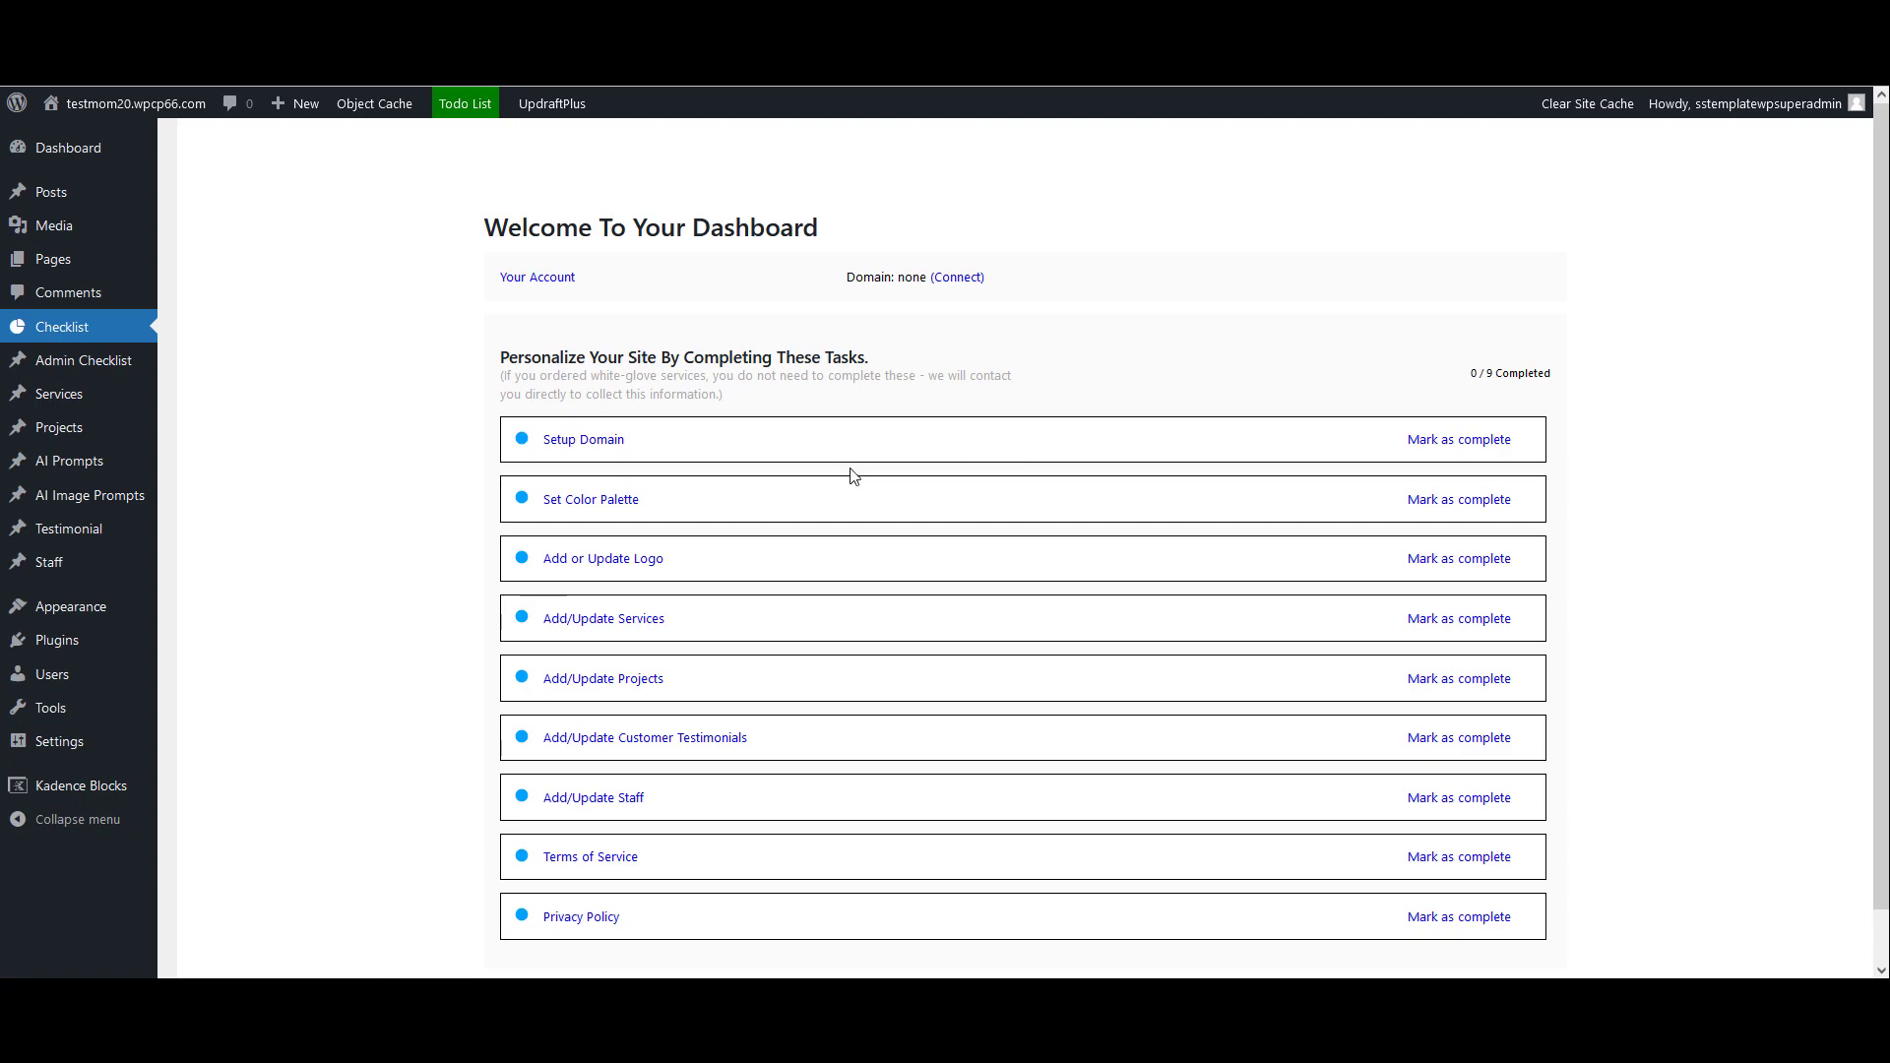
Open the "Popular Questions Description – FAQ Page" prompt from the list of AI prompts and review its prompt text
{"action": "scroll", "coordinate": [852, 476], "scroll_direction": "down", "scroll_amount": 1}
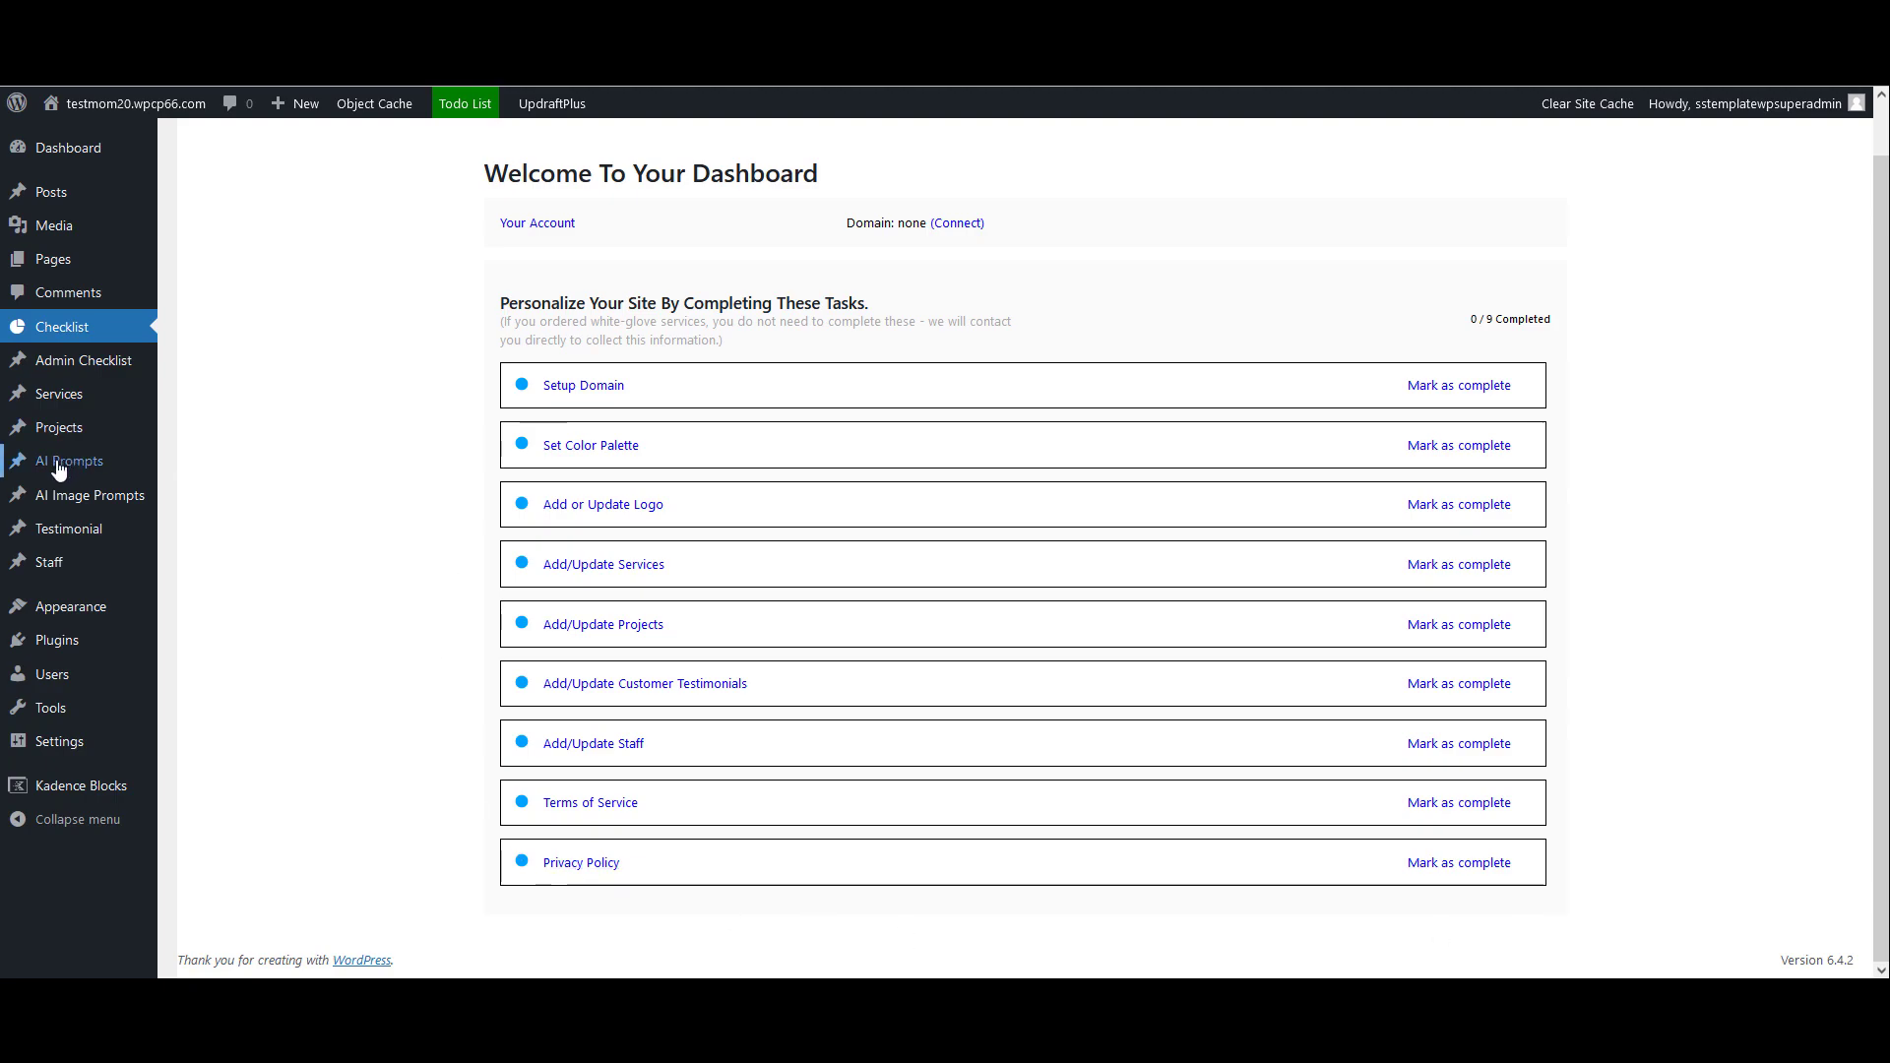
{"action": "mouse_move", "coordinate": [57, 469]}
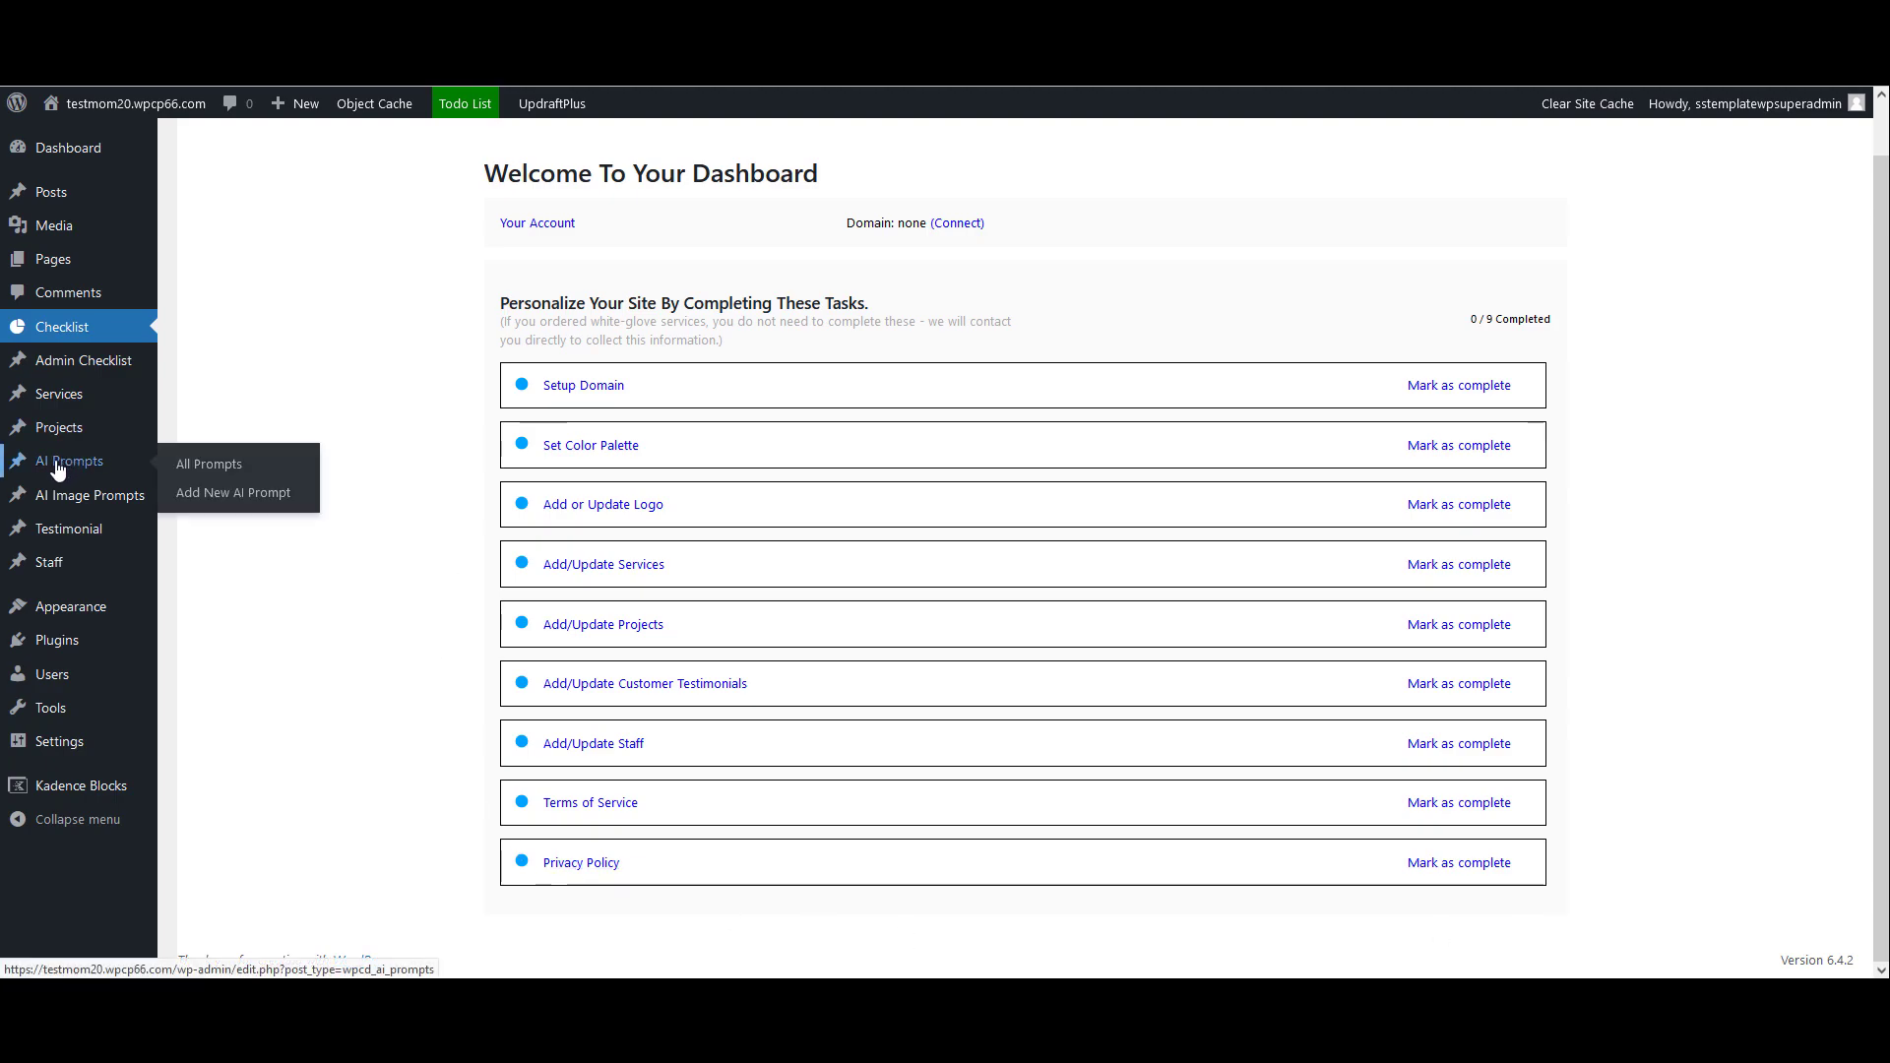
{"action": "left_click", "coordinate": [210, 466]}
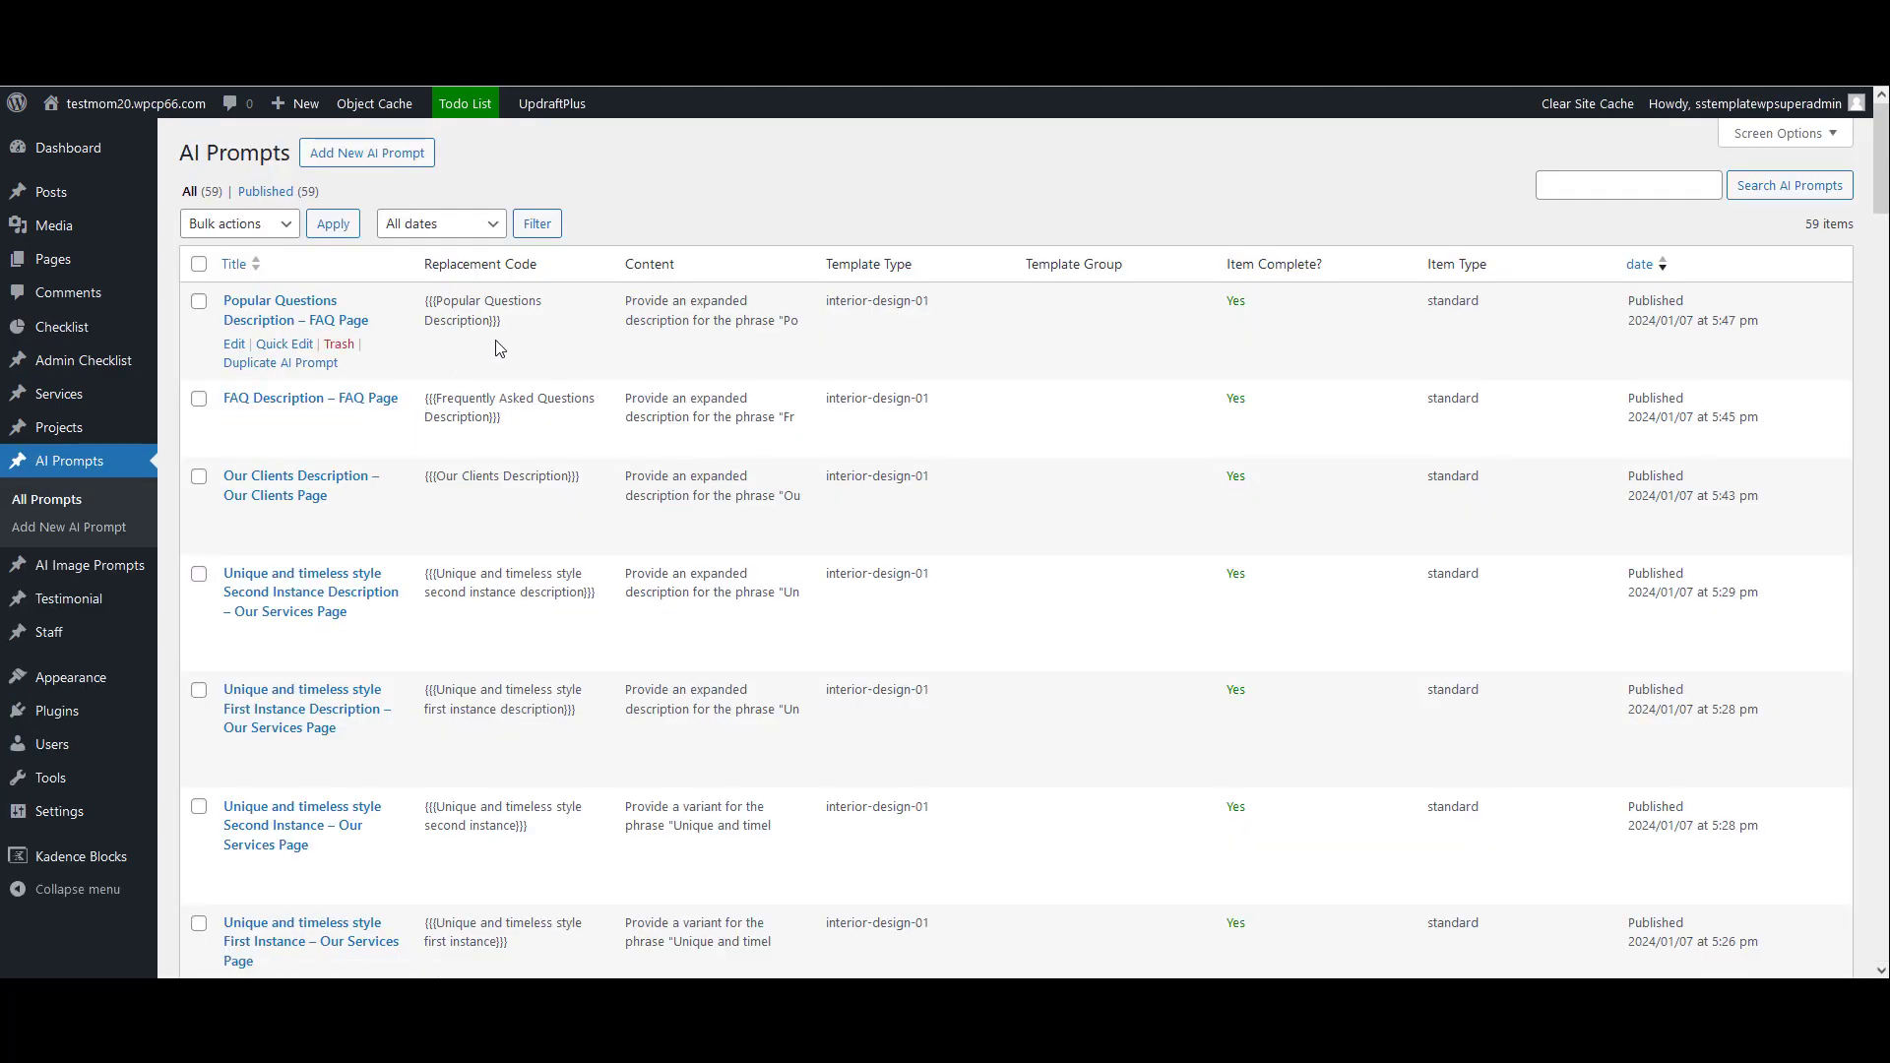
{"action": "left_click", "coordinate": [277, 309]}
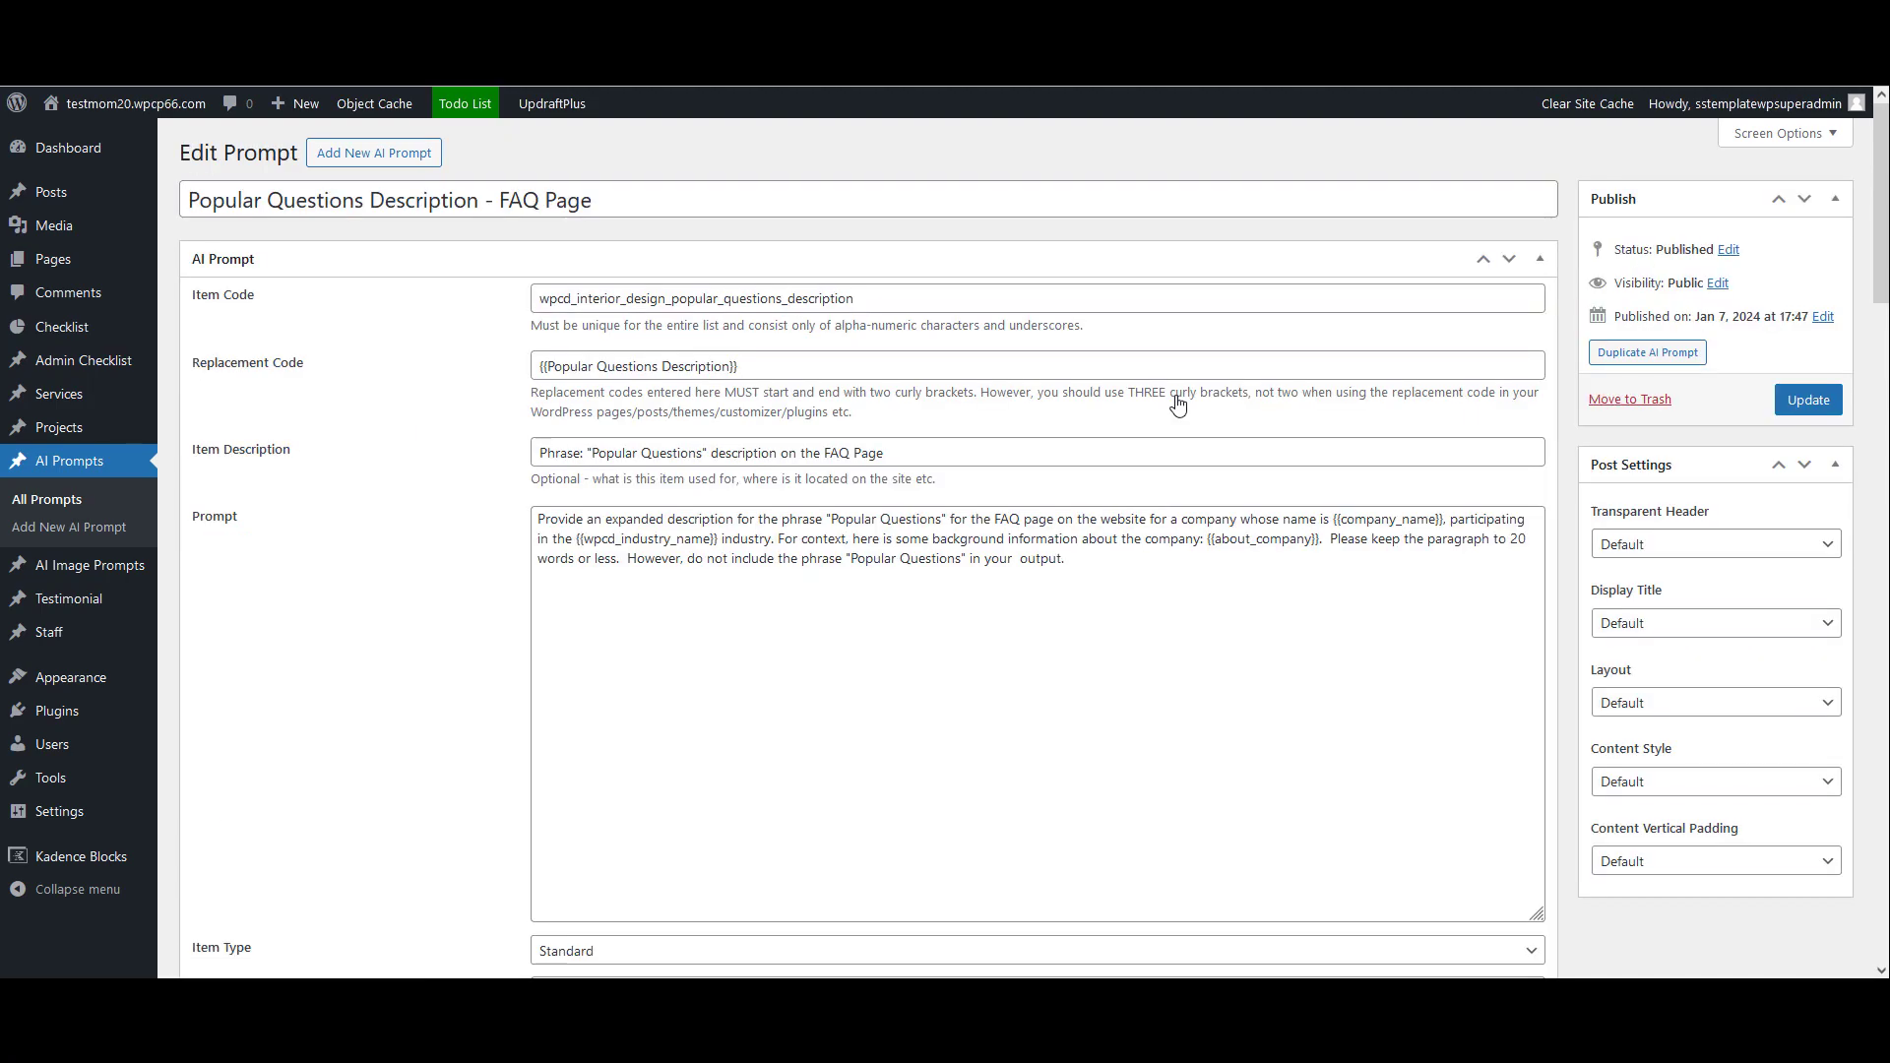
{"action": "scroll", "coordinate": [1178, 404], "scroll_direction": "down", "scroll_amount": 5}
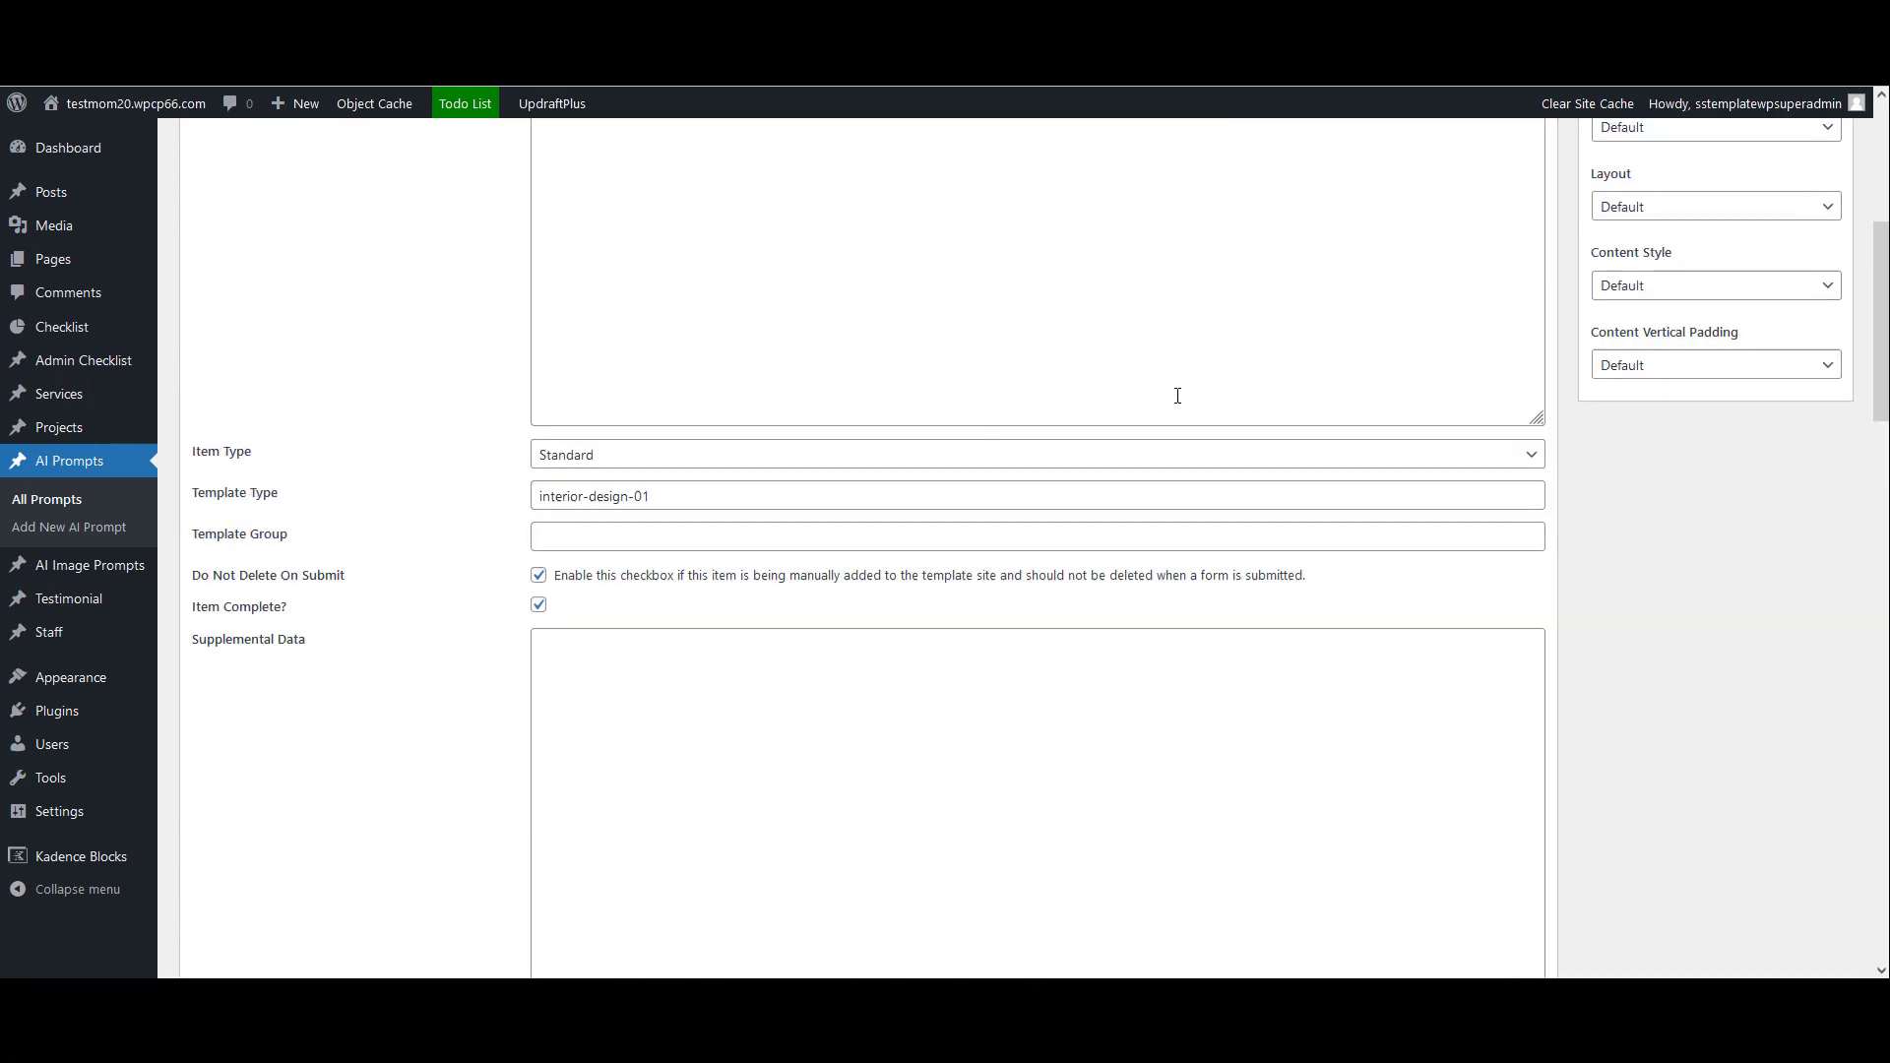
{"action": "scroll", "coordinate": [1119, 439], "scroll_direction": "up", "scroll_amount": 5}
{"action": "left_click_drag", "start_coordinate": [1093, 466], "coordinate": [537, 419]}
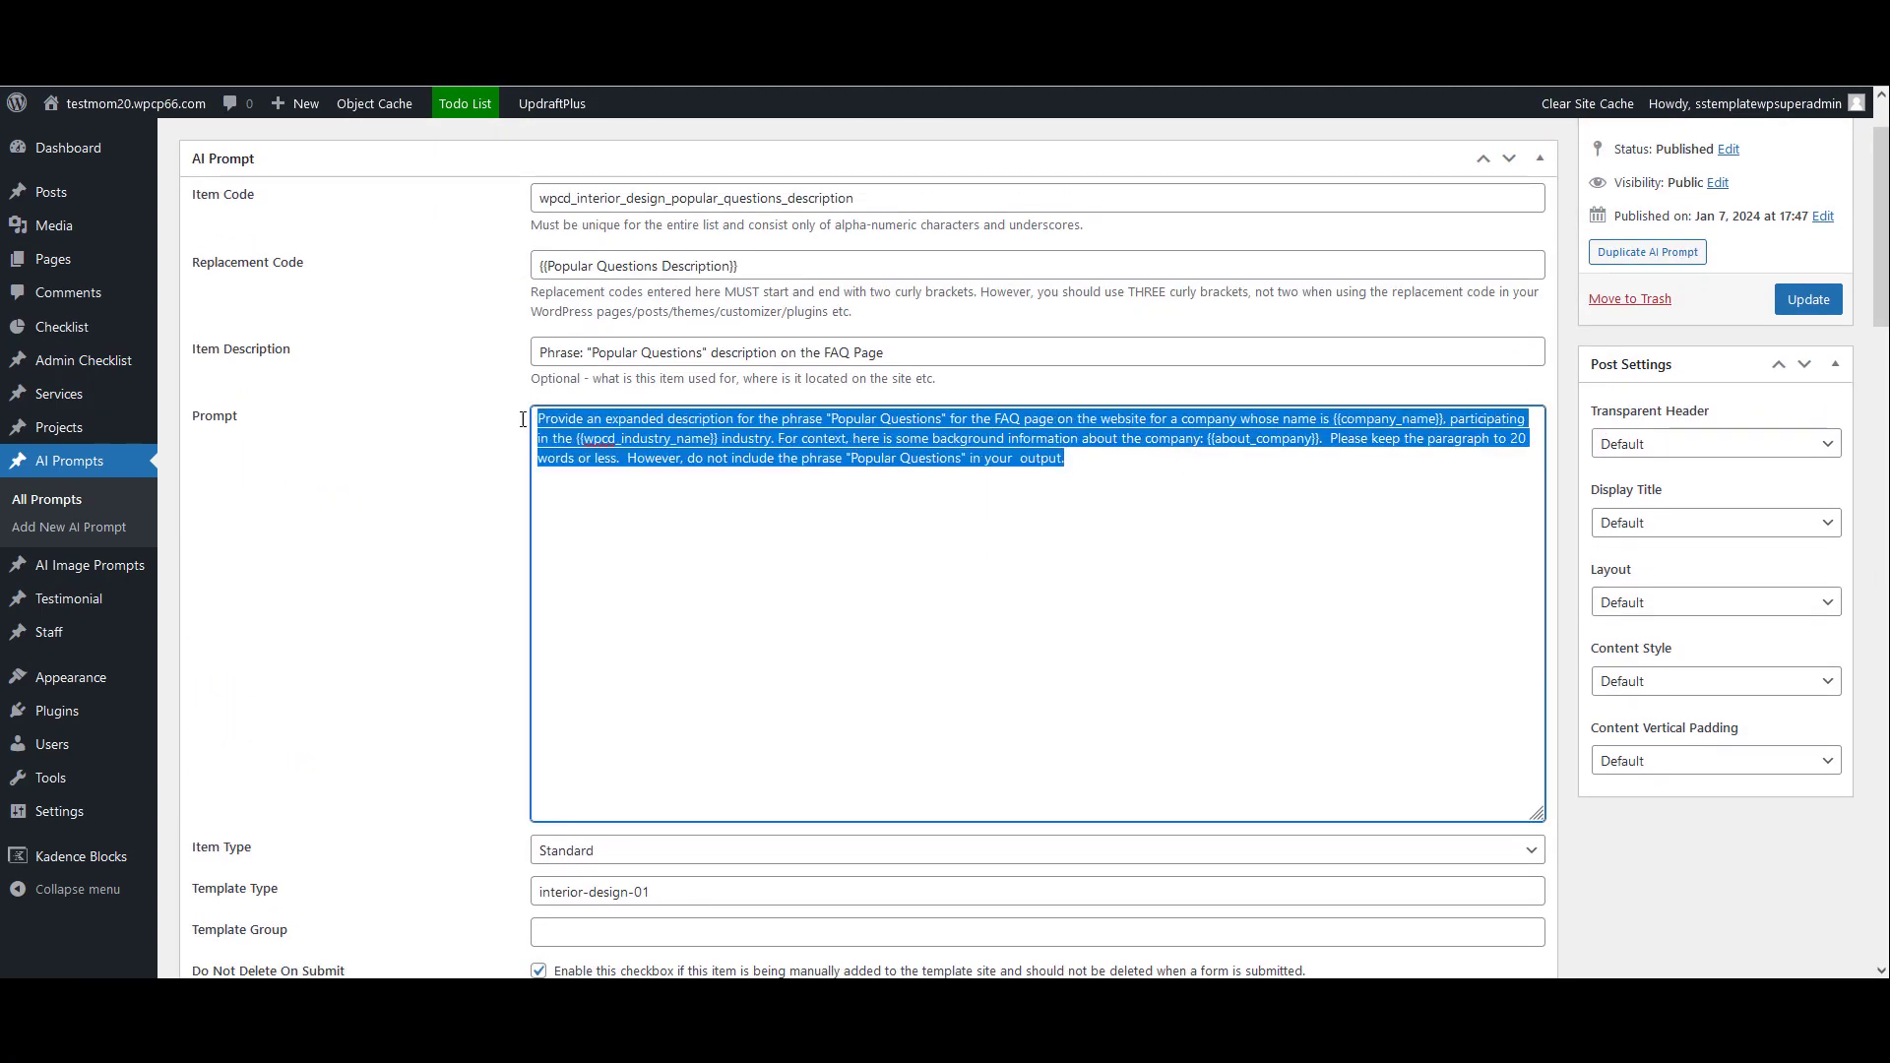
Examine the submitted prompt and the AI results text of the Popular Questions Description prompt
{"action": "scroll", "coordinate": [1144, 499], "scroll_direction": "down", "scroll_amount": 10}
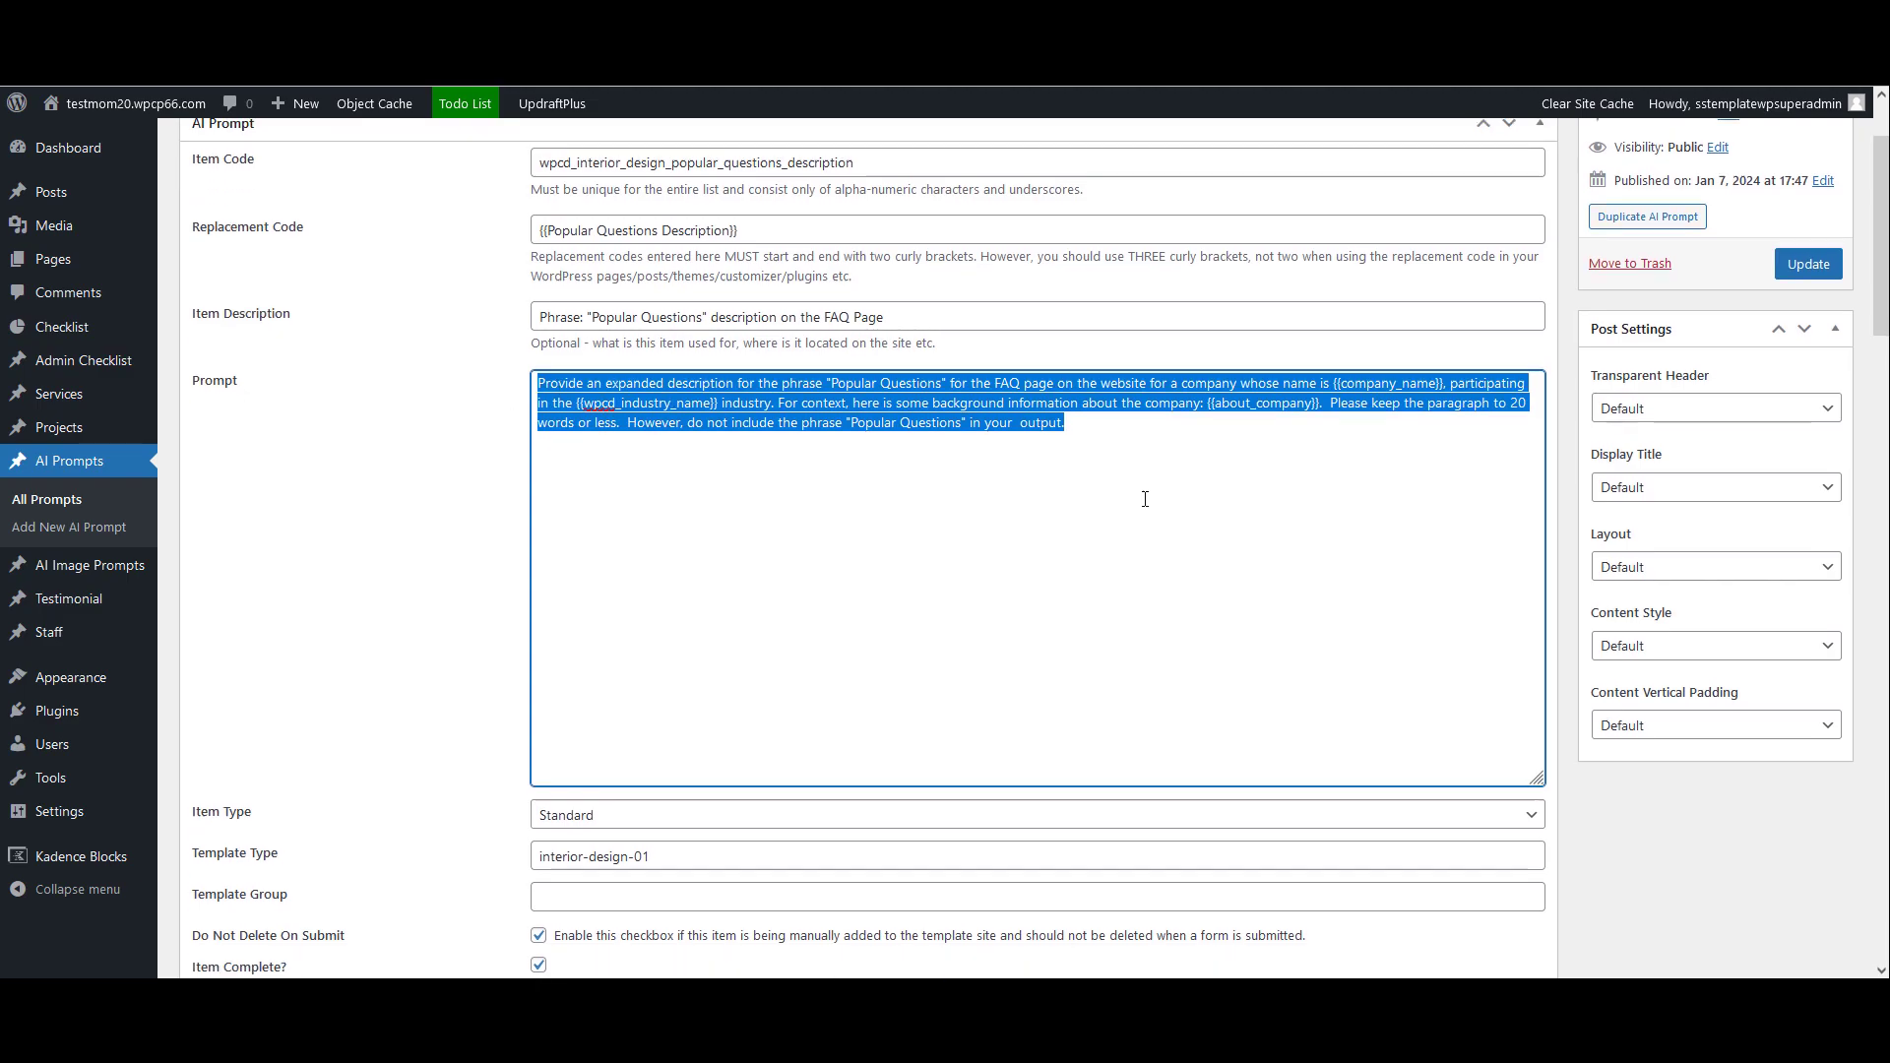
{"action": "scroll", "coordinate": [1145, 499], "scroll_direction": "down", "scroll_amount": 2}
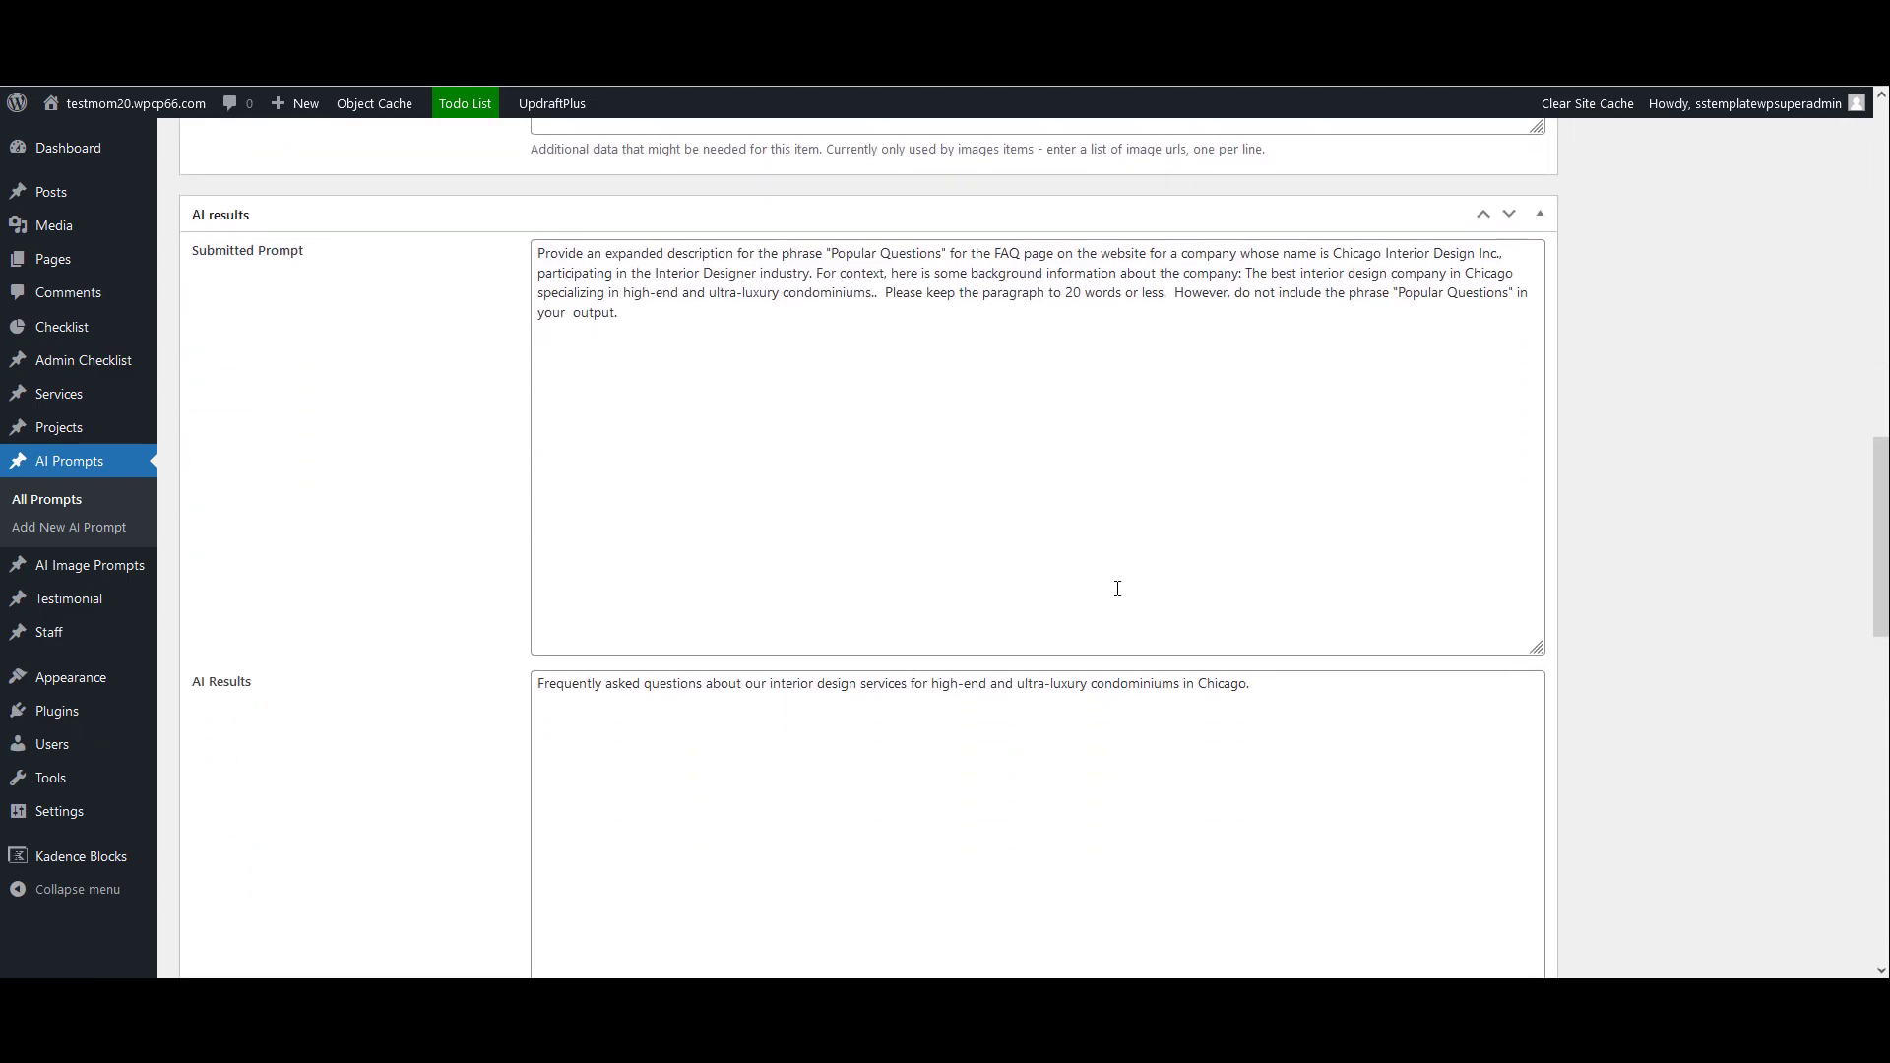
{"action": "left_click", "coordinate": [1084, 713]}
{"action": "left_click_drag", "start_coordinate": [1300, 694], "coordinate": [494, 679]}
{"action": "scroll", "coordinate": [1186, 809], "scroll_direction": "up", "scroll_amount": 1}
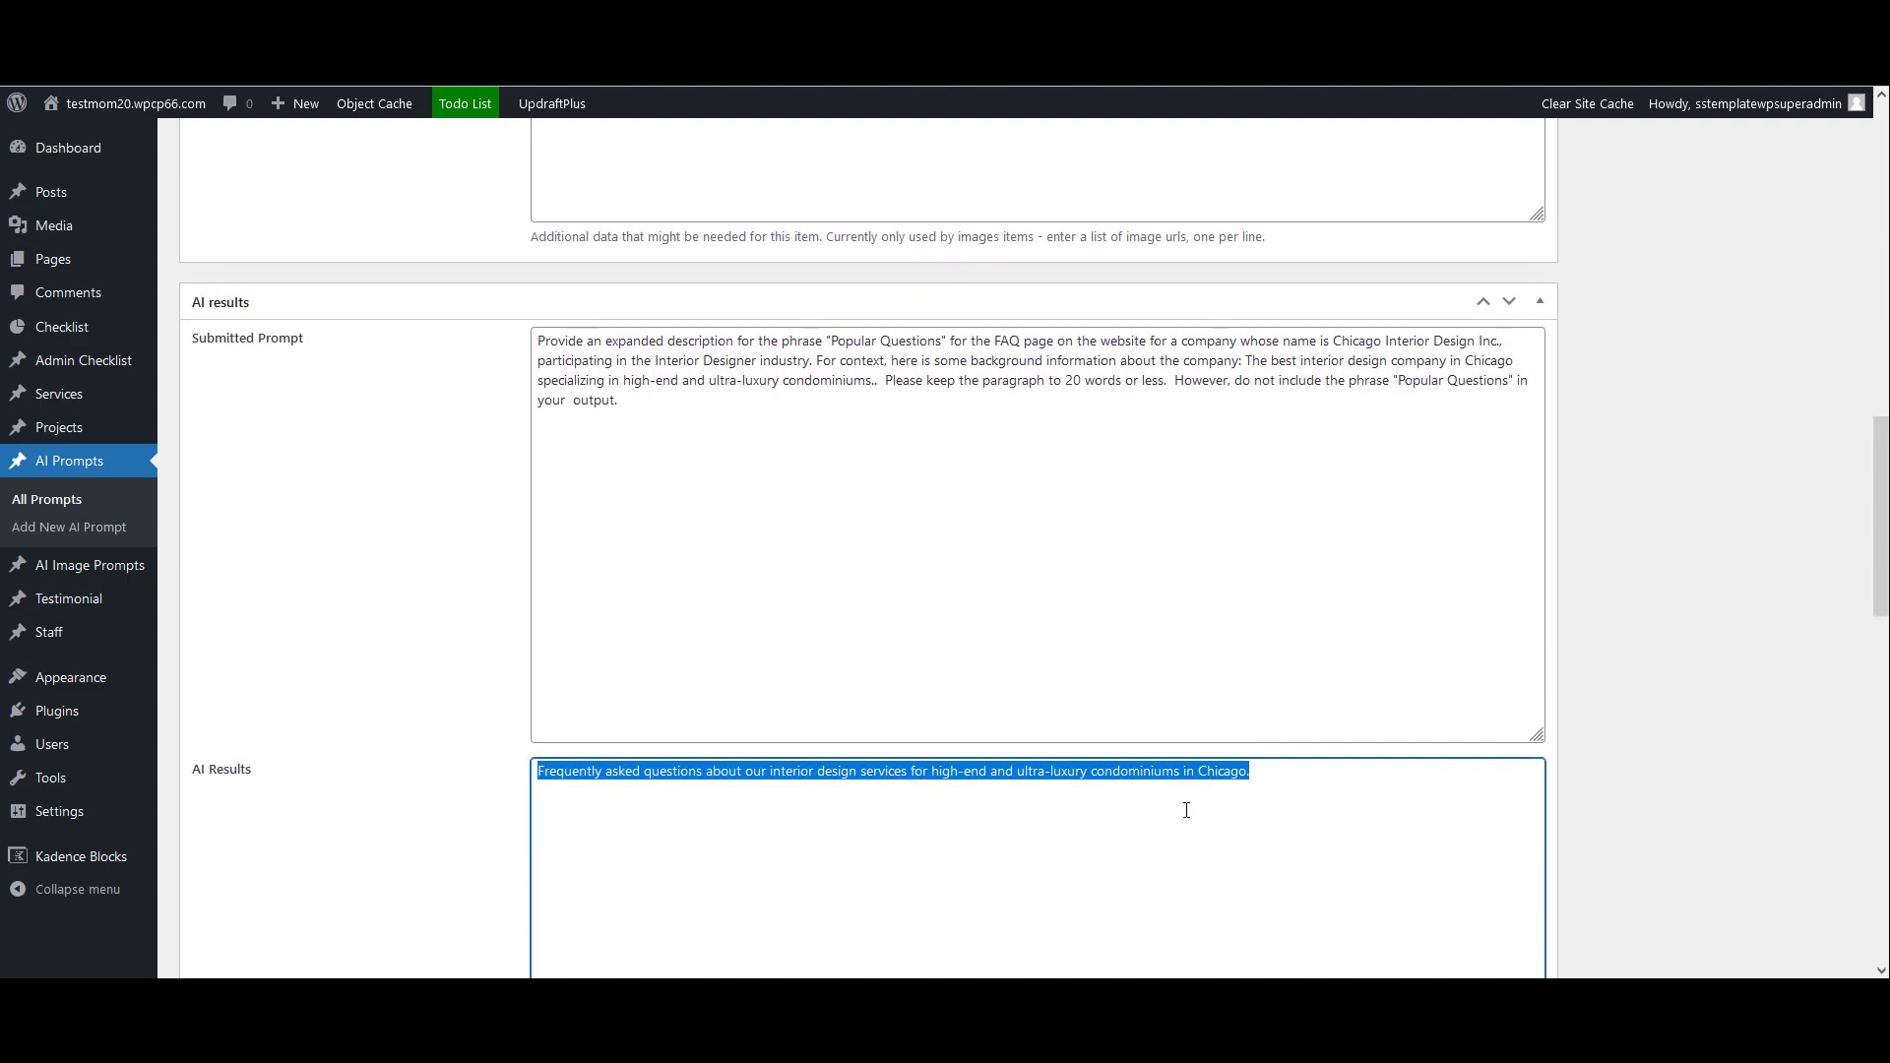
{"action": "scroll", "coordinate": [1142, 513], "scroll_direction": "up", "scroll_amount": 4}
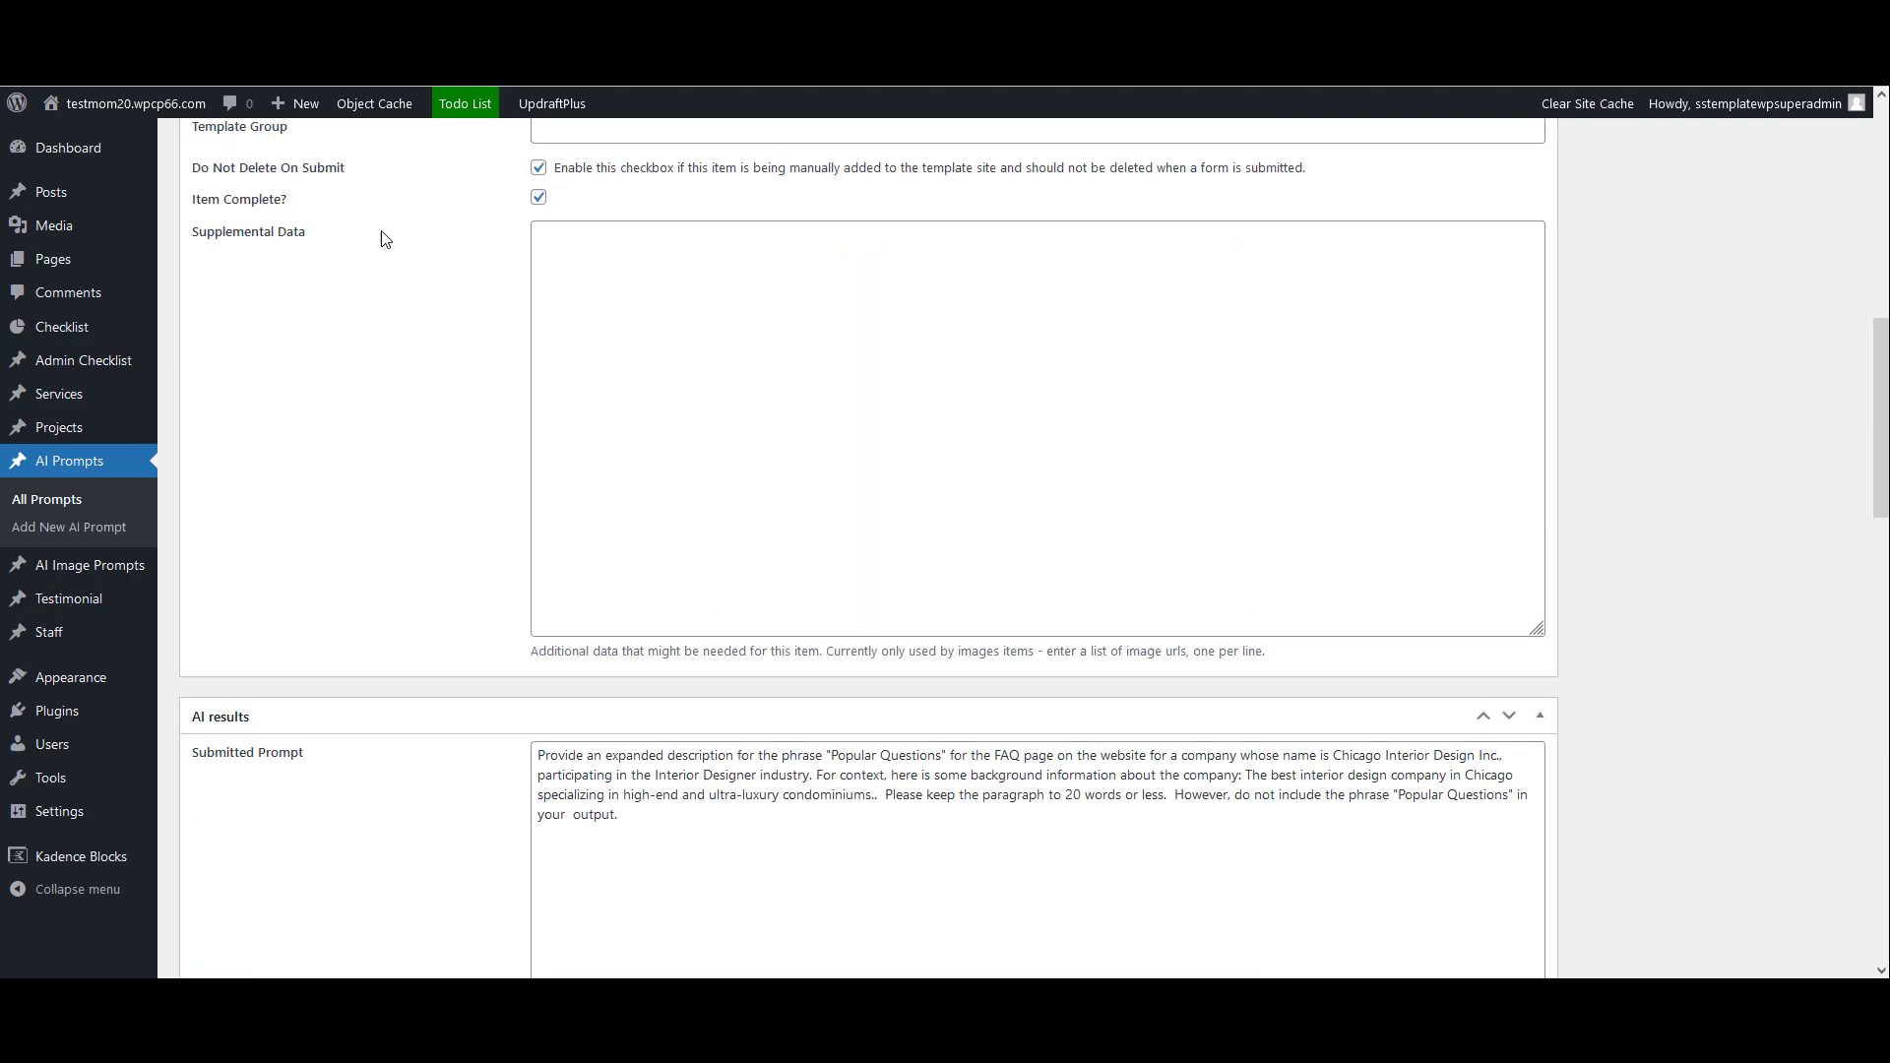
Compare the Popular Questions AI result with the paragraph under Popular Questions on the site's FAQ page
{"action": "mouse_move", "coordinate": [104, 138]}
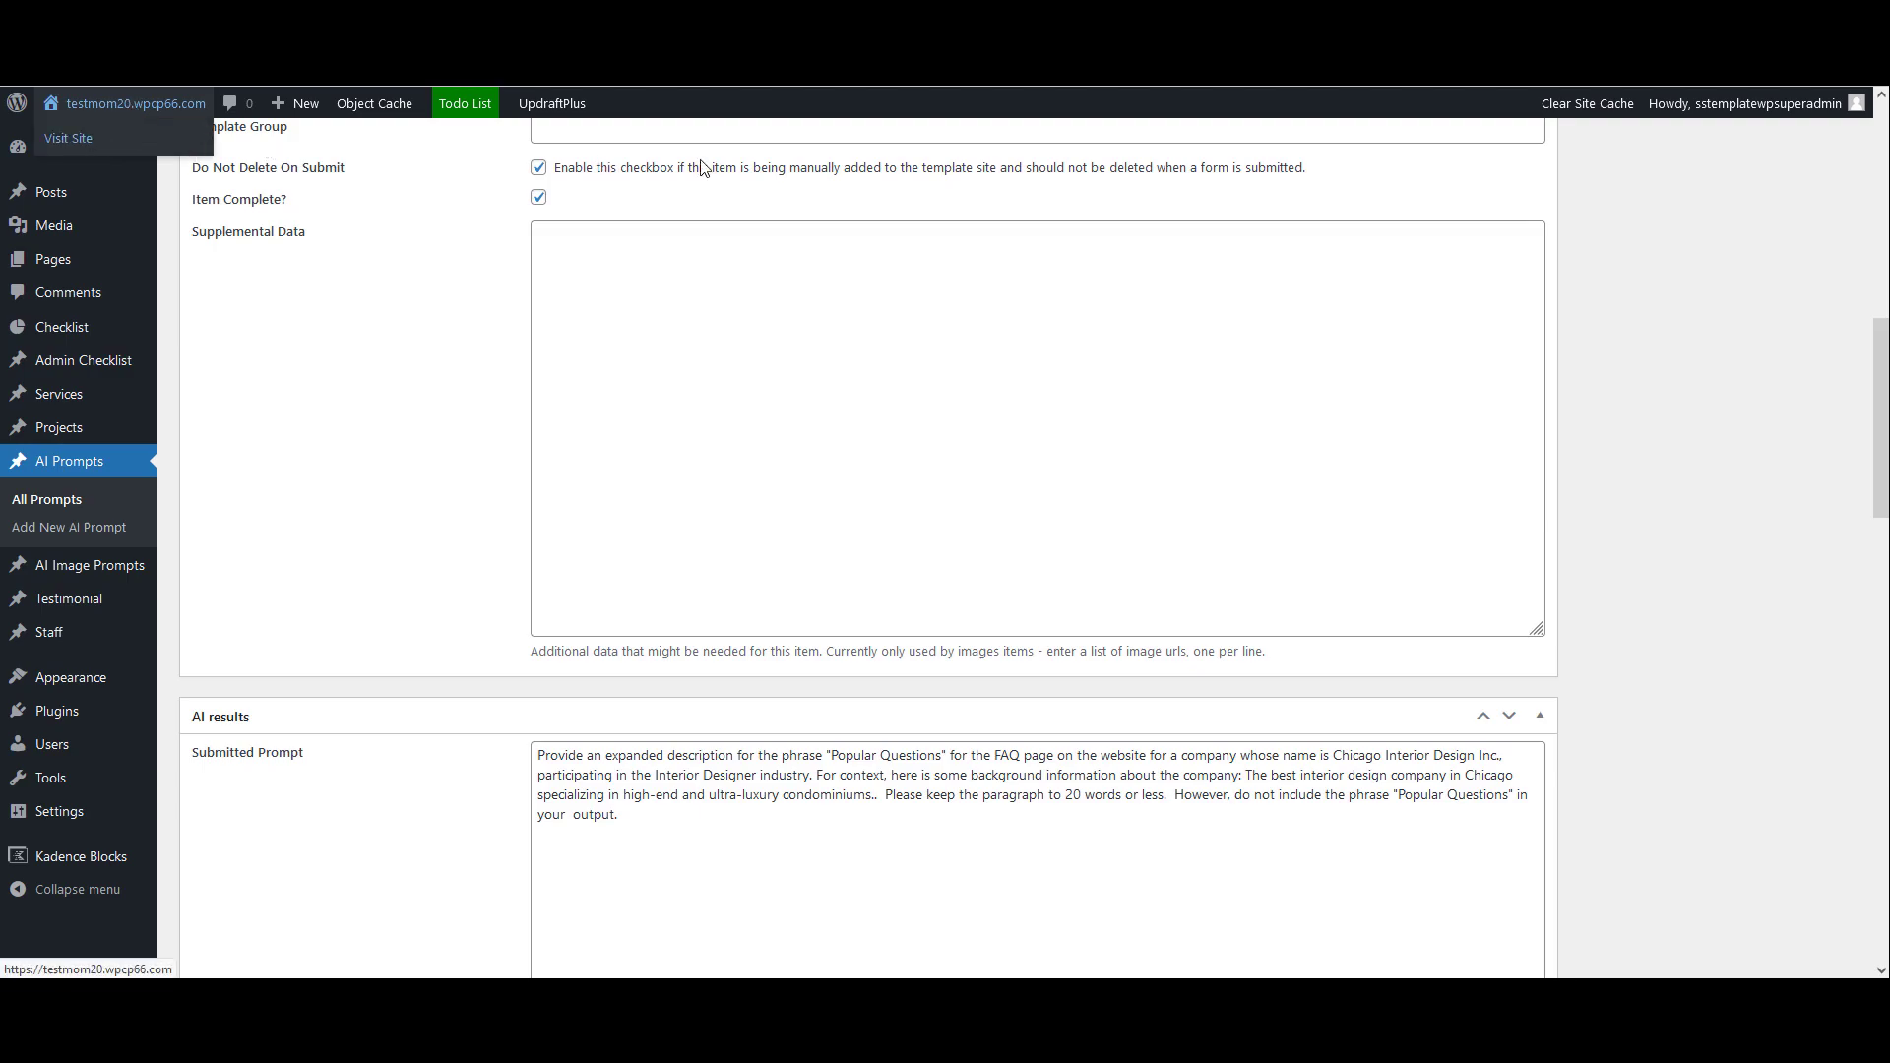
{"action": "scroll", "coordinate": [1052, 646], "scroll_direction": "down", "scroll_amount": 1}
{"action": "scroll", "coordinate": [1052, 647], "scroll_direction": "down", "scroll_amount": 12}
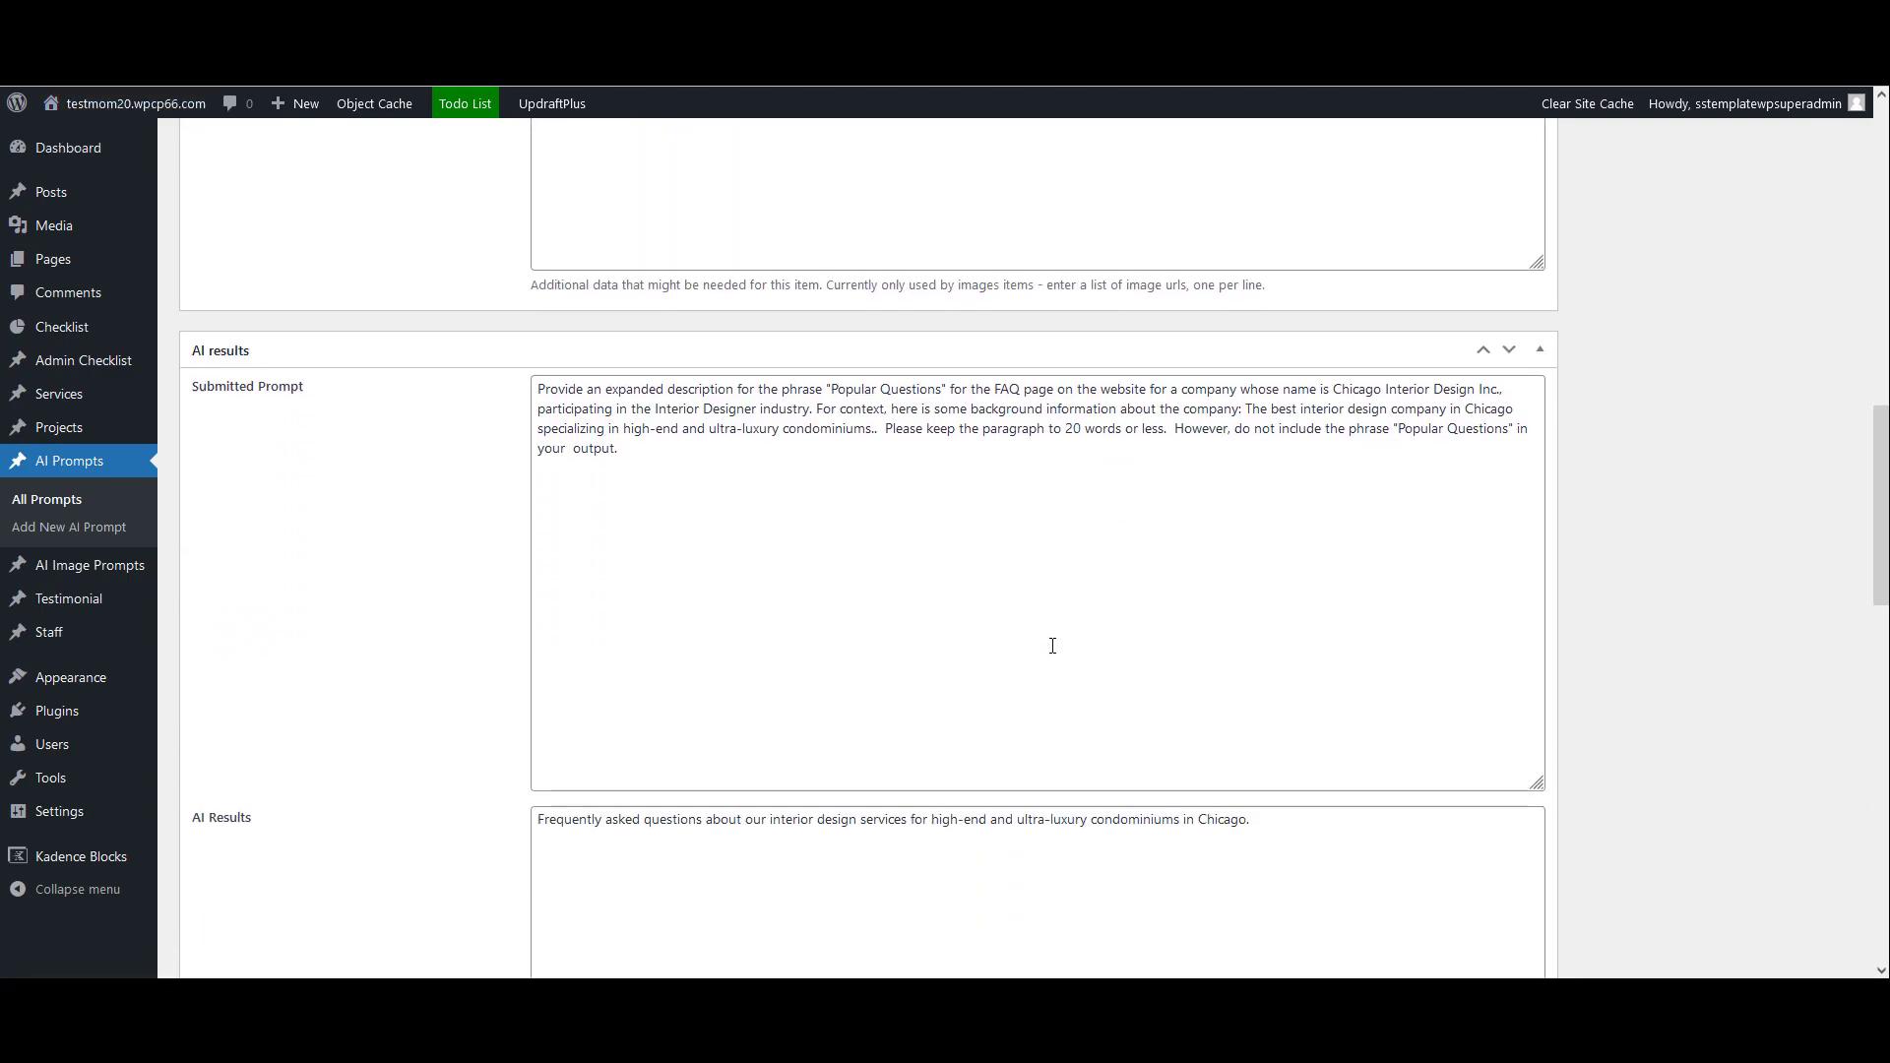
{"action": "scroll", "coordinate": [868, 456], "scroll_direction": "up", "scroll_amount": 3}
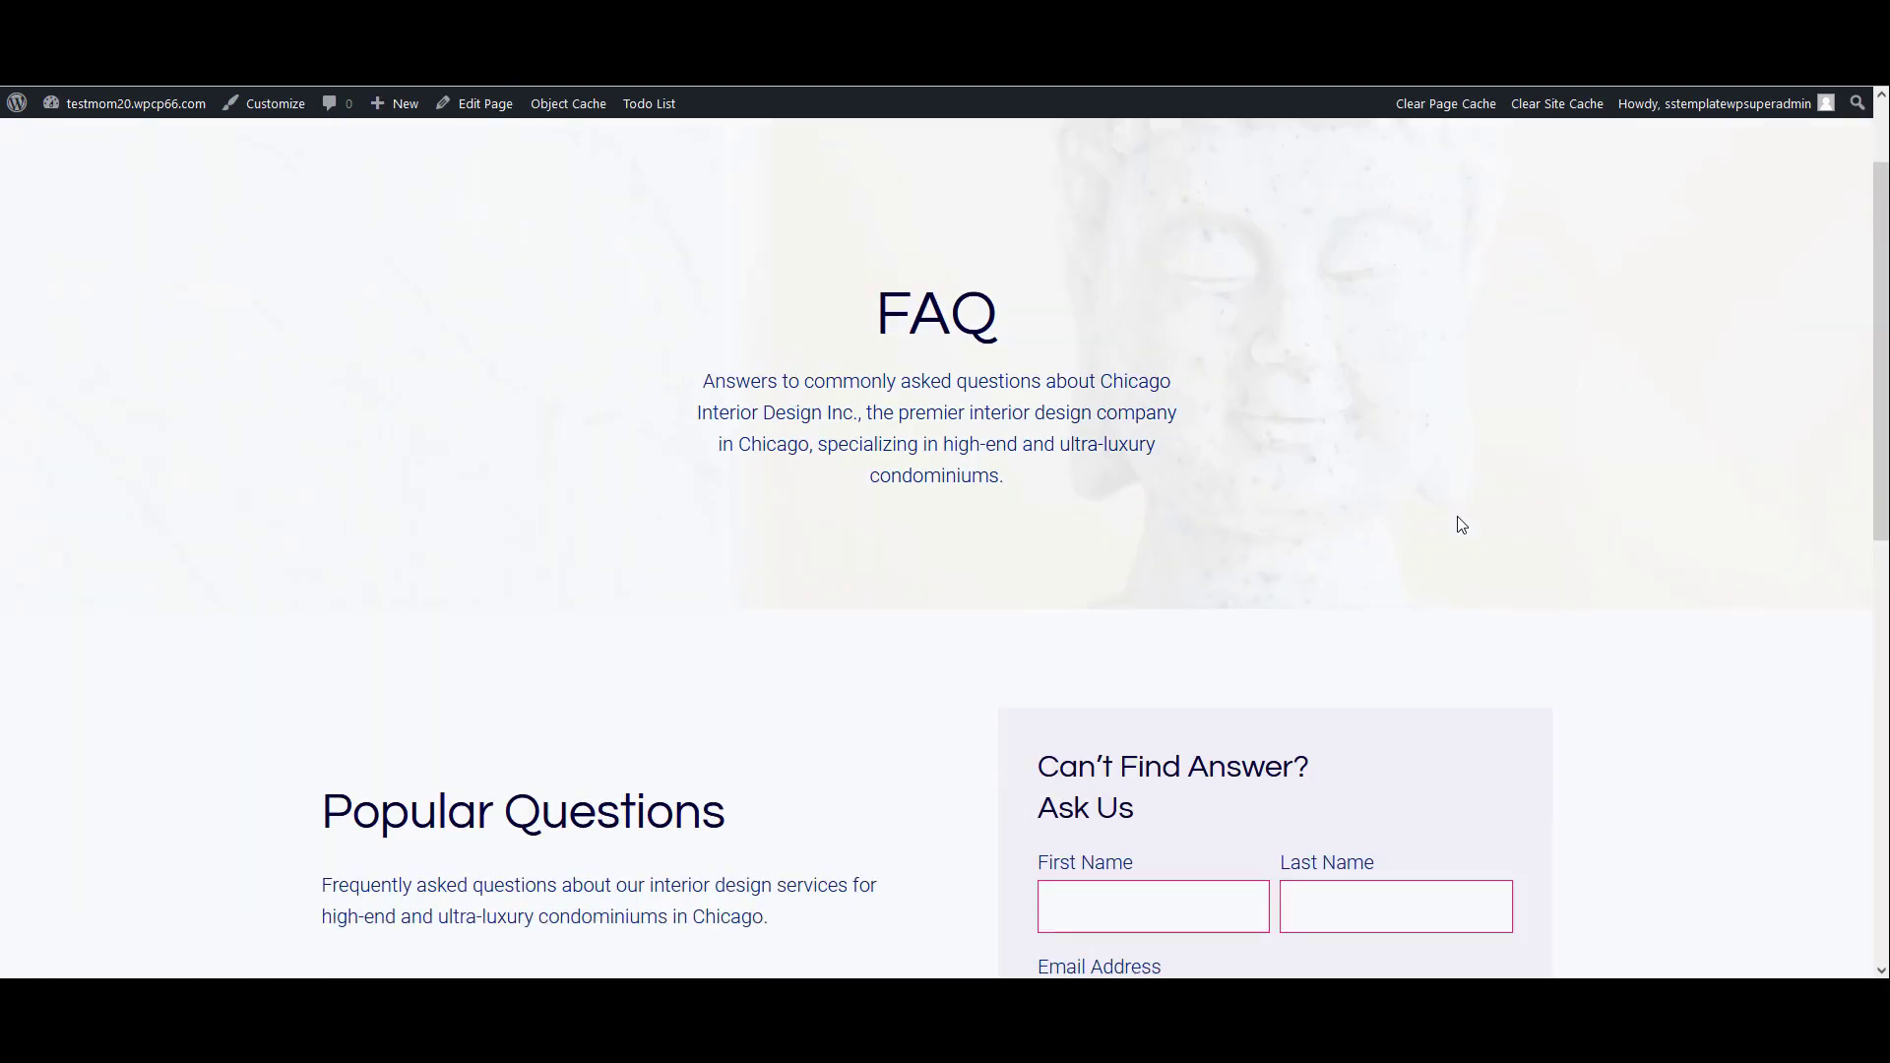
{"action": "scroll", "coordinate": [1456, 522], "scroll_direction": "down", "scroll_amount": 6}
{"action": "left_click_drag", "start_coordinate": [784, 350], "coordinate": [254, 311]}
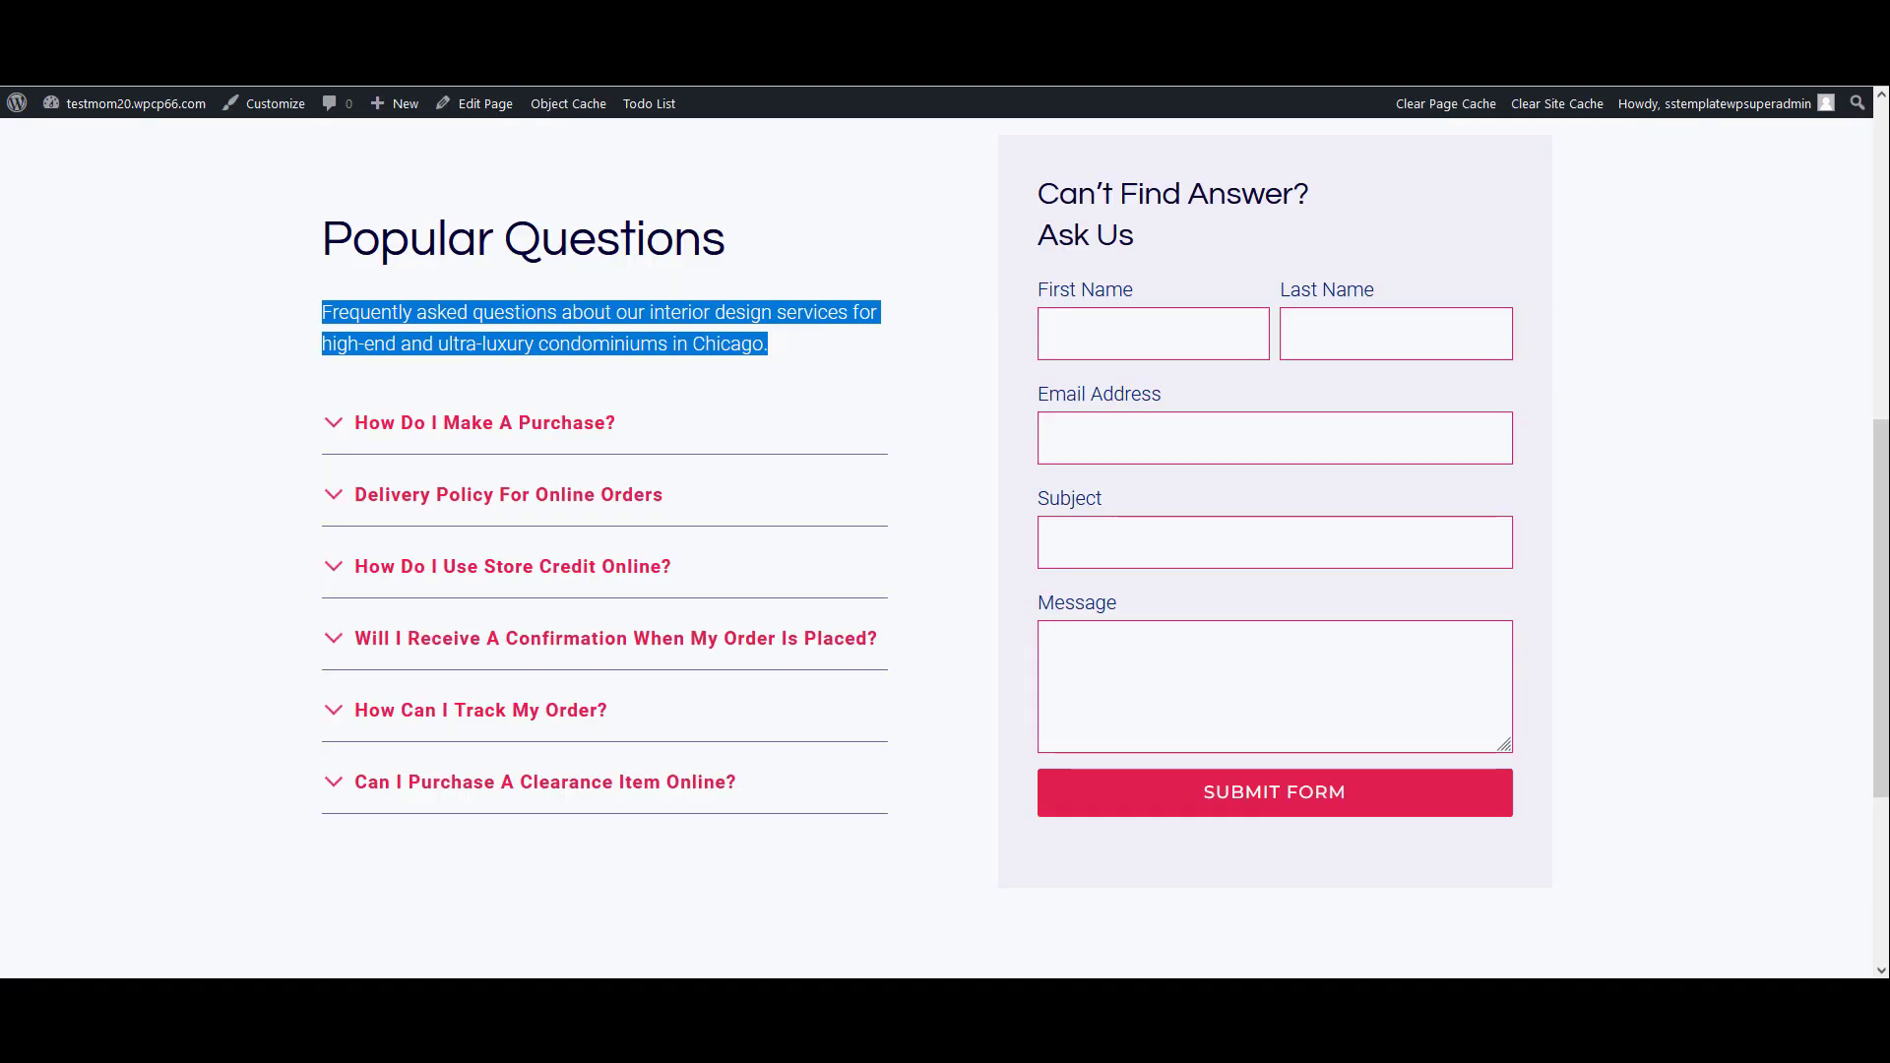
{"action": "left_click_drag", "start_coordinate": [784, 346], "coordinate": [286, 317]}
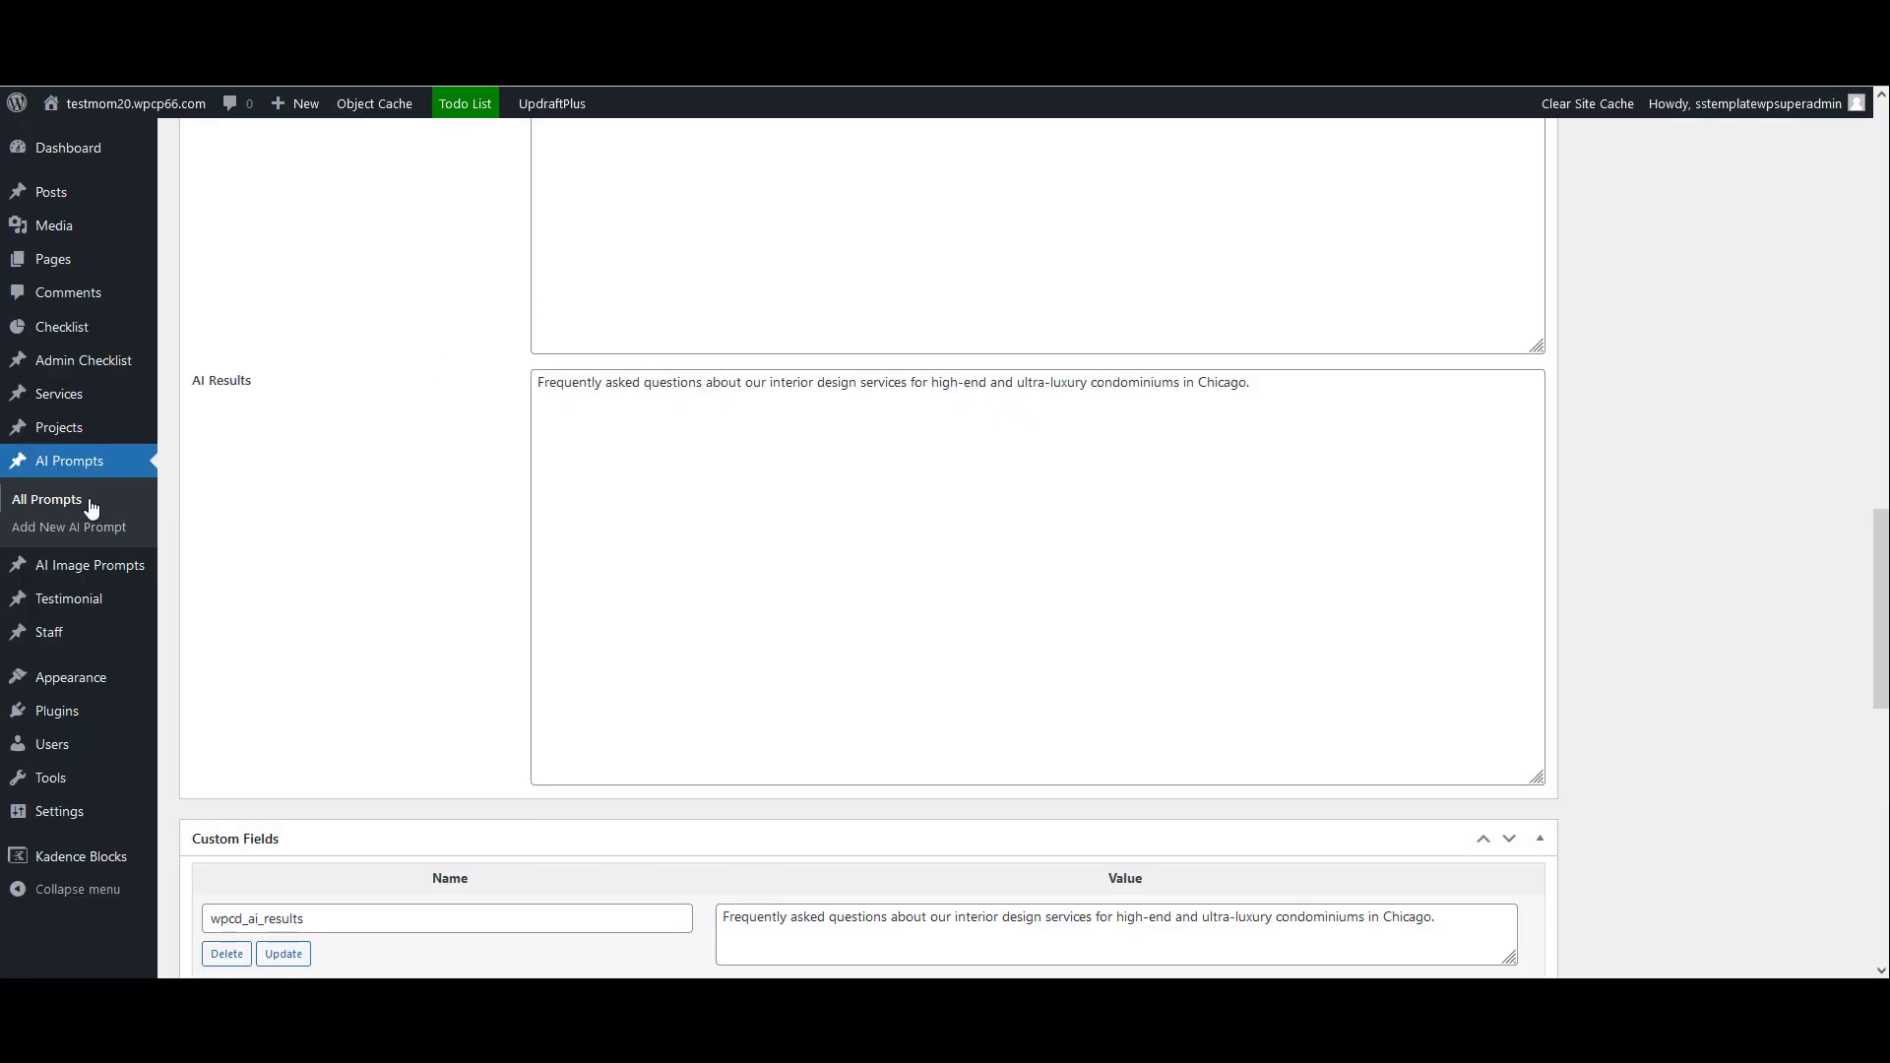
Open the "FAQ Description – FAQ Page" AI prompt and review its prompt template and submitted prompt
{"action": "left_click", "coordinate": [79, 505]}
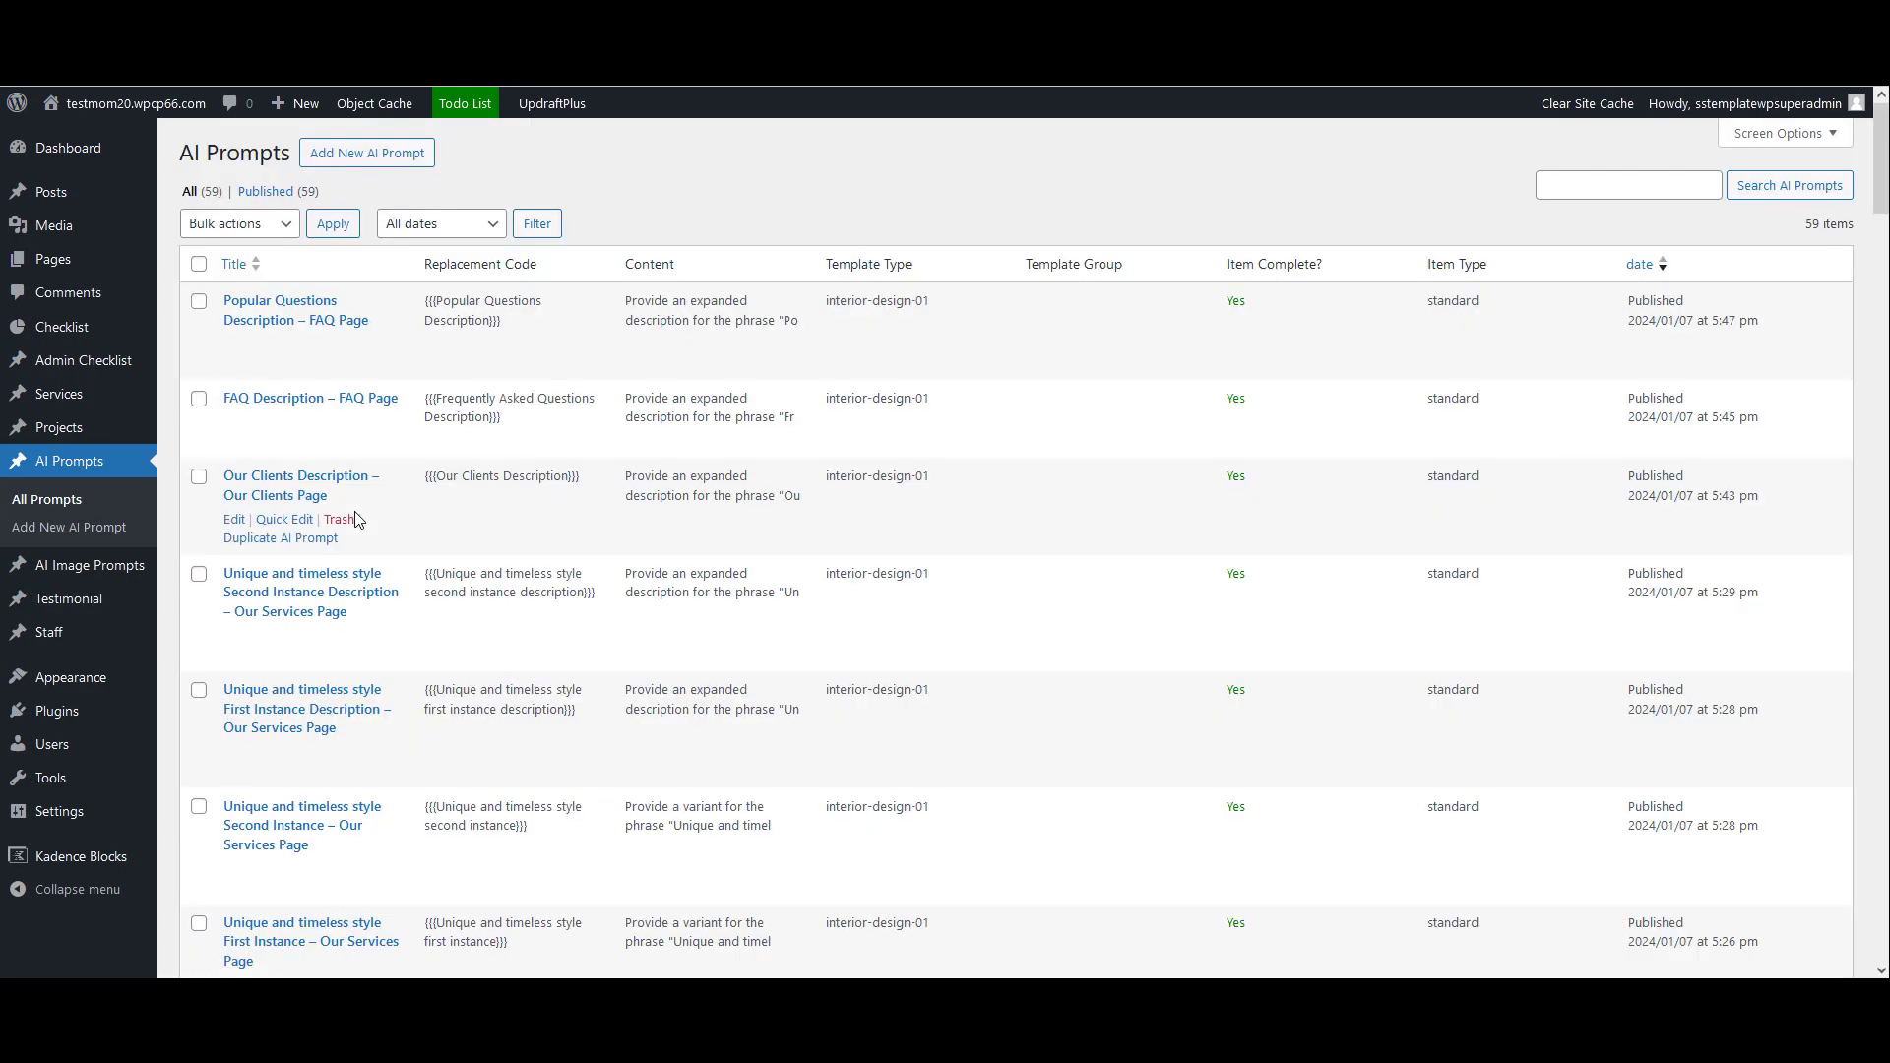
{"action": "left_click", "coordinate": [364, 399]}
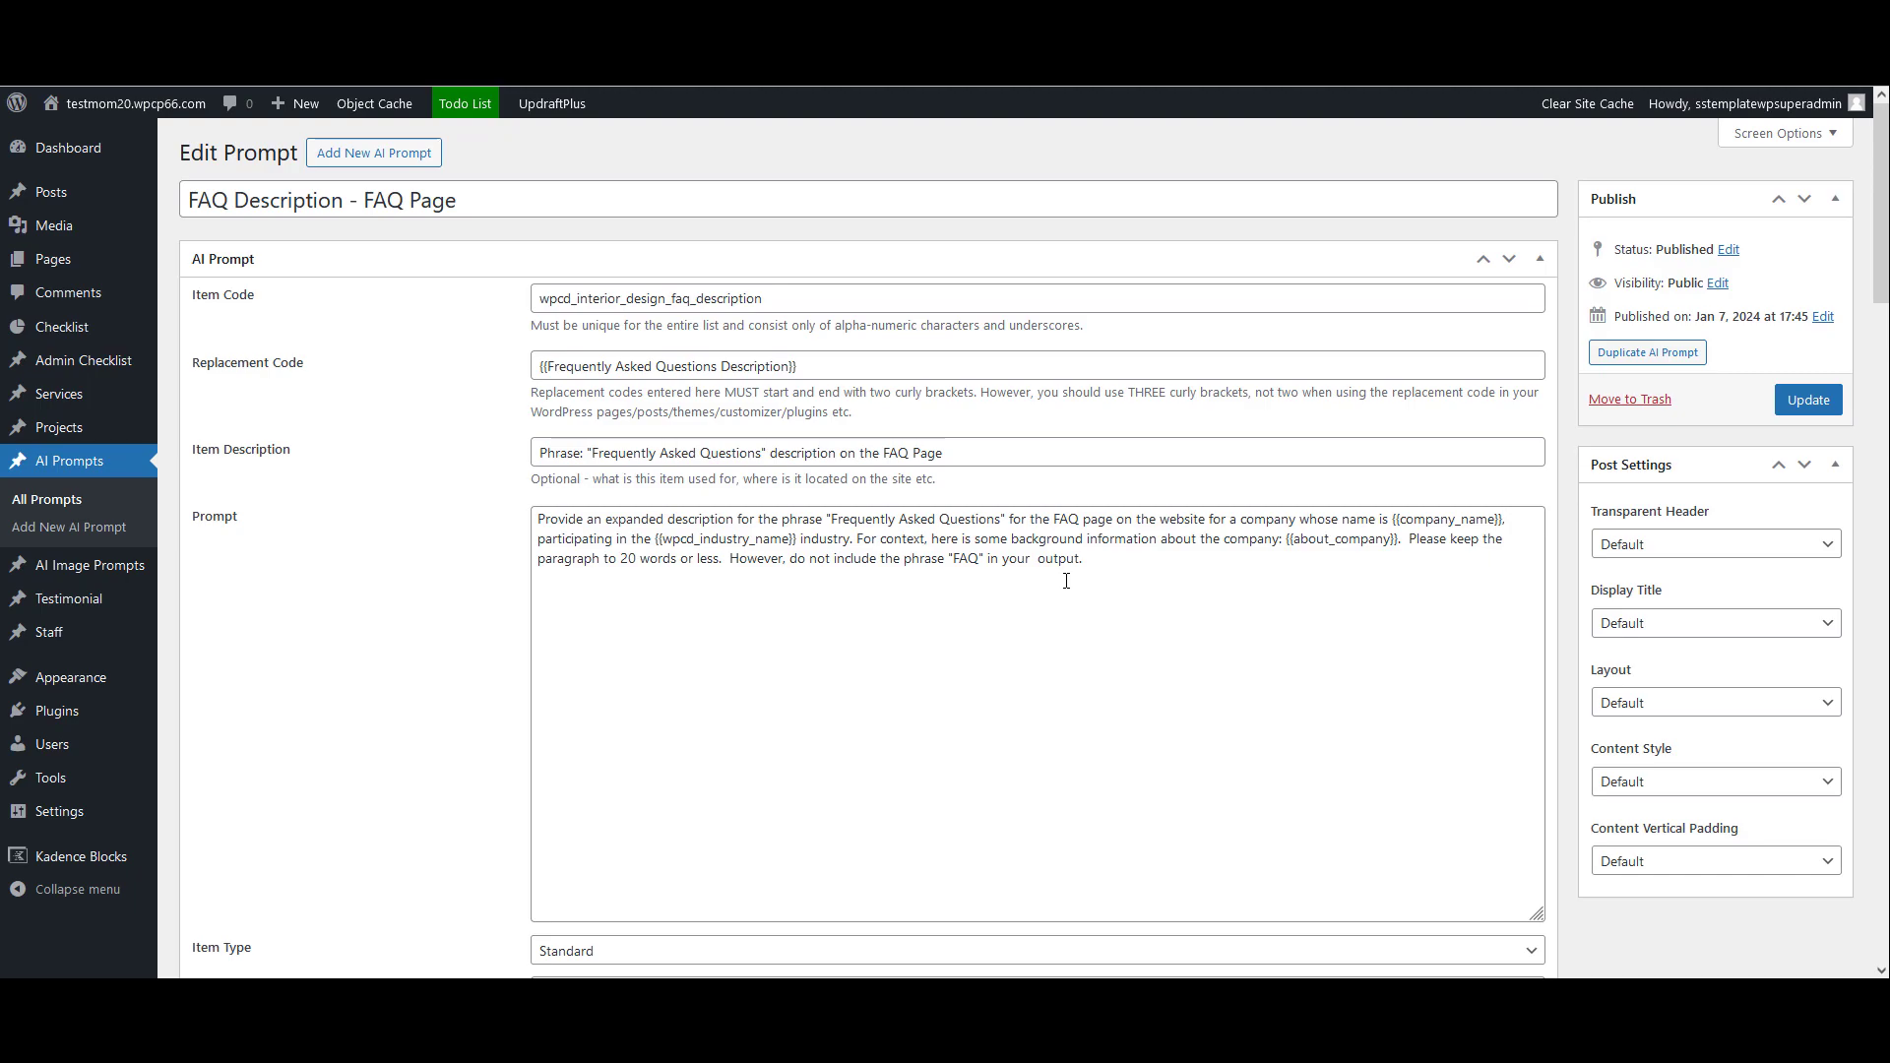
{"action": "scroll", "coordinate": [1066, 581], "scroll_direction": "down", "scroll_amount": 3}
{"action": "left_click_drag", "start_coordinate": [1123, 271], "coordinate": [541, 208]}
{"action": "scroll", "coordinate": [856, 332], "scroll_direction": "down", "scroll_amount": 7}
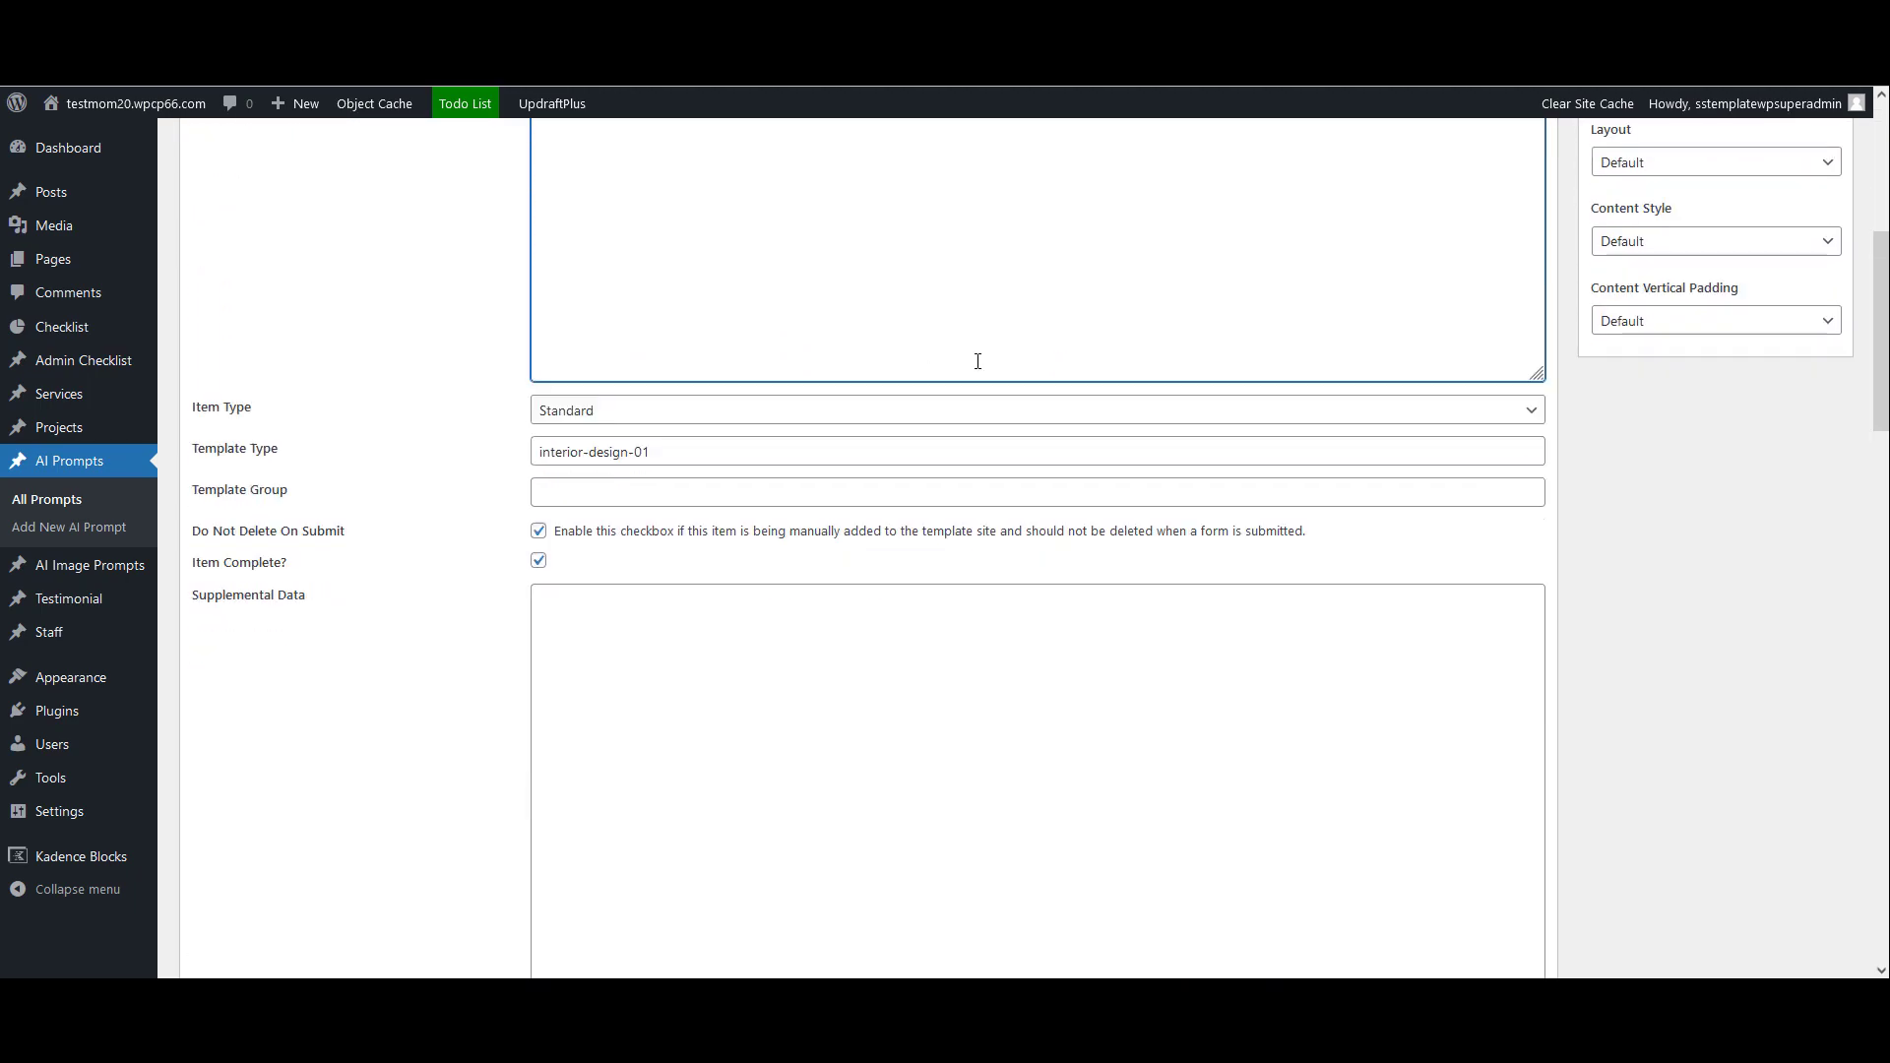
{"action": "left_click_drag", "start_coordinate": [675, 709], "coordinate": [530, 661]}
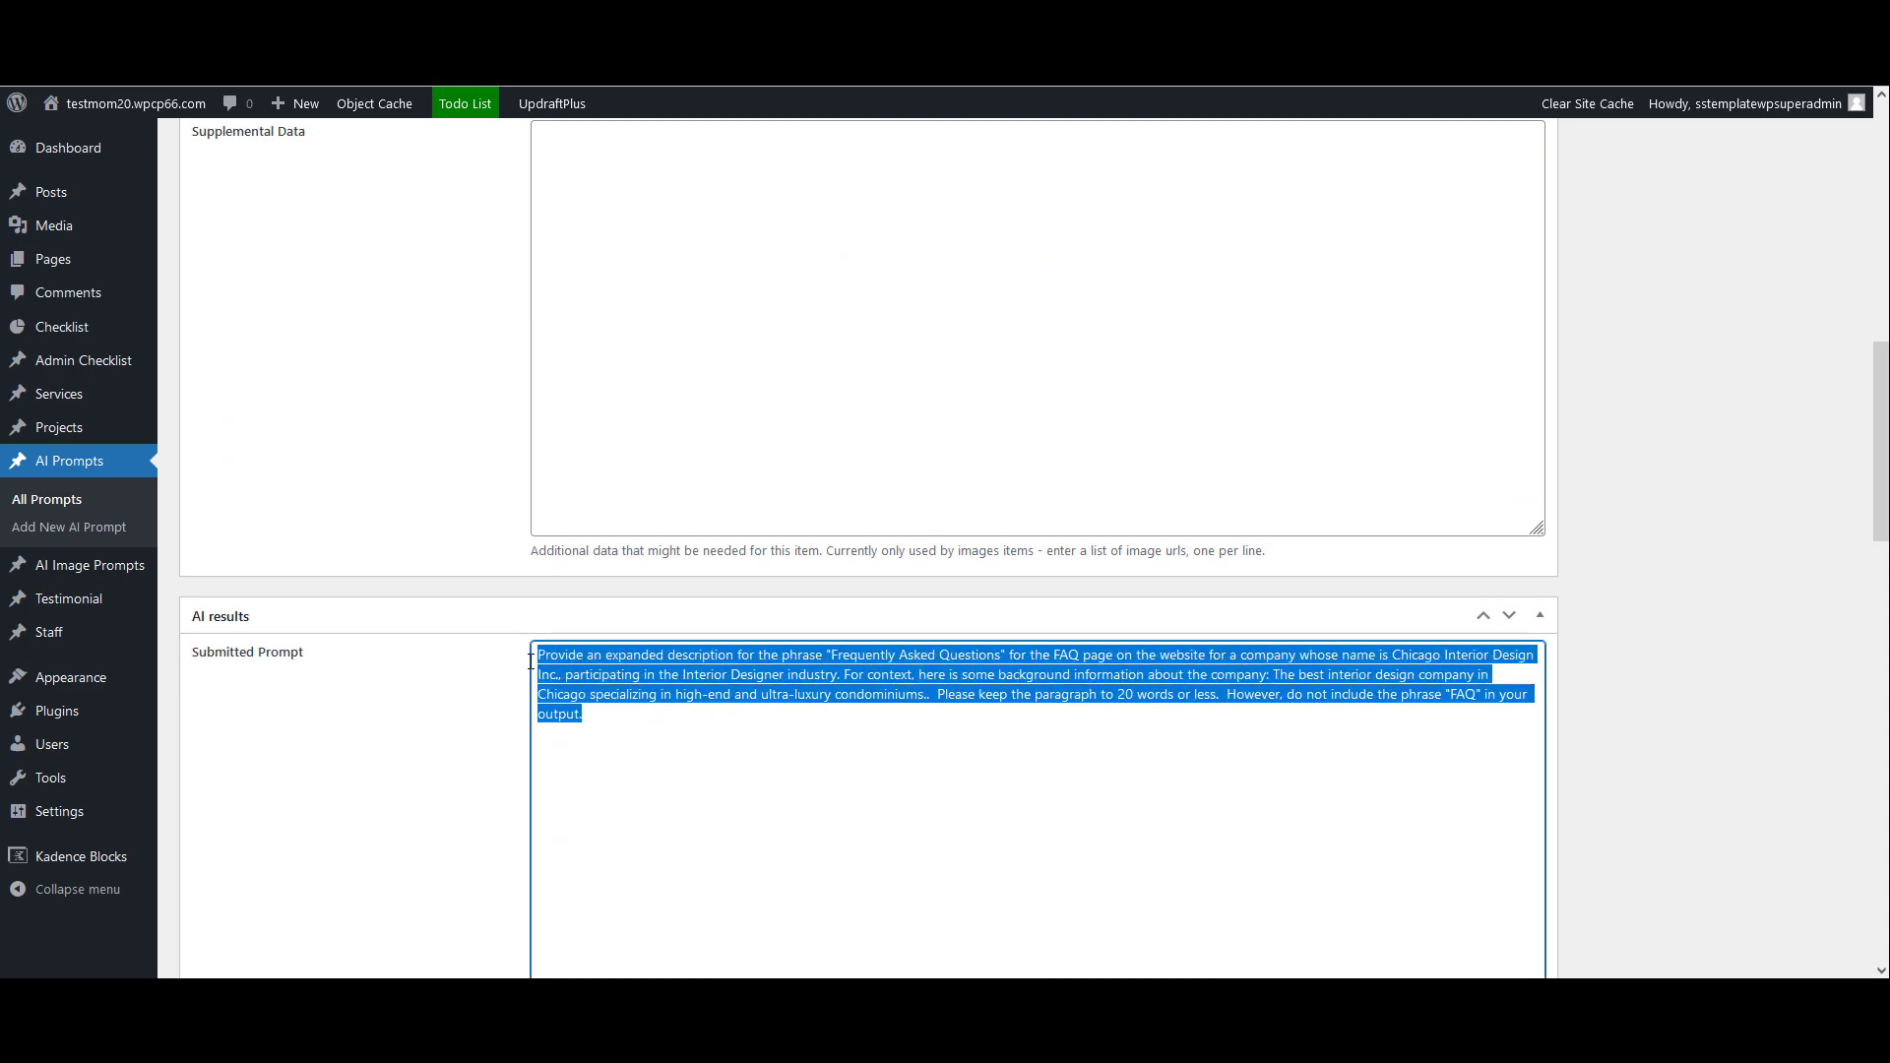
{"action": "scroll", "coordinate": [1017, 722], "scroll_direction": "down", "scroll_amount": 5}
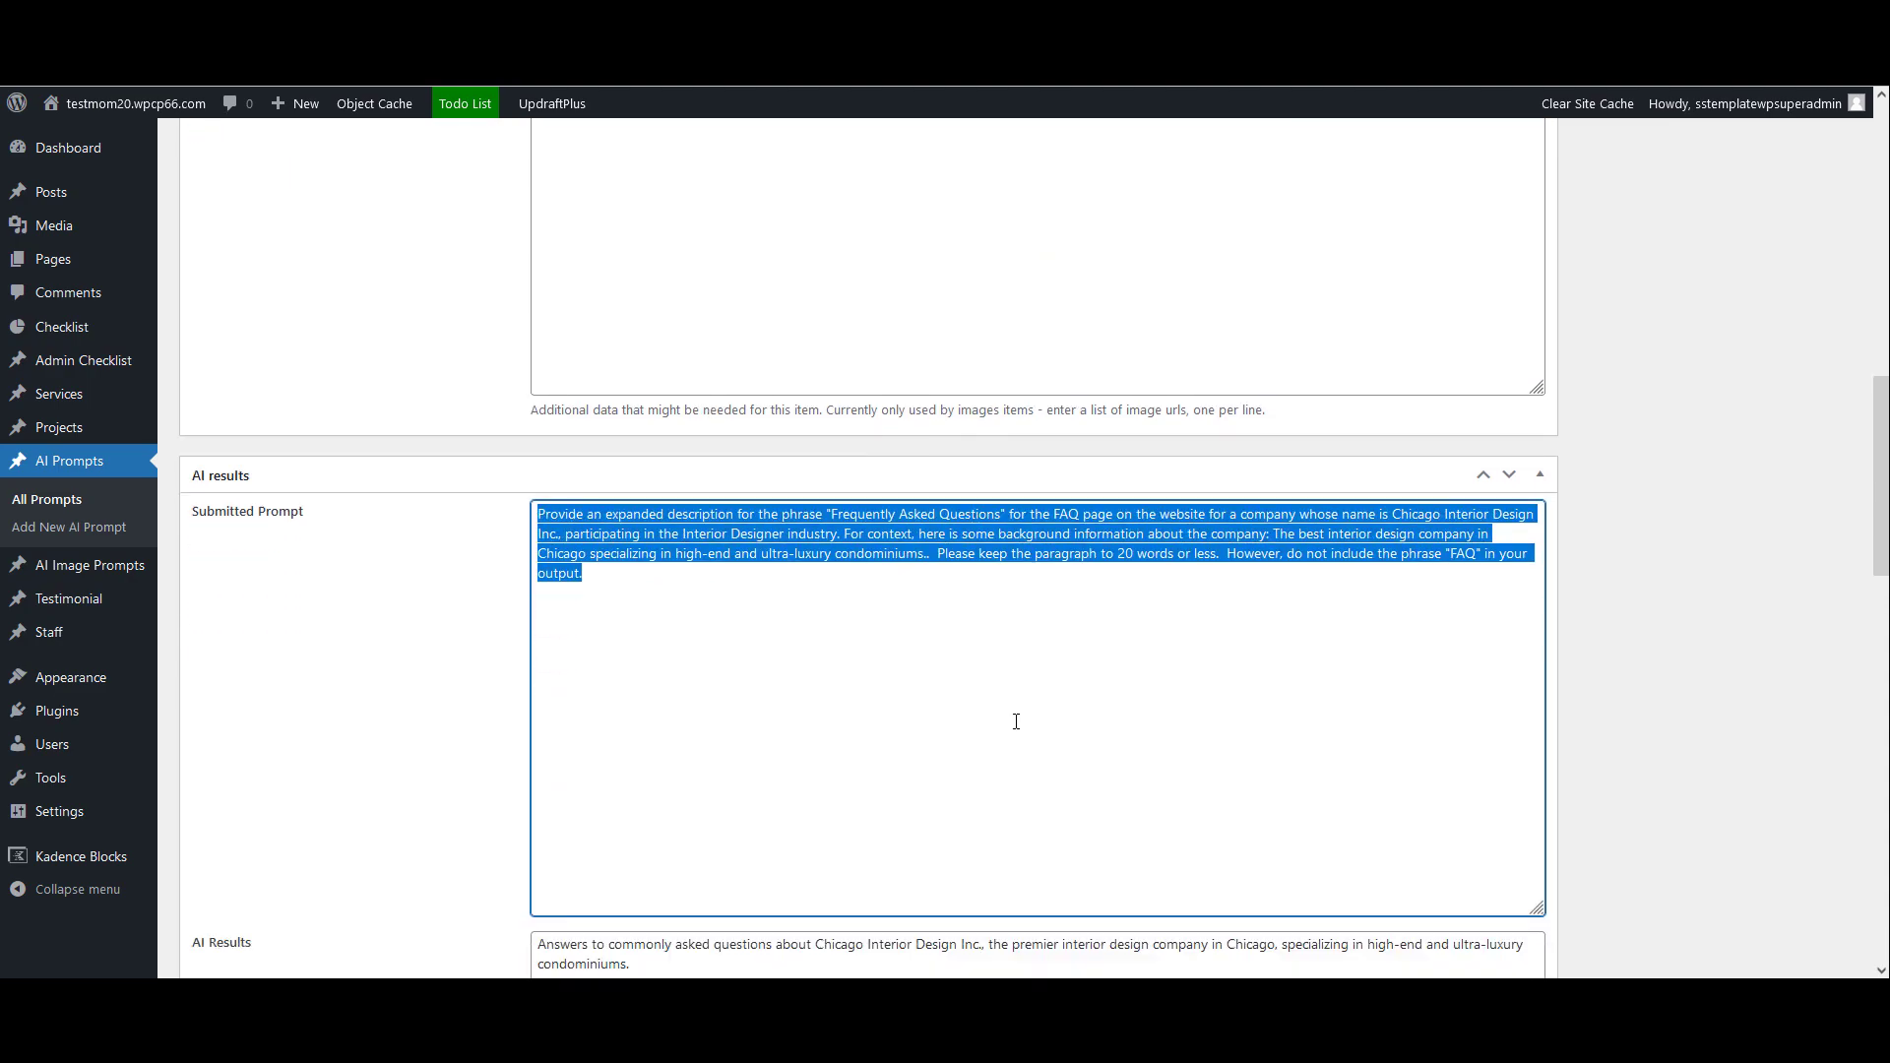
Compare the FAQ Description's AI result with the introduction text under the FAQ heading on the live page
{"action": "left_click", "coordinate": [658, 607]}
{"action": "left_click_drag", "start_coordinate": [658, 607], "coordinate": [529, 578]}
{"action": "key", "text": "ctrl+Tab"}
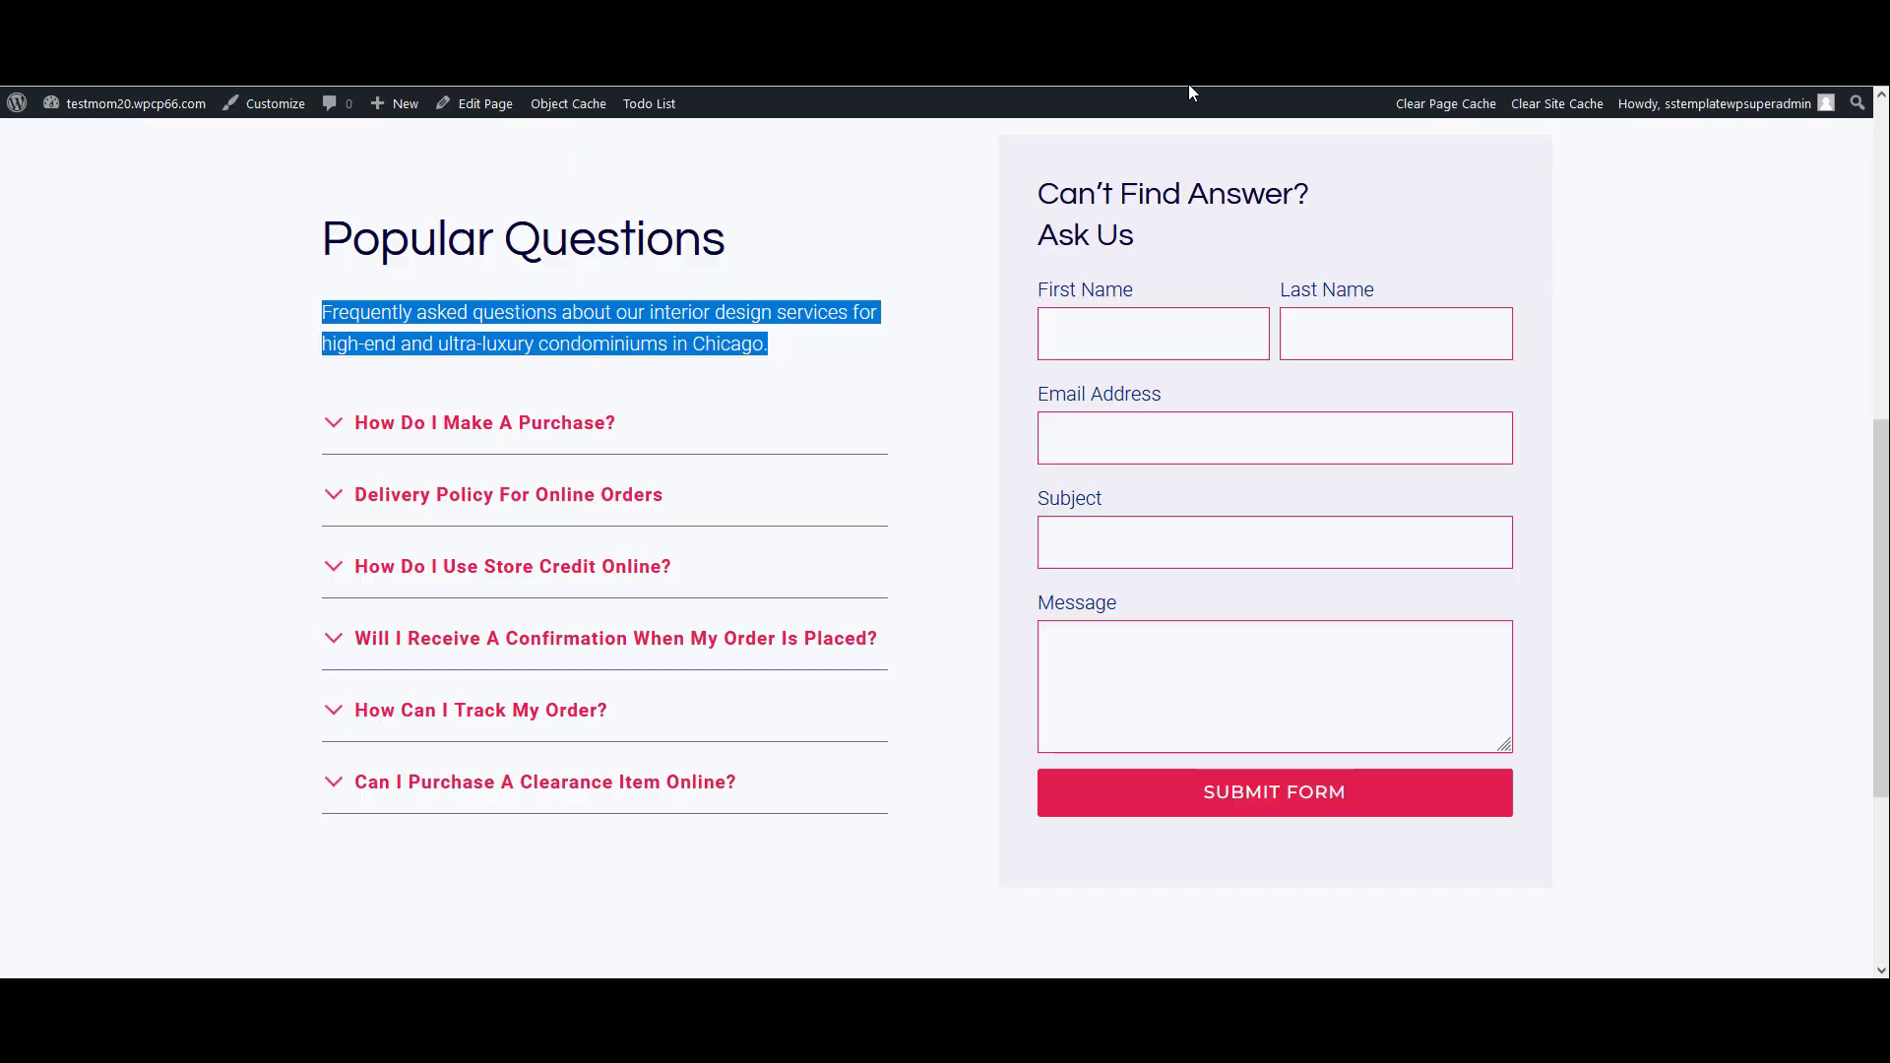
{"action": "scroll", "coordinate": [1101, 356], "scroll_direction": "up", "scroll_amount": 7}
{"action": "left_click_drag", "start_coordinate": [1034, 613], "coordinate": [711, 506]}
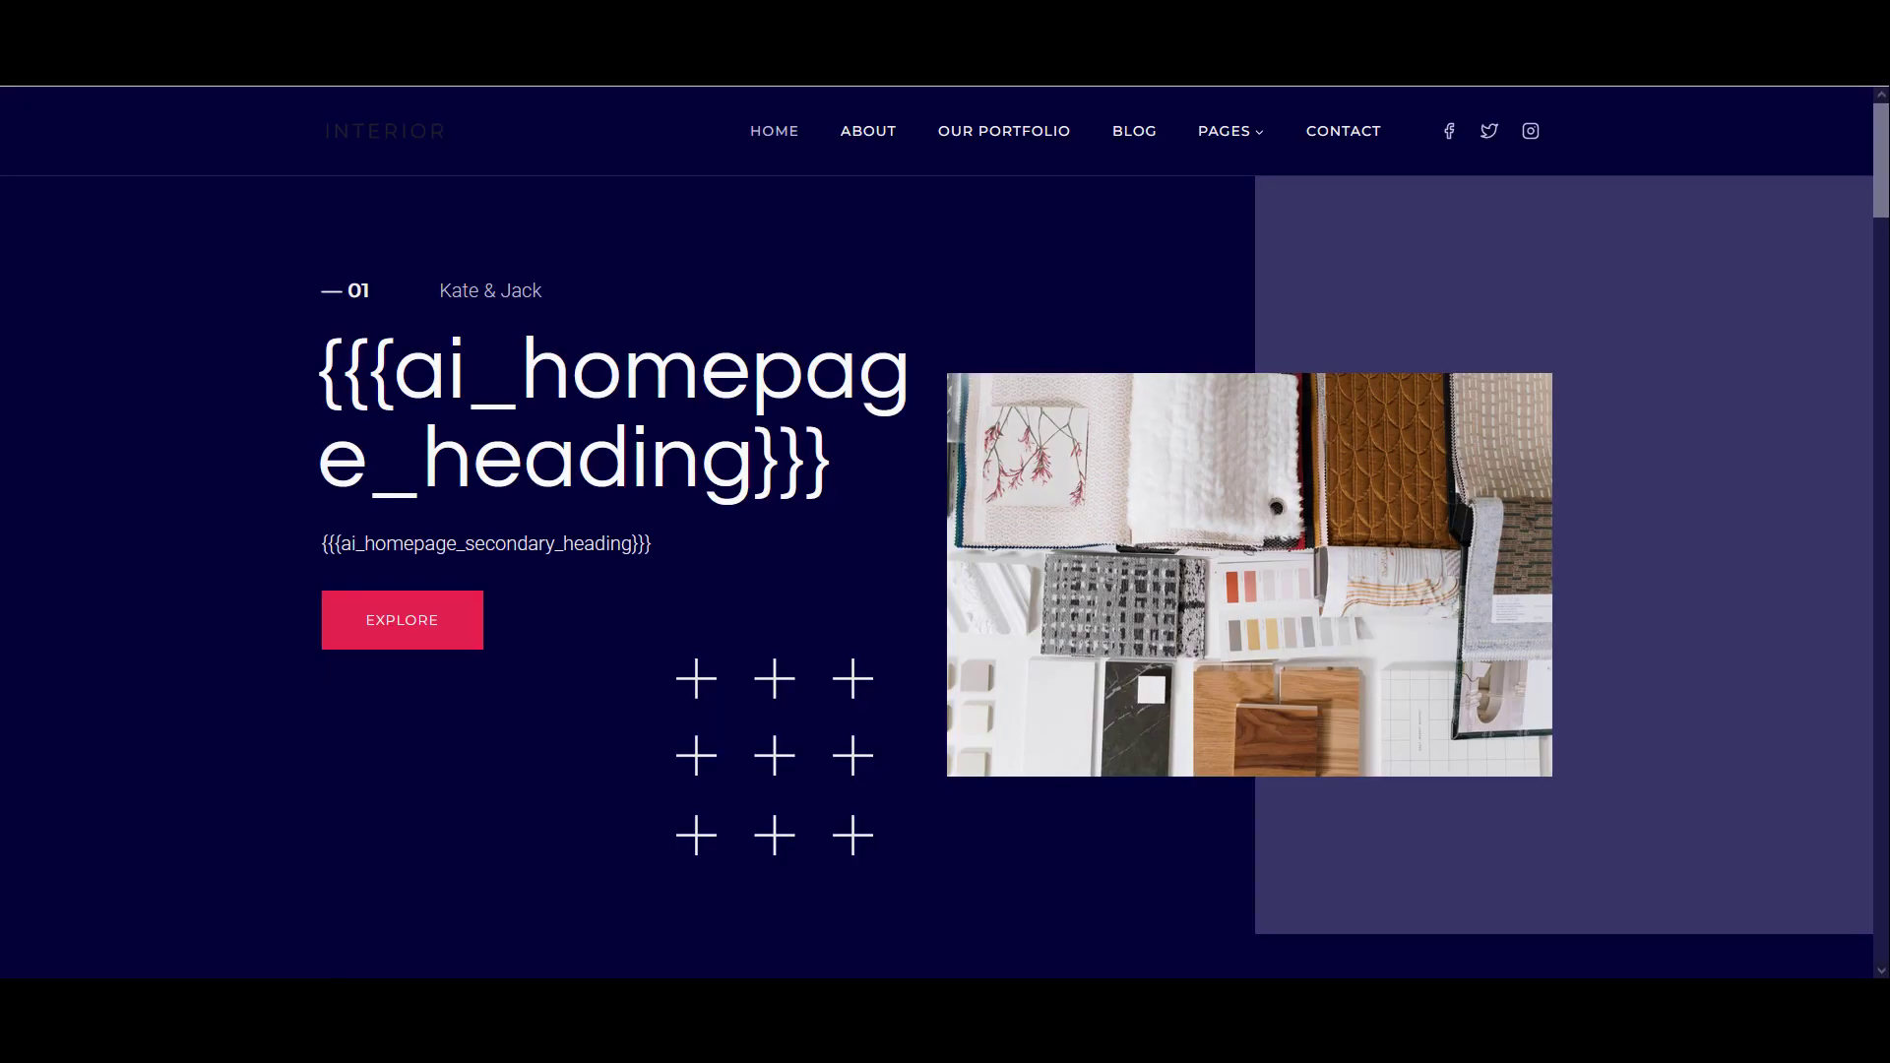
Open the FAQ page of the template site and examine the replacement codes under FAQ and Popular Questions
{"action": "mouse_move", "coordinate": [1255, 137]}
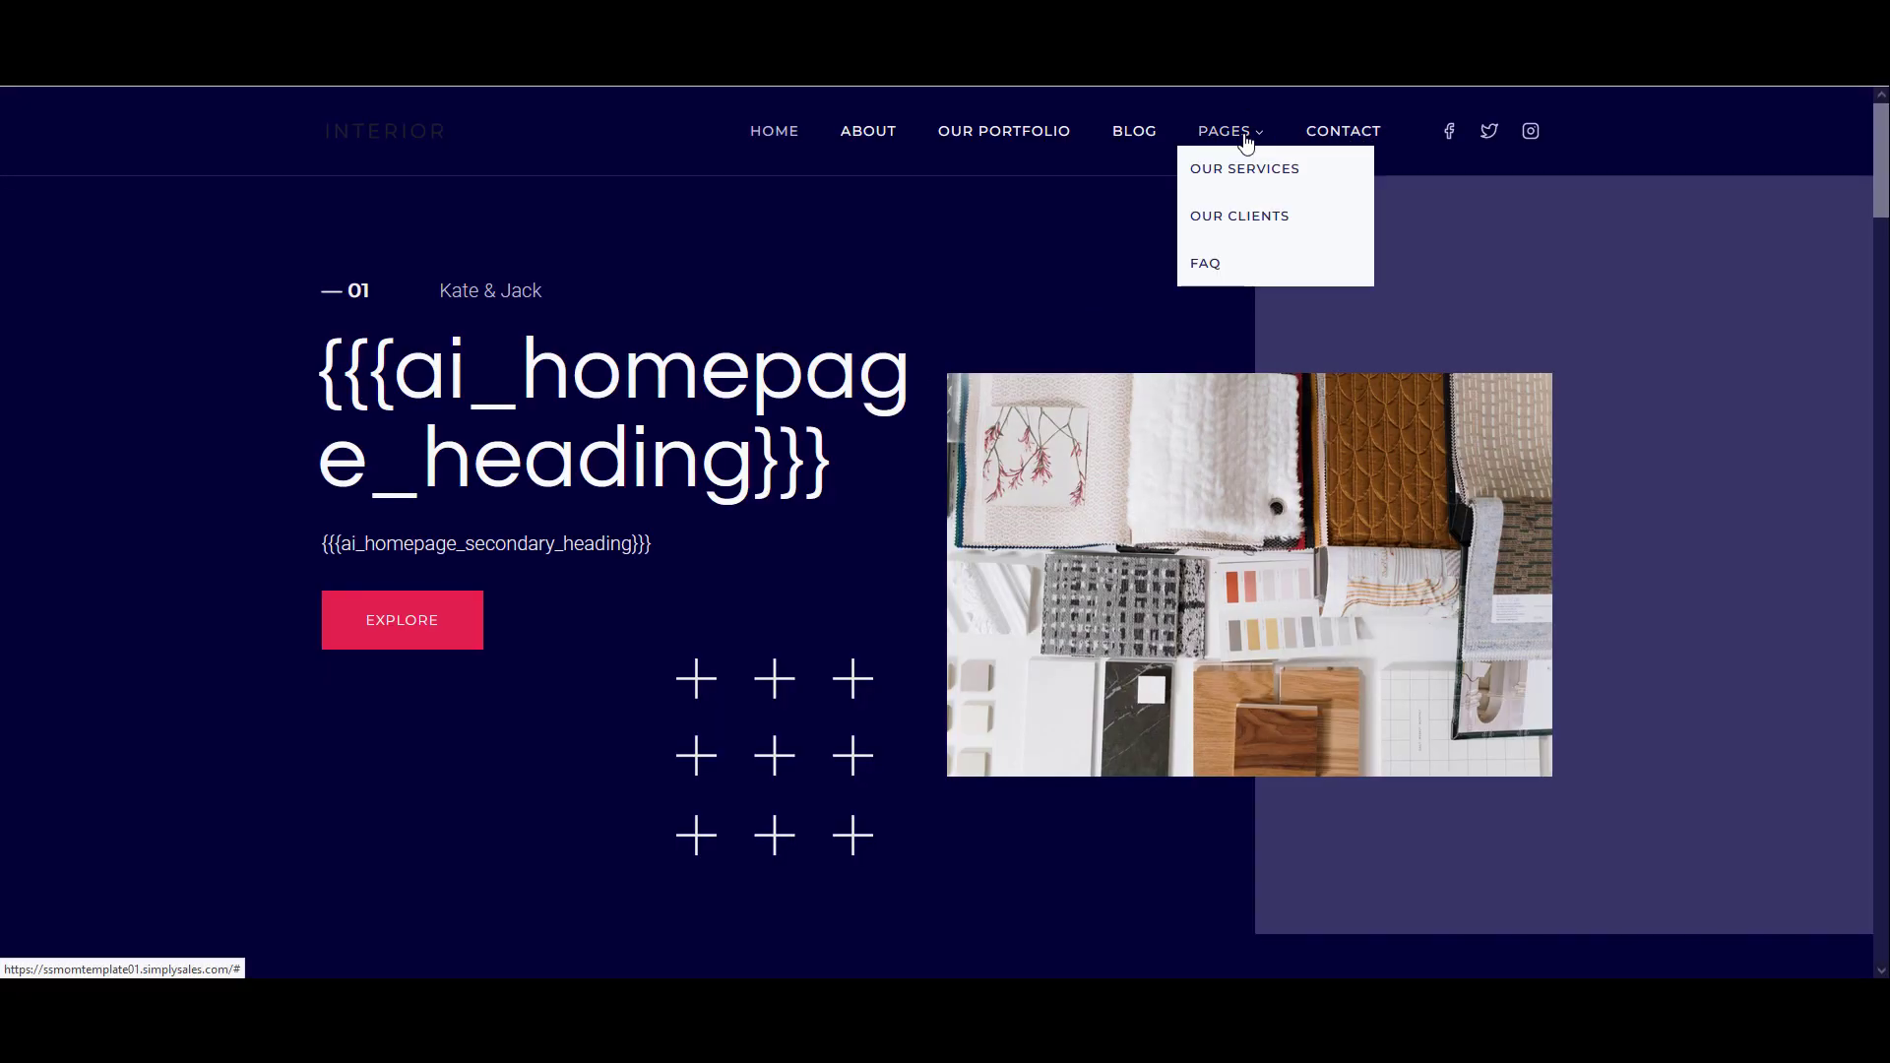
{"action": "left_click", "coordinate": [1206, 265]}
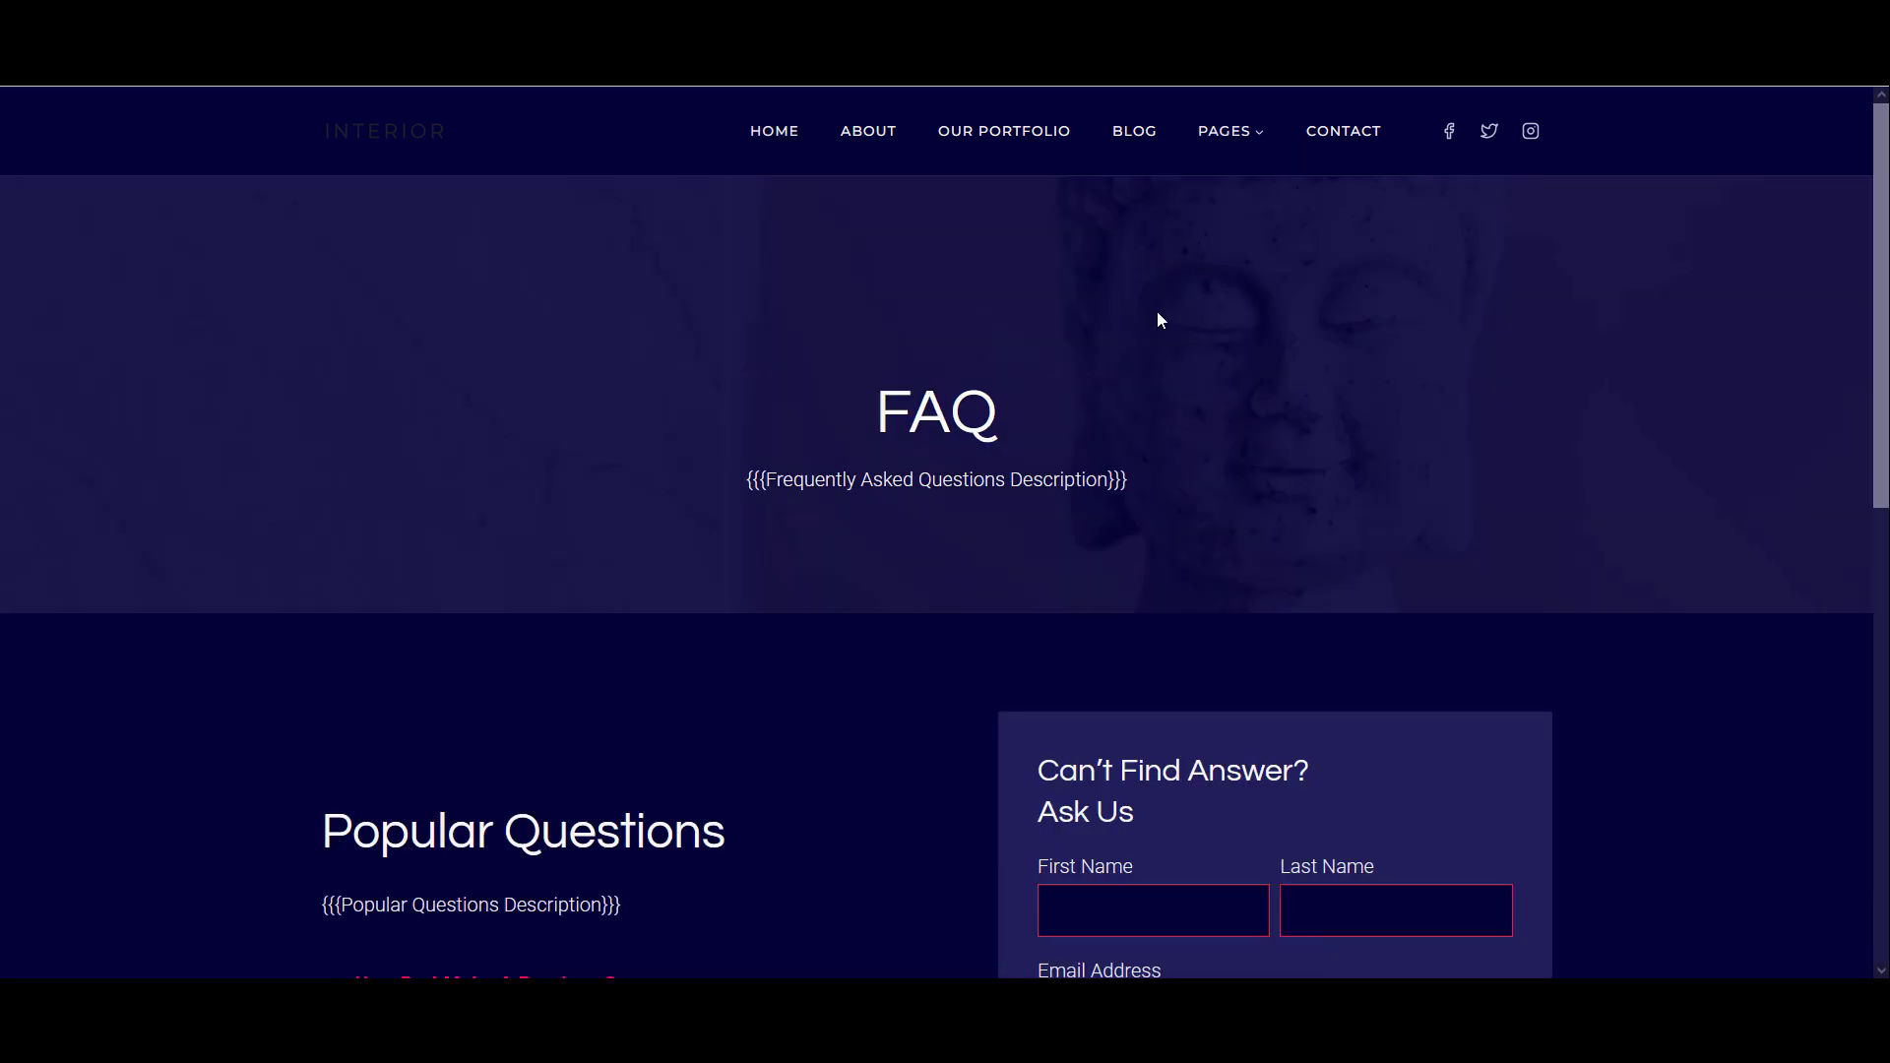
{"action": "left_click_drag", "start_coordinate": [1130, 476], "coordinate": [747, 479]}
{"action": "scroll", "coordinate": [1078, 496], "scroll_direction": "down", "scroll_amount": 10}
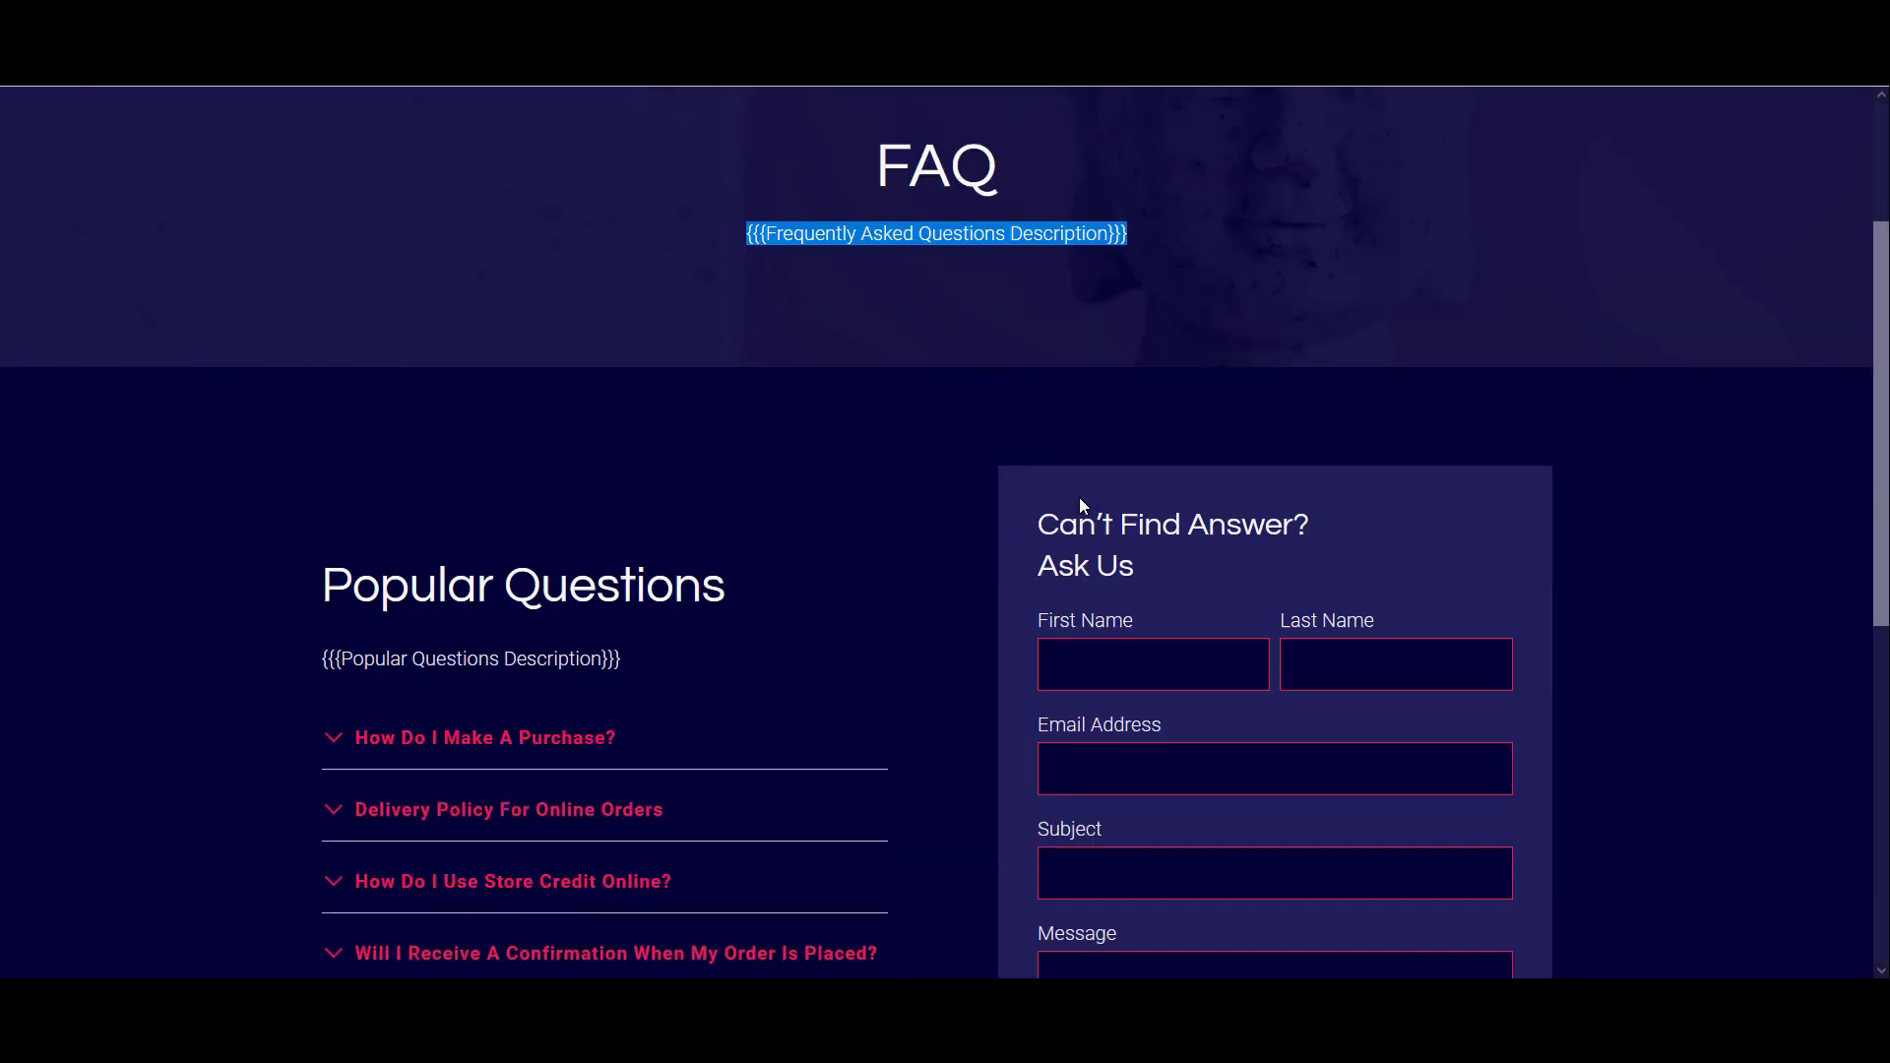
{"action": "scroll", "coordinate": [1055, 481], "scroll_direction": "up", "scroll_amount": 4}
{"action": "left_click_drag", "start_coordinate": [608, 364], "coordinate": [327, 364]}
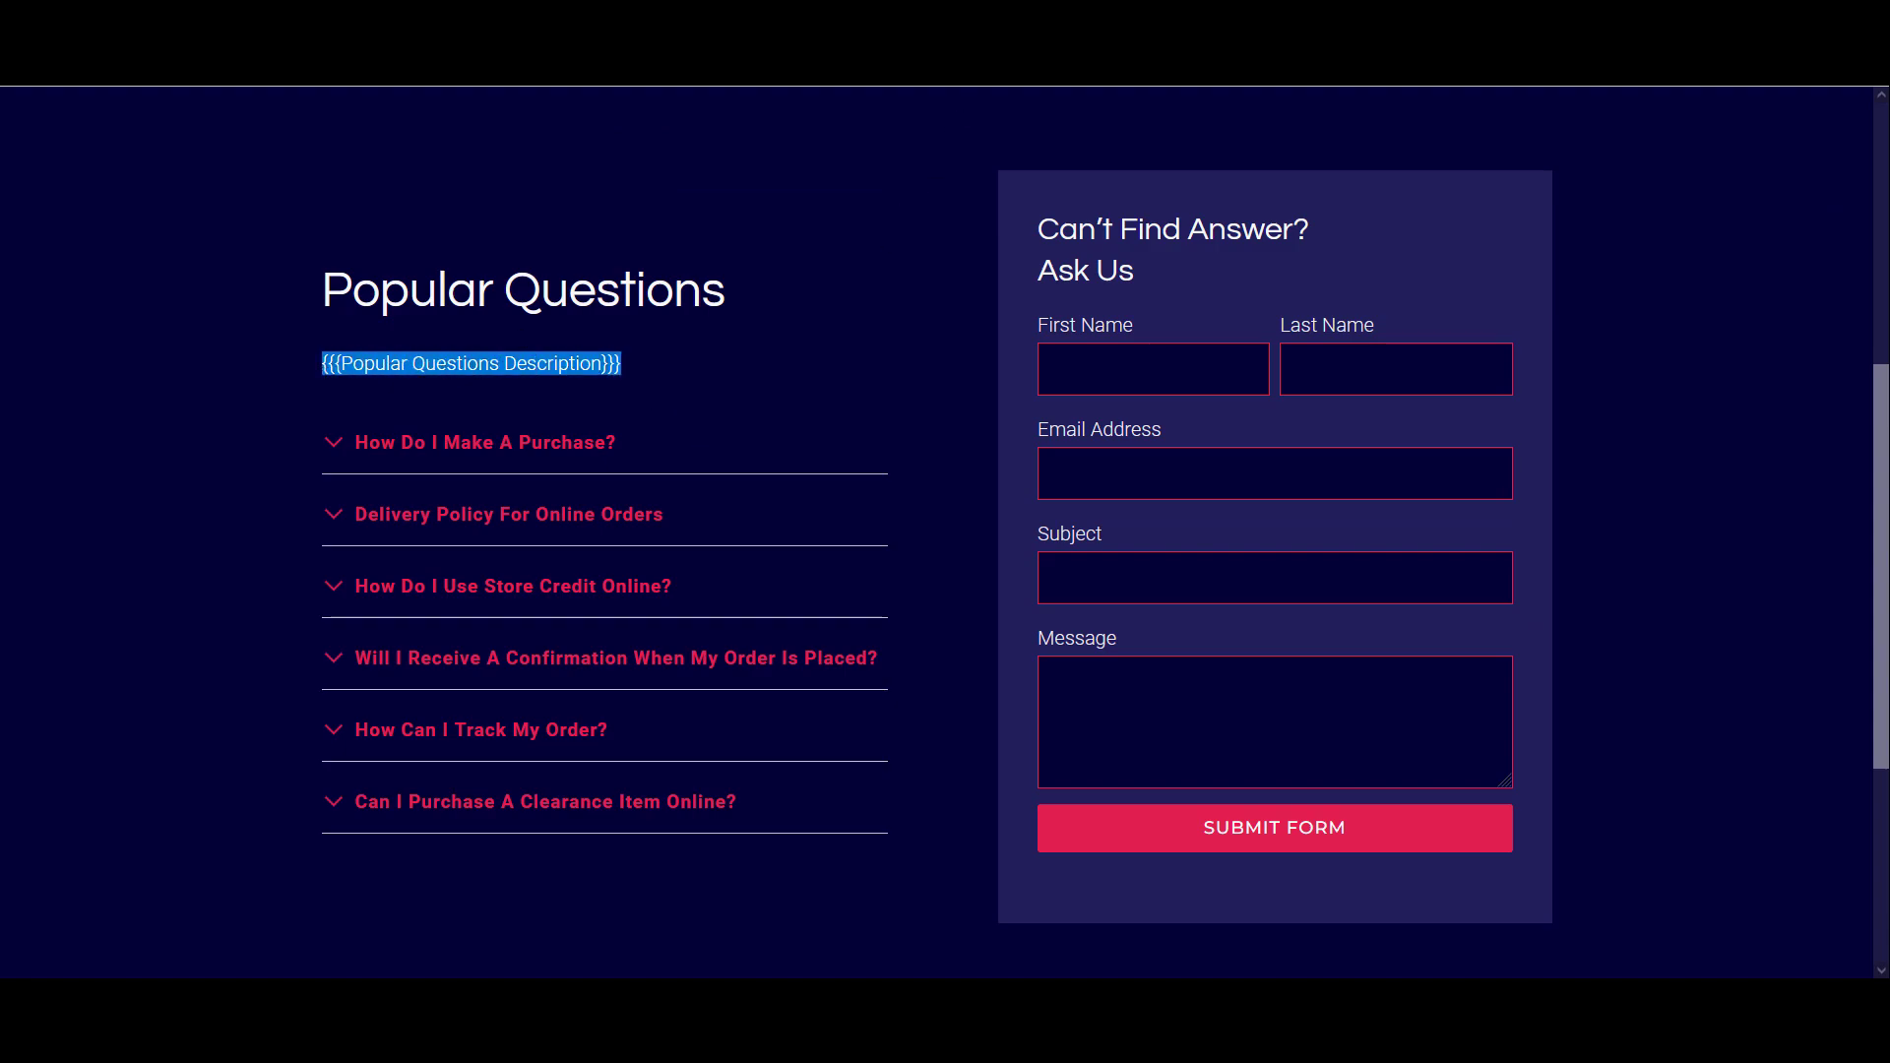
Recheck the FAQ Description's AI result against the template site's FAQ placeholders and the live FAQ page
{"action": "left_click", "coordinate": [925, 20]}
{"action": "left_click", "coordinate": [764, 650]}
{"action": "scroll", "coordinate": [890, 642], "scroll_direction": "up", "scroll_amount": 10}
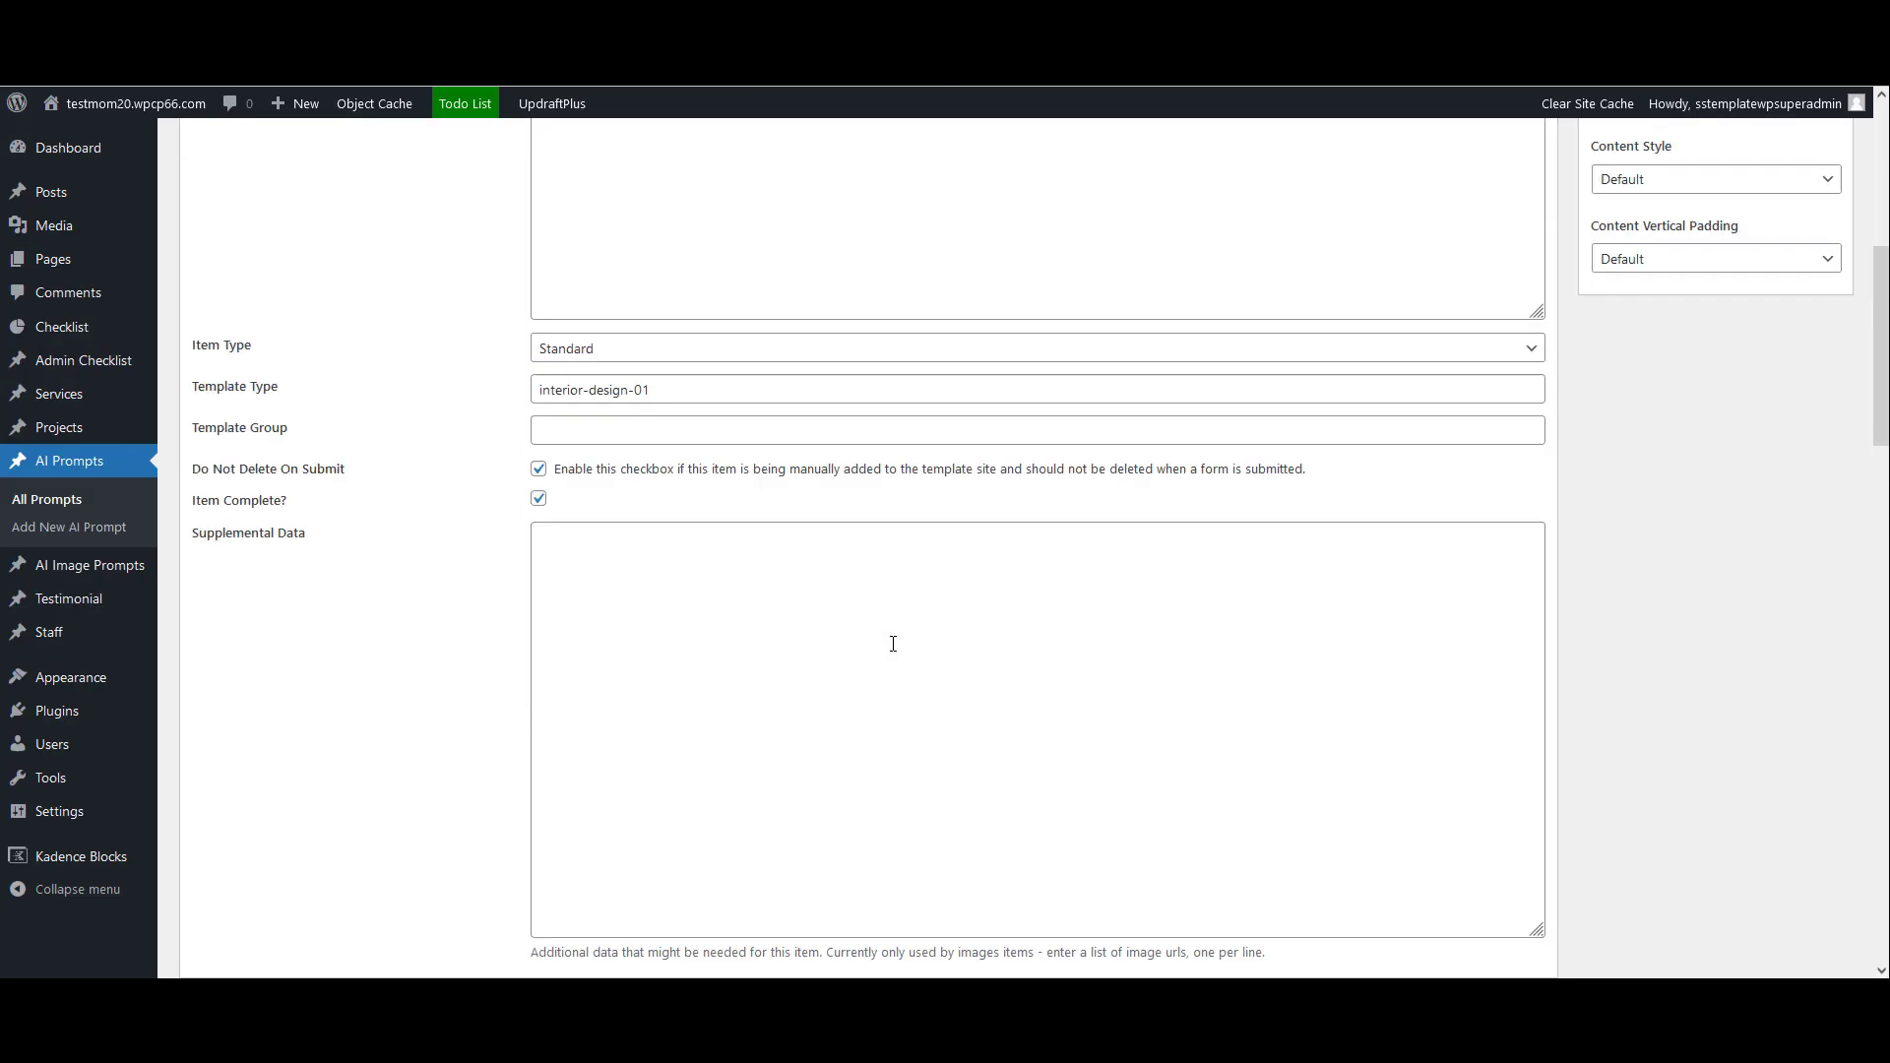
{"action": "scroll", "coordinate": [890, 643], "scroll_direction": "down", "scroll_amount": 12}
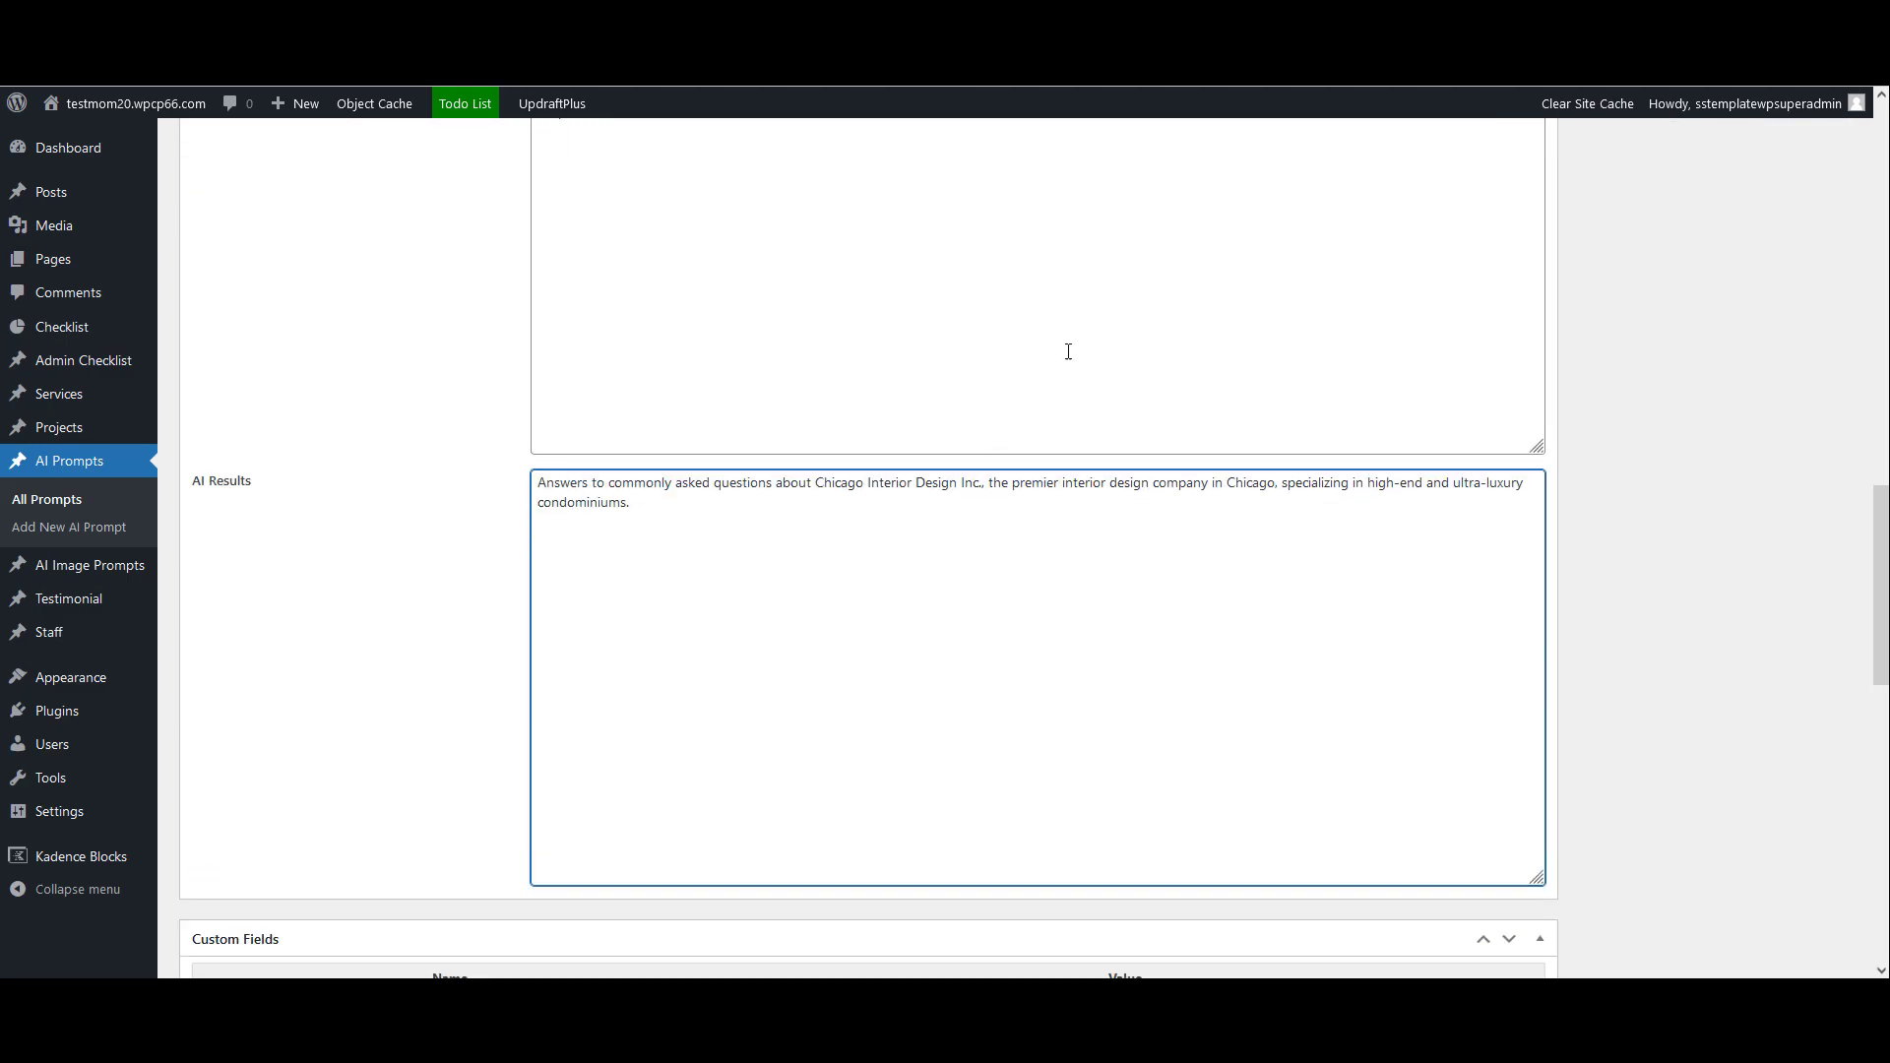
{"action": "left_click", "coordinate": [871, 20]}
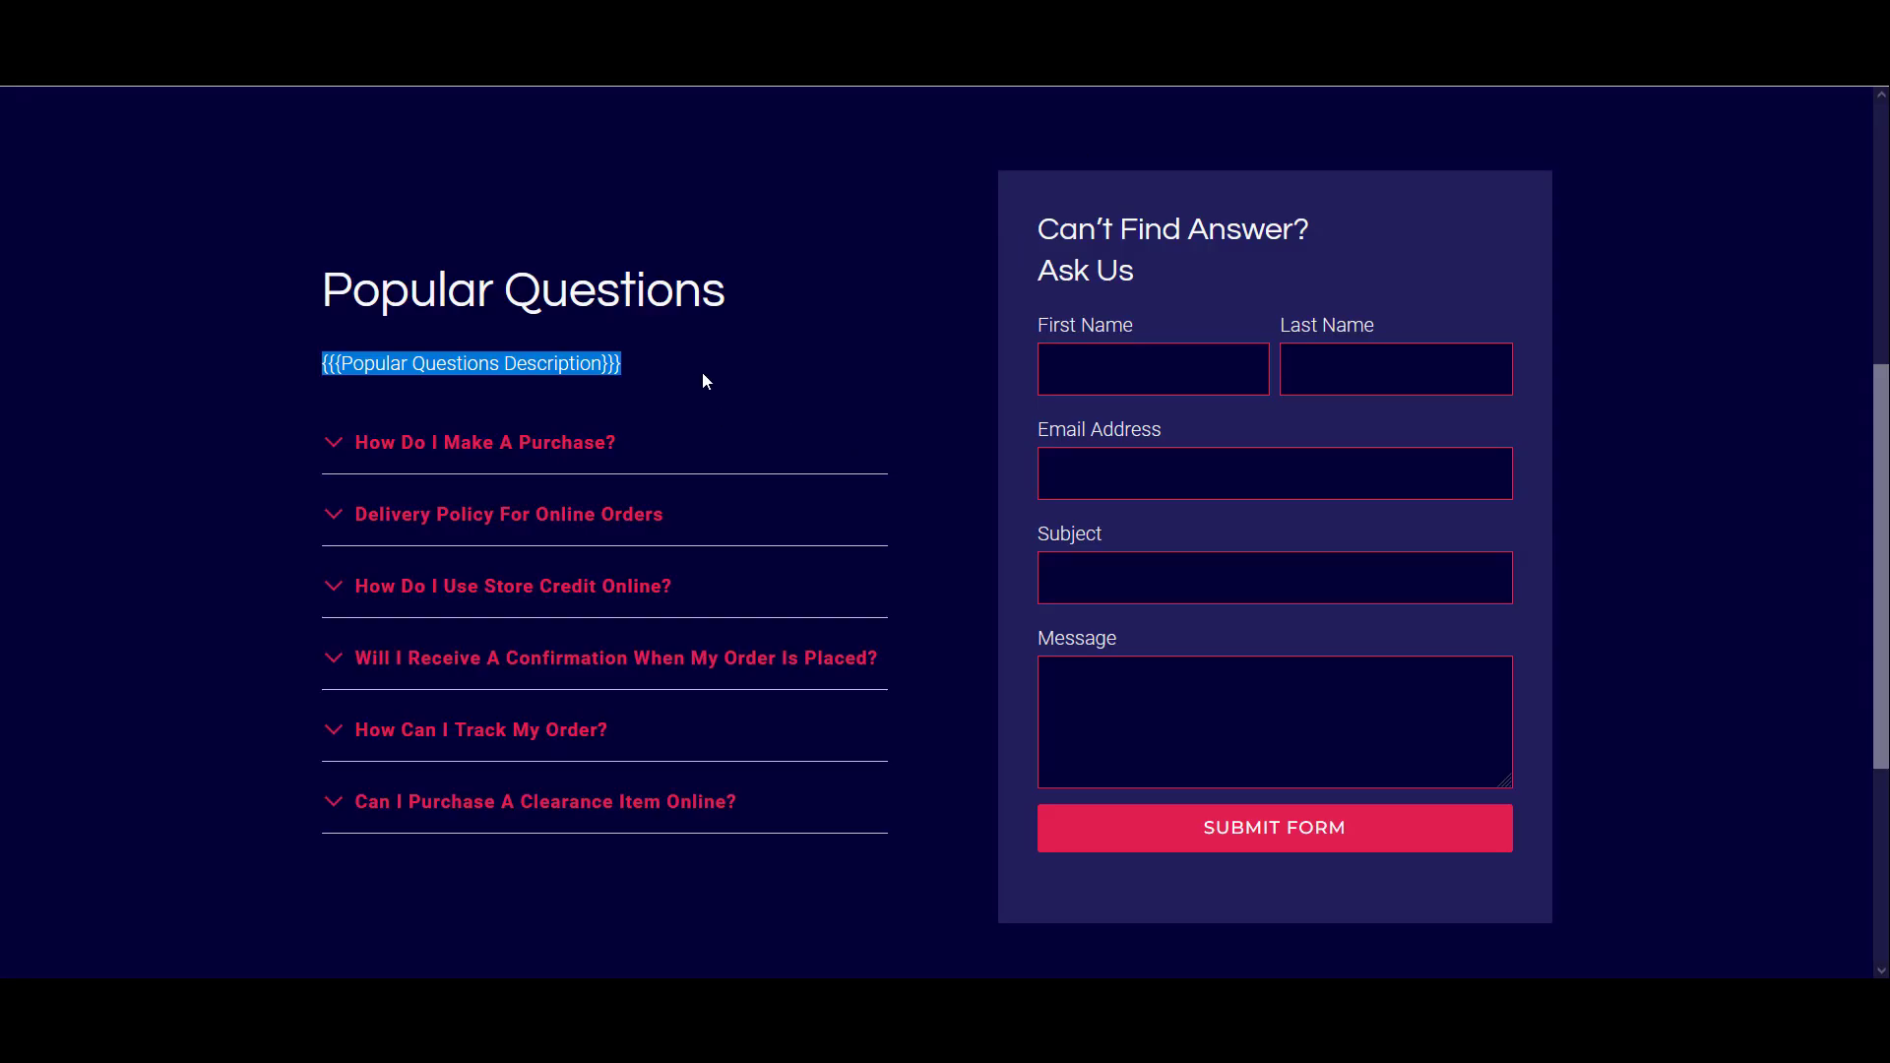
{"action": "scroll", "coordinate": [703, 374], "scroll_direction": "up", "scroll_amount": 5}
{"action": "left_click", "coordinate": [1073, 20]}
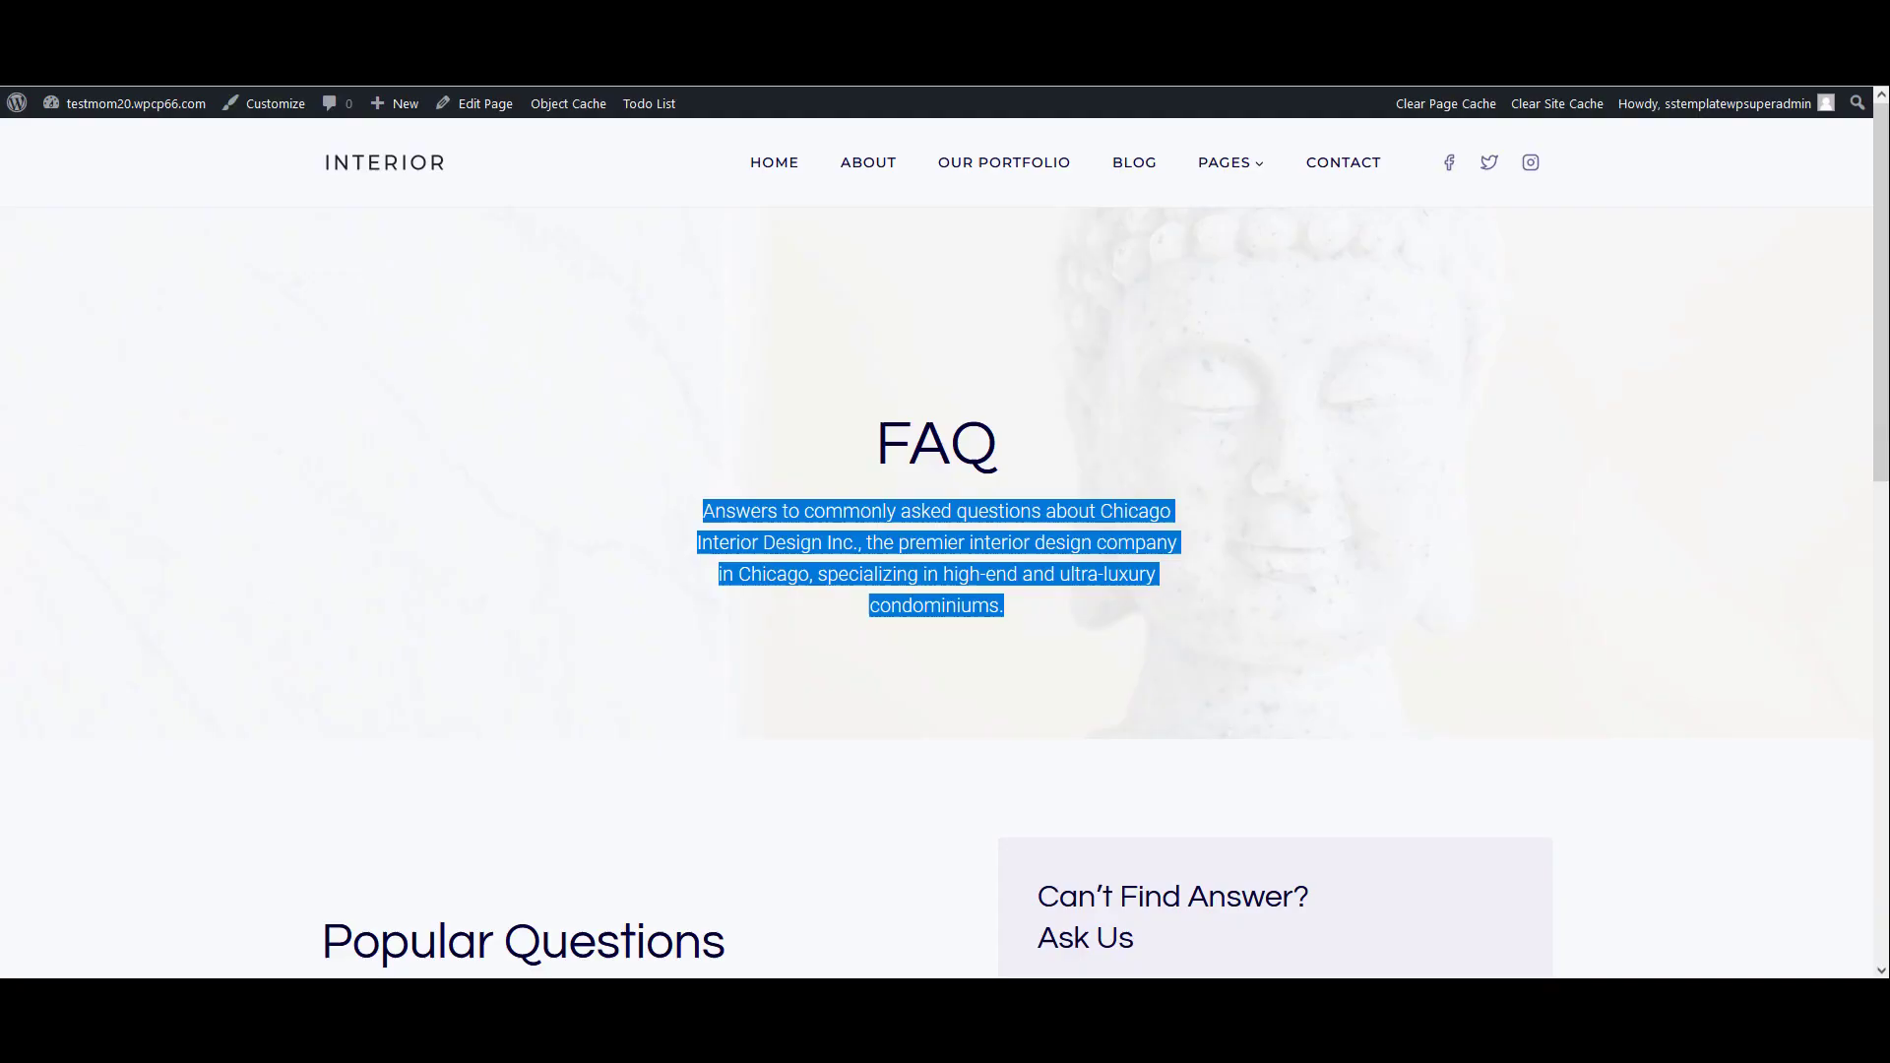
{"action": "scroll", "coordinate": [1070, 587], "scroll_direction": "down", "scroll_amount": 3}
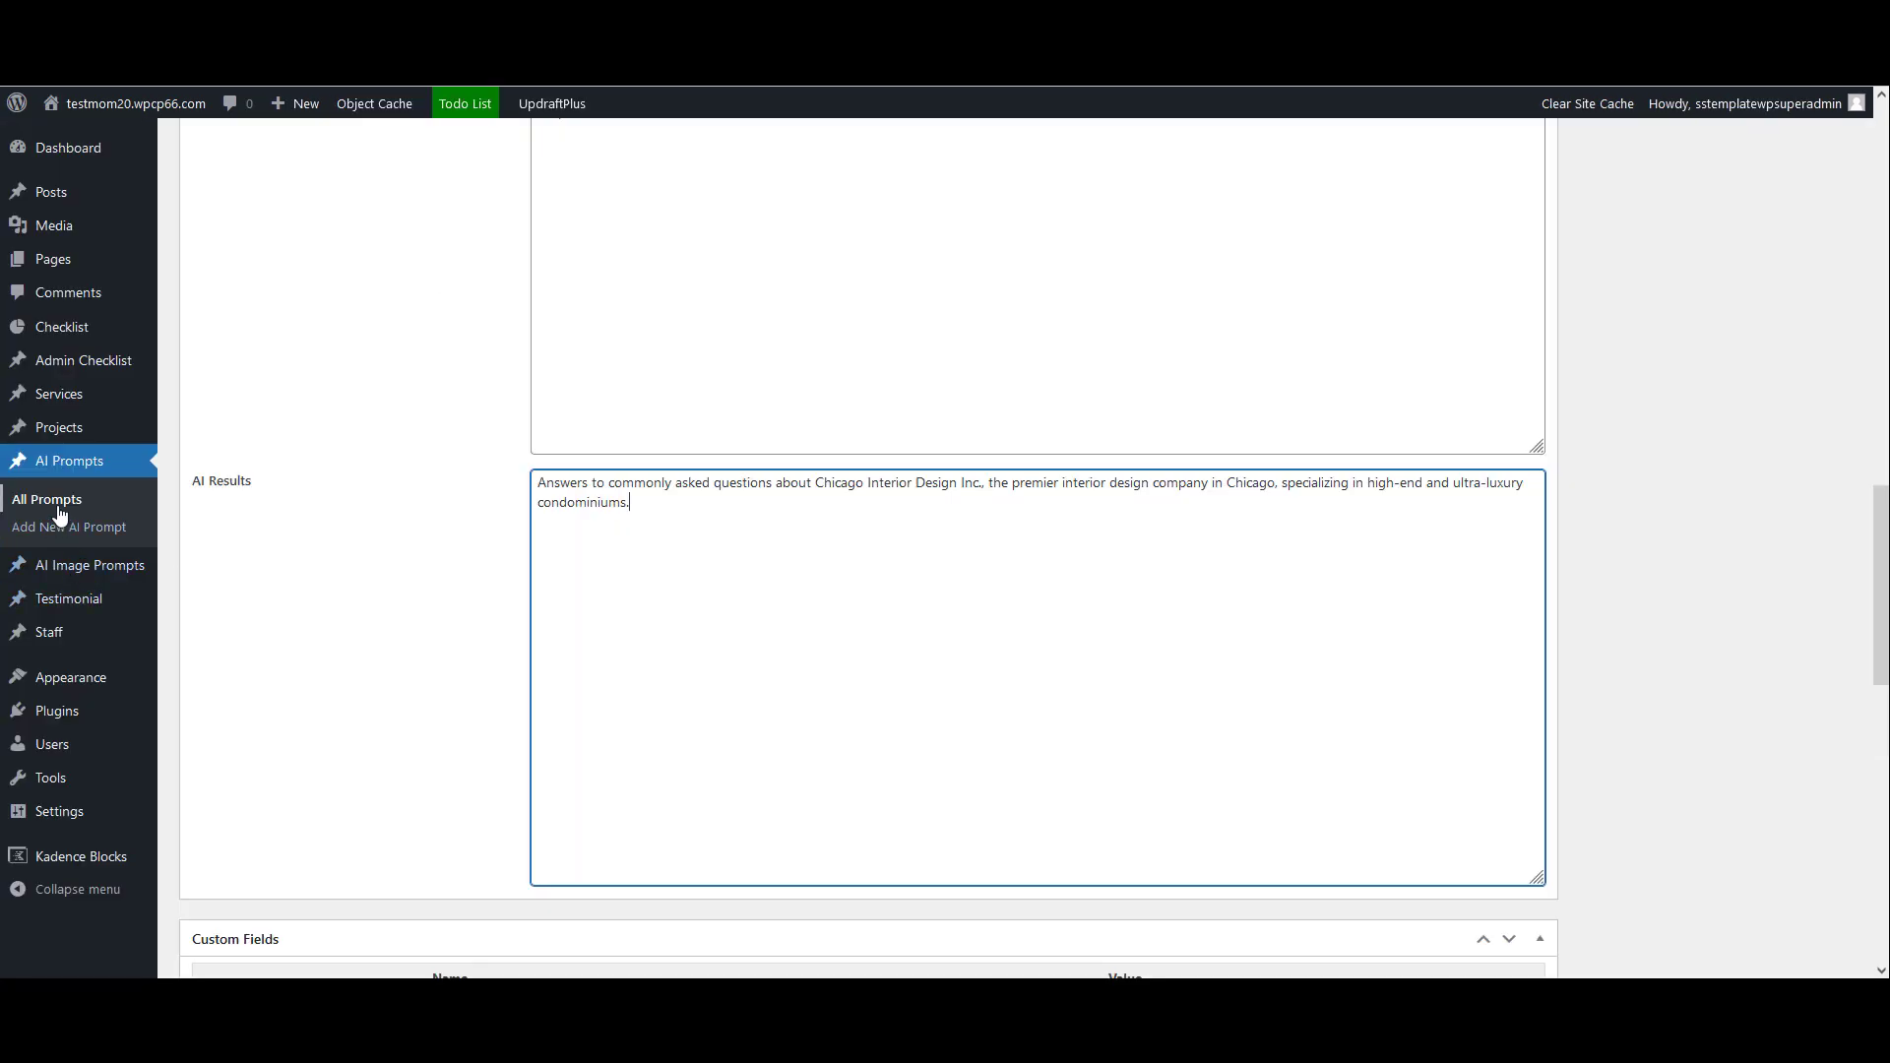
Start a new AI prompt titled "Subheading" with item code test_sub_heading and replacement code {{test_sub_heading}}
{"action": "left_click", "coordinate": [61, 502]}
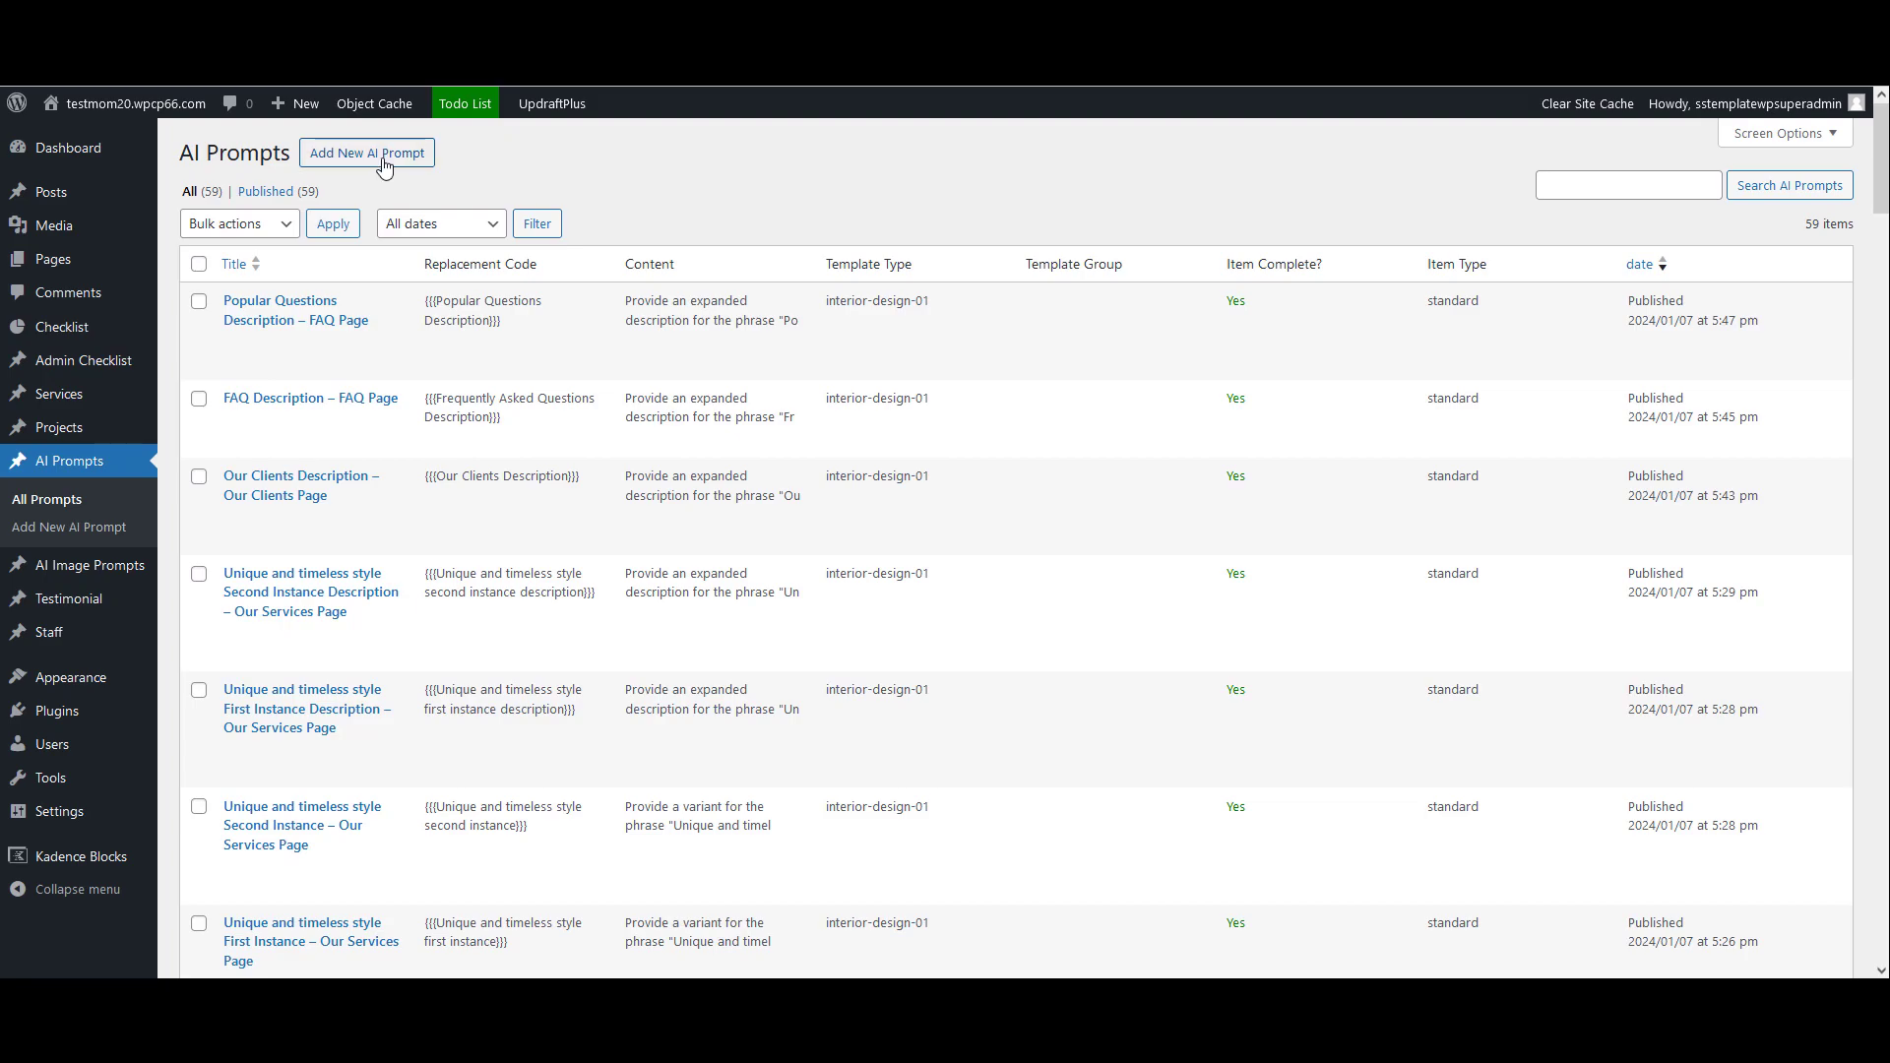
{"action": "left_click", "coordinate": [386, 158]}
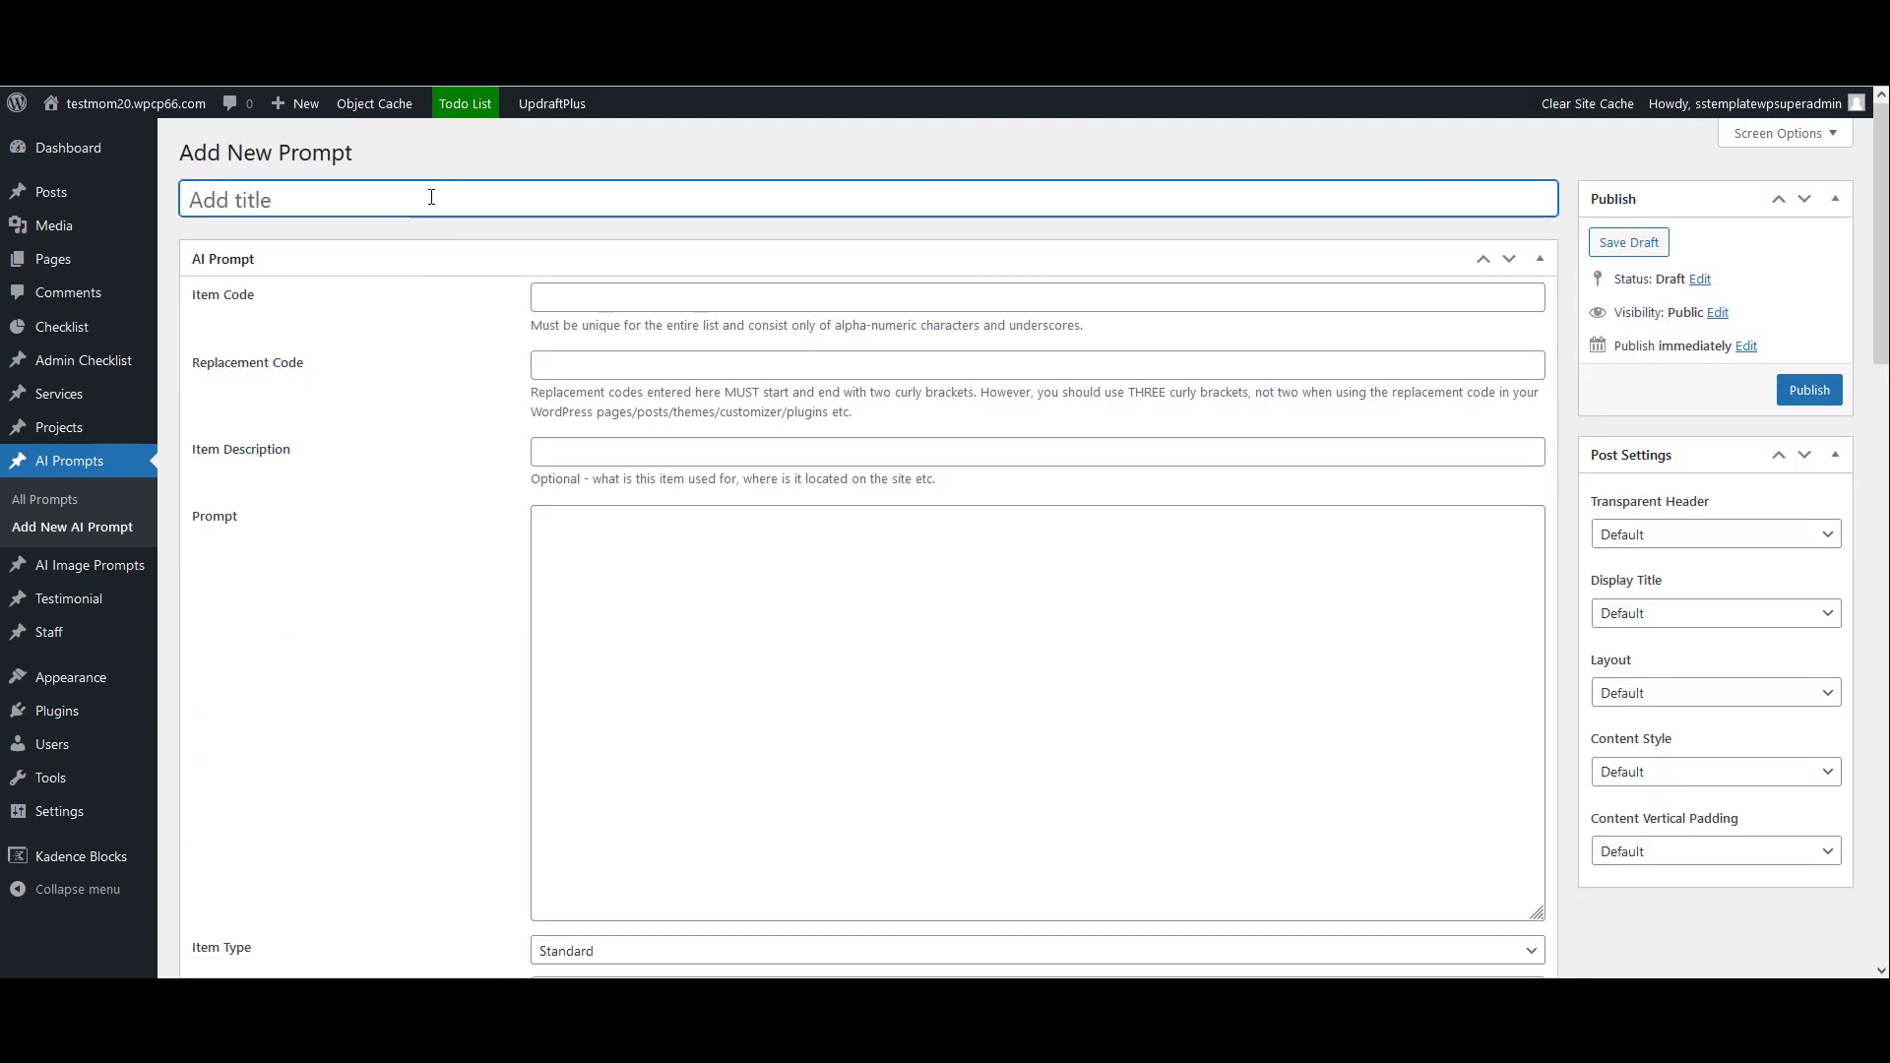
{"action": "type", "text": "Subheading"}
{"action": "left_click", "coordinate": [627, 300]}
{"action": "type", "text": "te"}
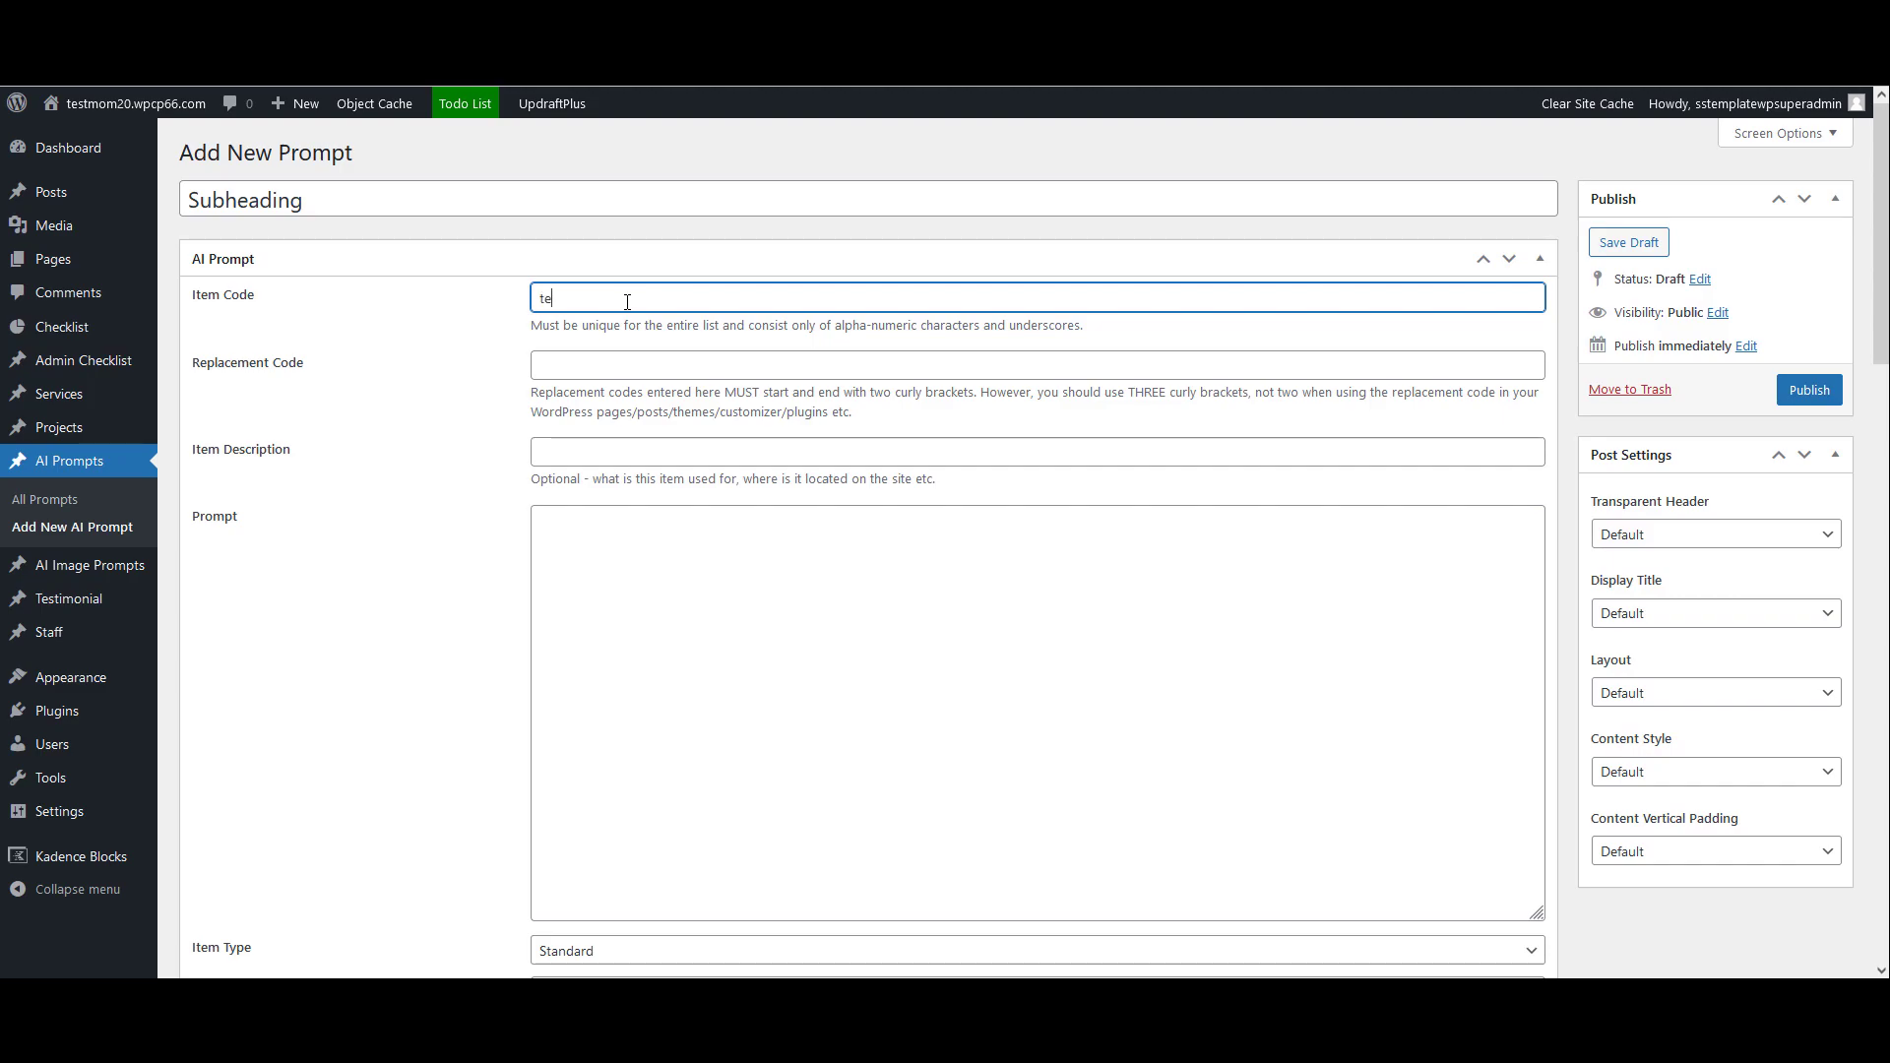
{"action": "type", "text": "st_sub_heading"}
{"action": "key", "text": "Tab"}
{"action": "type", "text": "{{test_sub_heading"}
{"action": "key", "text": "Tab"}
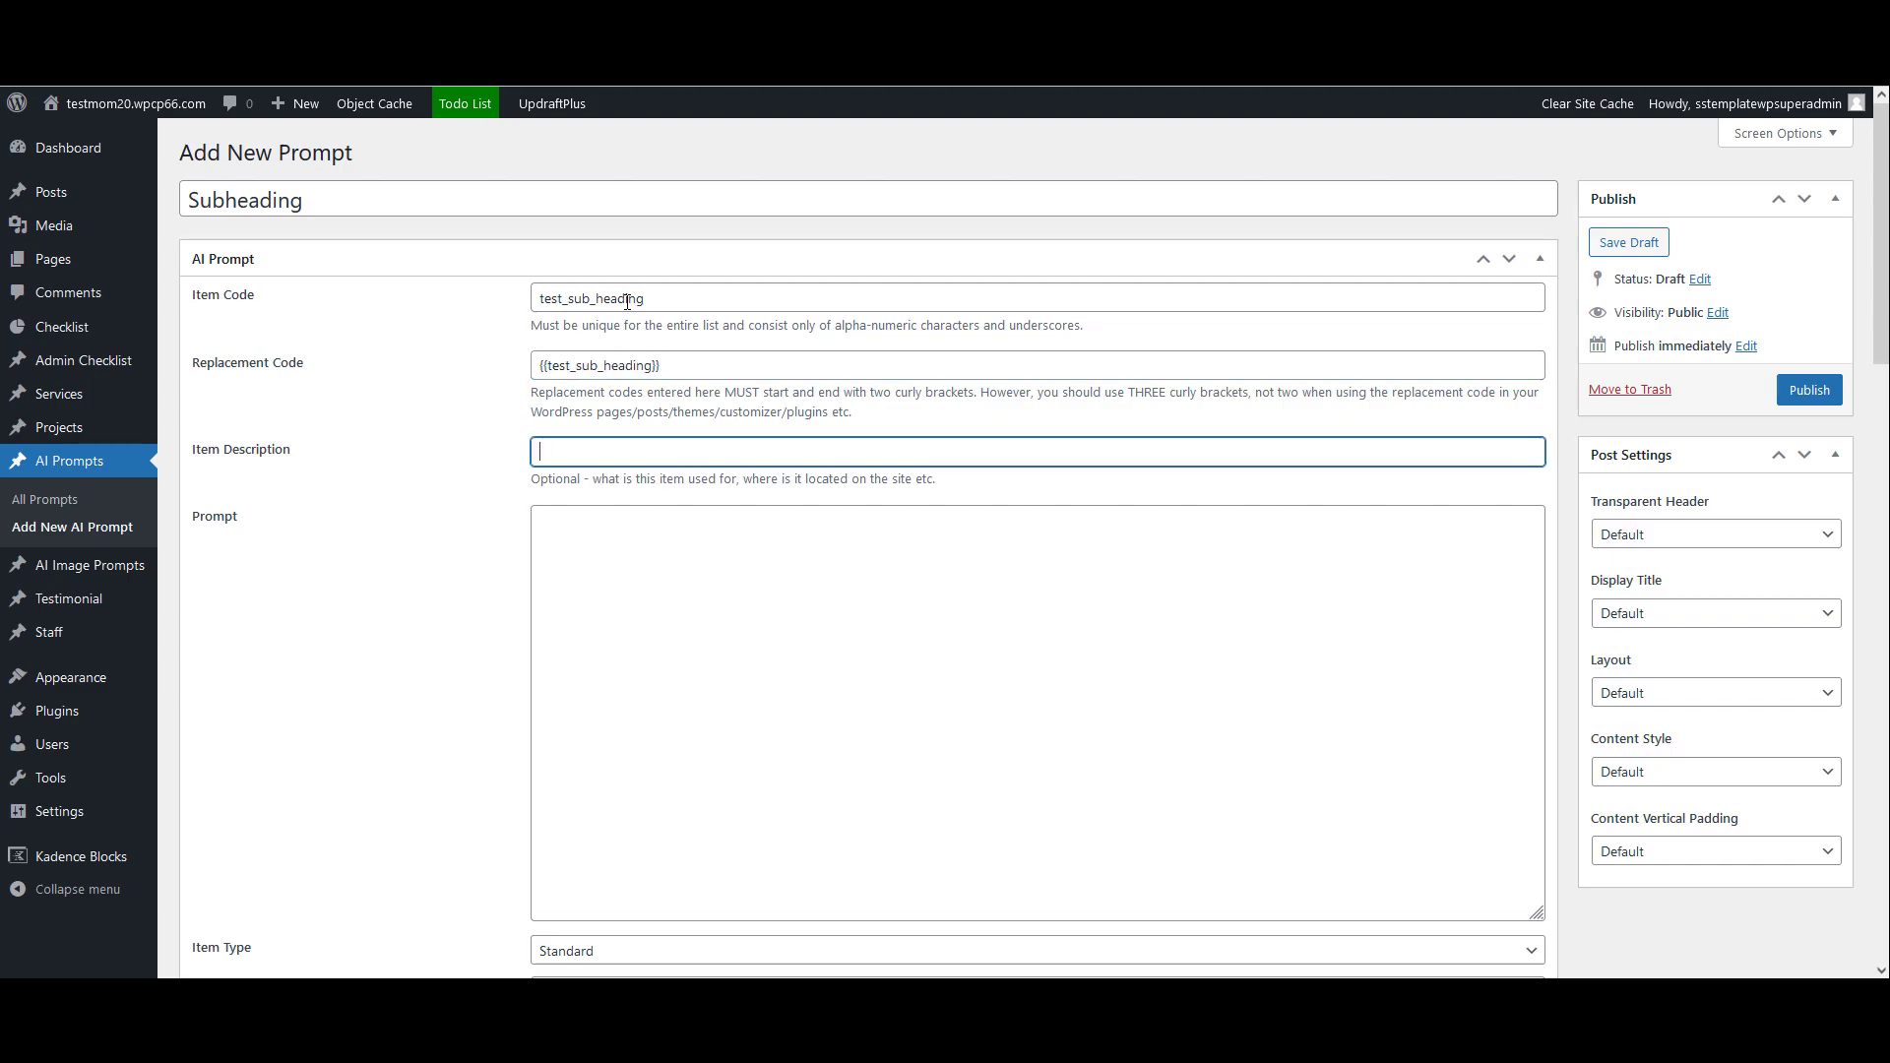
Copy the prompt text from "Popular Questions Description – FAQ Page" into the new Subheading prompt's Prompt field
{"action": "key", "text": "Tab"}
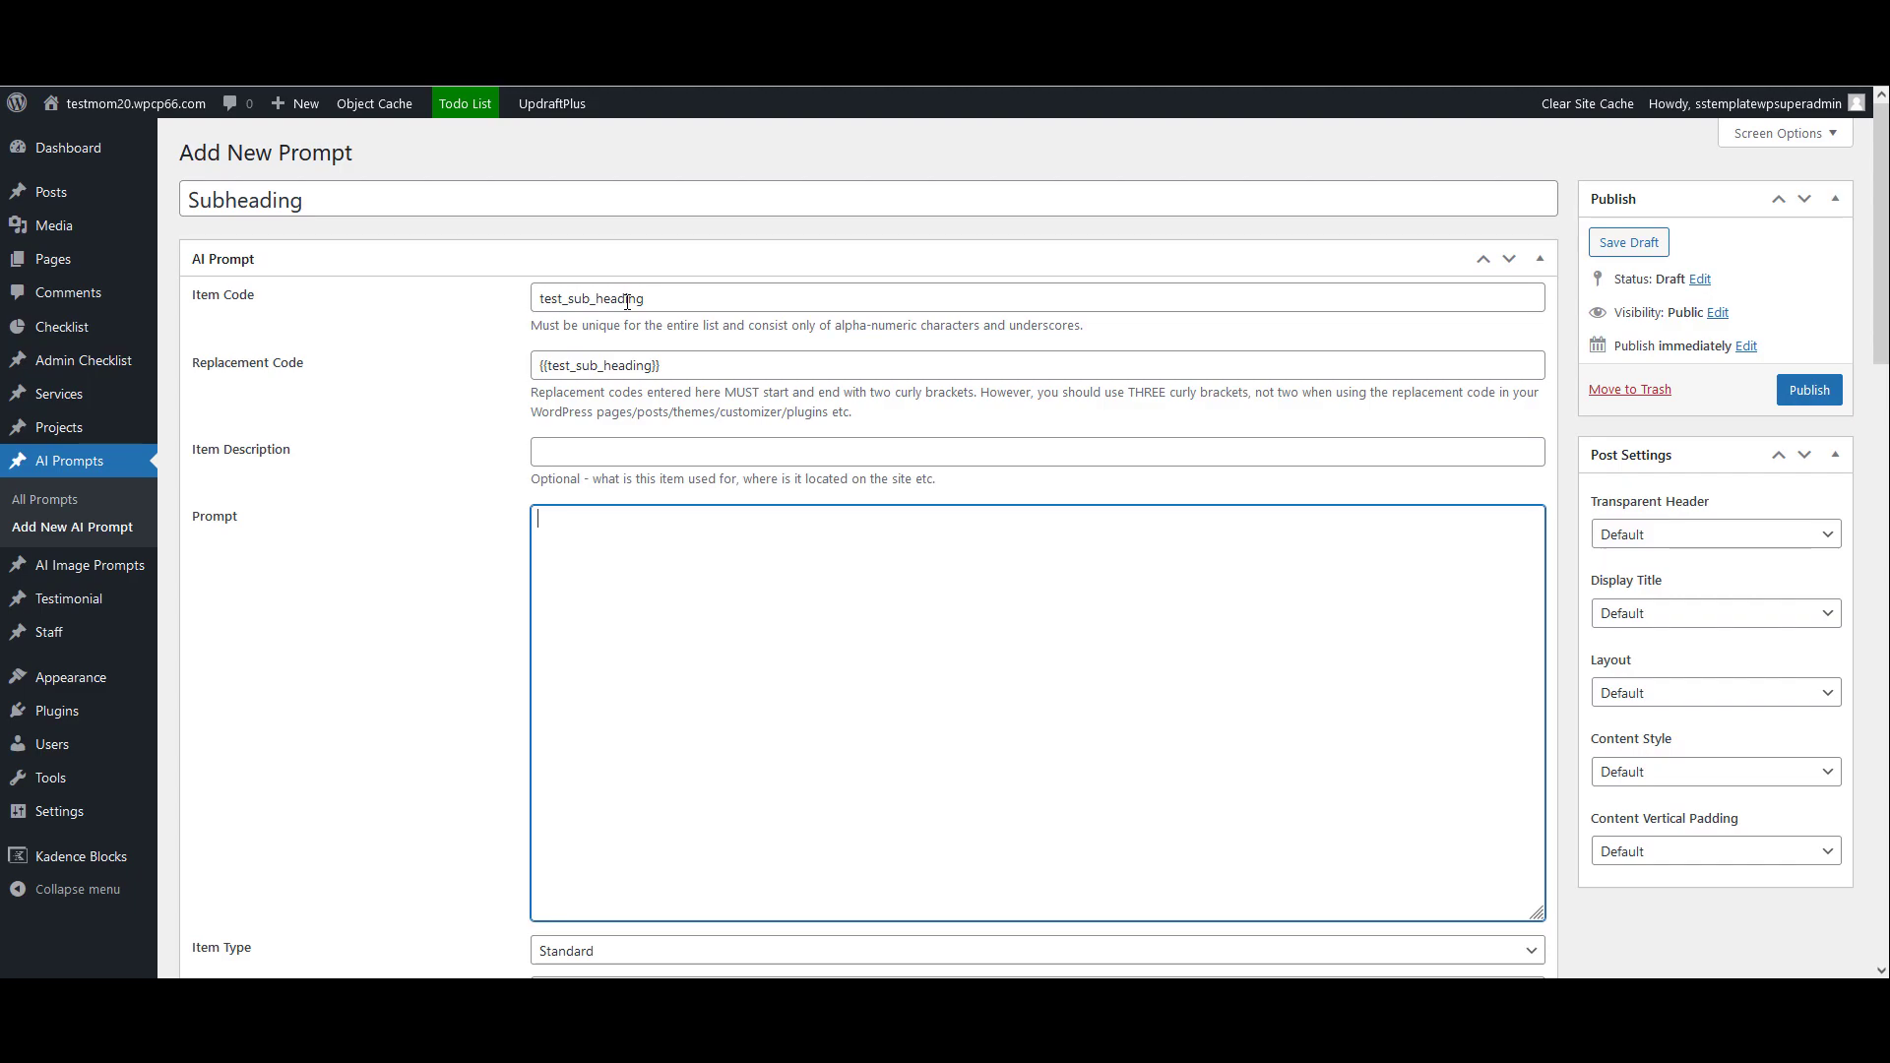
{"action": "left_click", "coordinate": [82, 502]}
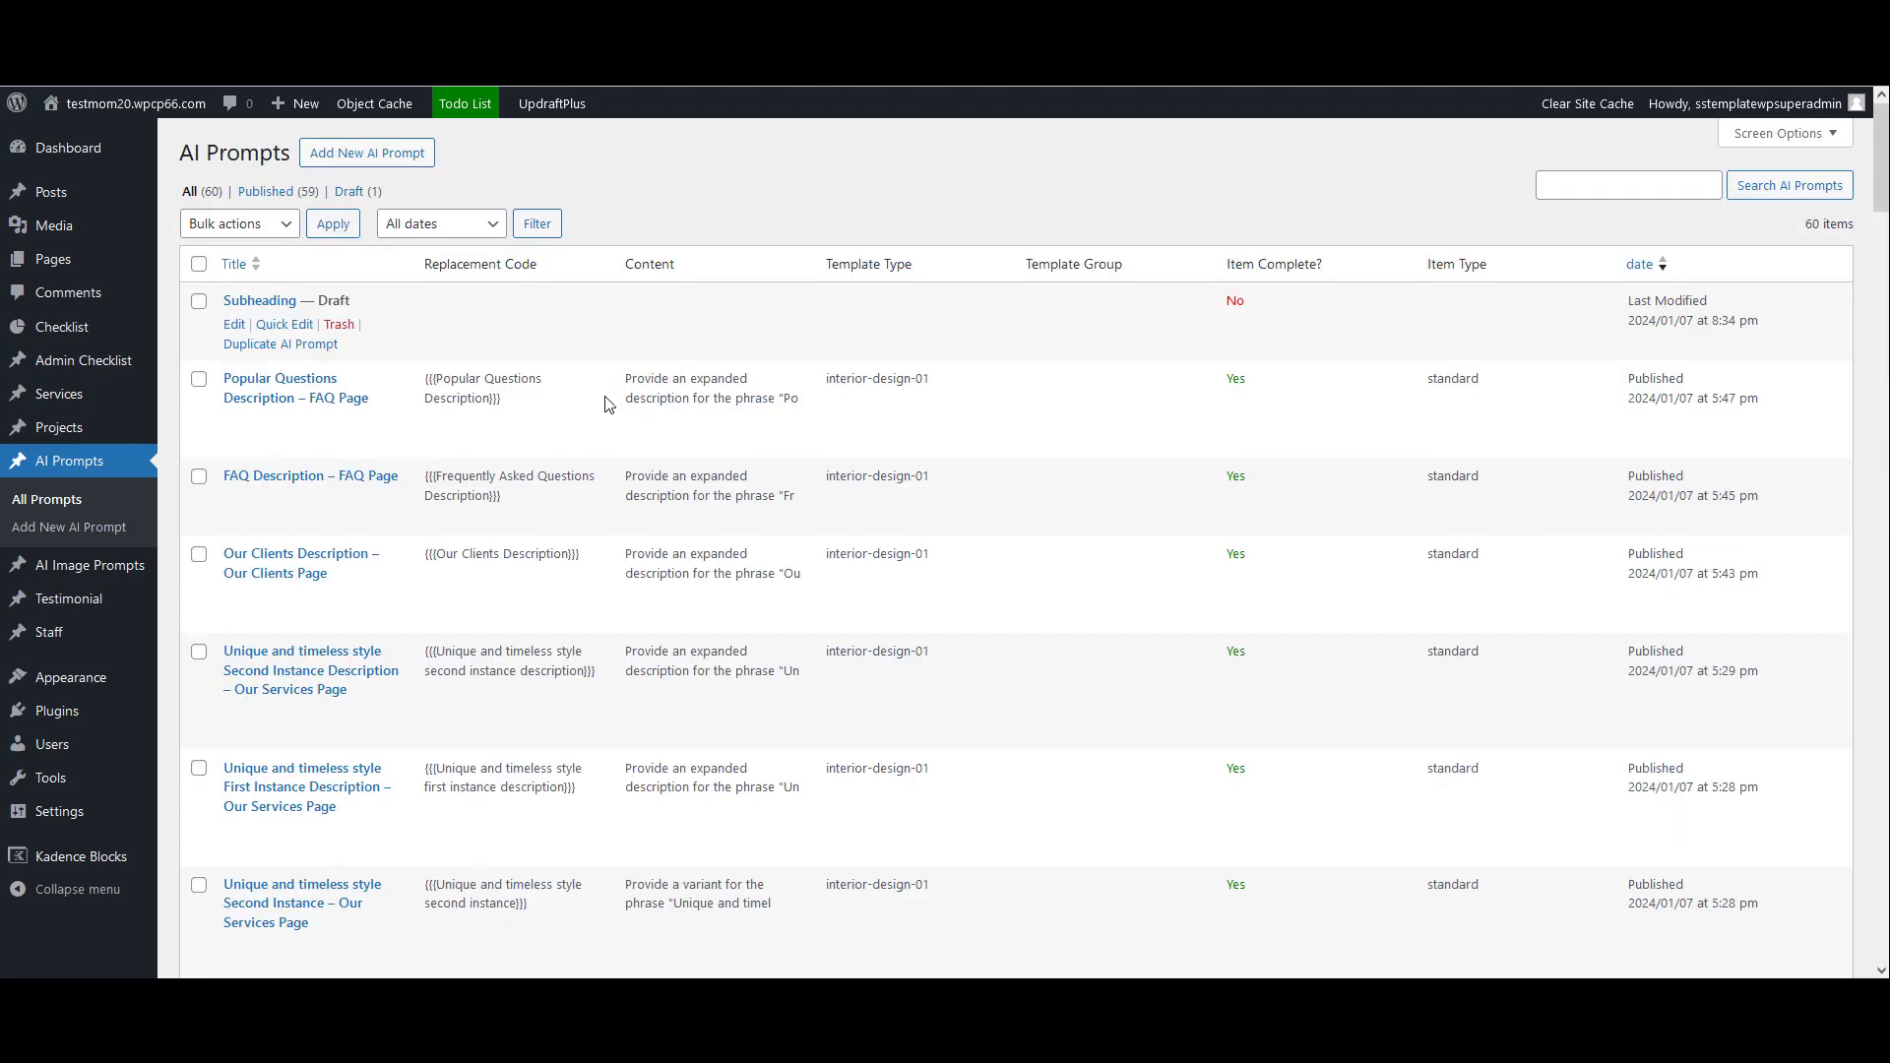
{"action": "left_click", "coordinate": [261, 300]}
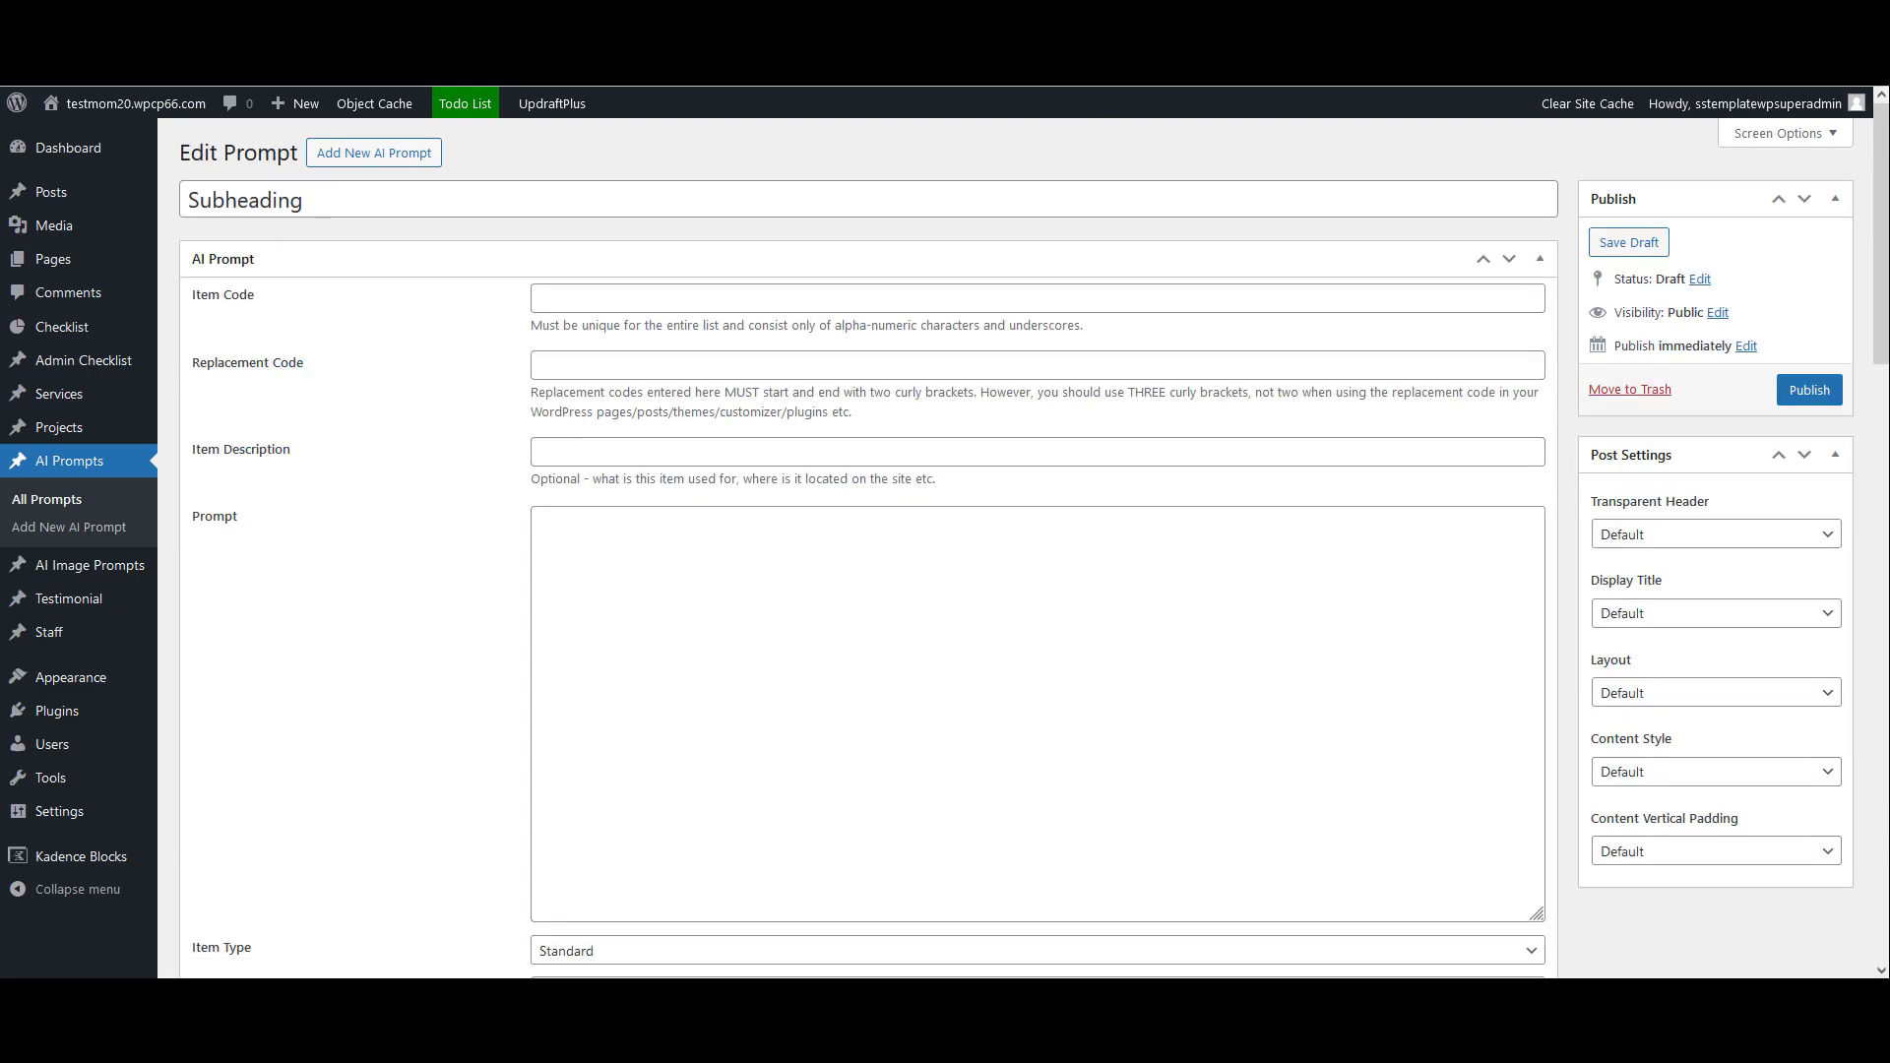
{"action": "key", "text": "alt+Left"}
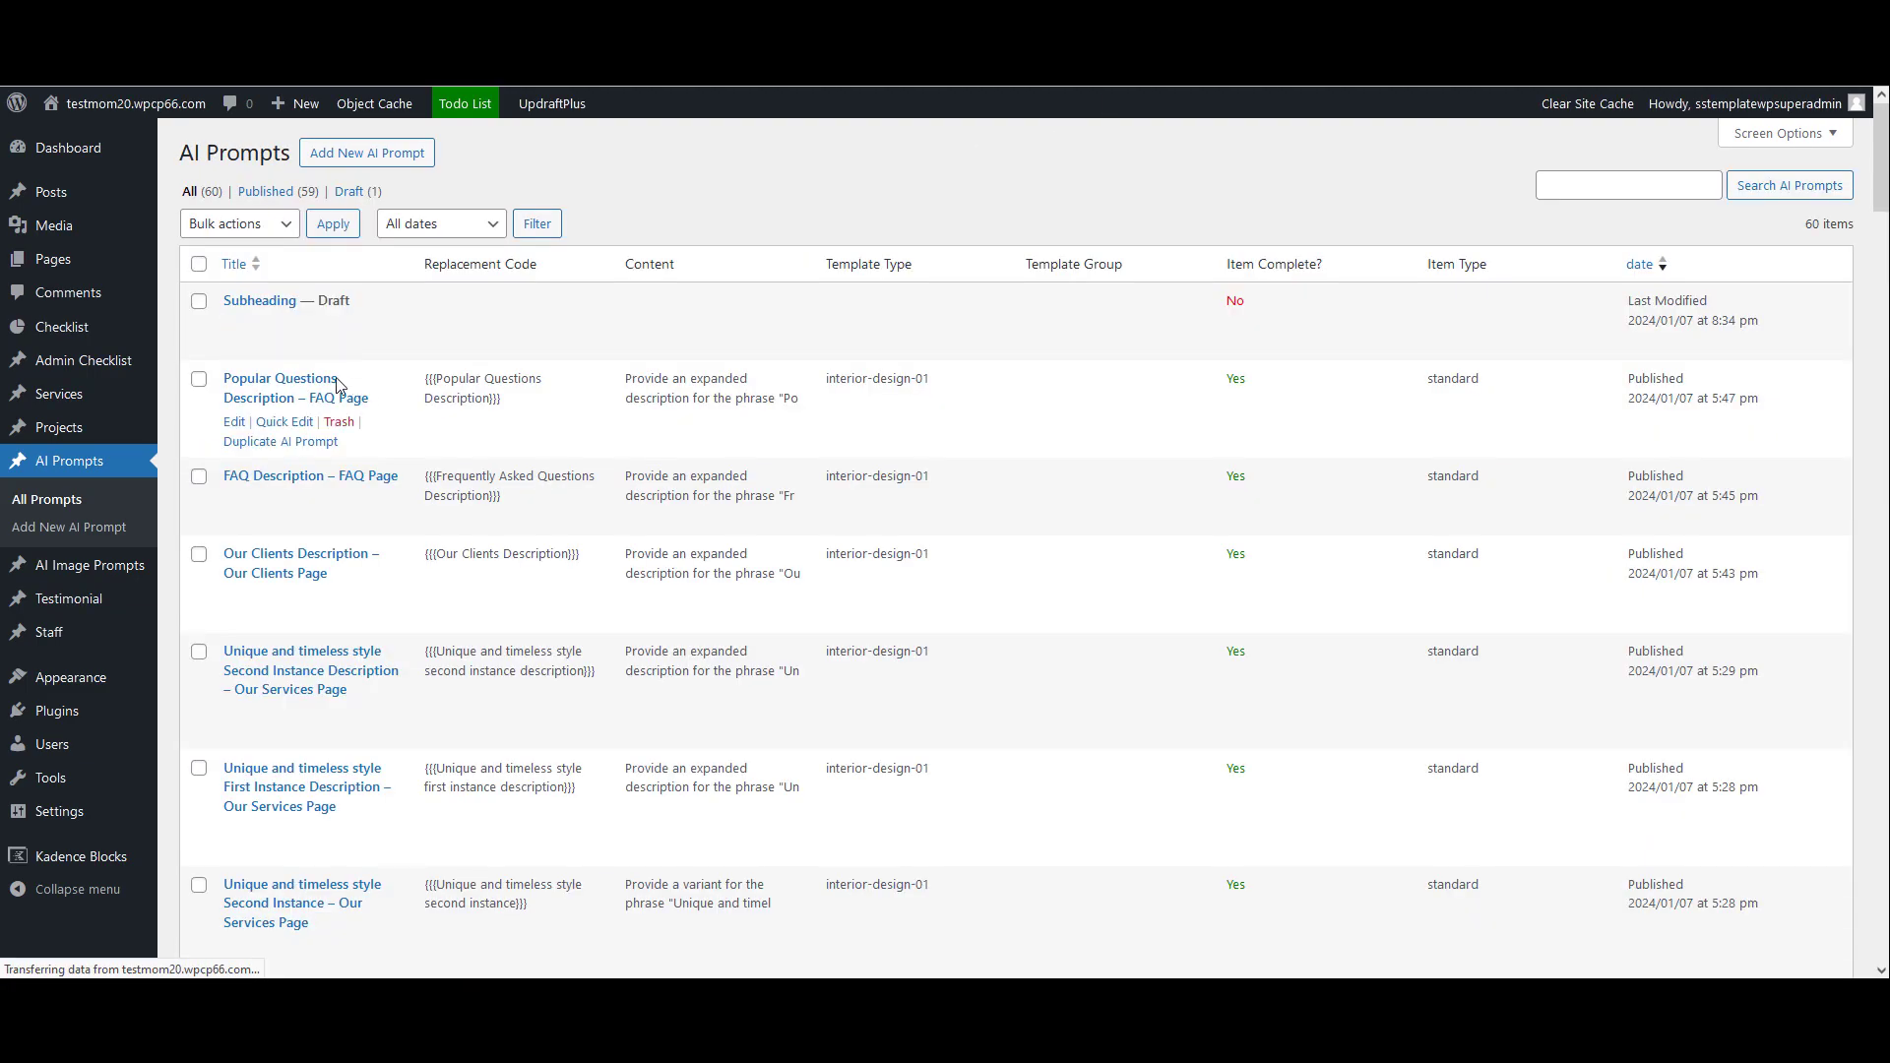
{"action": "left_click", "coordinate": [278, 390]}
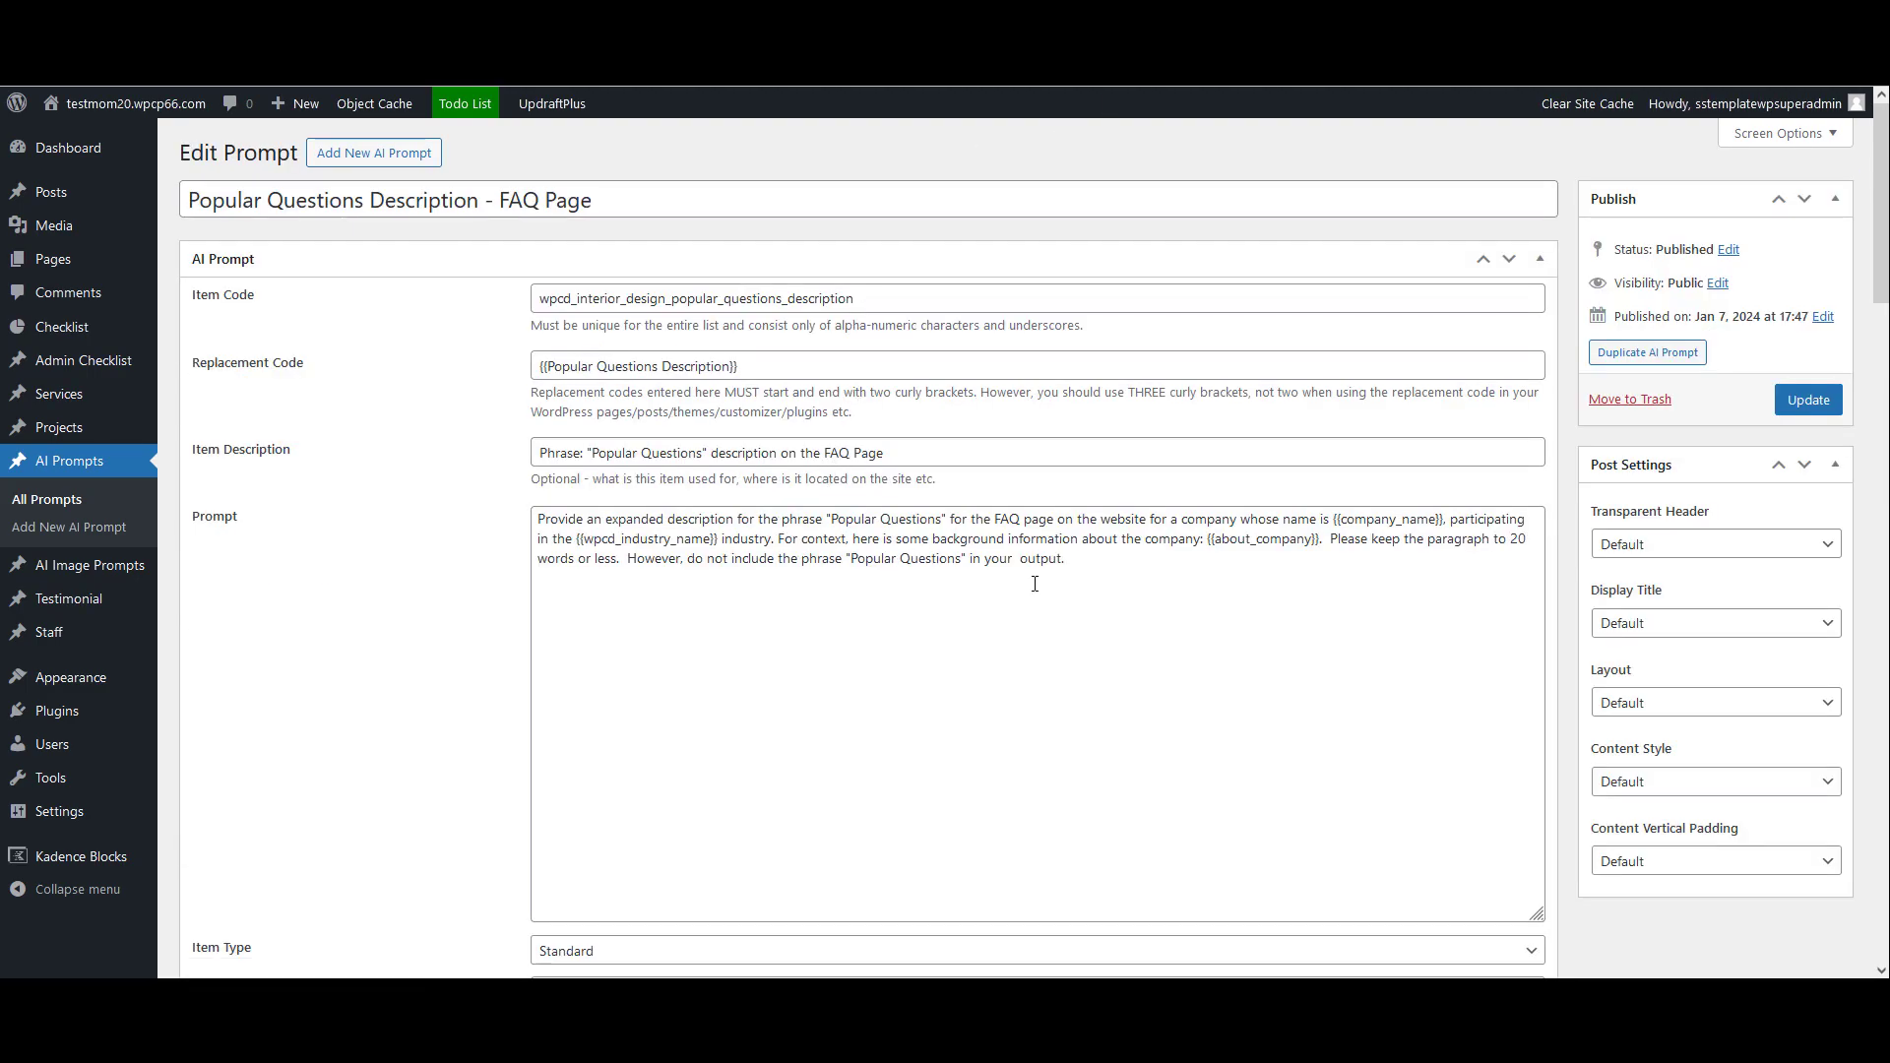
{"action": "left_click_drag", "start_coordinate": [1024, 578], "coordinate": [852, 538]}
{"action": "key", "text": "ctrl+a"}
{"action": "key", "text": "ctrl+c"}
{"action": "key", "text": "ctrl+Tab"}
{"action": "left_click", "coordinate": [711, 554]}
{"action": "key", "text": "ctrl+v"}
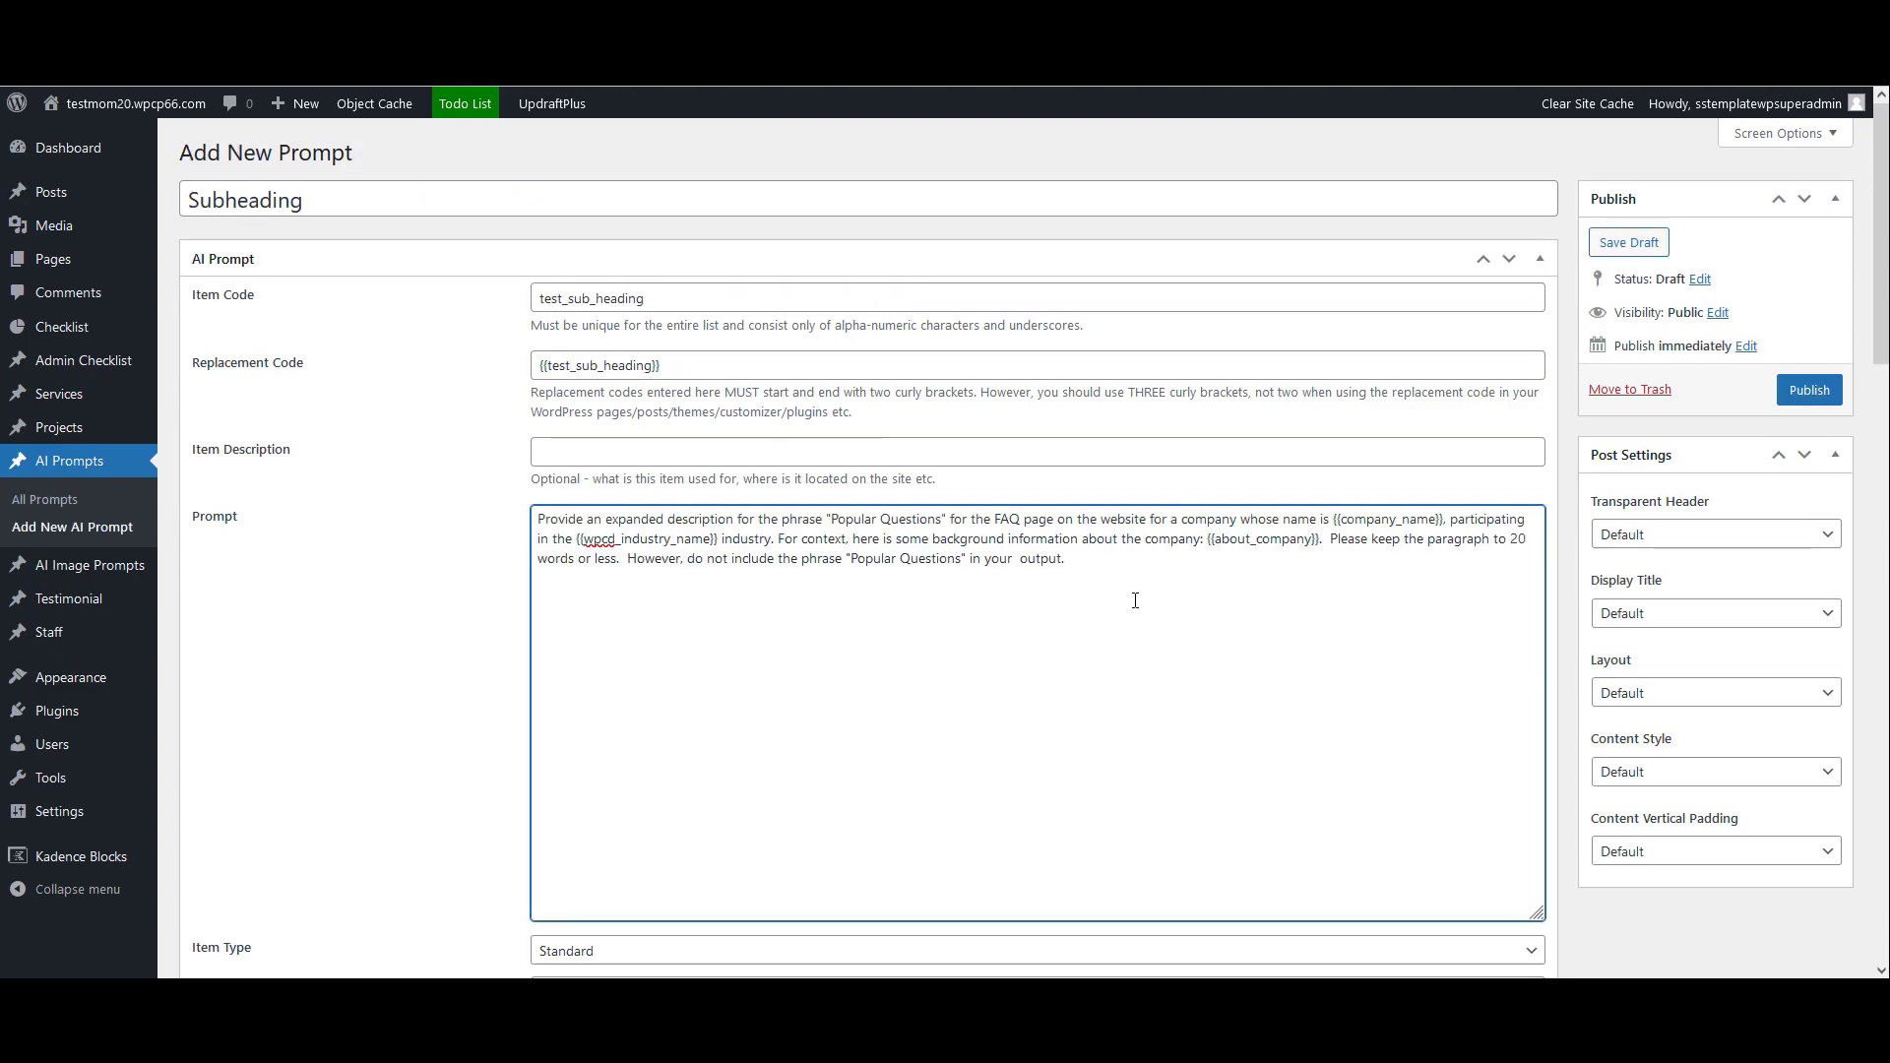
Check the remaining settings of the Subheading prompt and publish it
{"action": "scroll", "coordinate": [1134, 601], "scroll_direction": "down", "scroll_amount": 5}
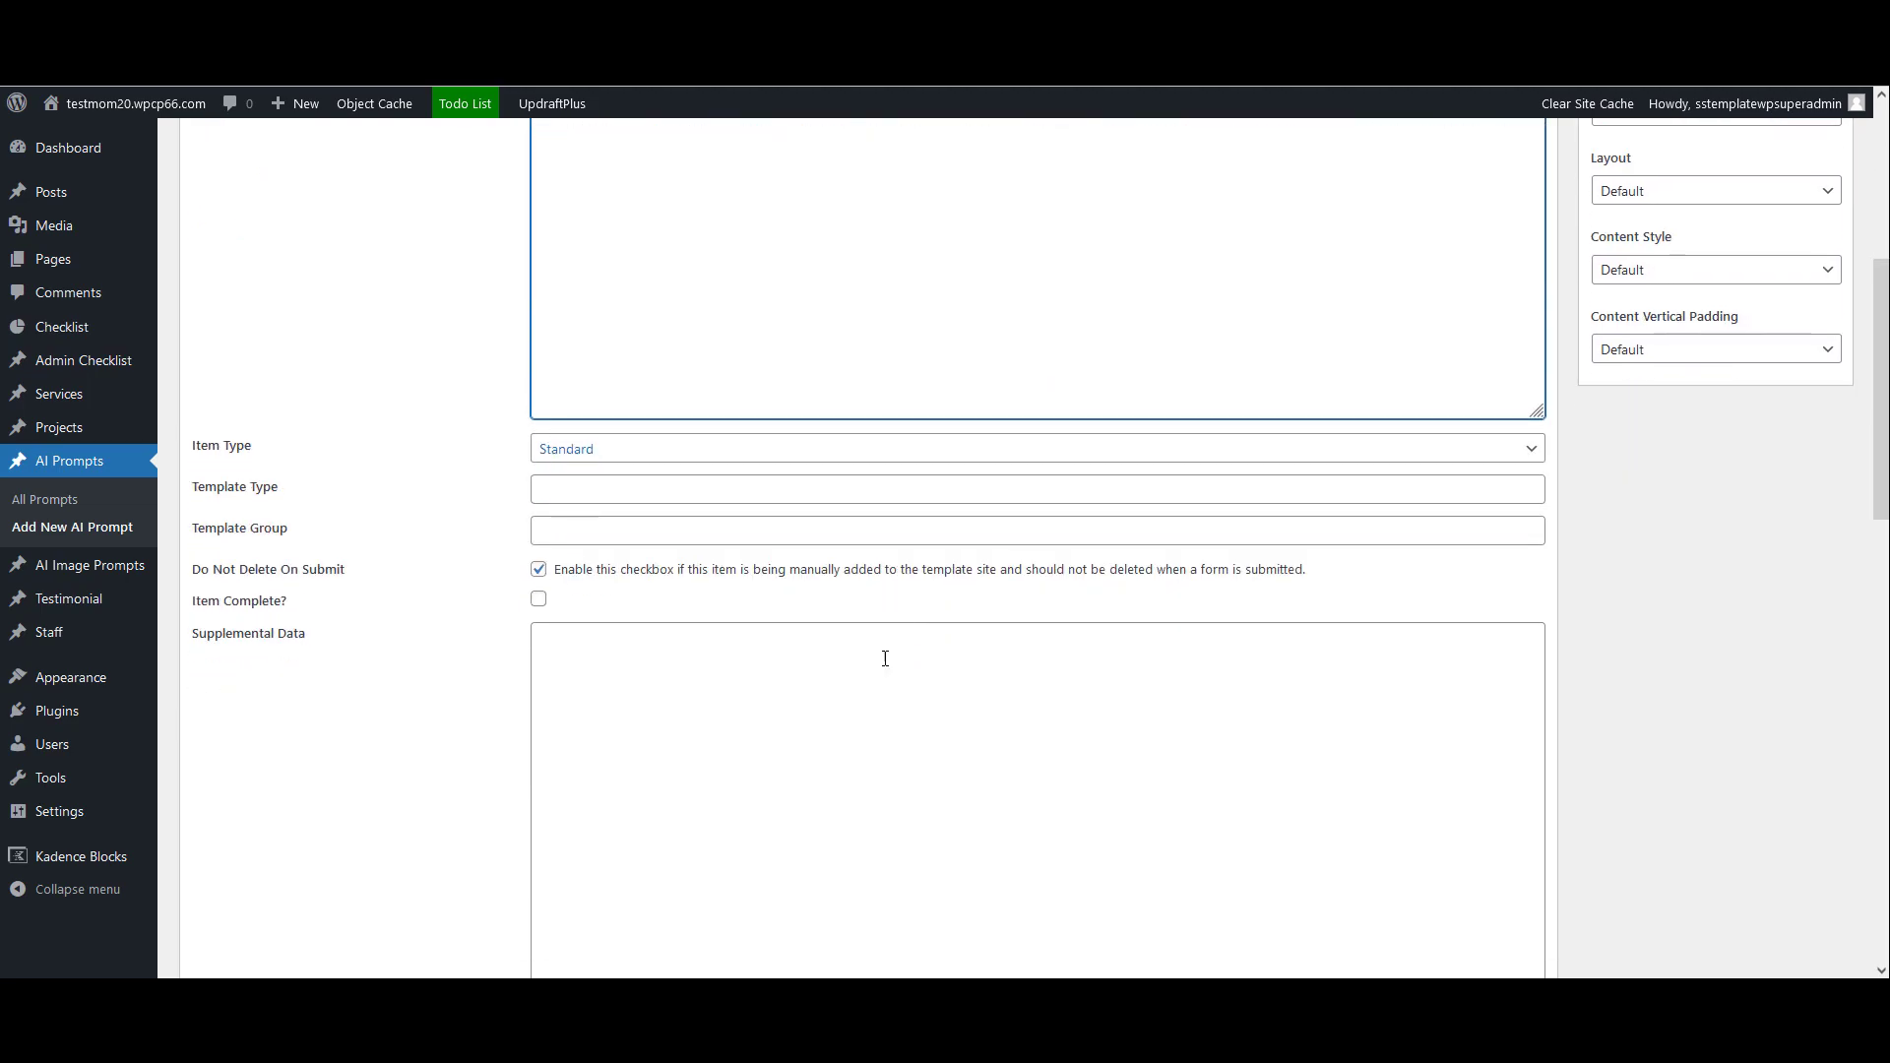
{"action": "scroll", "coordinate": [936, 620], "scroll_direction": "up", "scroll_amount": 5}
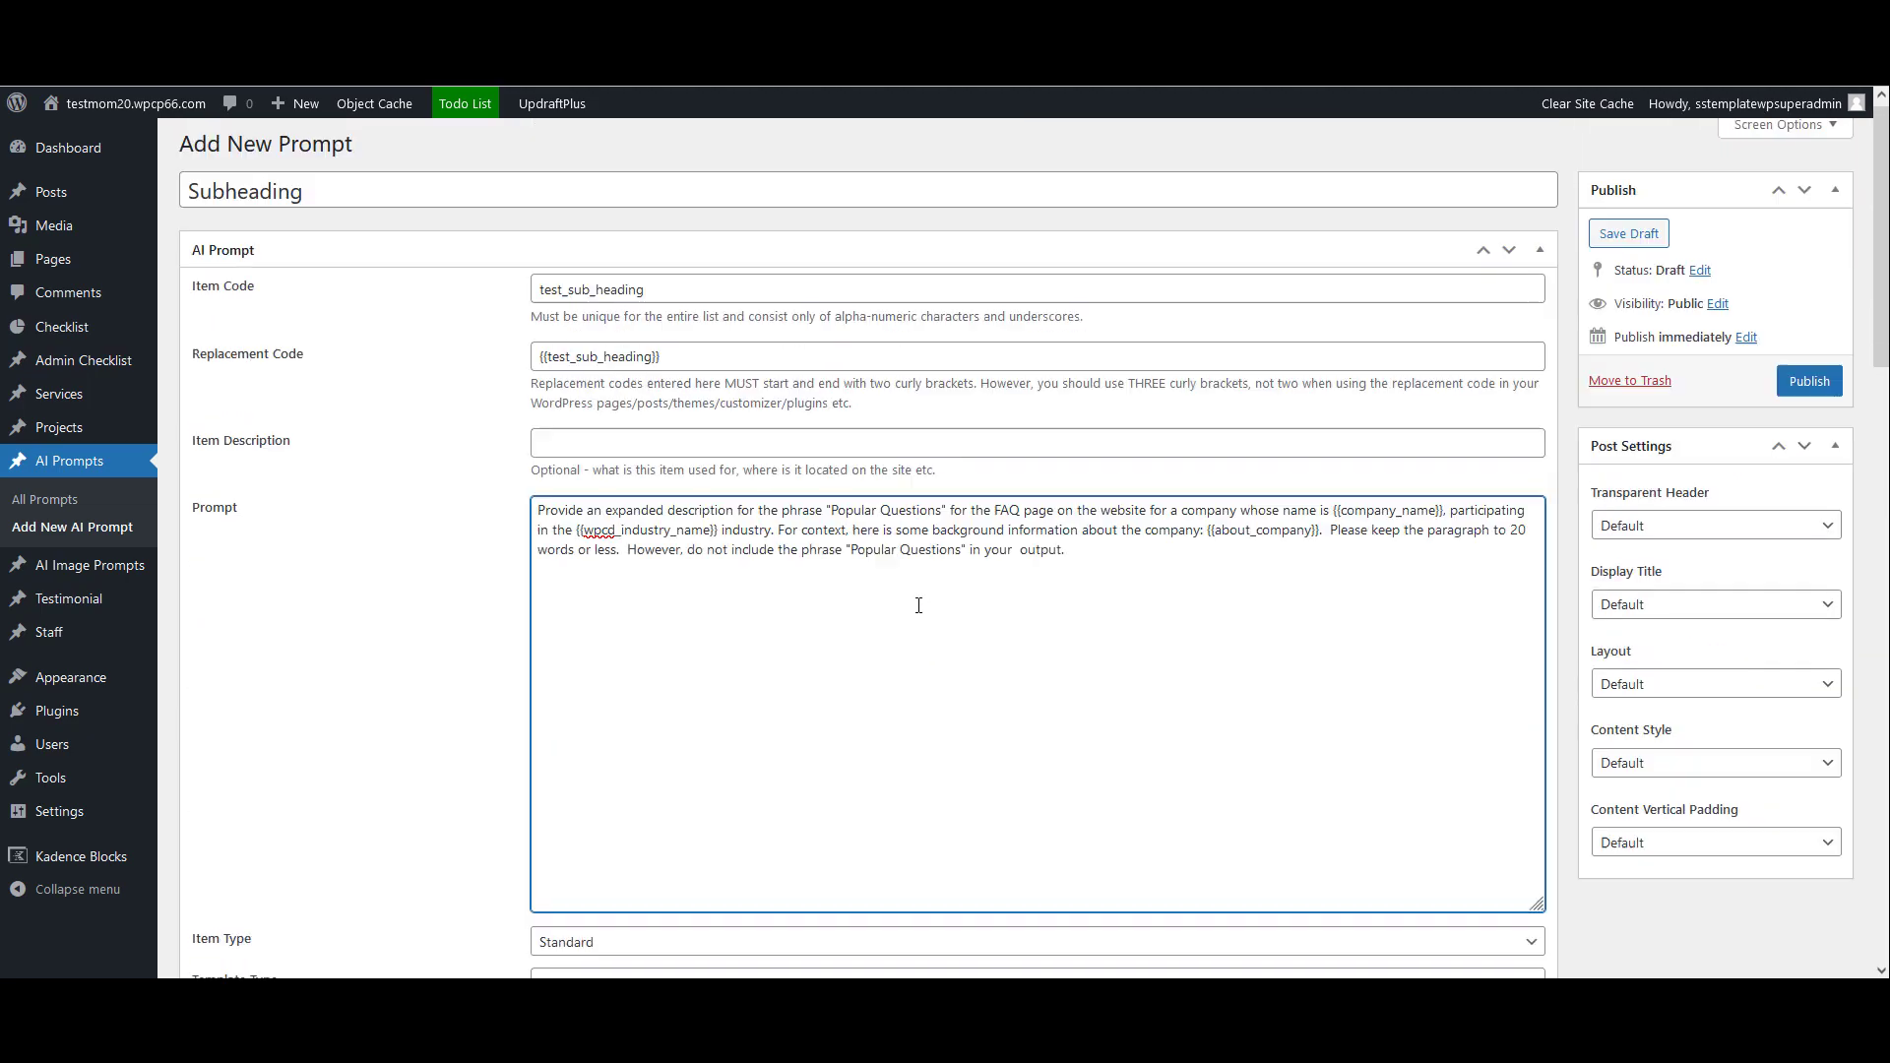
{"action": "left_click", "coordinate": [1807, 392]}
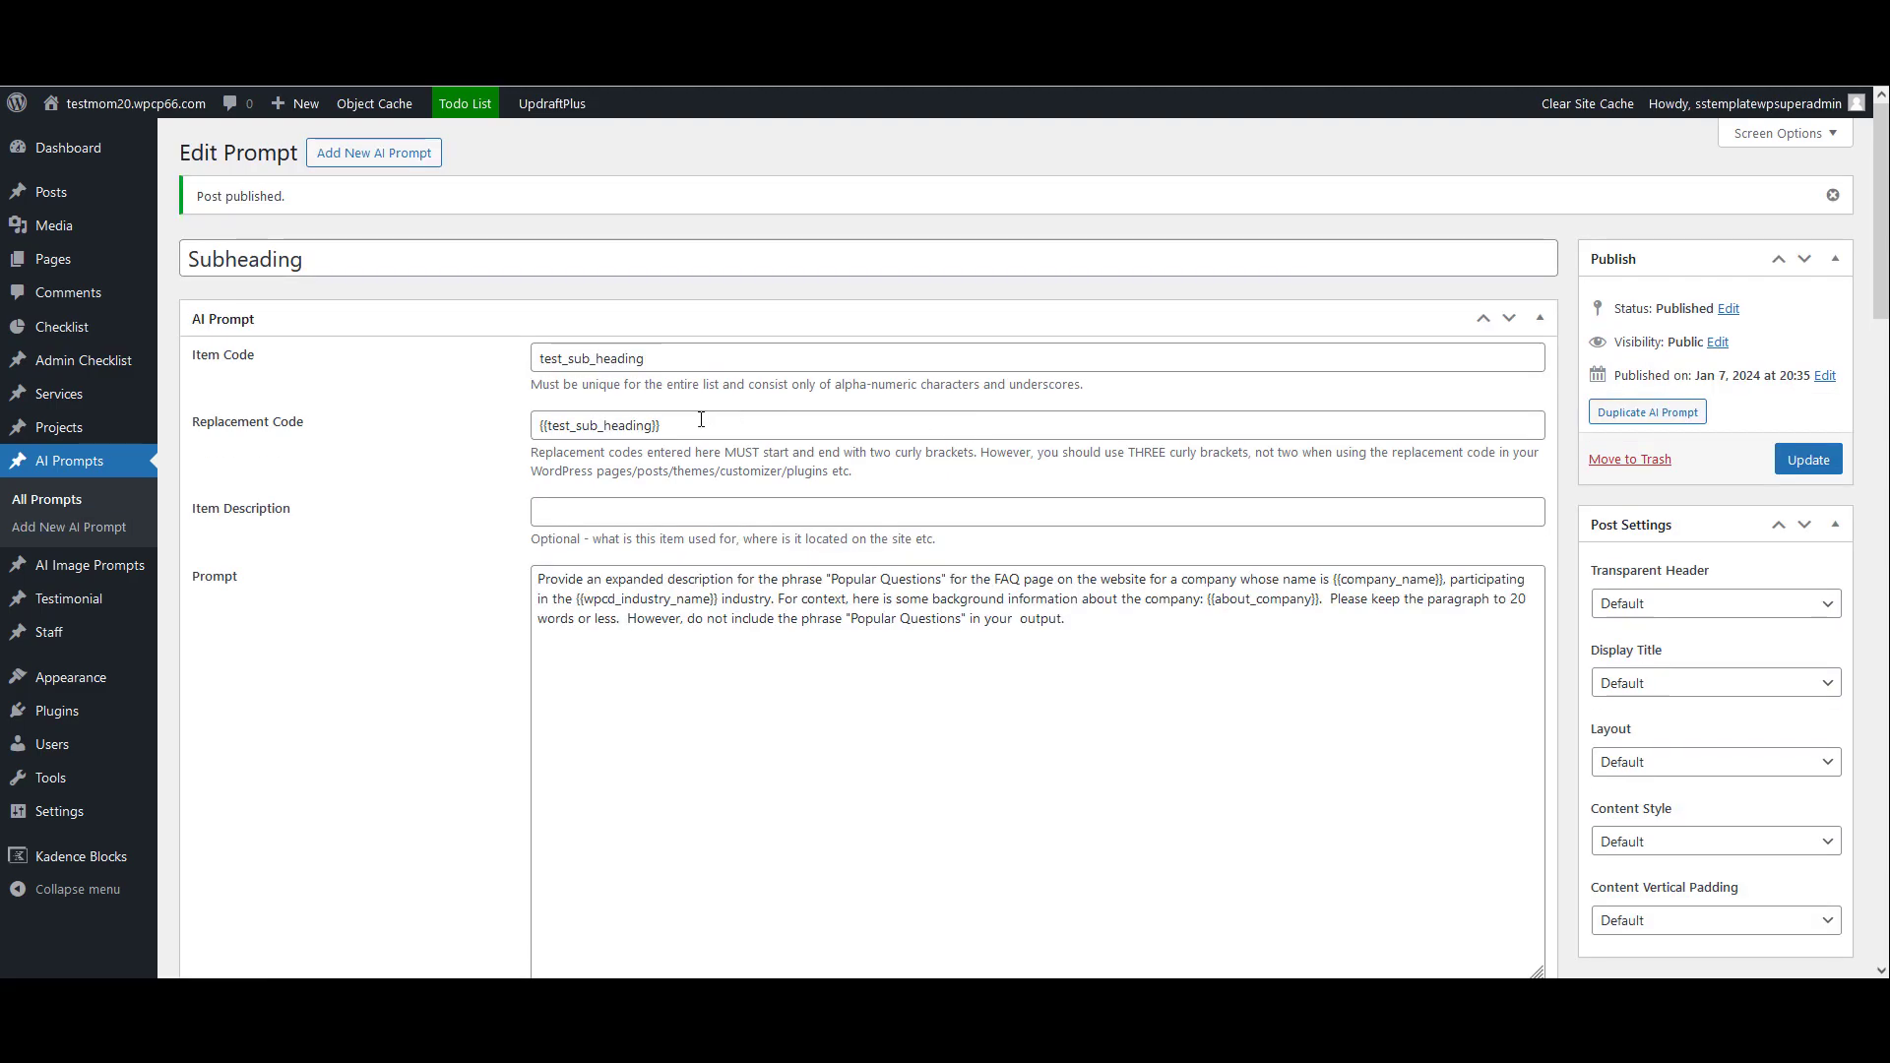
Compare the Subheading prompt's replacement code with the placeholders on the template site's FAQ page, and return to the Popular Questions Description prompt
{"action": "left_click_drag", "start_coordinate": [689, 425], "coordinate": [518, 432]}
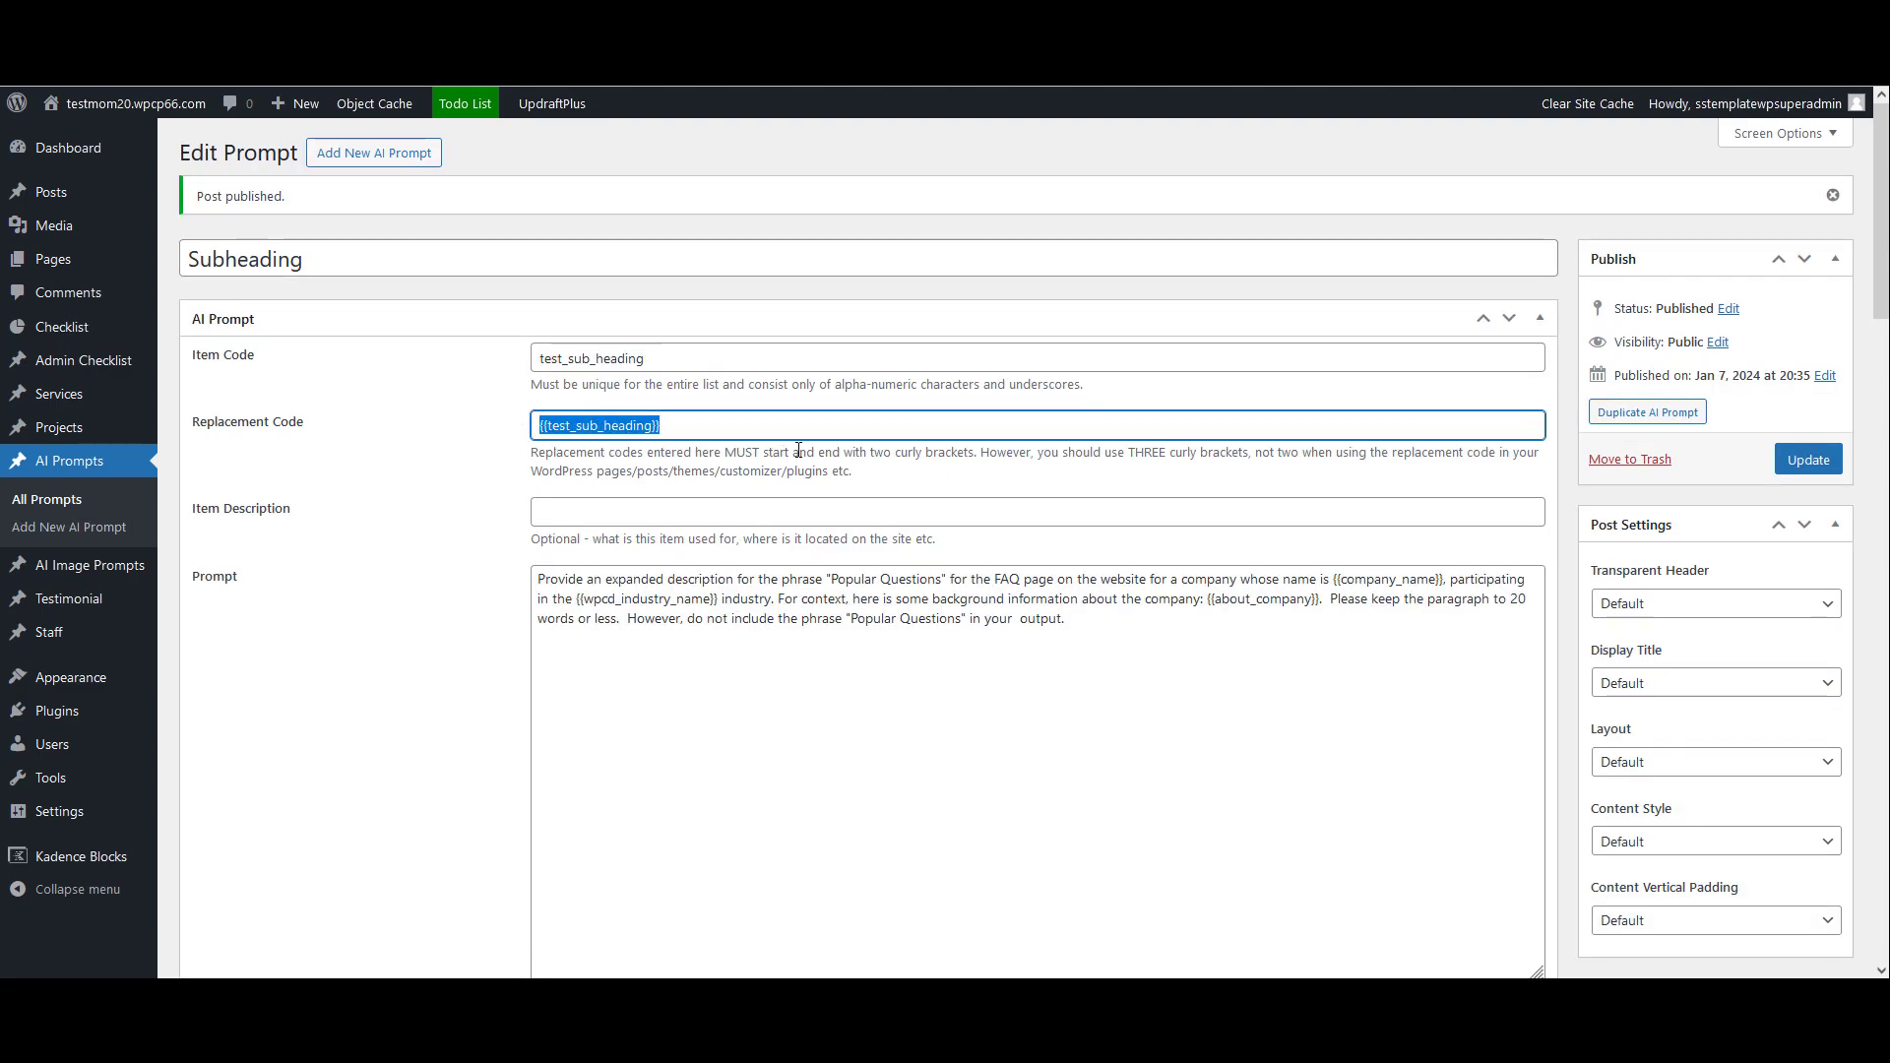
{"action": "key", "text": "ctrl+Tab"}
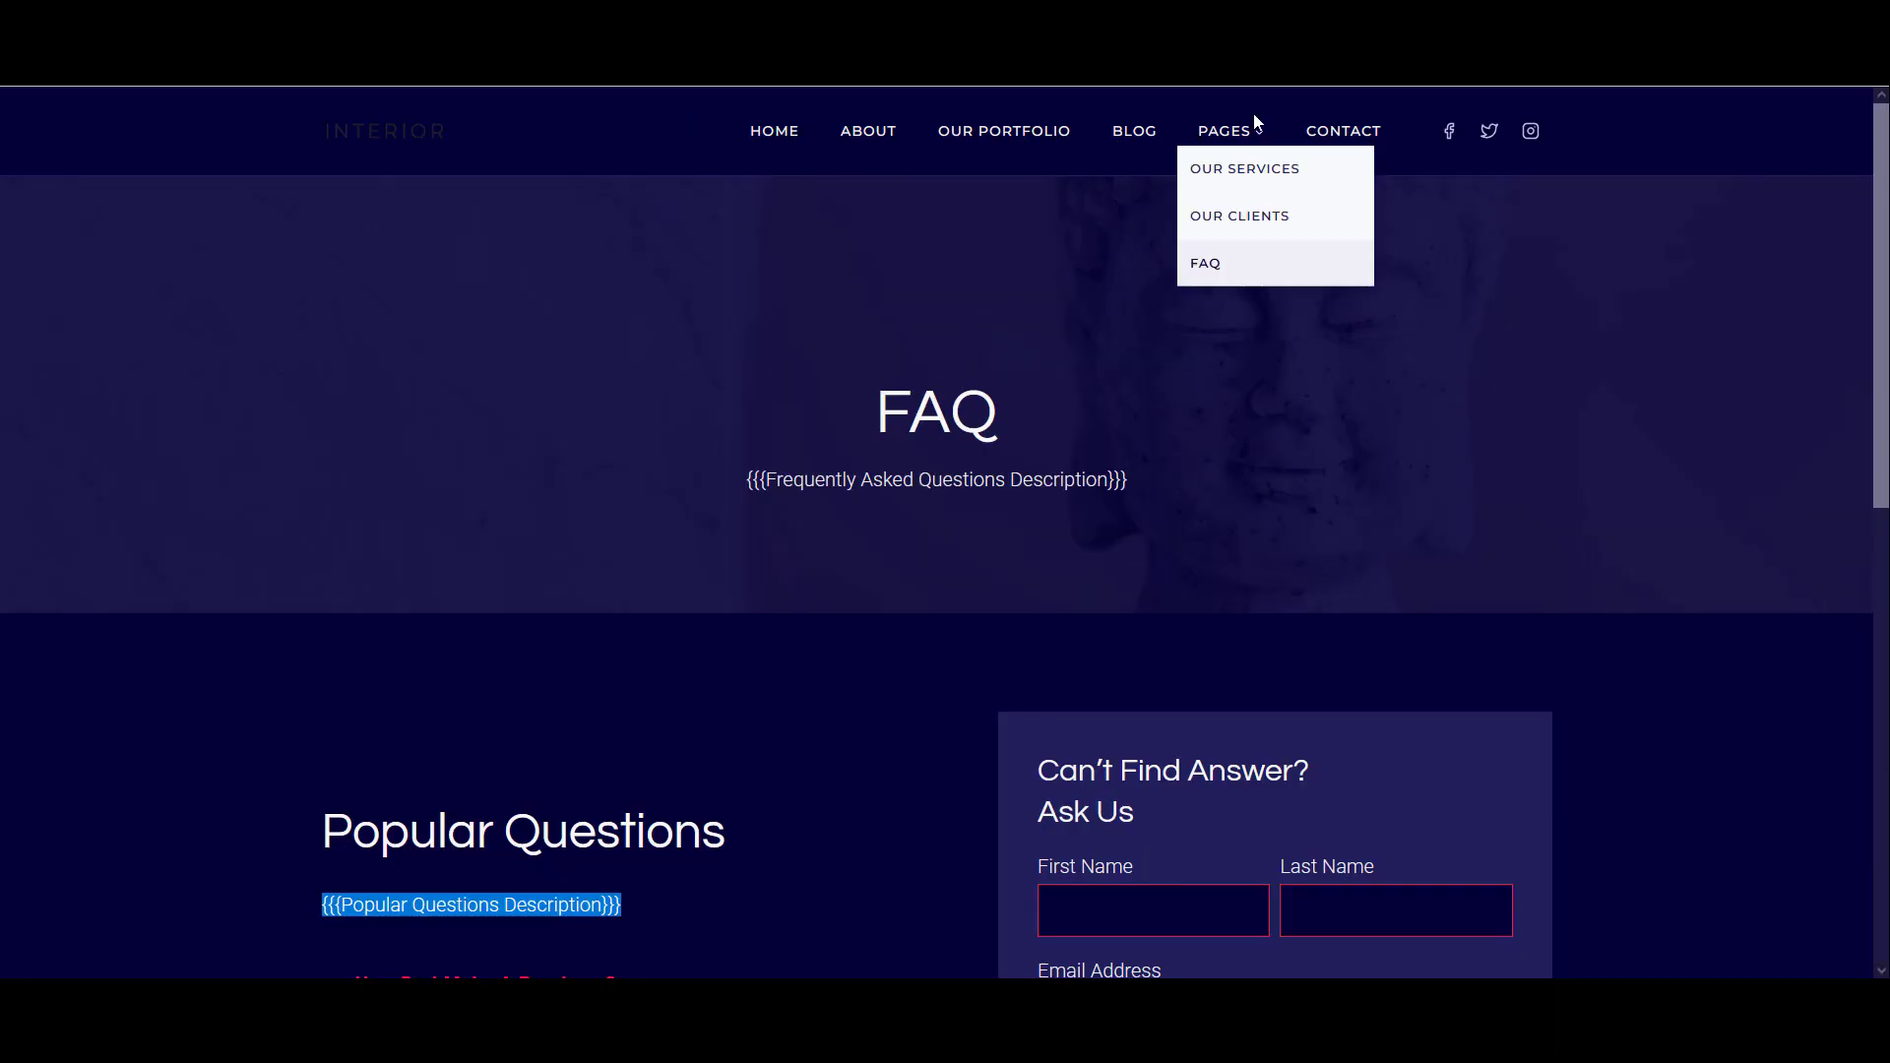
{"action": "key", "text": "ctrl+shift+Tab"}
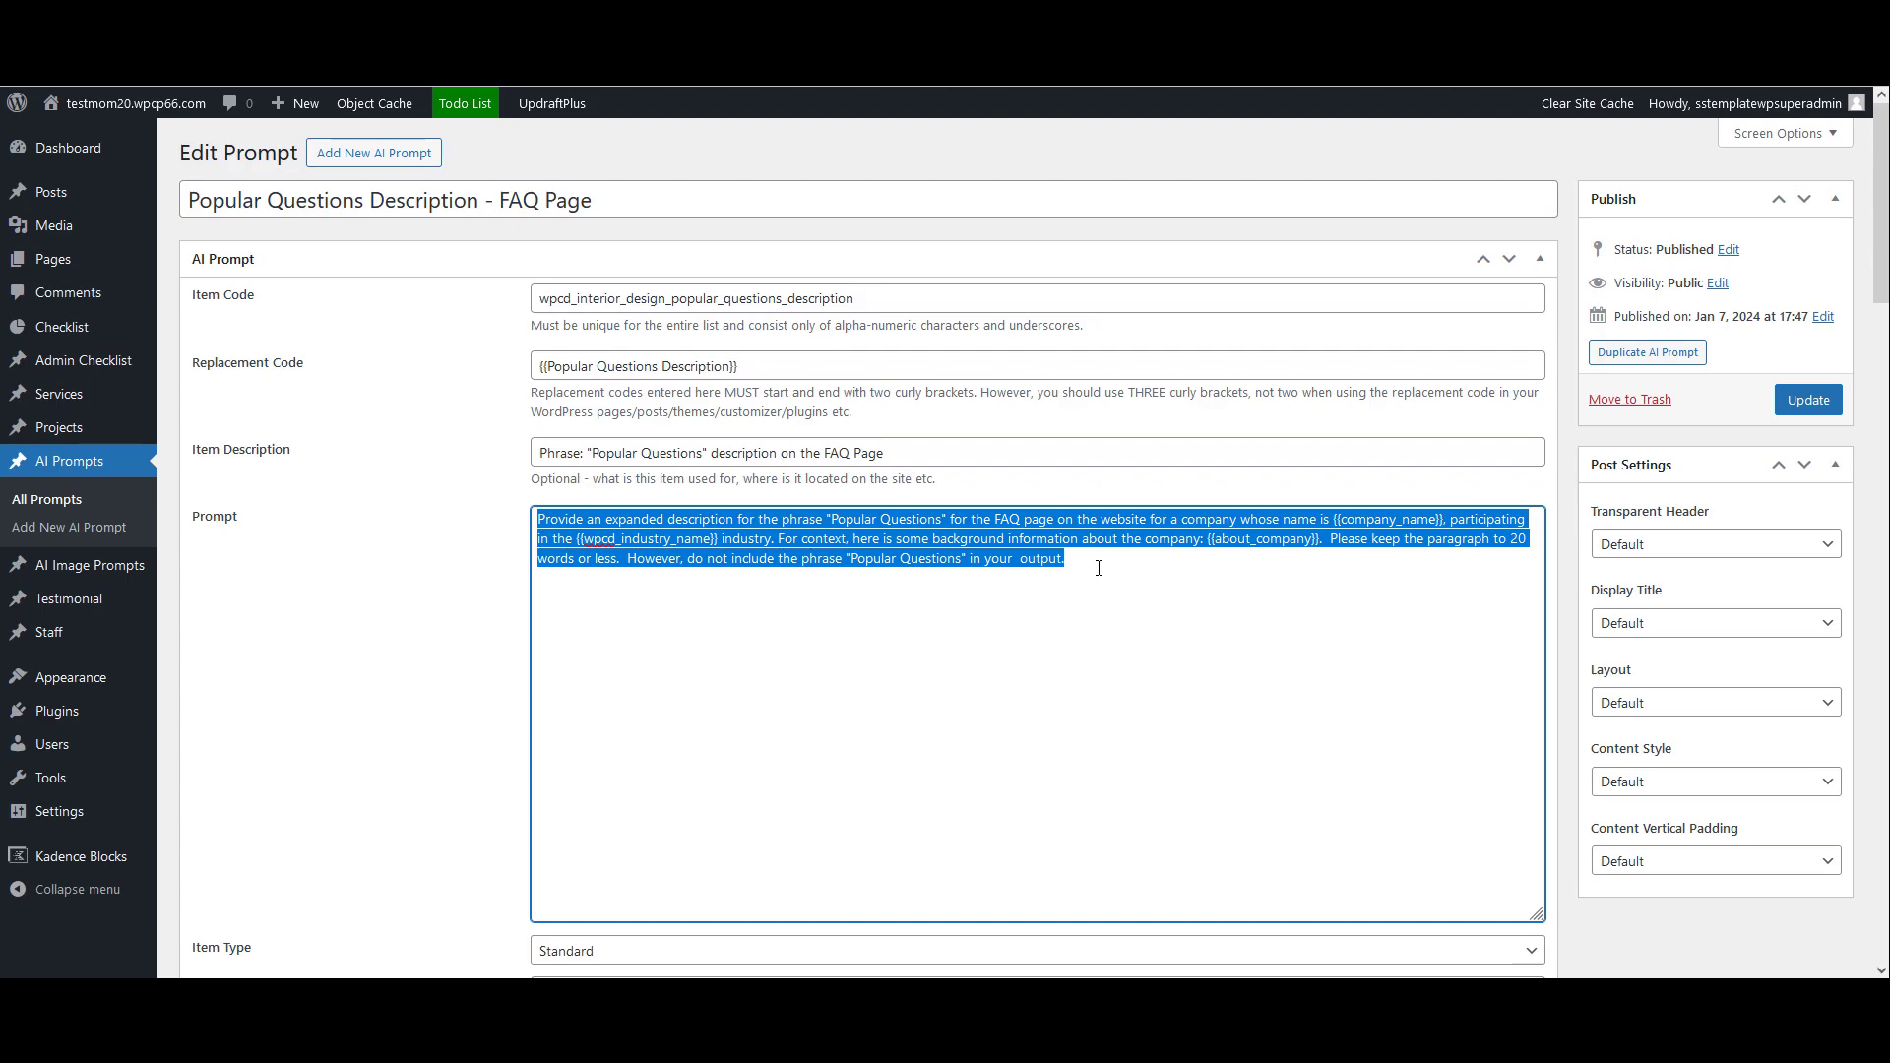
{"action": "left_click", "coordinate": [1098, 567]}
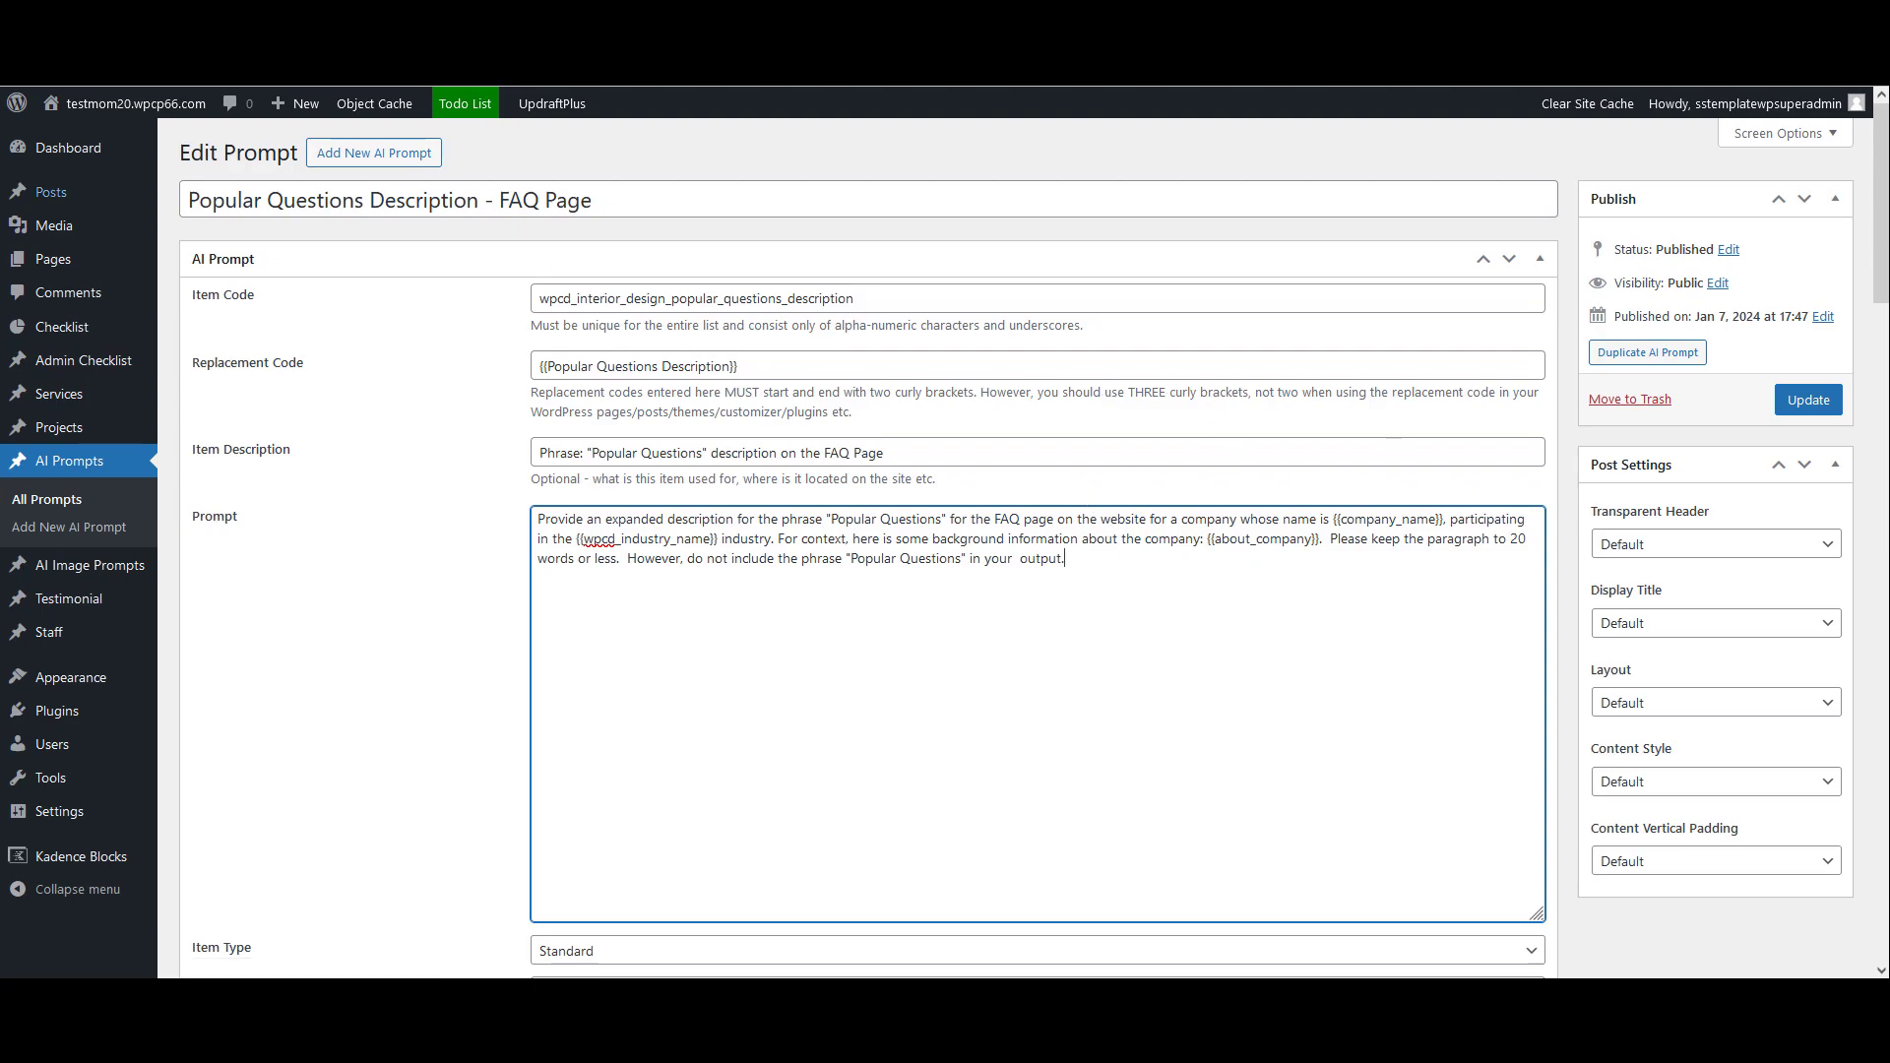
{"action": "left_click", "coordinate": [210, 554]}
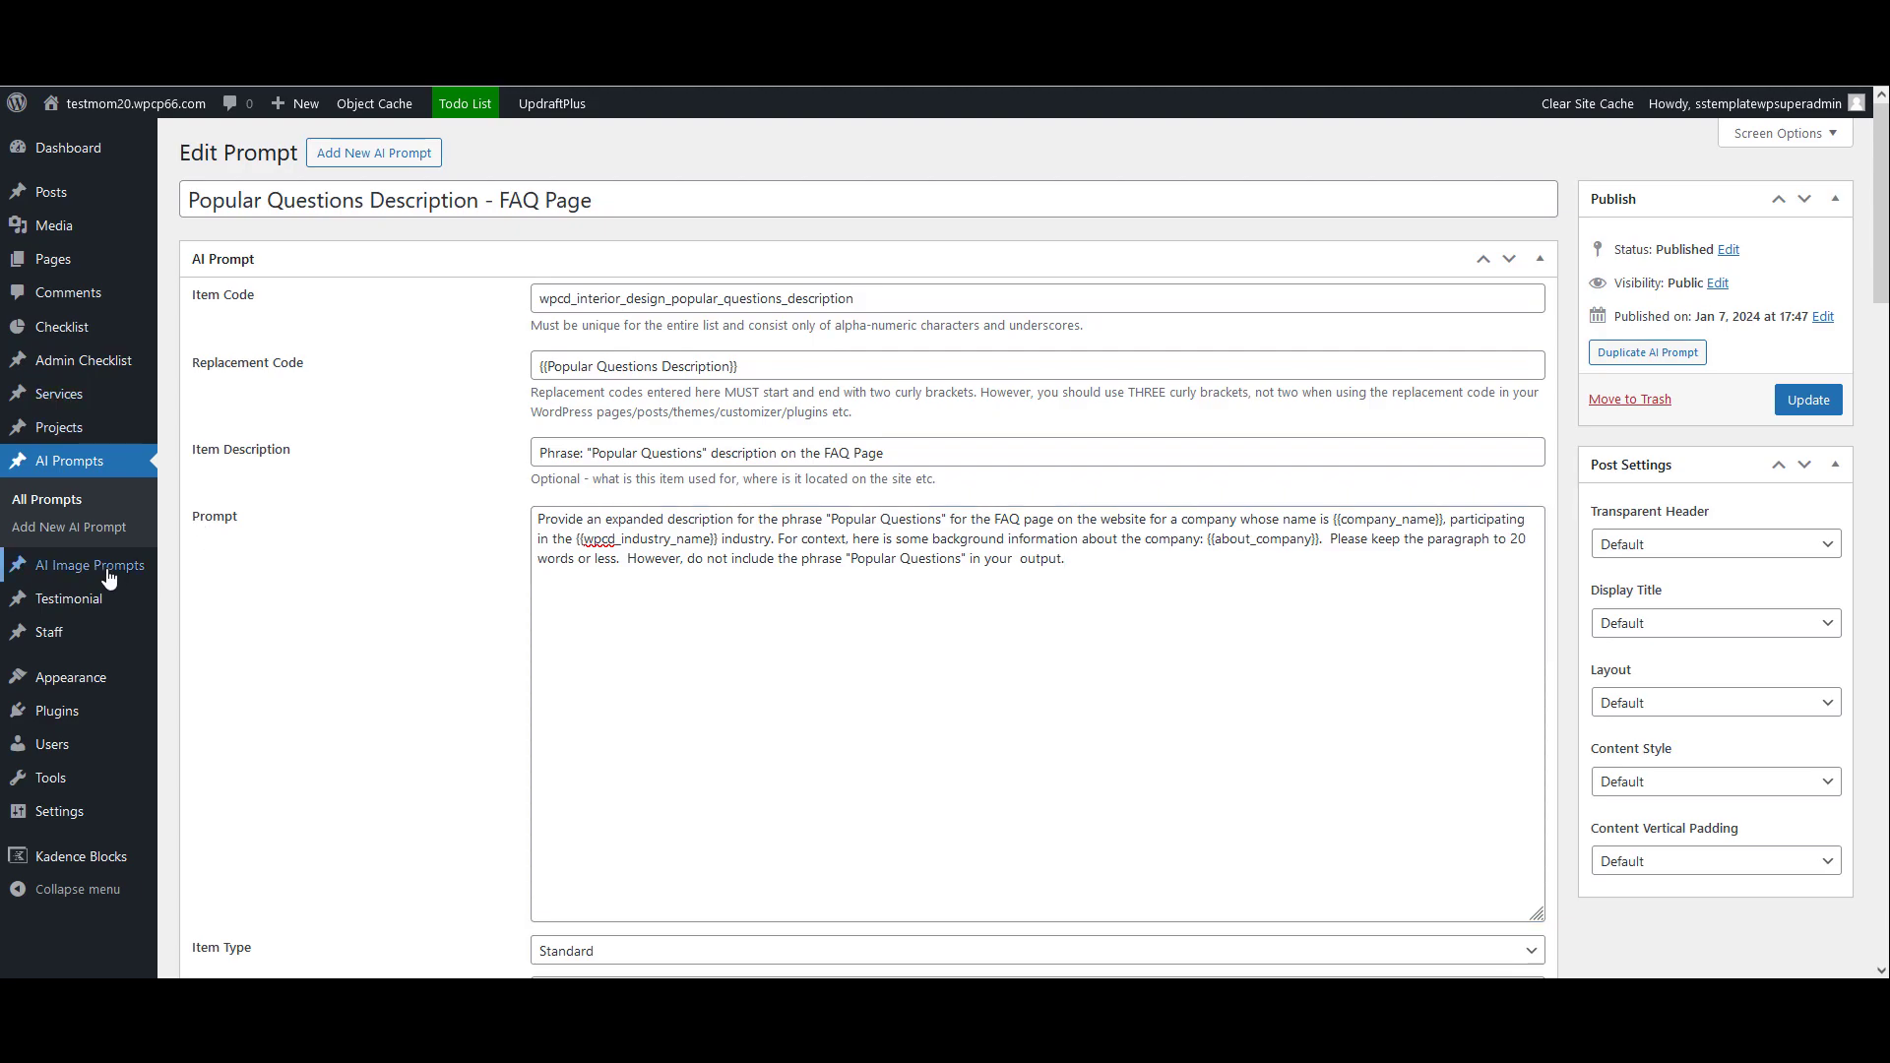
Open the AI image prompts and examine the image URL and prompt text of "Home Page – 7th Image" and "Home Page – 5th Image"
{"action": "mouse_move", "coordinate": [106, 574]}
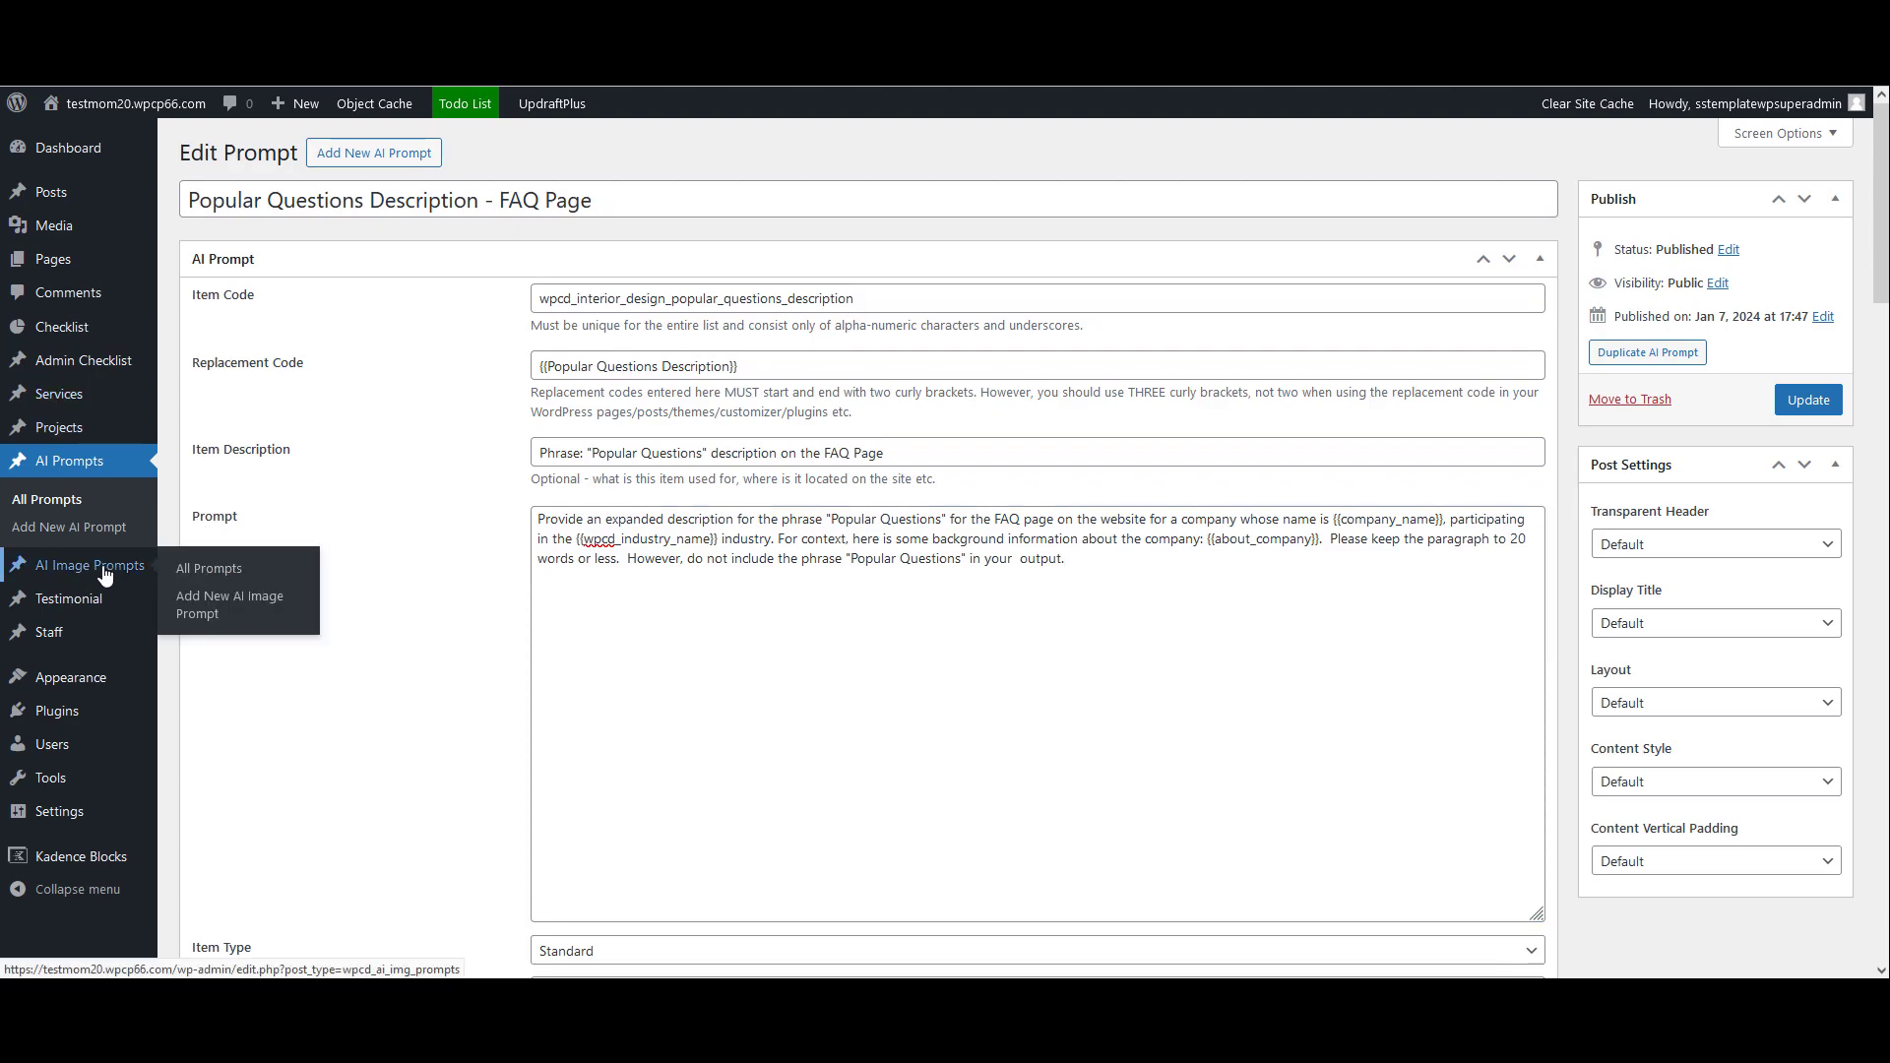
{"action": "left_click", "coordinate": [105, 573]}
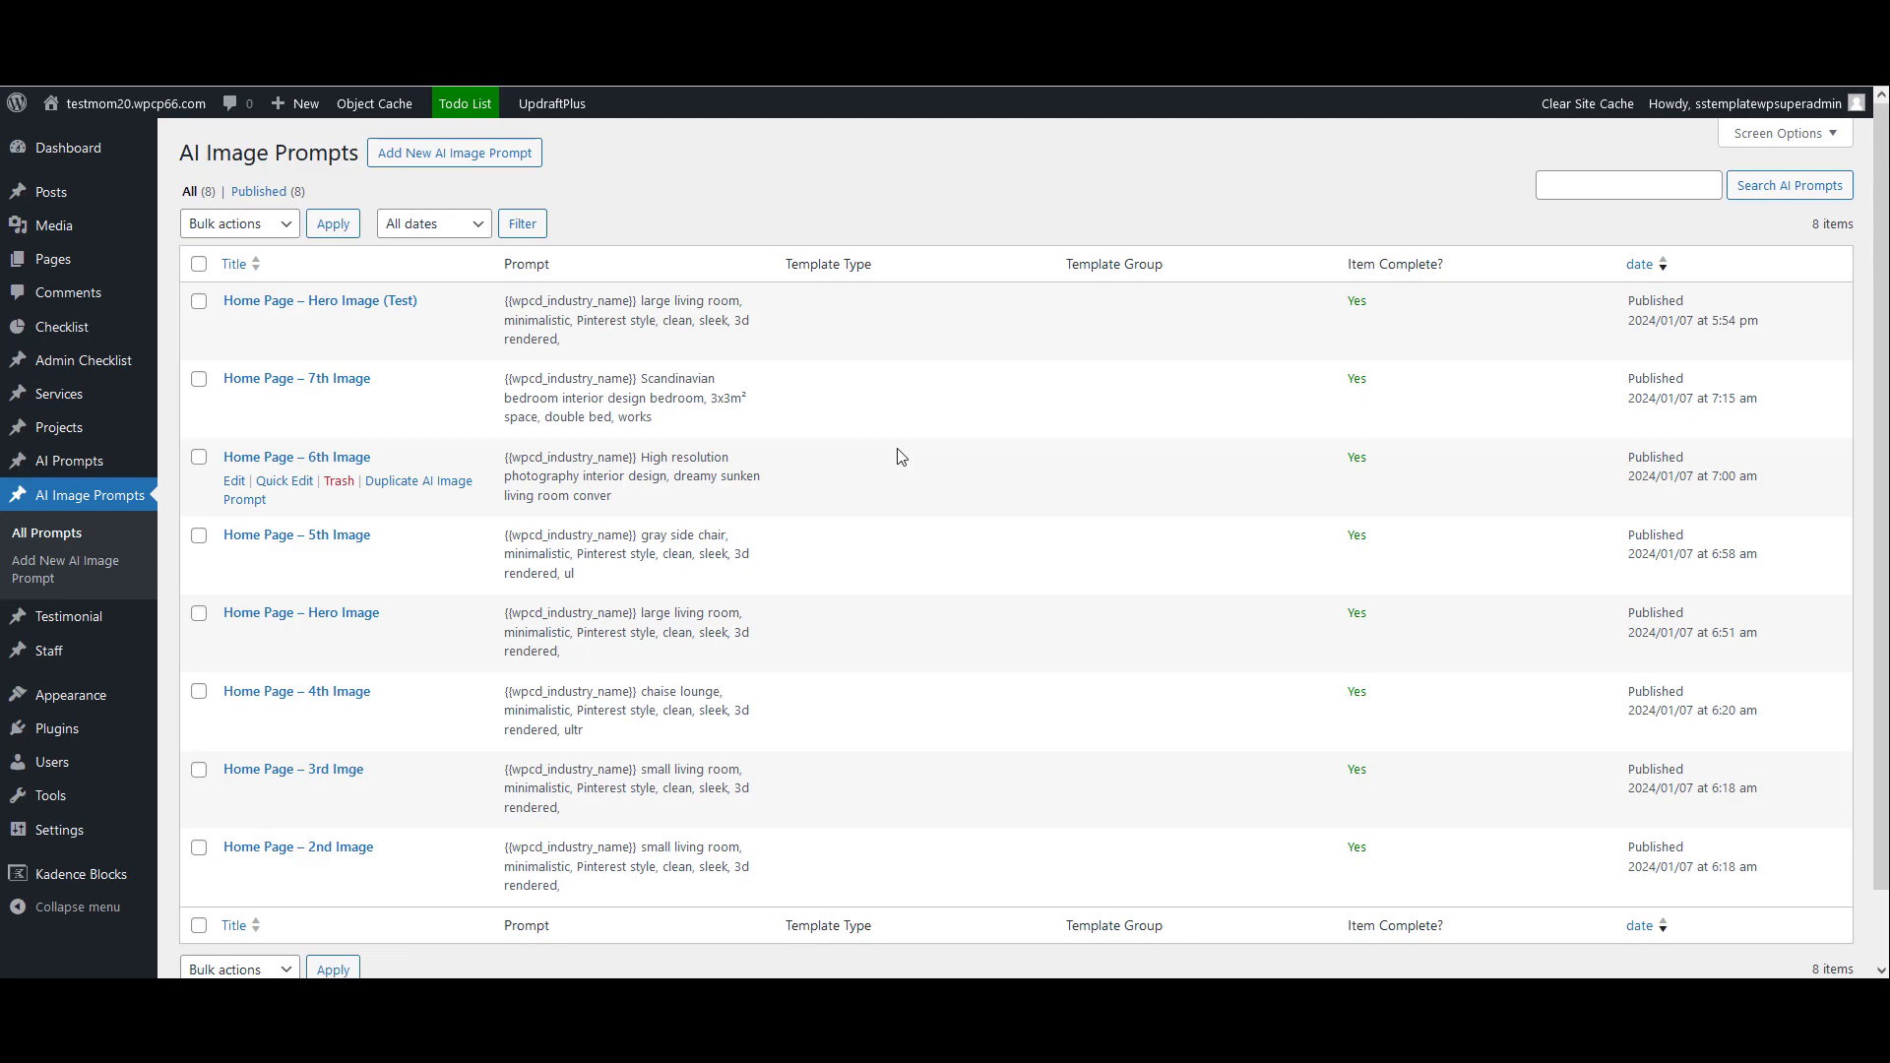
{"action": "left_click", "coordinate": [324, 378]}
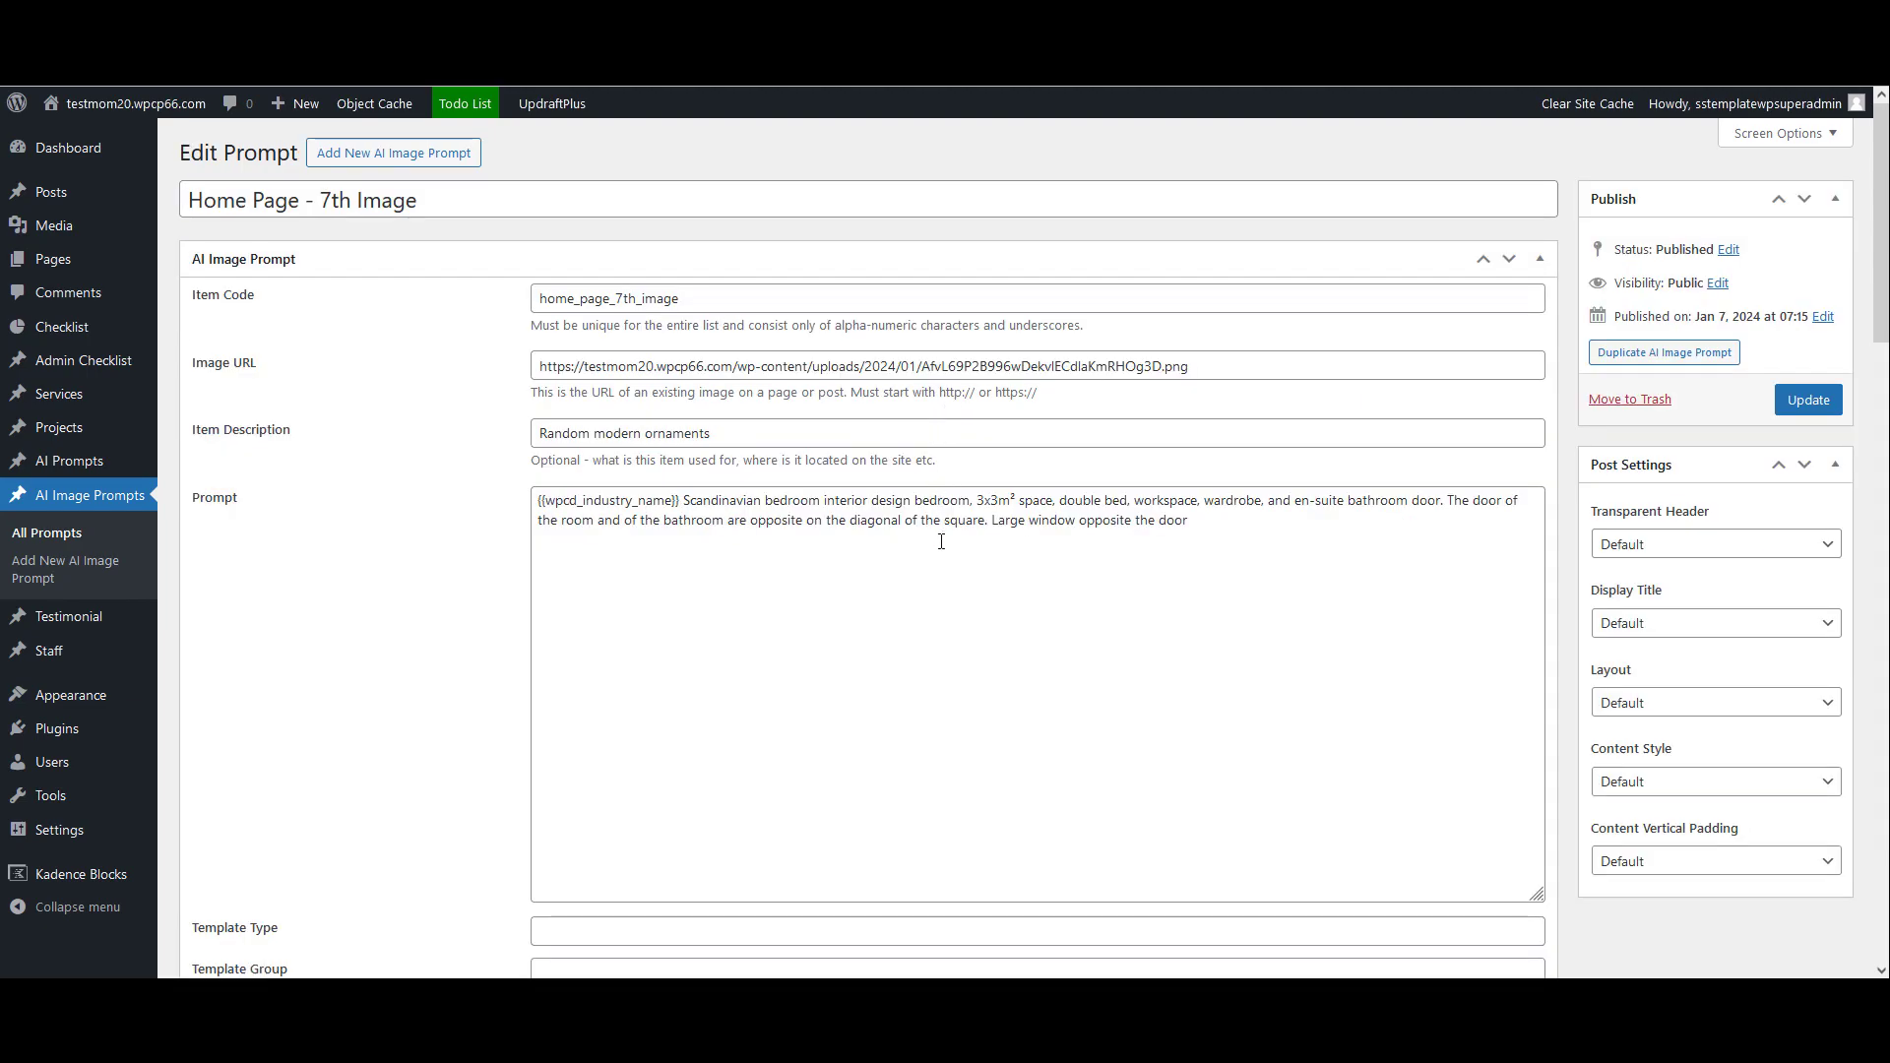
{"action": "left_click", "coordinate": [89, 541]}
{"action": "left_click", "coordinate": [307, 537]}
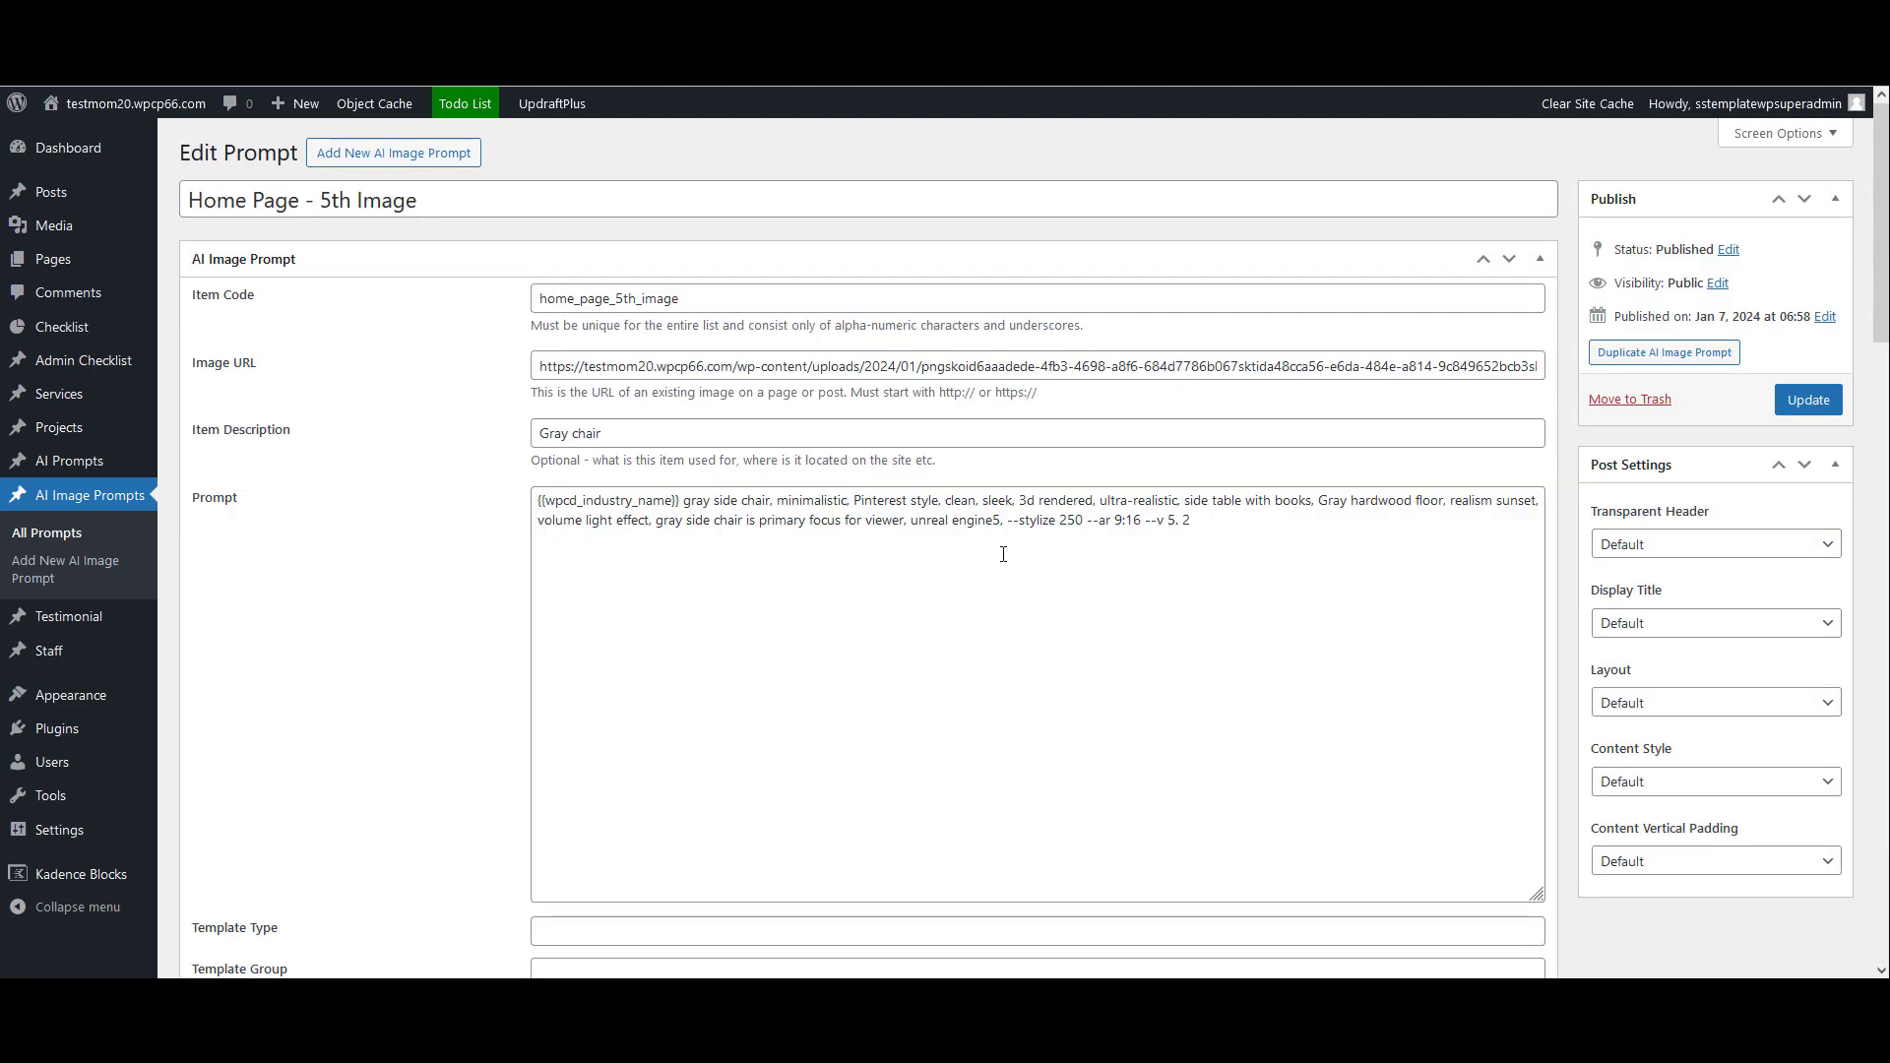